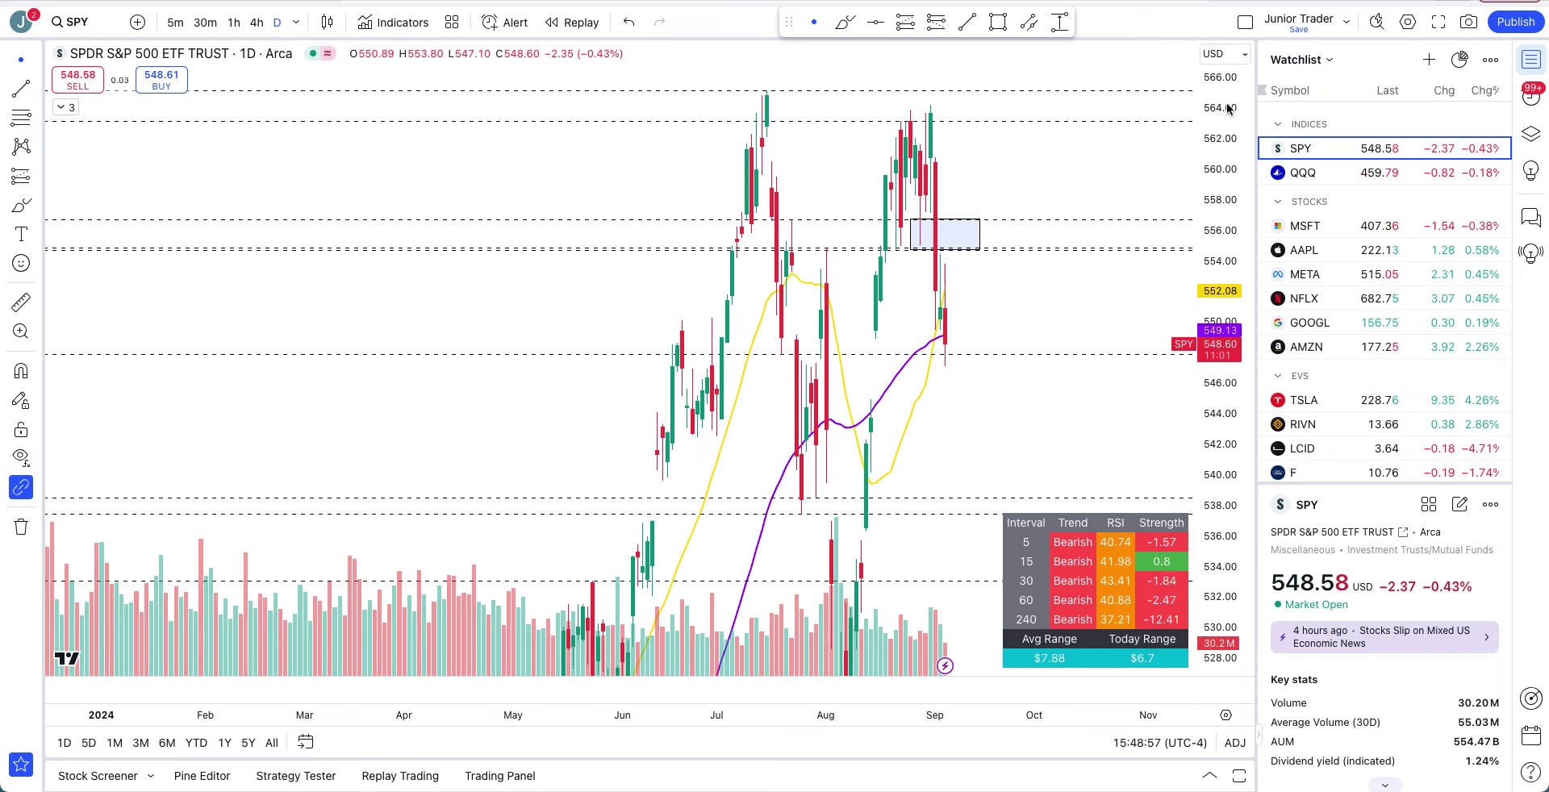
Examine SPY's daily candles from May to September against the dashed price levels and moving averages
drag(1226, 87, 1238, 496)
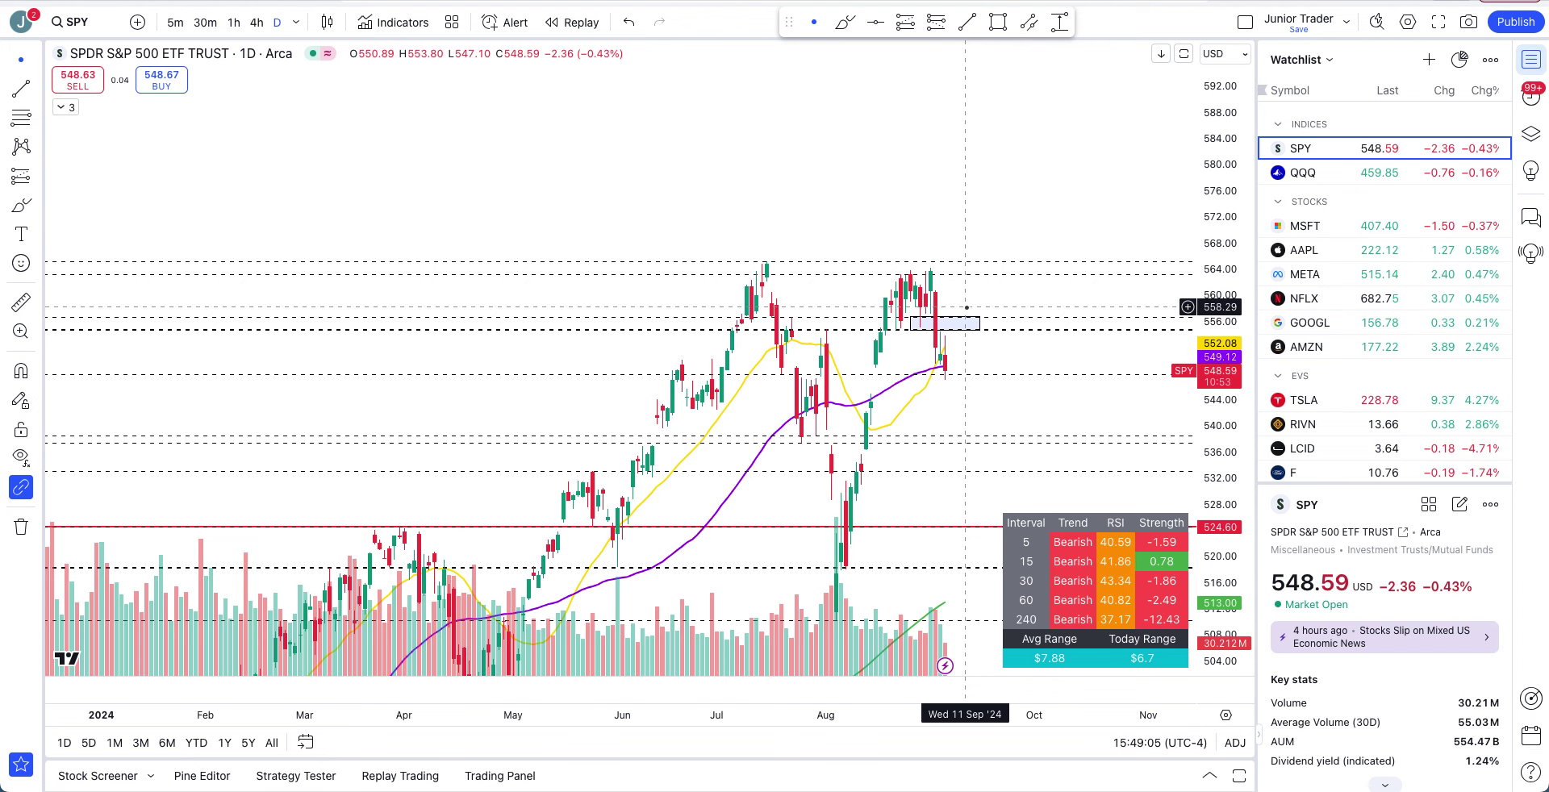
scroll(702, 322, up, 3)
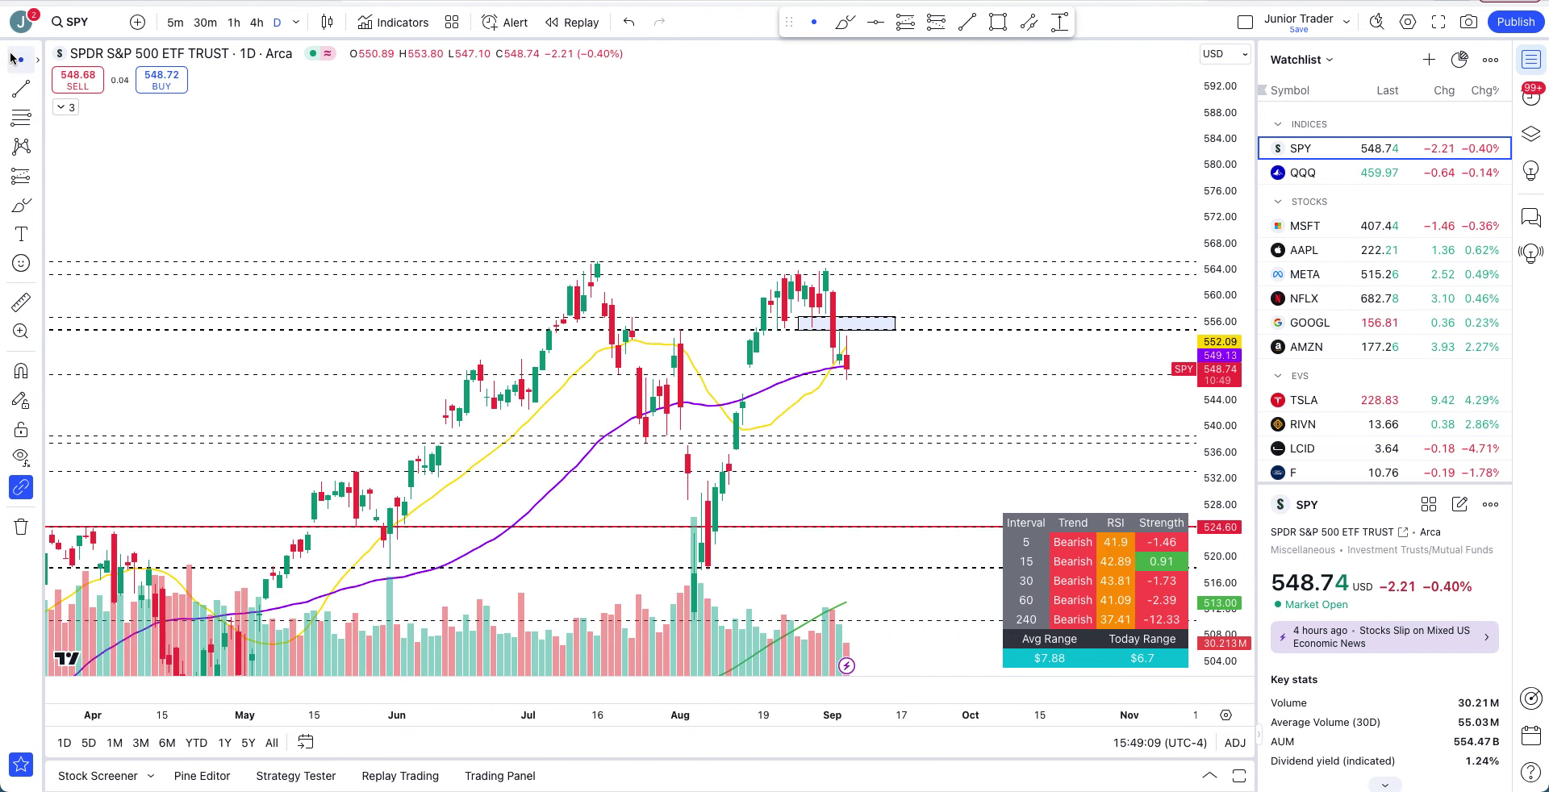
click(37, 58)
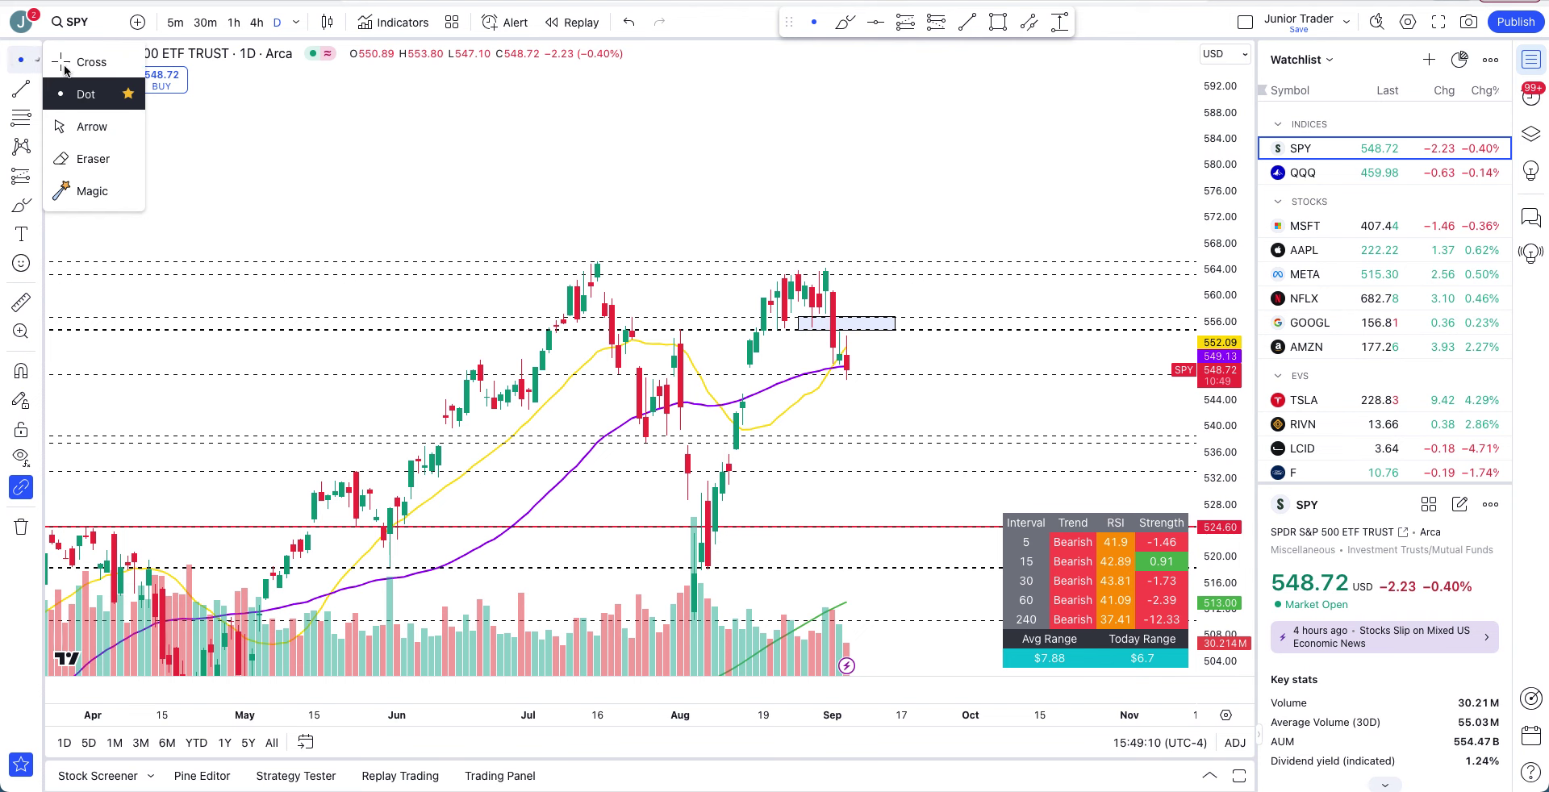
click(453, 212)
drag(460, 197, 563, 118)
scroll(573, 117, up, 3)
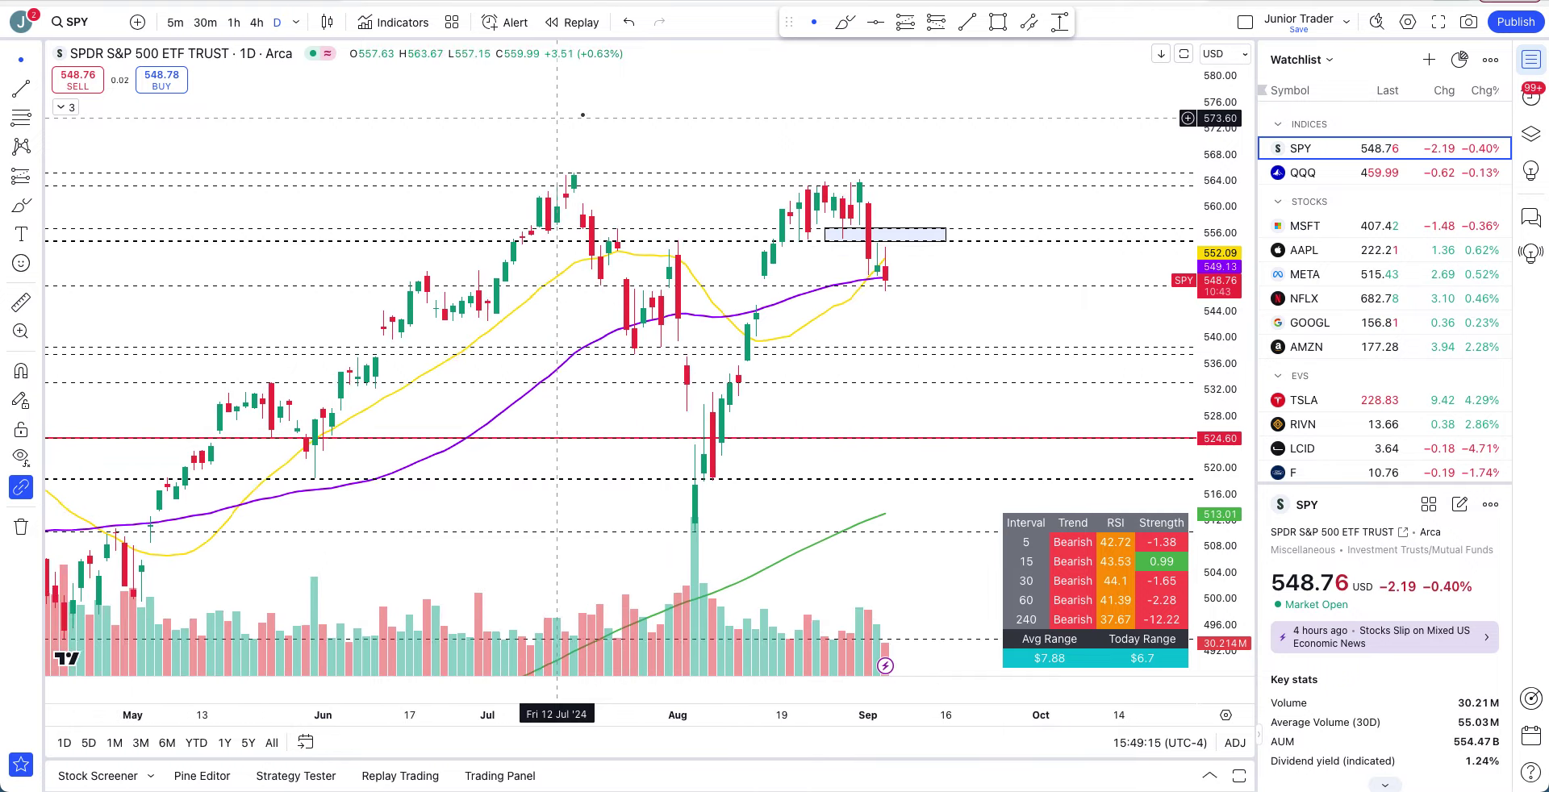
scroll(583, 115, up, 1)
drag(1233, 526, 1233, 468)
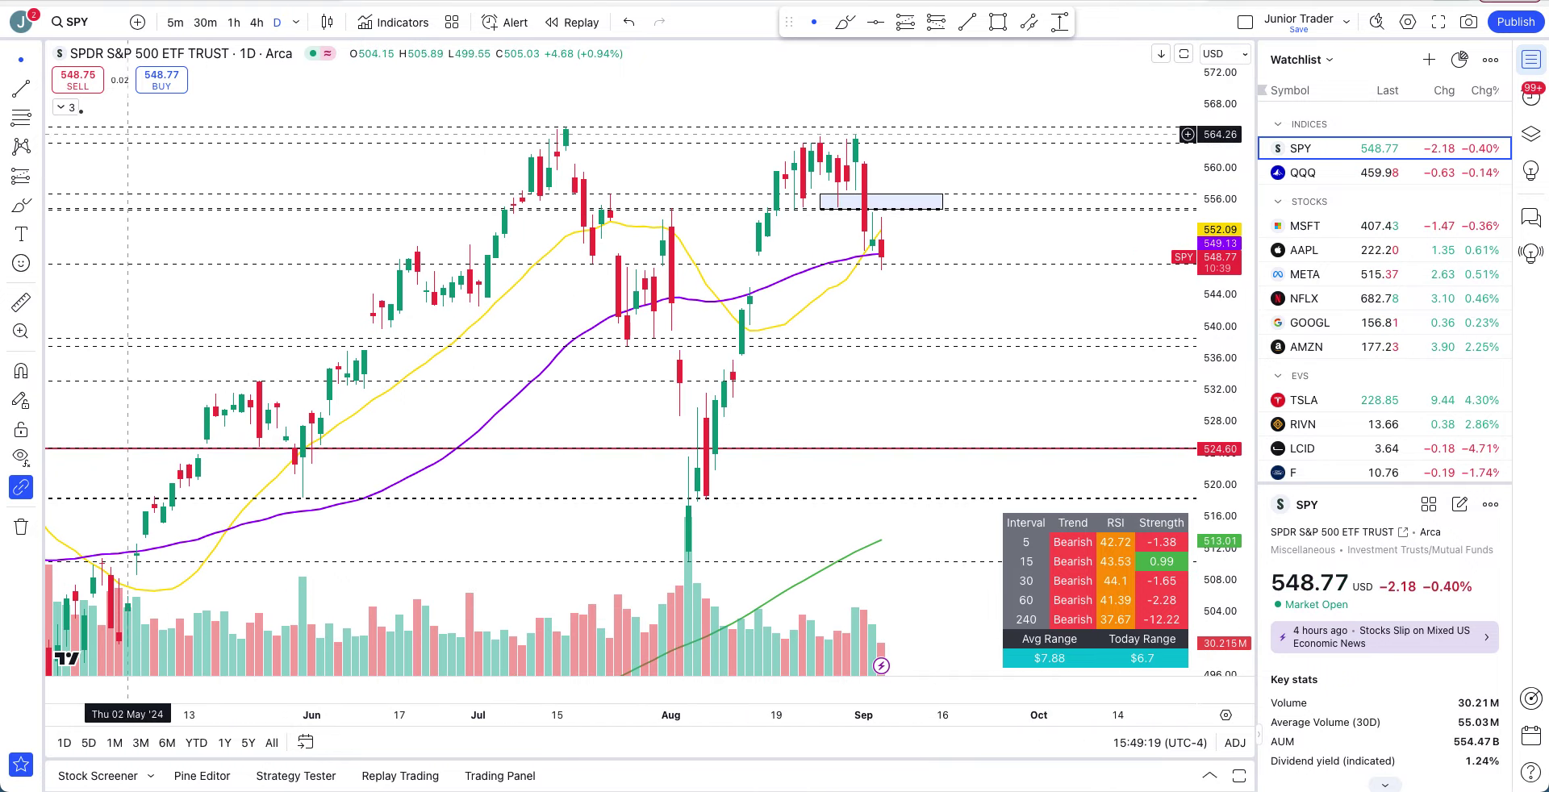
Show the JT Easy Day & Swing Trading indicator and brush marks around the early-September candles below the blue zone, undoing each stroke
click(64, 107)
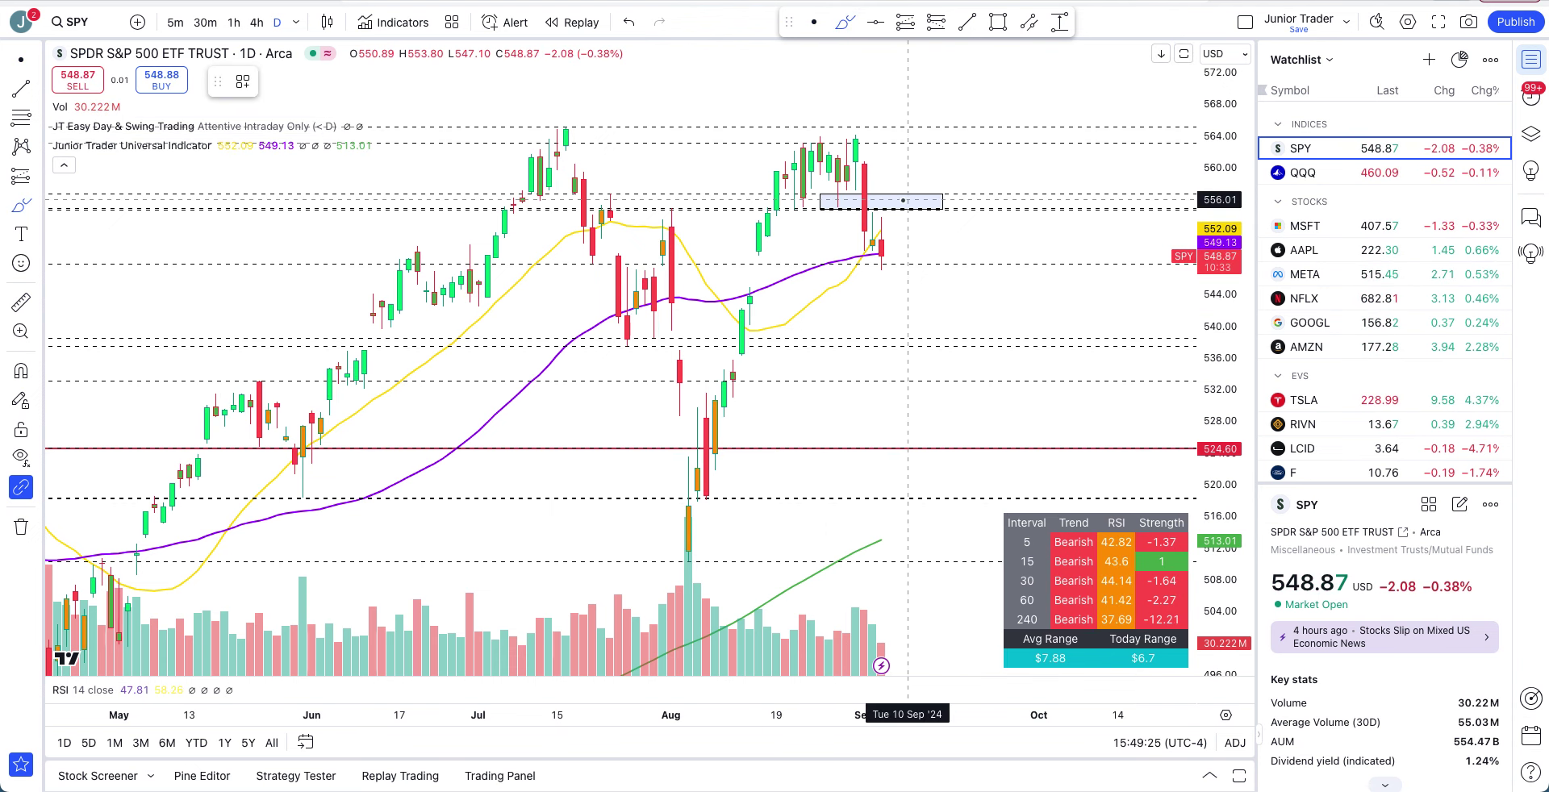
mouse_move(881, 209)
mouse_down()
mouse_move(905, 235)
mouse_move(861, 266)
mouse_move(847, 230)
mouse_move(872, 198)
mouse_move(977, 207)
mouse_up()
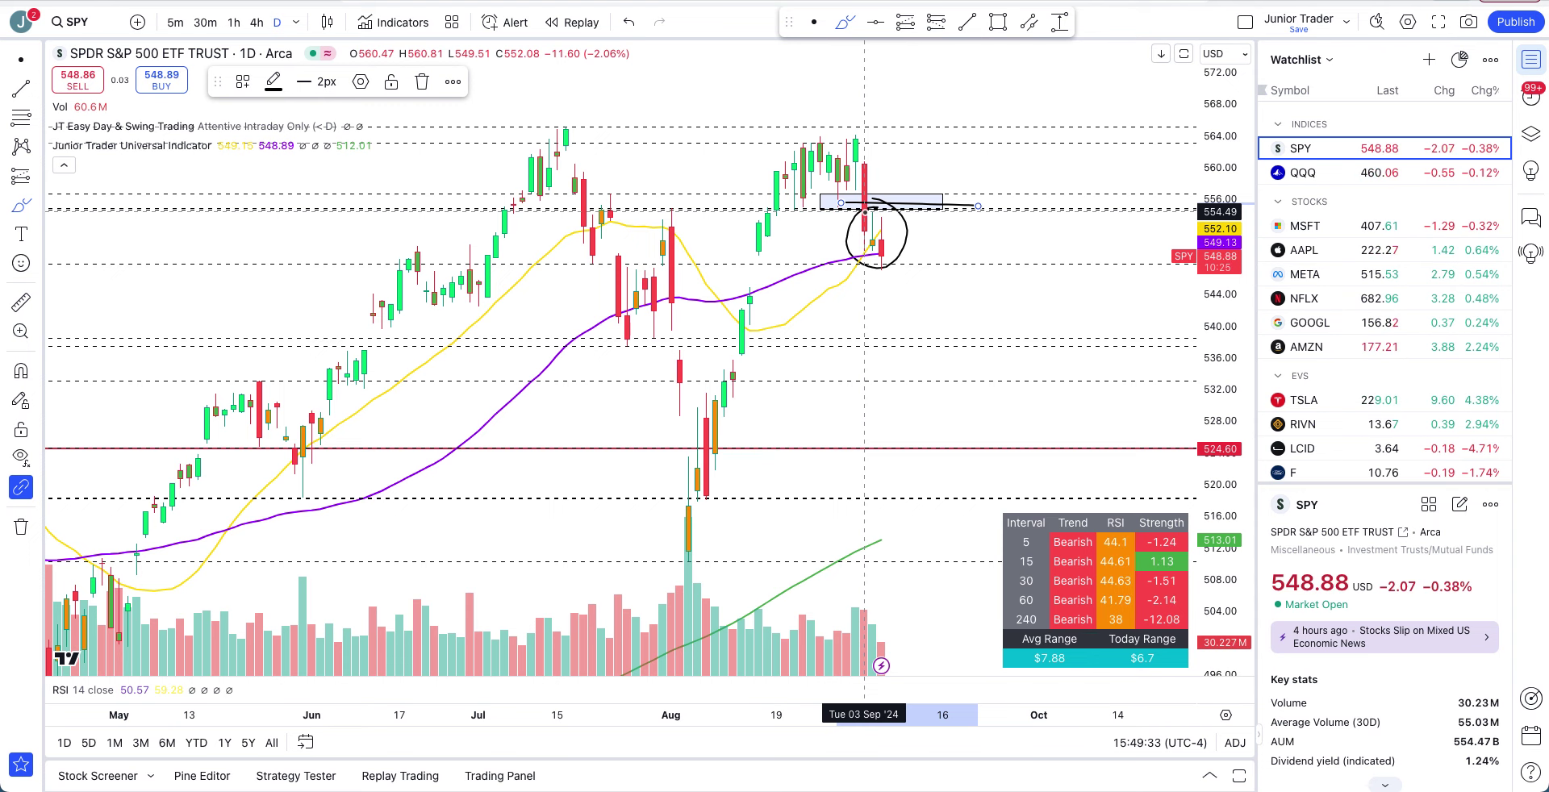
key(ctrl+z)
scroll(887, 228, up, 3)
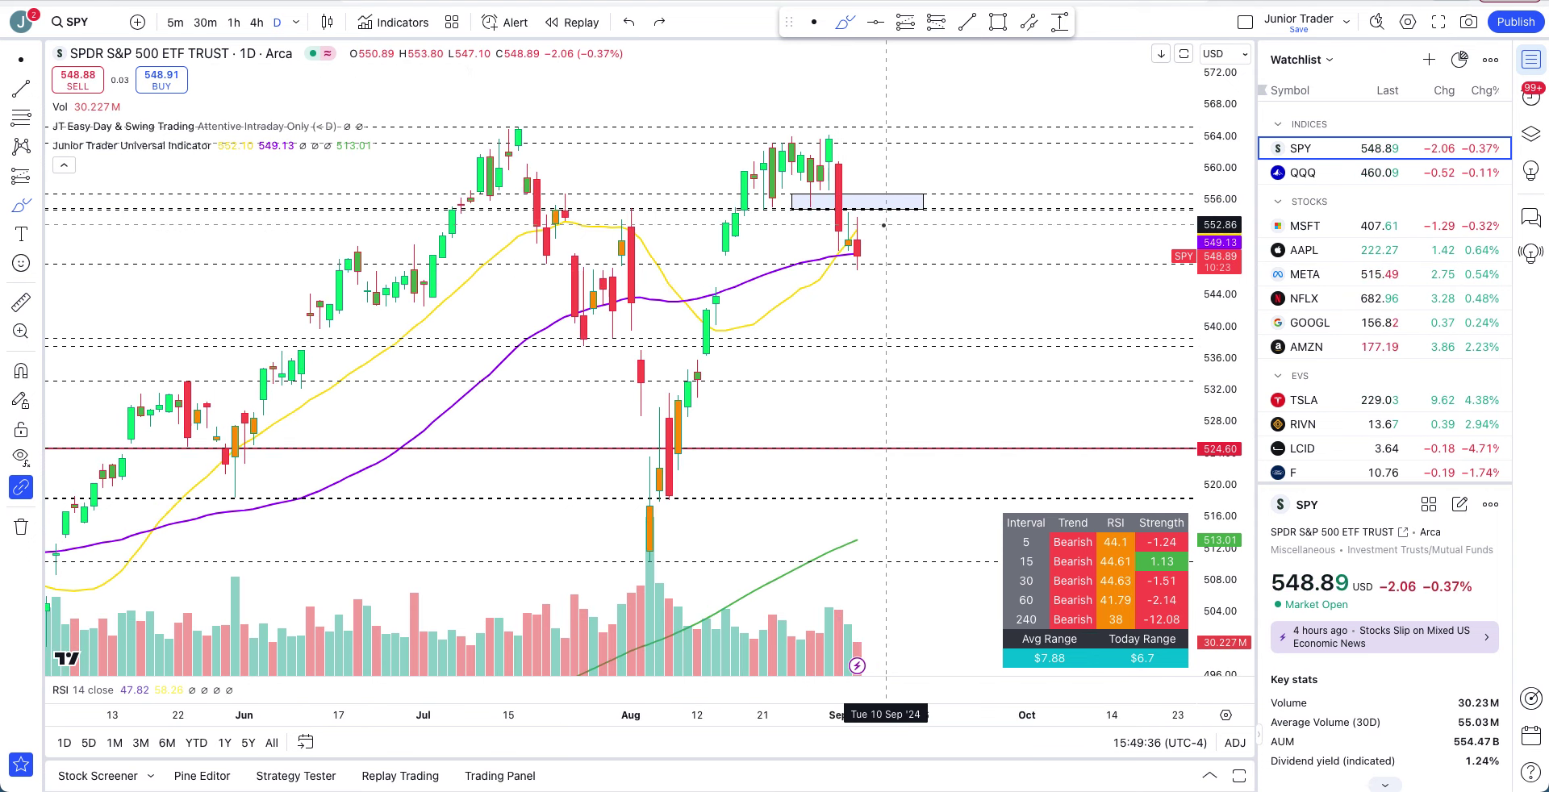
mouse_move(818, 248)
mouse_down()
mouse_move(853, 214)
mouse_move(871, 255)
mouse_up()
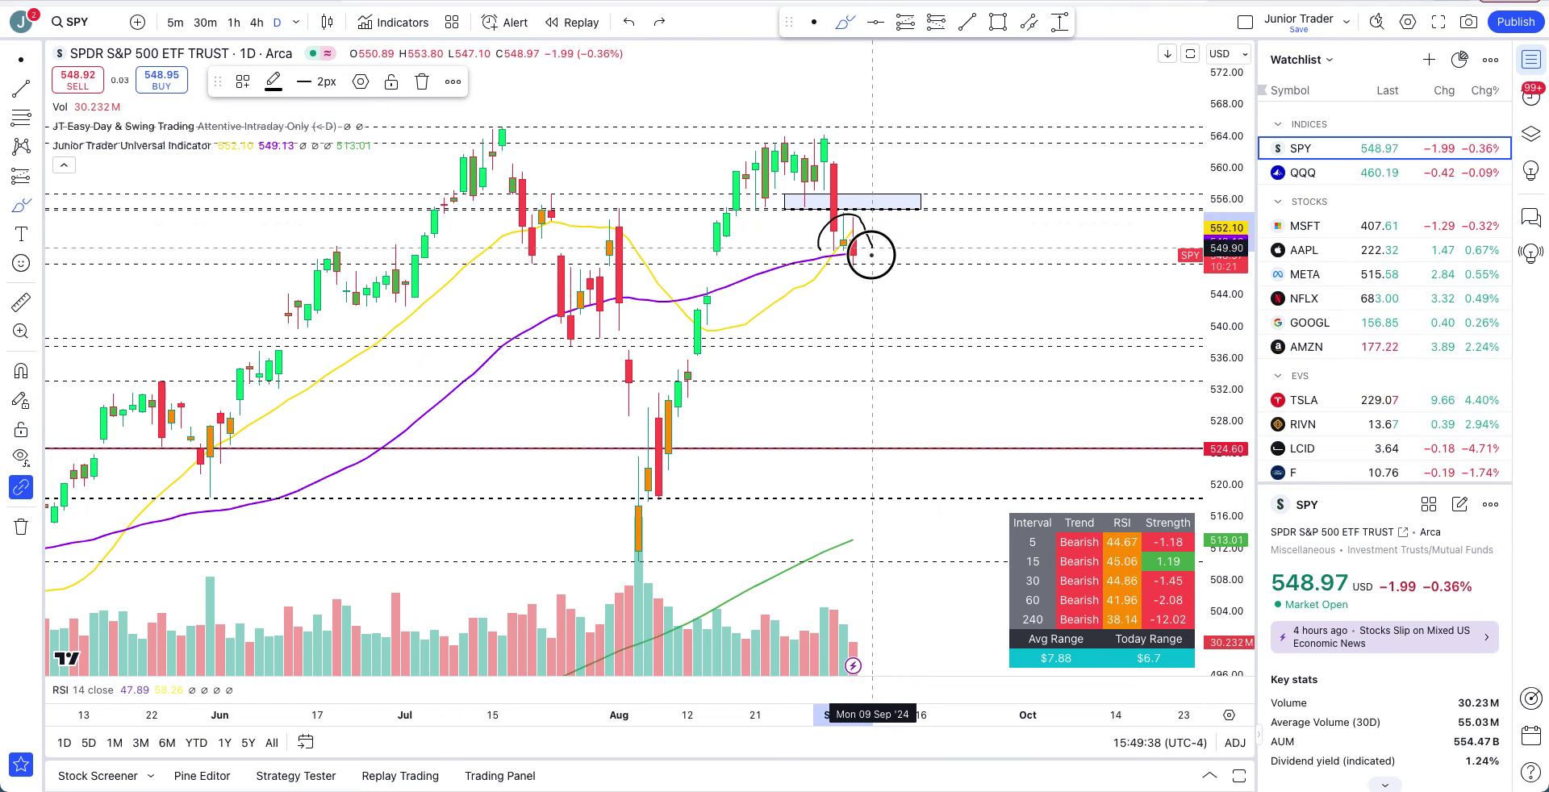
key(ctrl+z)
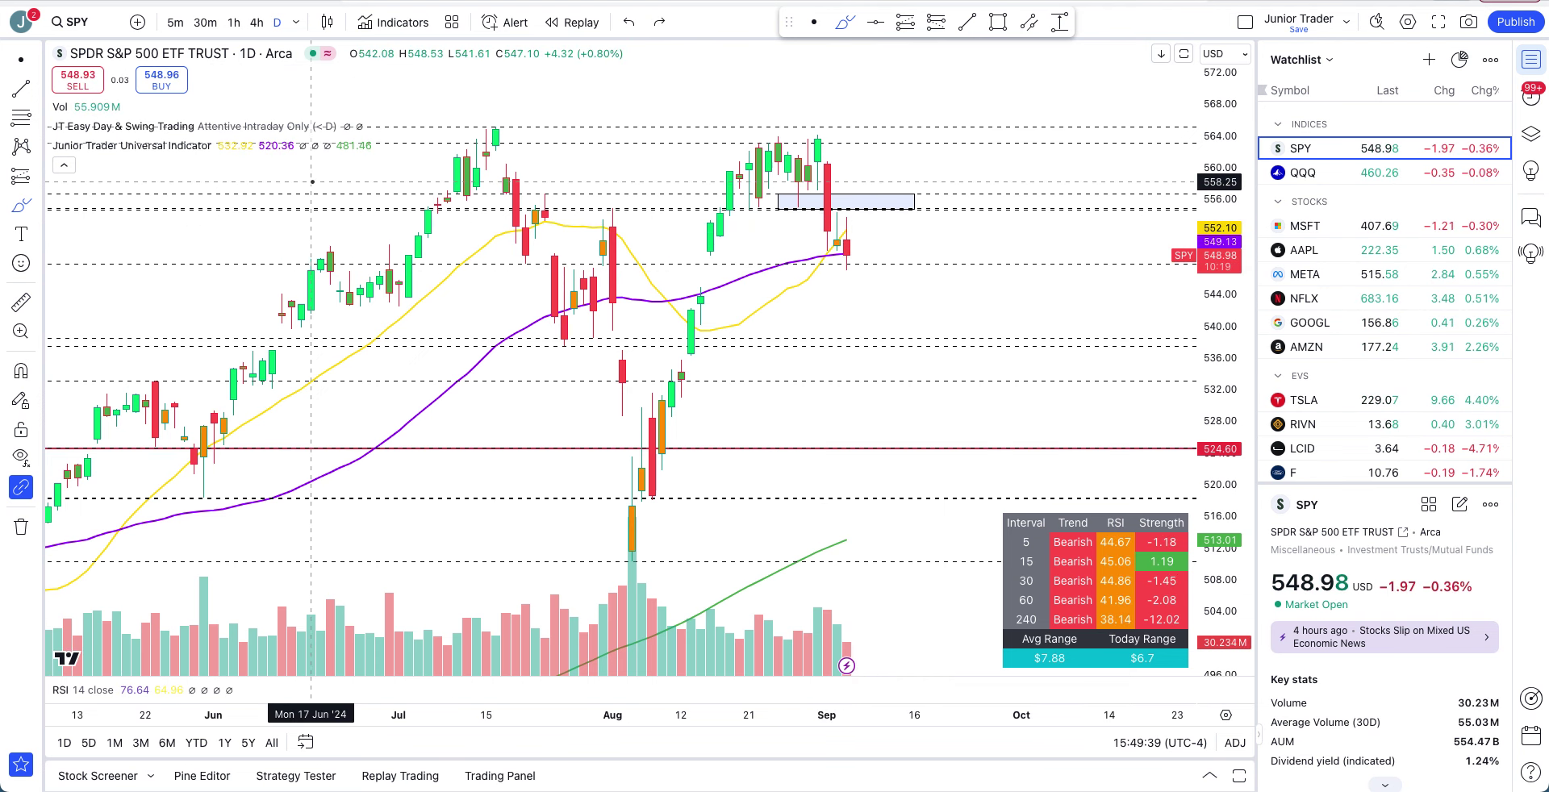
Hide the JT Easy Day & Swing Trading indicator and switch the SPY chart to the 1-hour interval
click(351, 127)
click(61, 164)
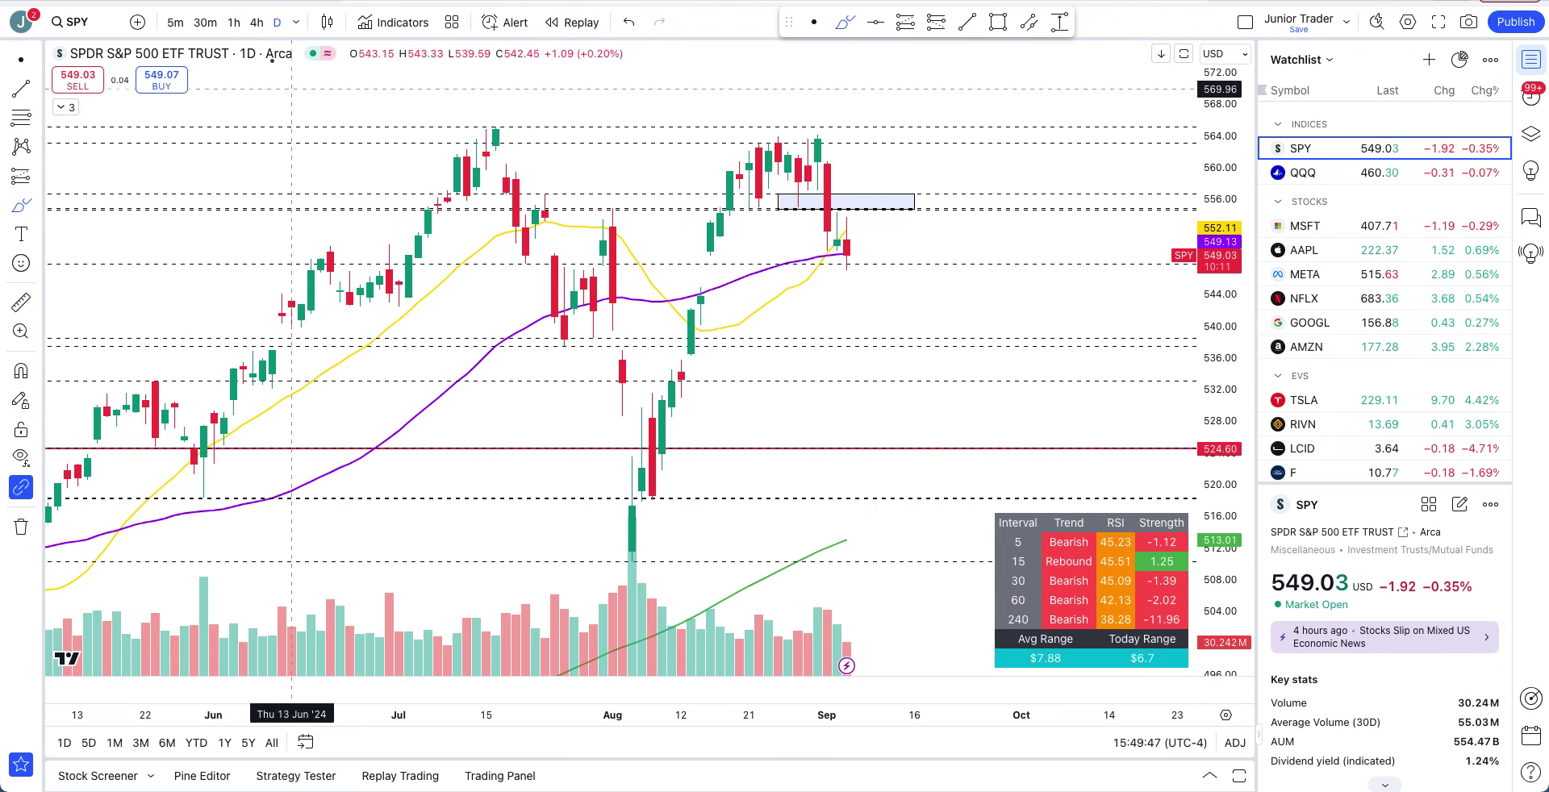
click(234, 22)
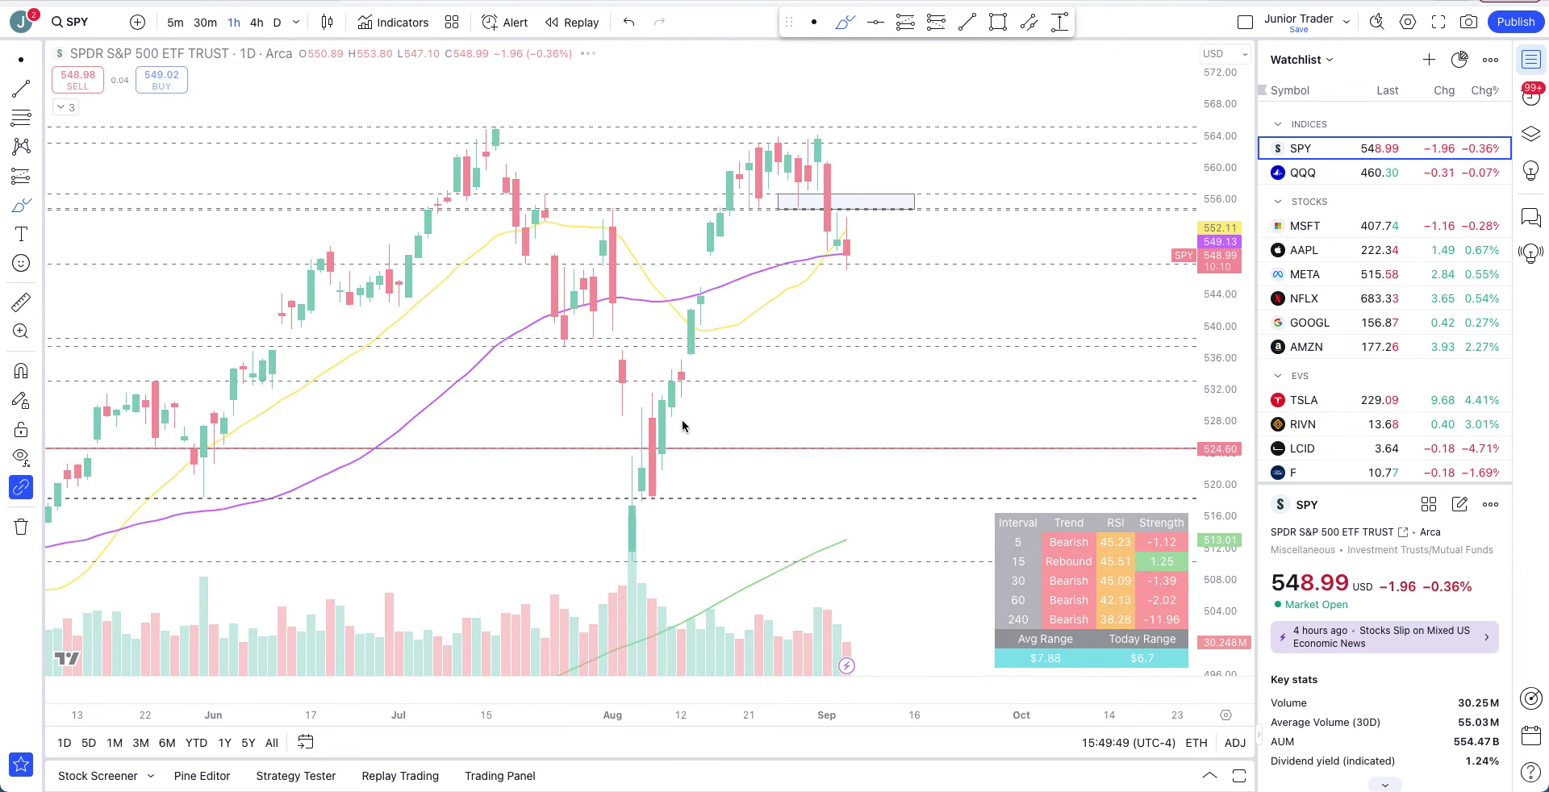
Brush a falling path from the dashed line near 548 beside the latest hourly candles, and undo the strokes
click(813, 24)
drag(802, 142, 805, 250)
drag(1223, 519, 1198, 125)
scroll(791, 364, down, 2)
click(841, 22)
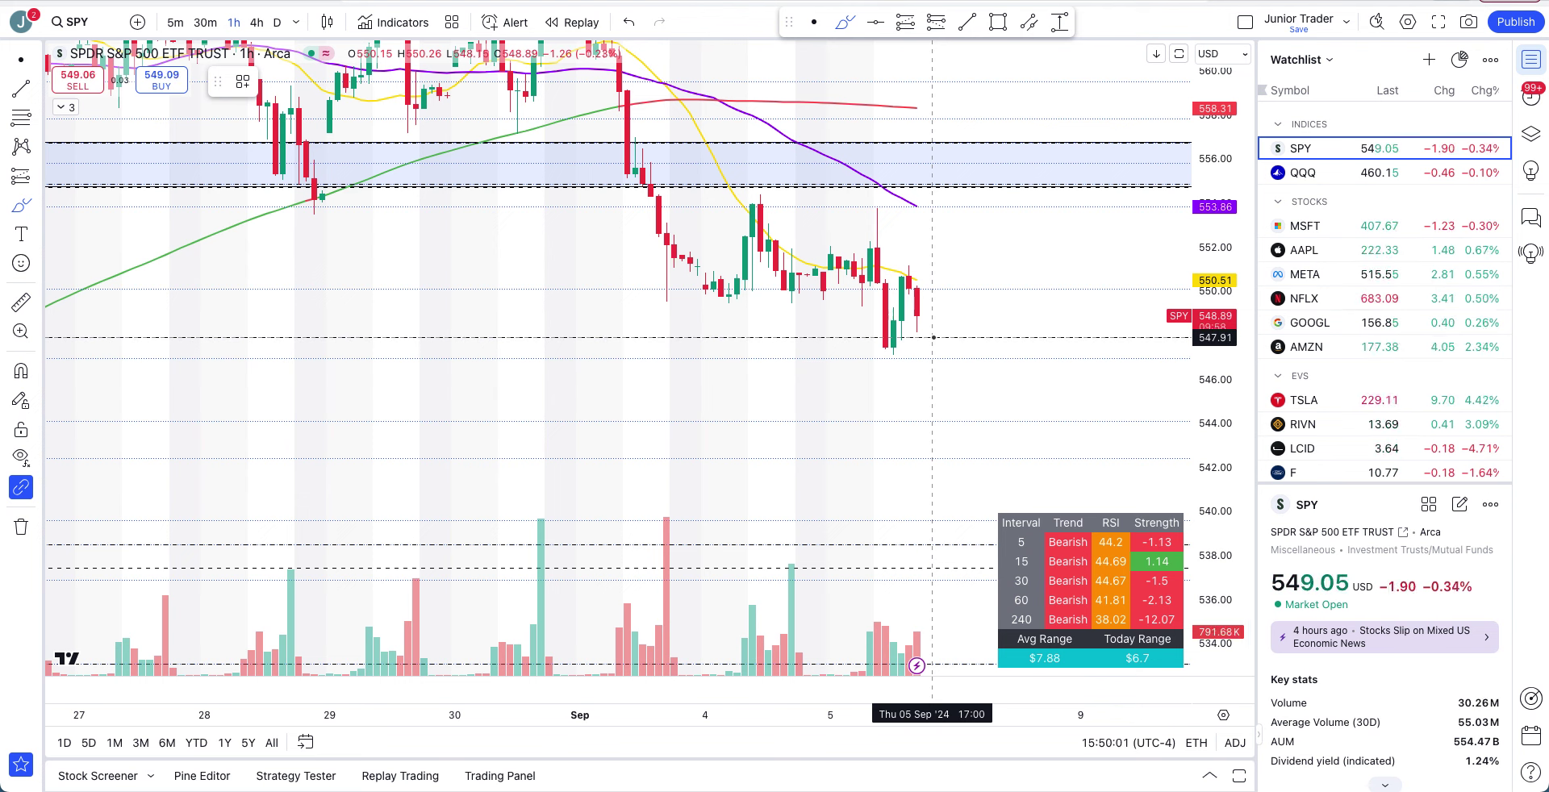
mouse_move(928, 338)
mouse_down()
mouse_move(857, 346)
mouse_move(927, 357)
mouse_move(946, 339)
mouse_move(901, 338)
mouse_move(964, 360)
mouse_move(987, 433)
mouse_up()
key(ctrl+z)
key(ctrl+z)
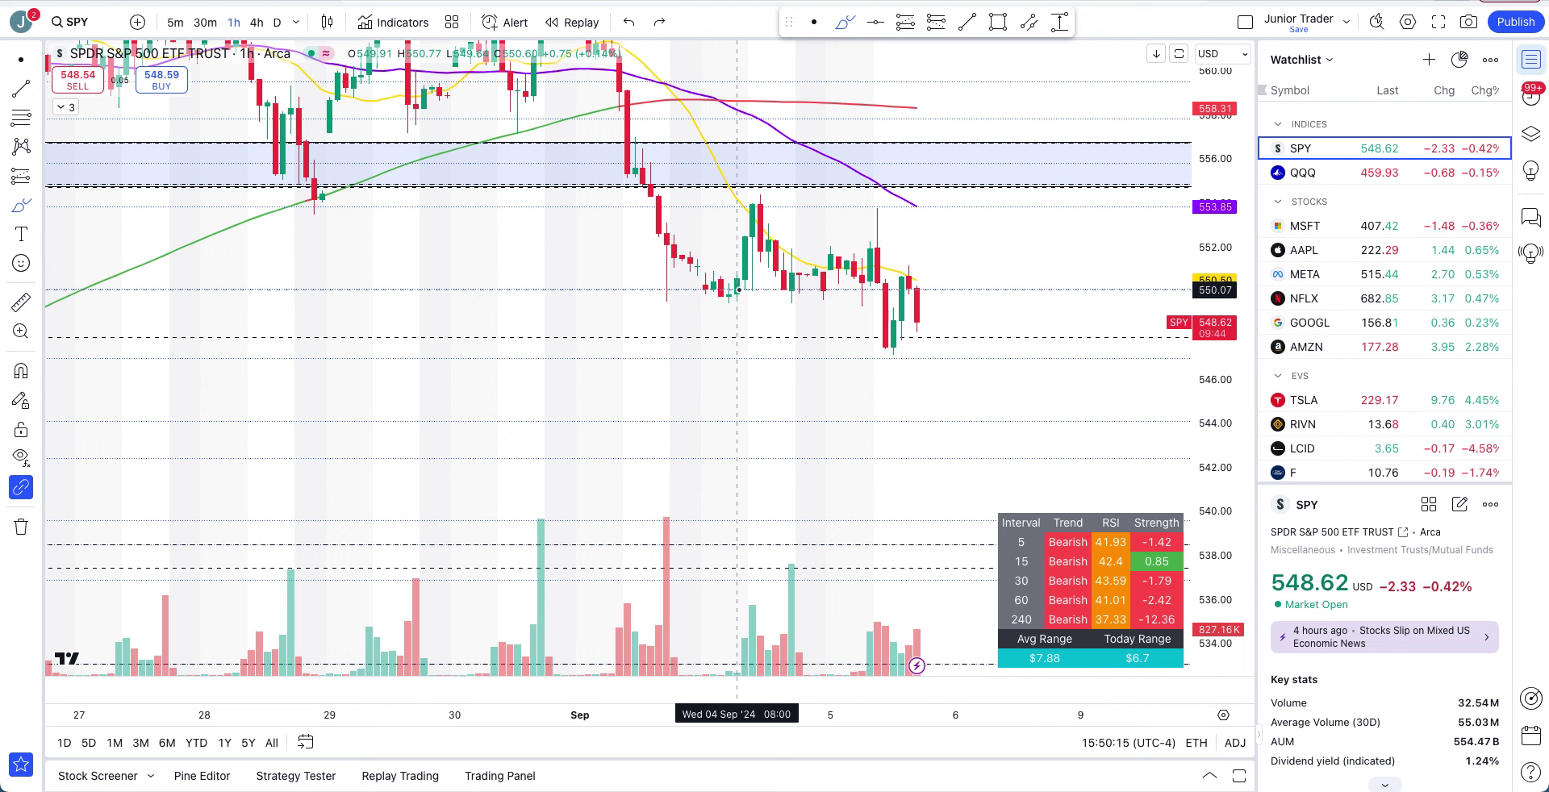
Brush marks from the 4 September candles near 550 toward the space after the latest hourly candle, and undo them
mouse_move(737, 288)
mouse_down()
mouse_move(930, 288)
mouse_move(979, 238)
mouse_up()
key(ctrl+z)
key(ctrl+z)
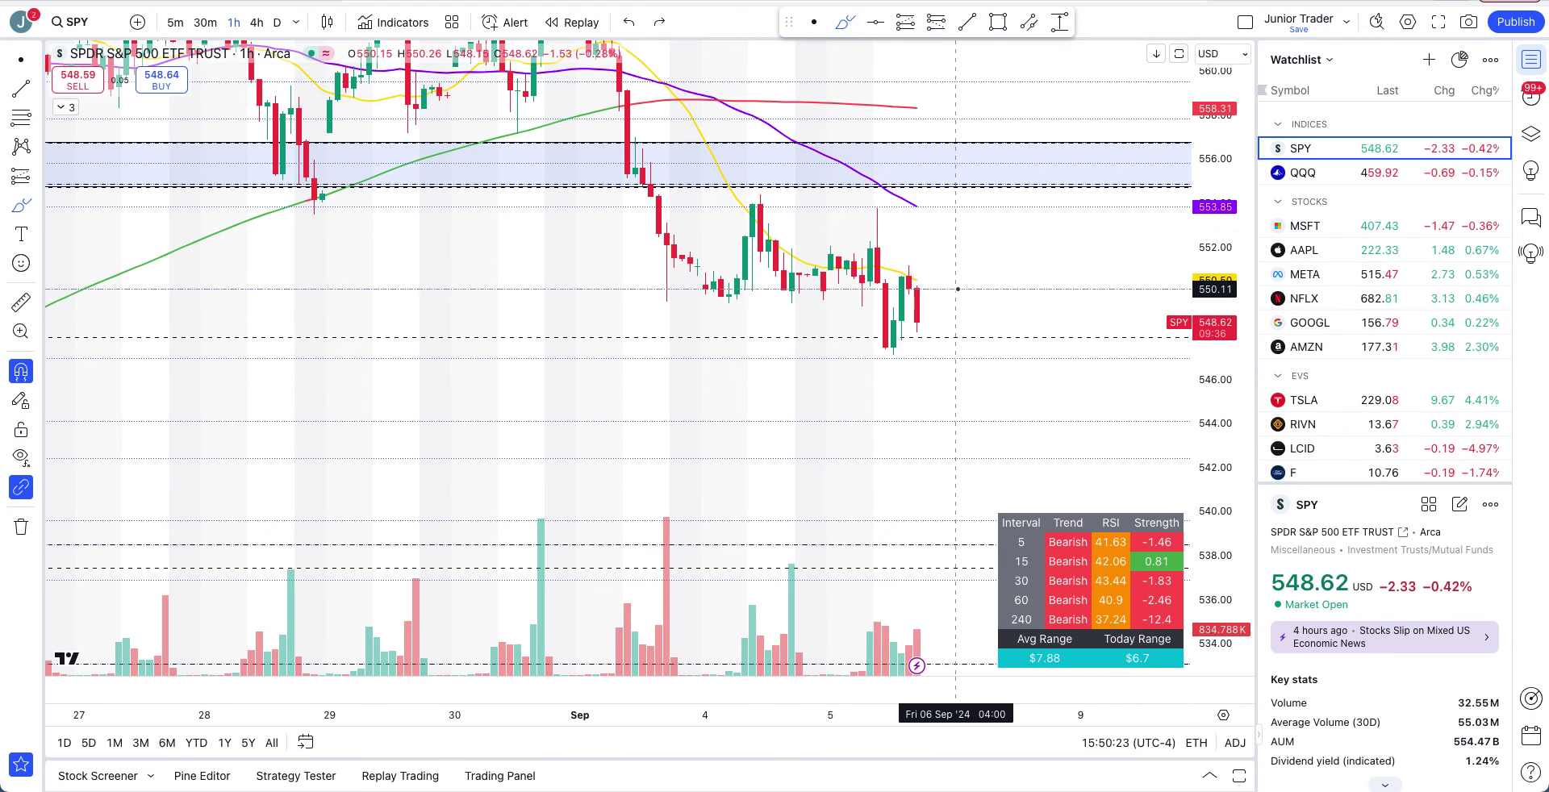
Highlight the levels near 550 and 548 with short horizontal brush strokes beside the latest hourly candles, and undo them
drag(958, 289, 863, 291)
drag(828, 337, 932, 337)
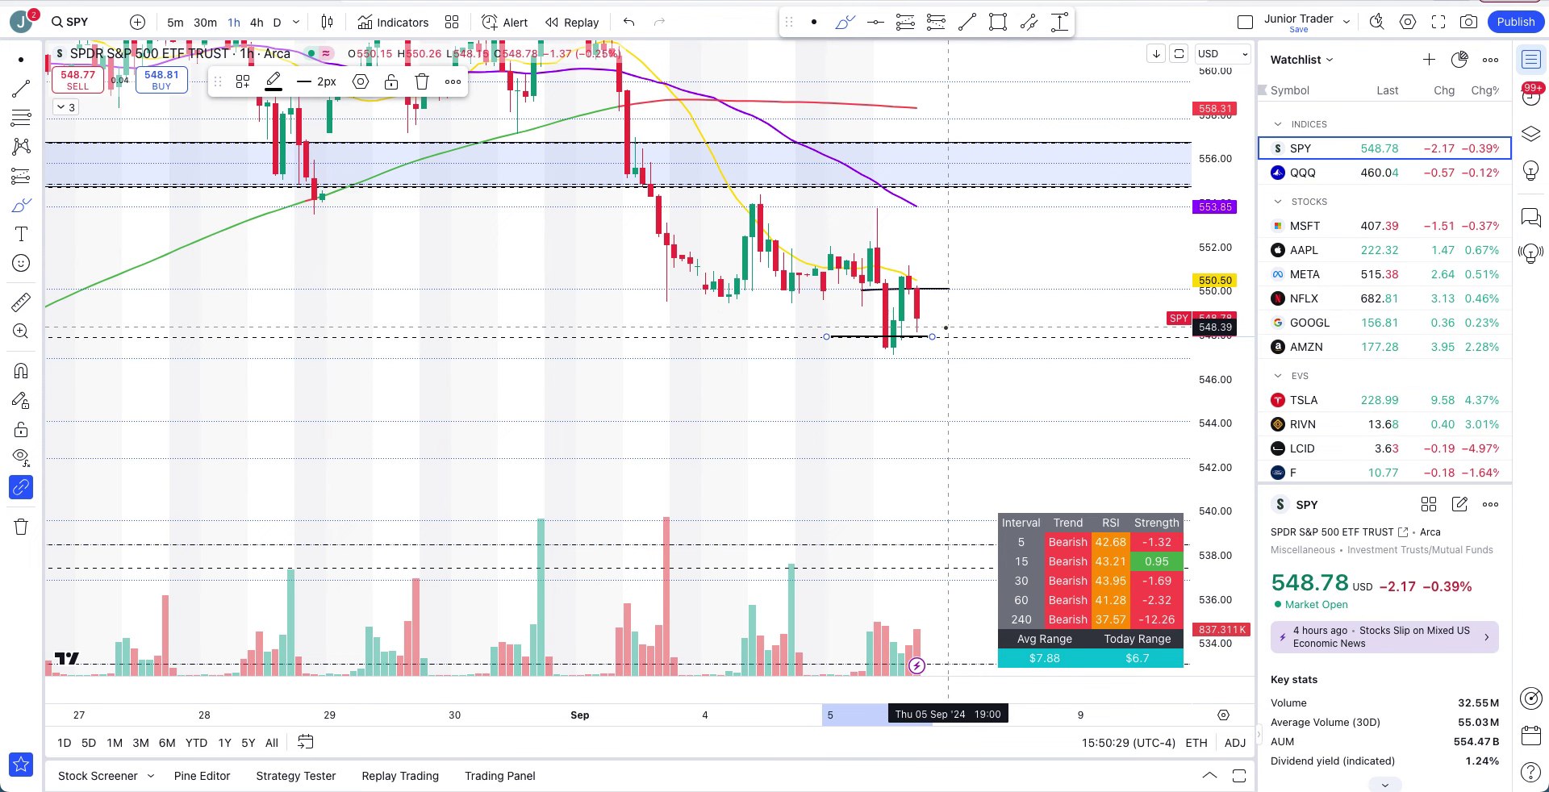
key(ctrl+z)
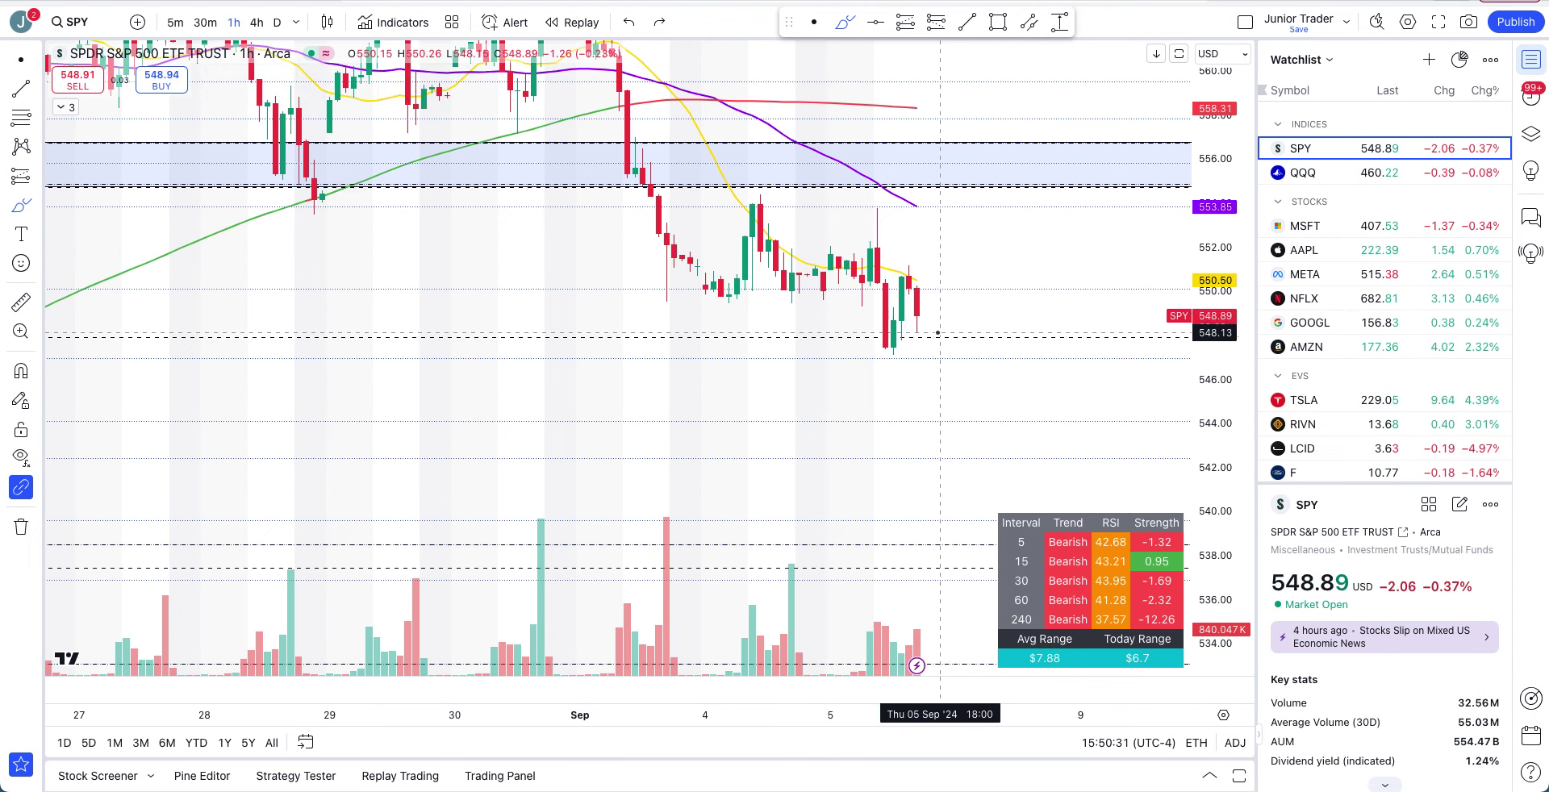
Brush rising paths from the current price up to about 550 and on to about 553, undoing each stroke
drag(939, 323, 1004, 288)
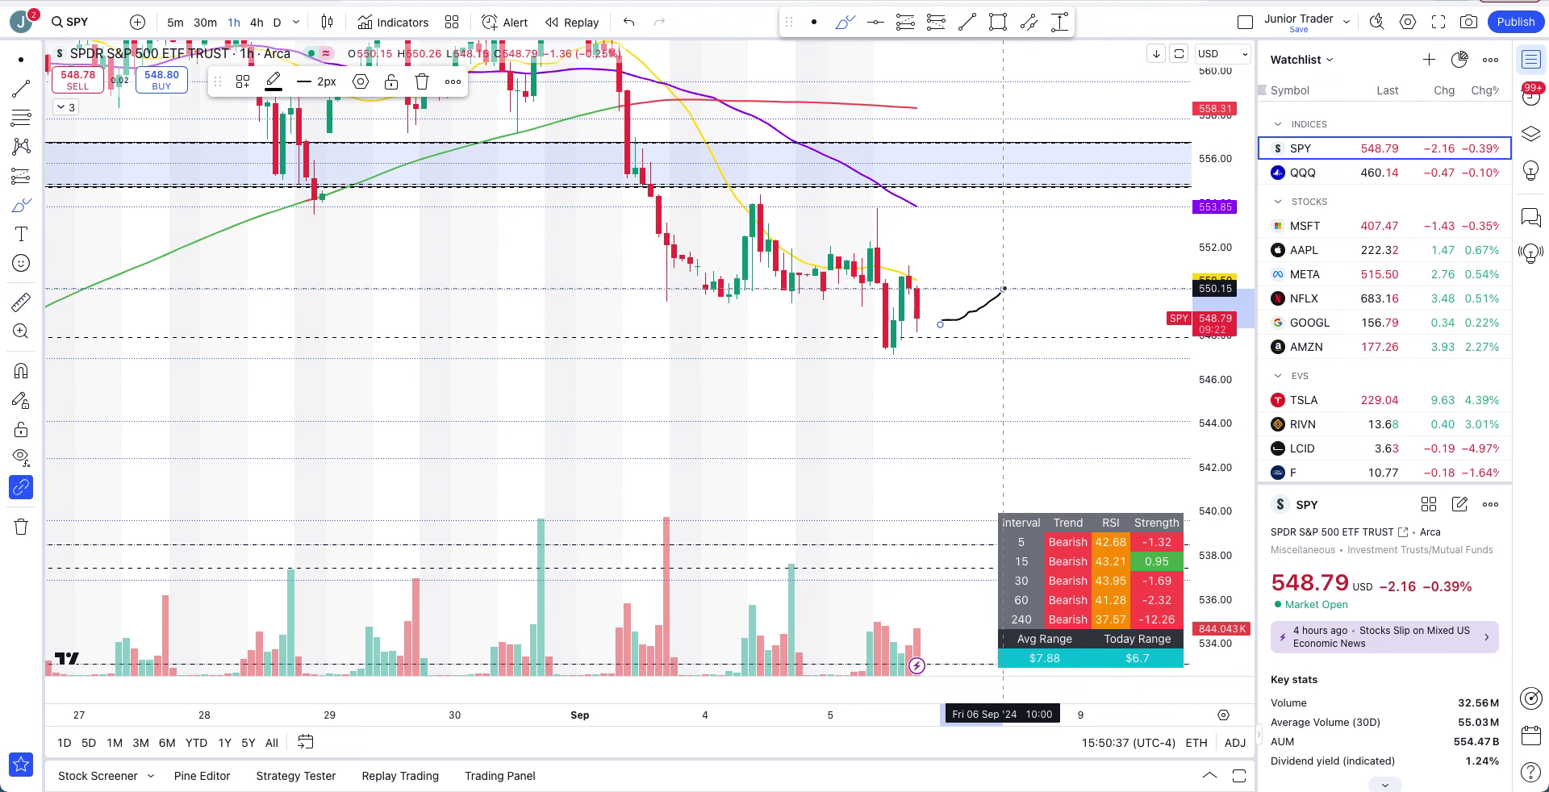
key(ctrl+z)
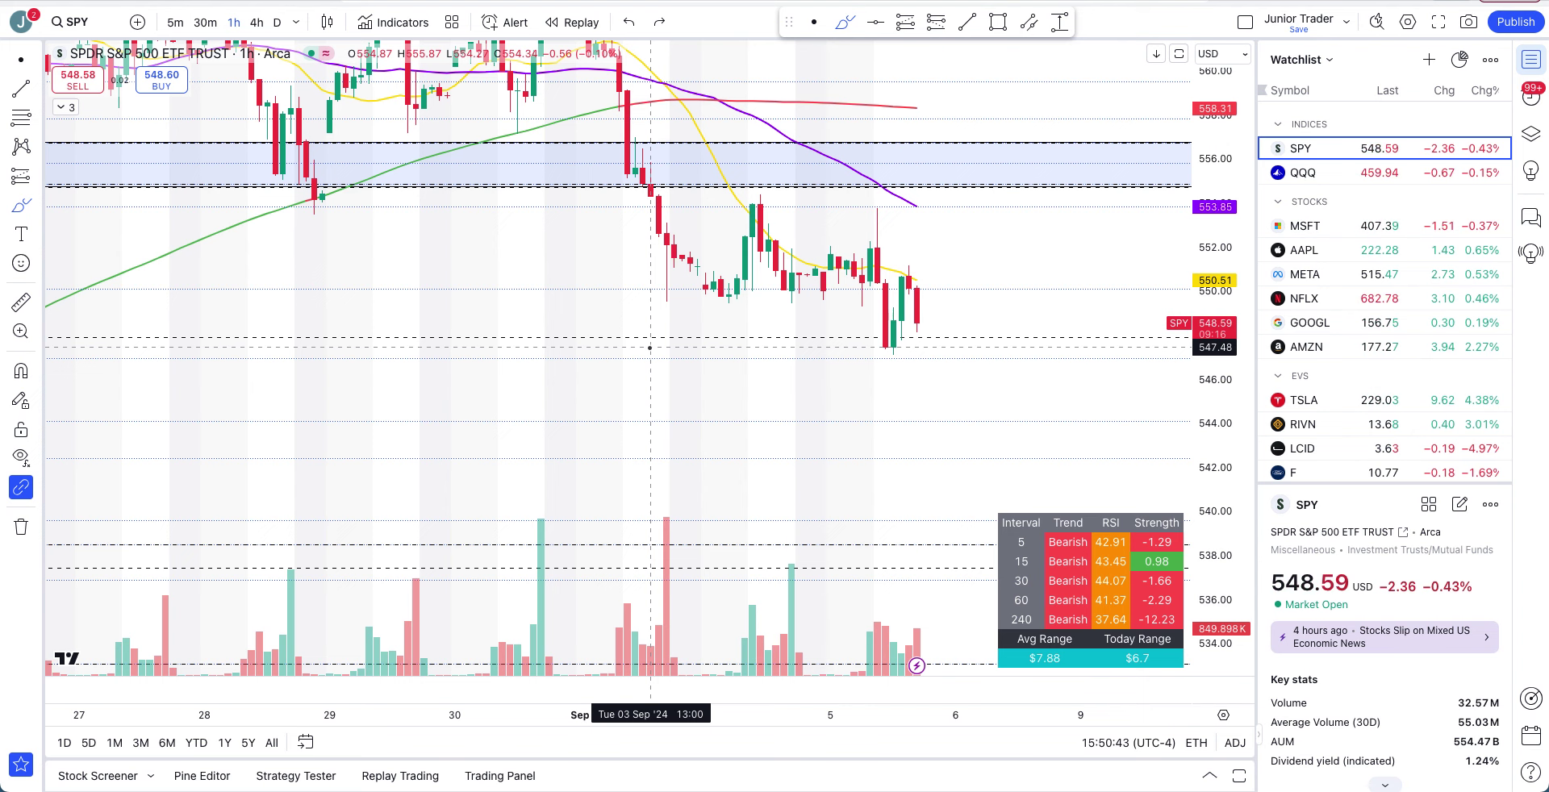
click(976, 262)
drag(977, 263, 1014, 221)
key(ctrl+z)
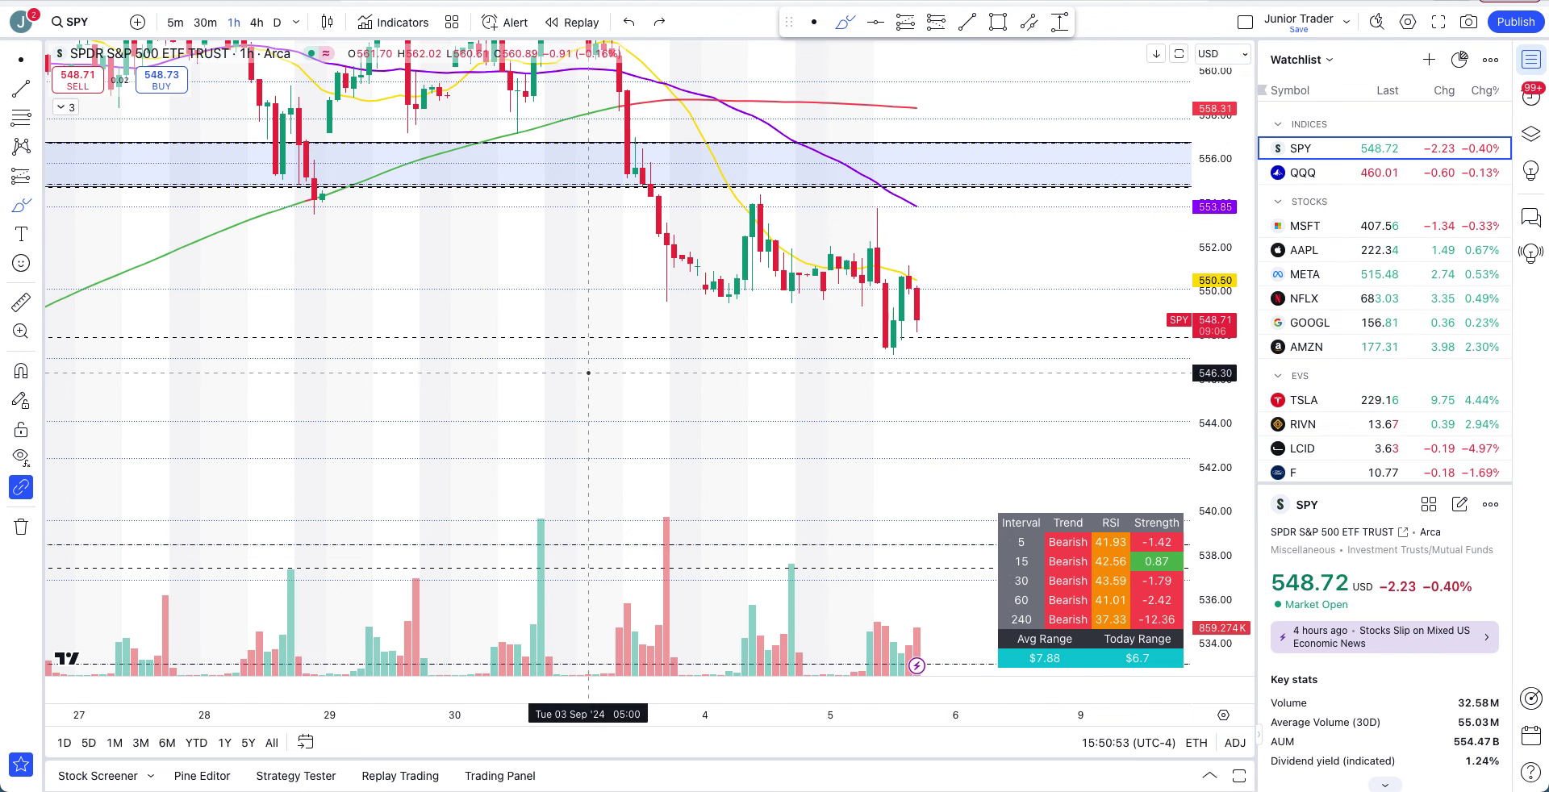
Switch the SPY chart to the 5-minute interval and show the JT Easy Day & Swing Trading indicator
click(174, 23)
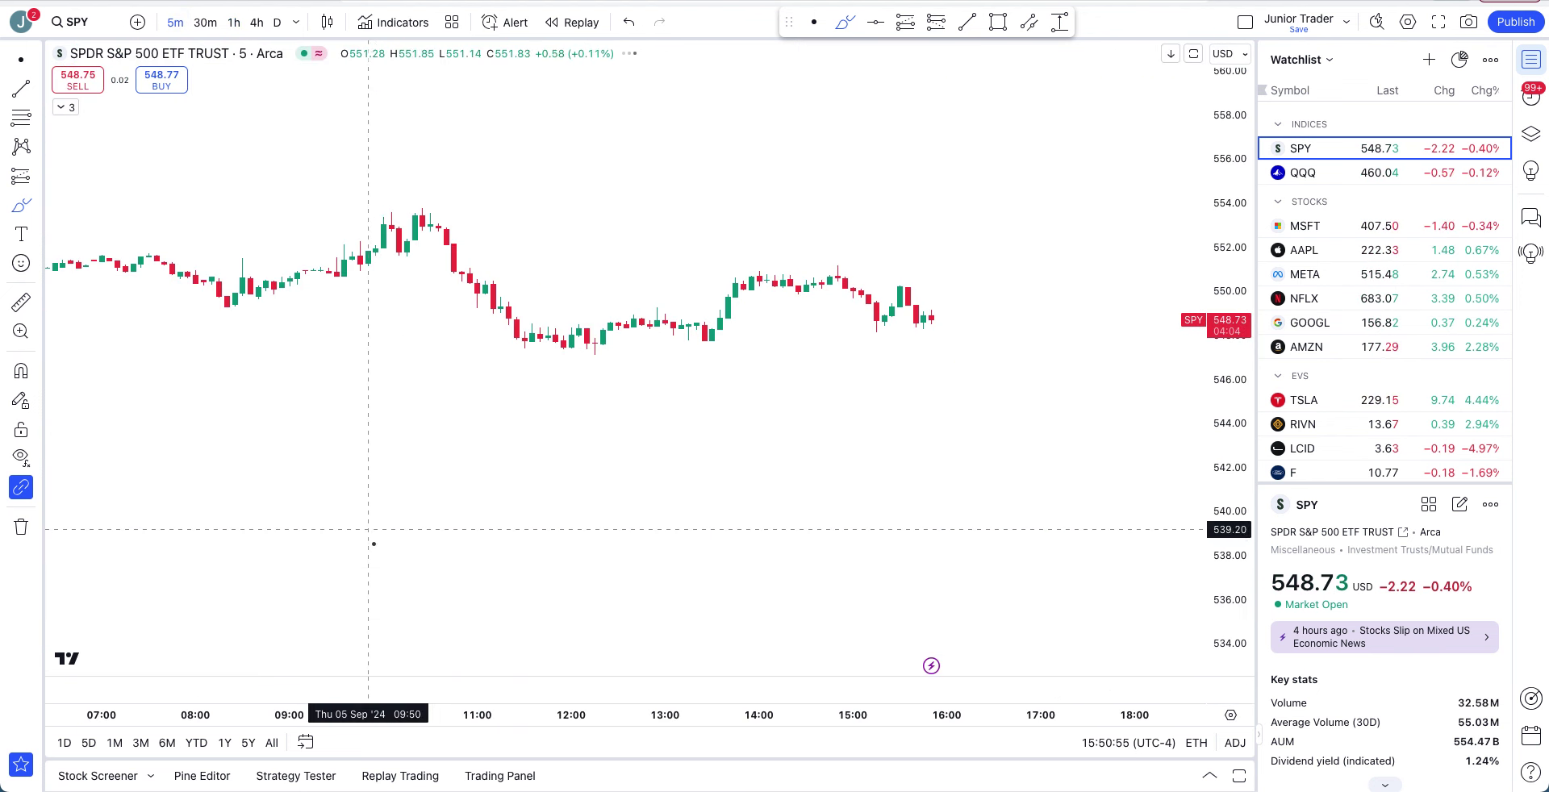
click(65, 108)
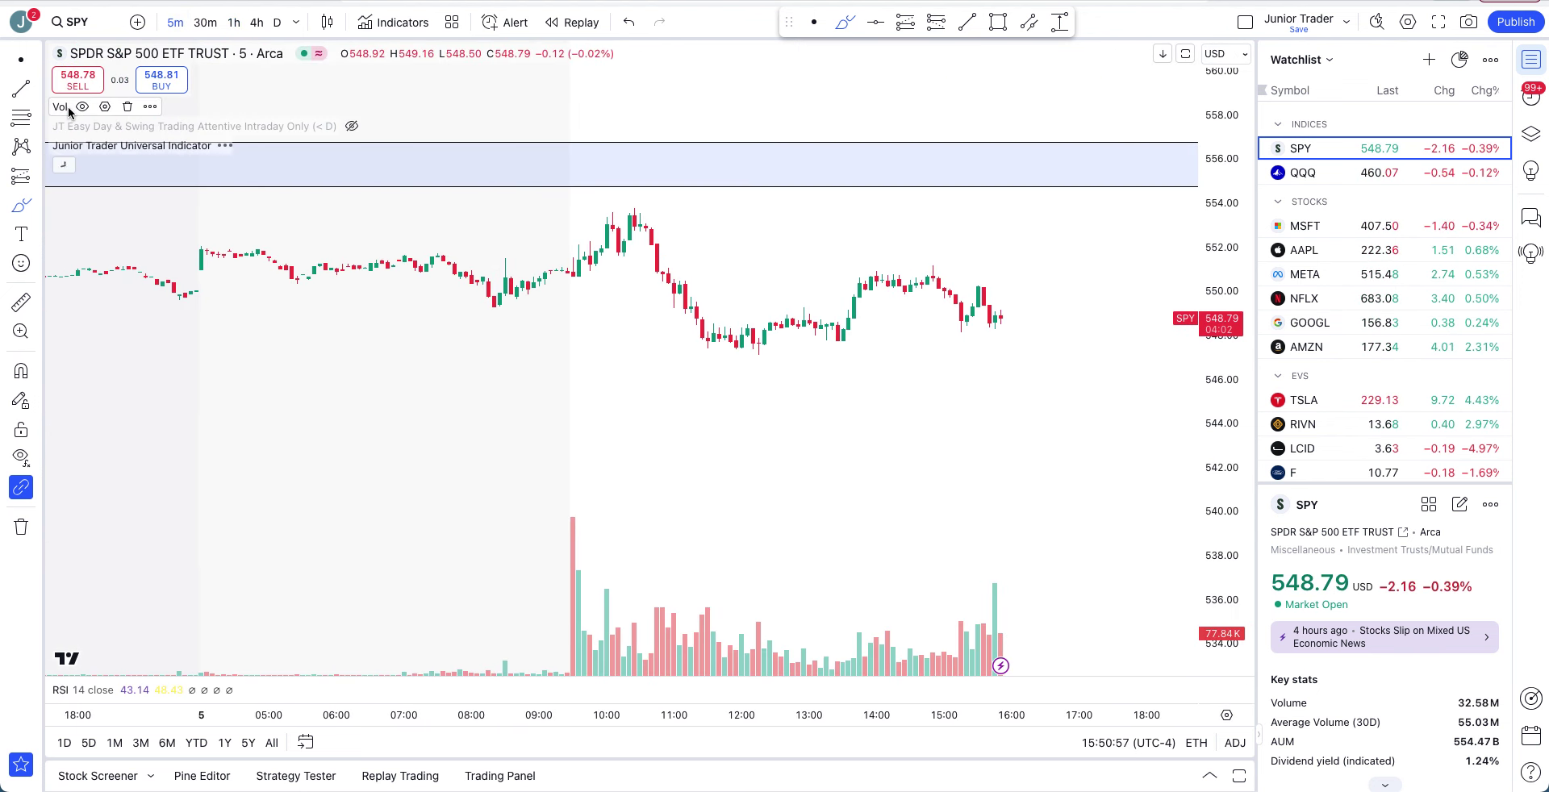
click(351, 126)
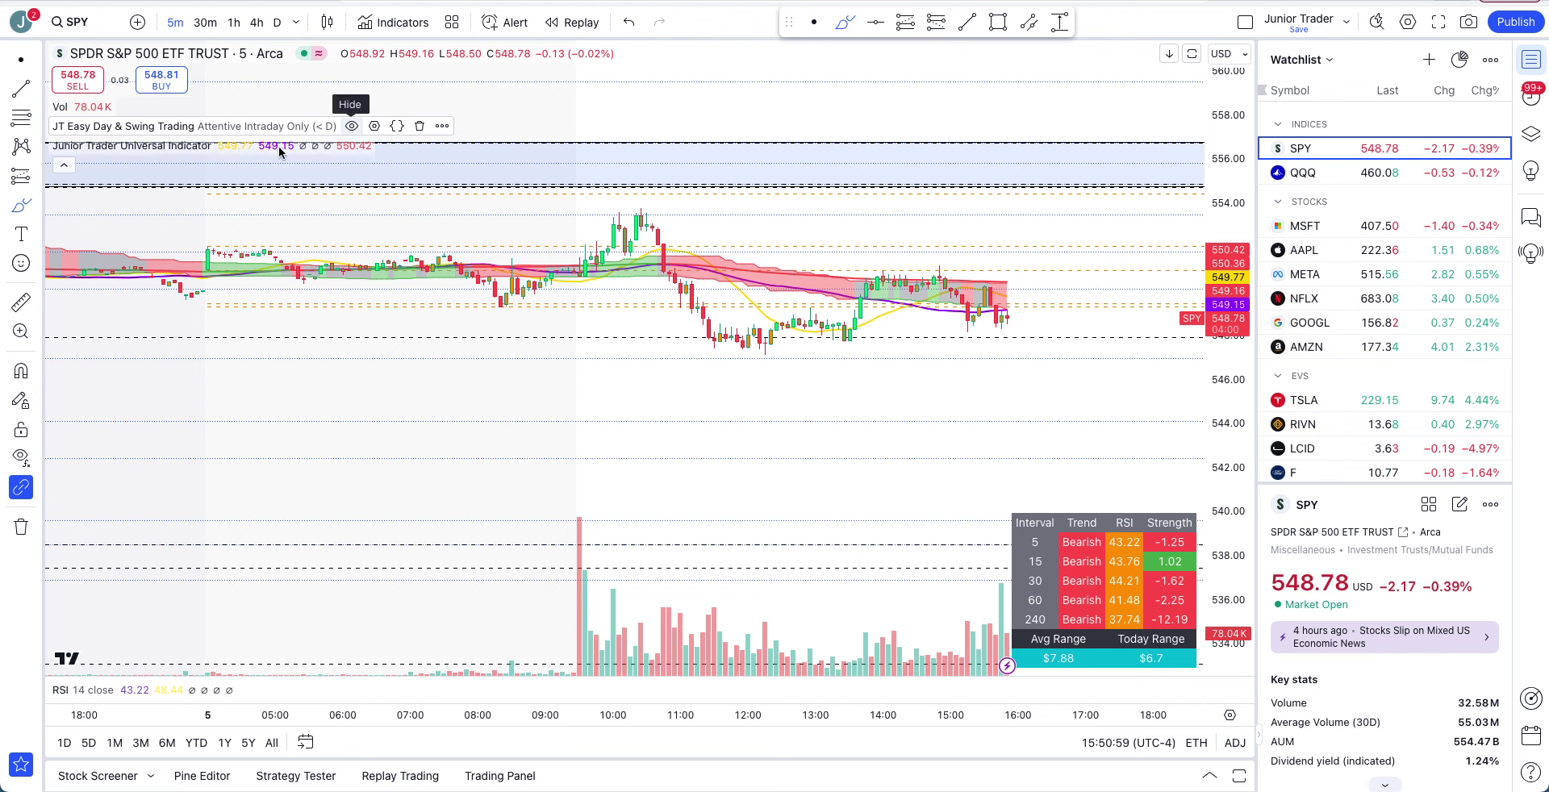
click(63, 165)
Brush a mark on the 4 September morning candles of the 5-minute chart, and undo it
scroll(265, 375, down, 3)
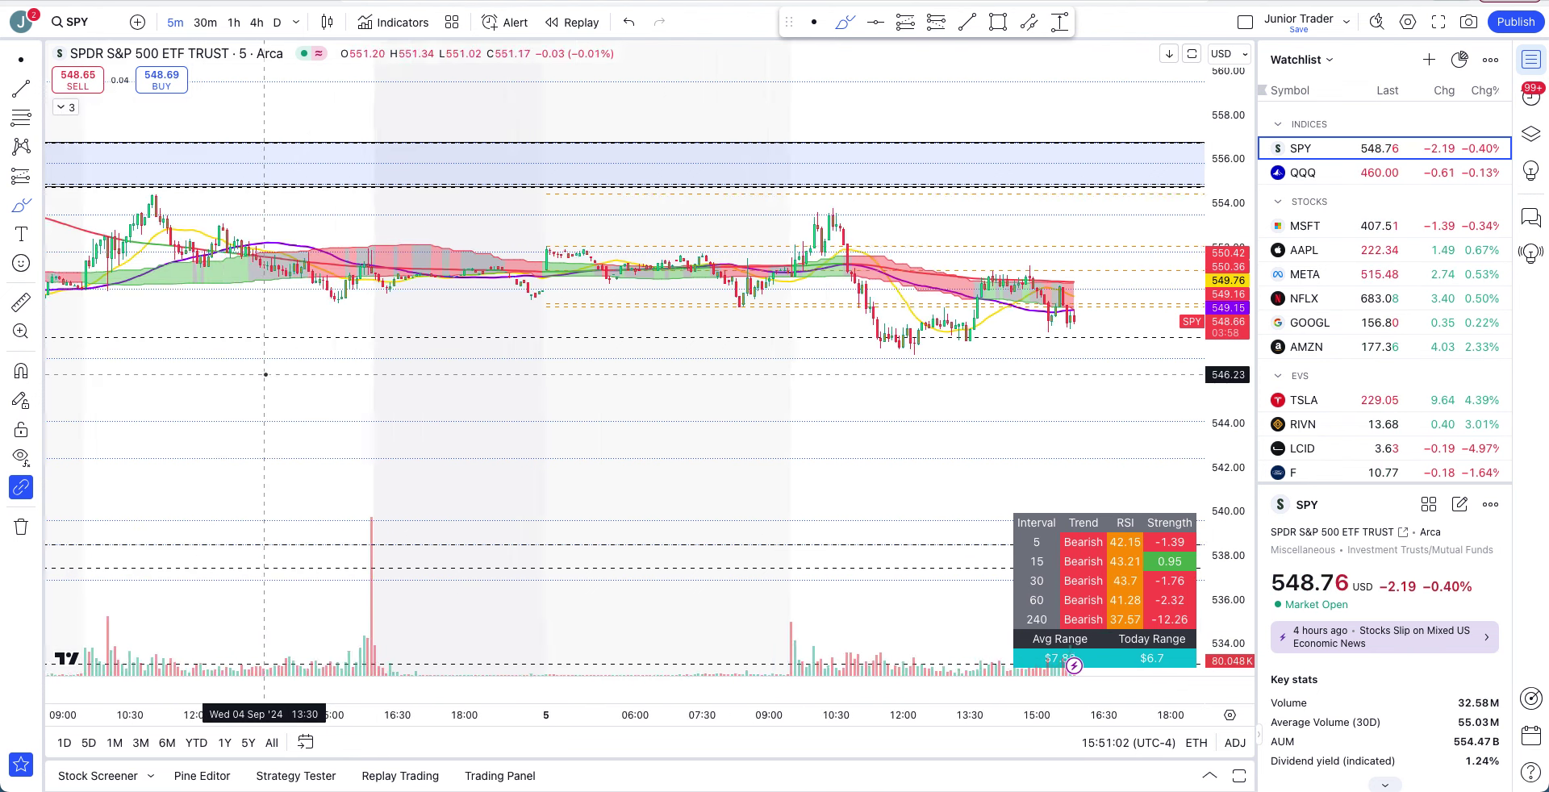
scroll(265, 375, down, 2)
drag(1231, 530, 1232, 305)
click(817, 24)
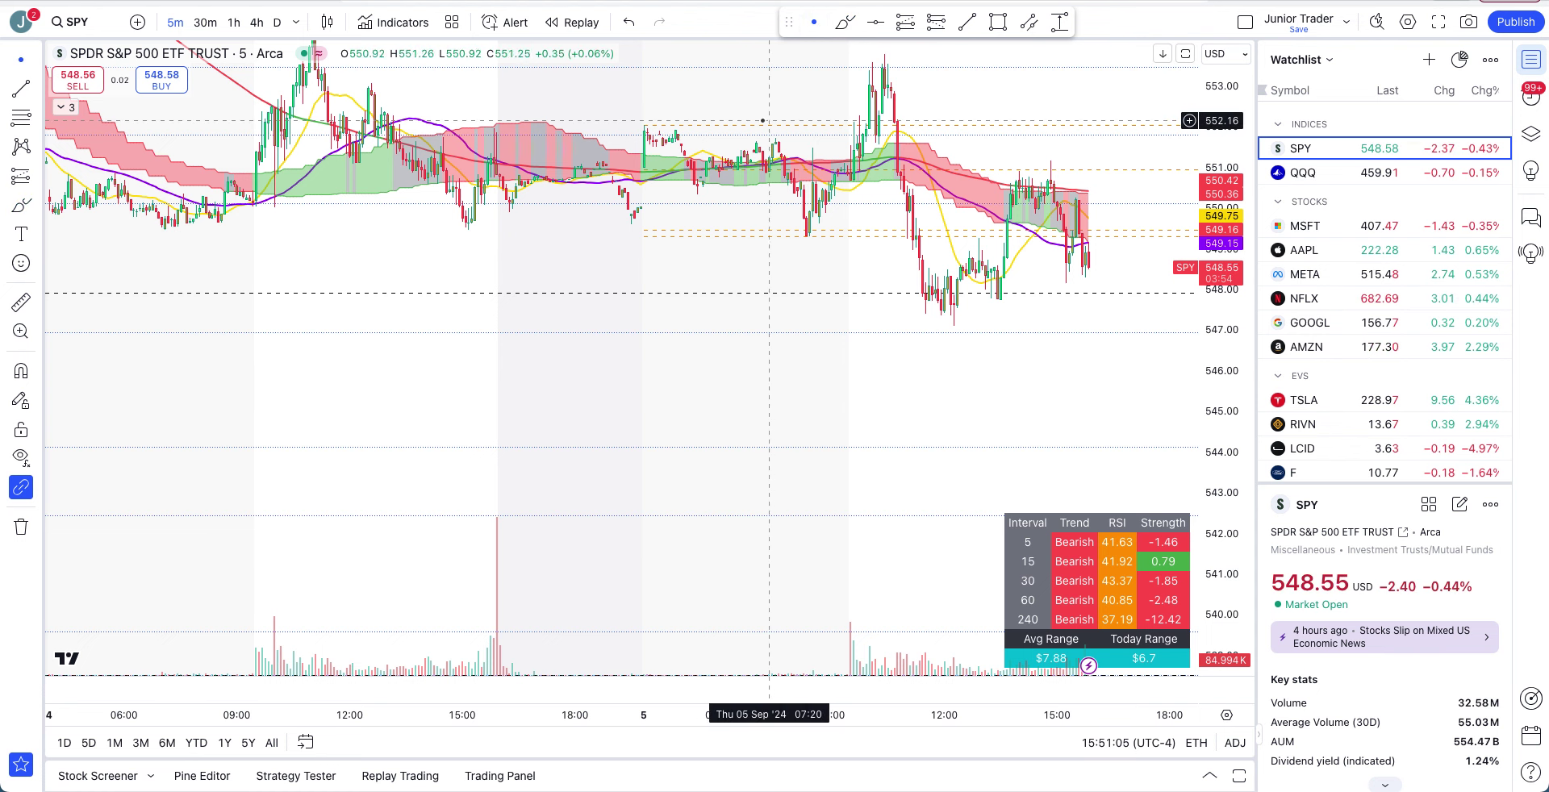
drag(791, 145, 902, 287)
scroll(904, 287, up, 2)
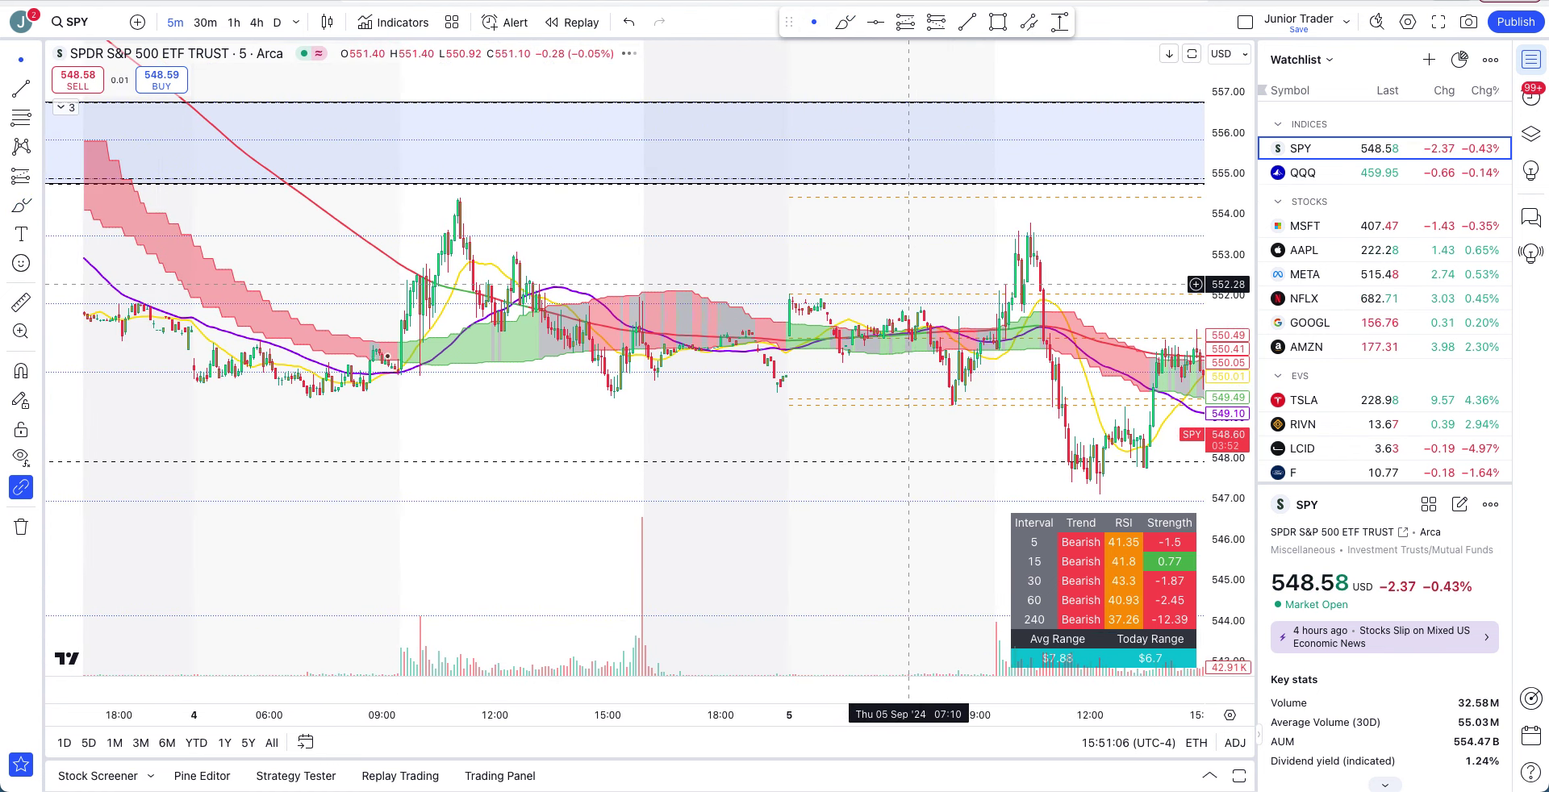
click(845, 22)
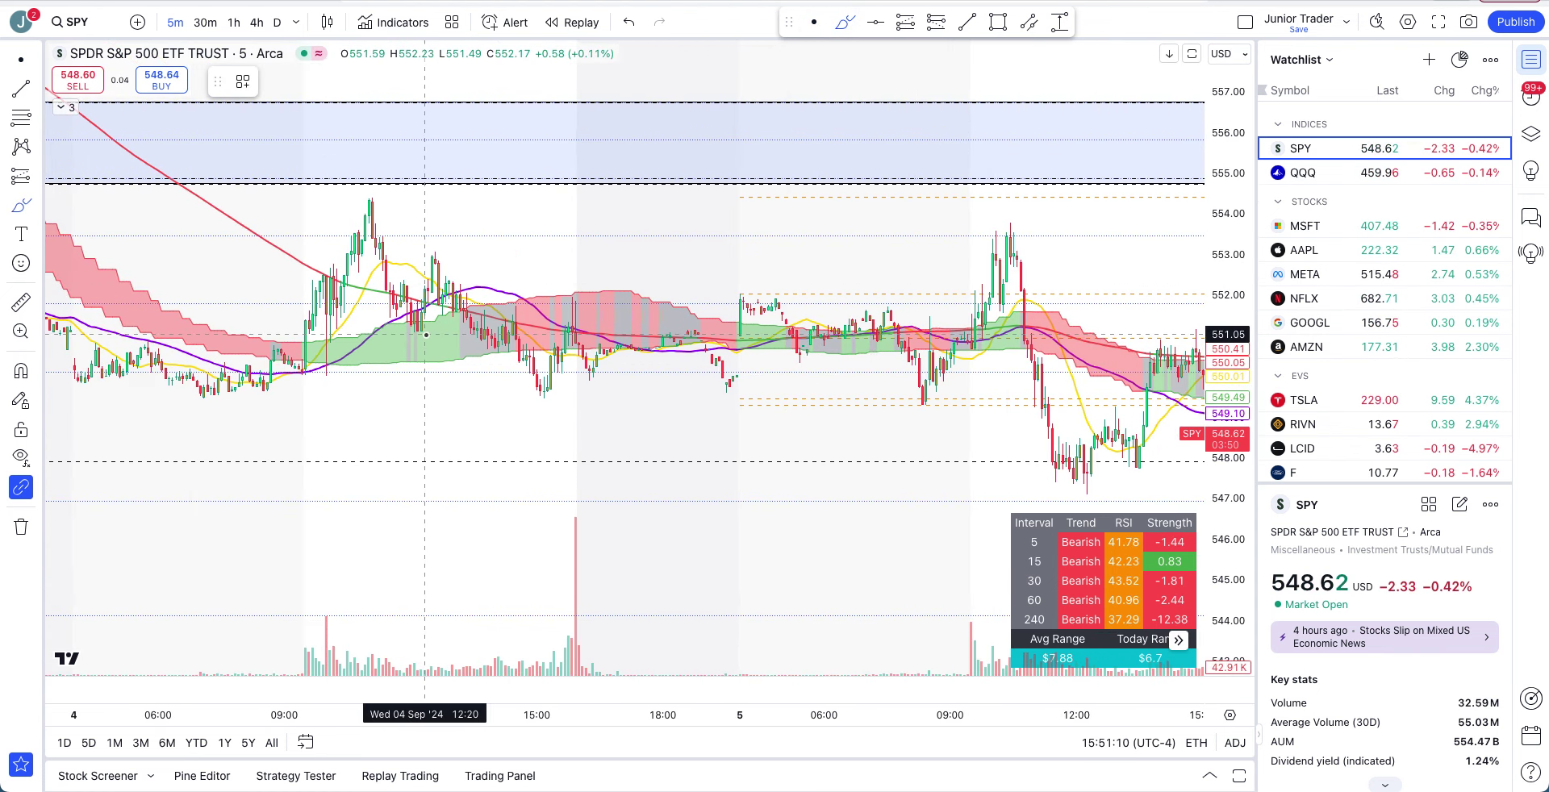
scroll(443, 329, up, 2)
mouse_move(211, 342)
mouse_down()
mouse_move(203, 370)
mouse_move(211, 342)
mouse_up()
key(super+z)
Brush a mark beside the 4 September decline at about 11:20, just after the morning peak, and undo it
scroll(210, 376, up, 1)
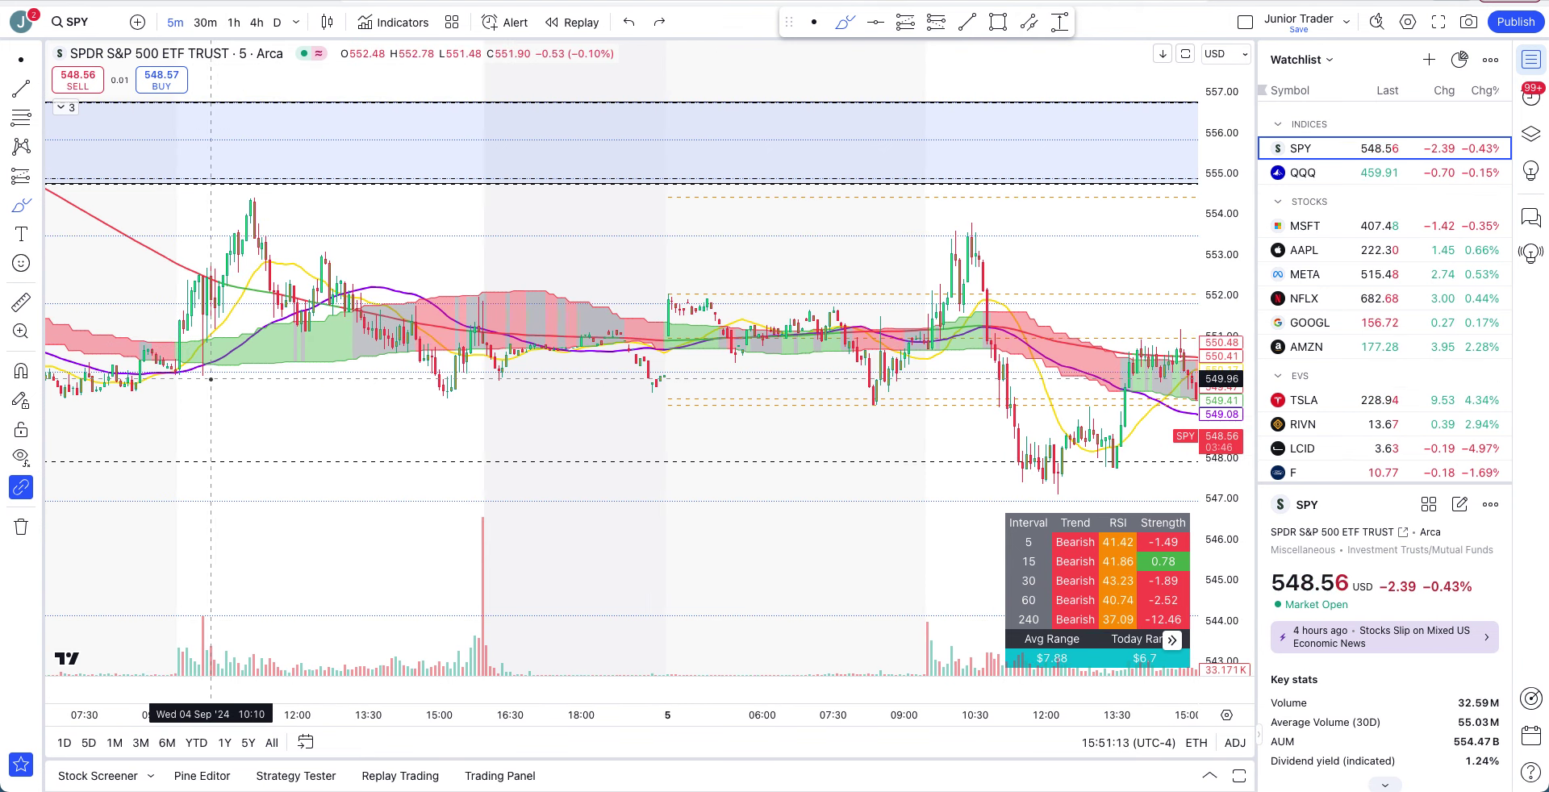
click(816, 22)
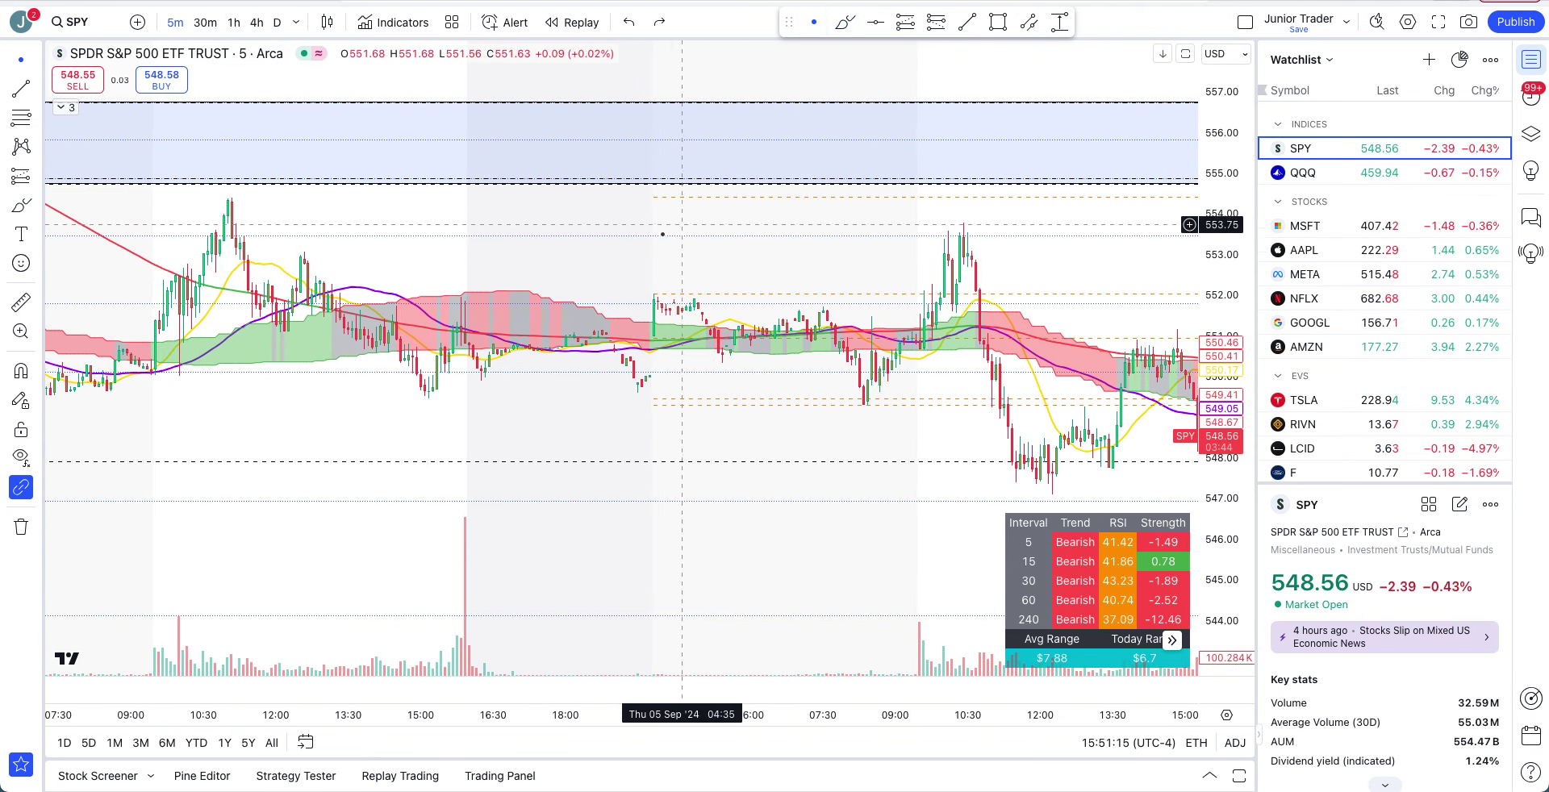
drag(667, 239, 976, 228)
scroll(977, 227, up, 2)
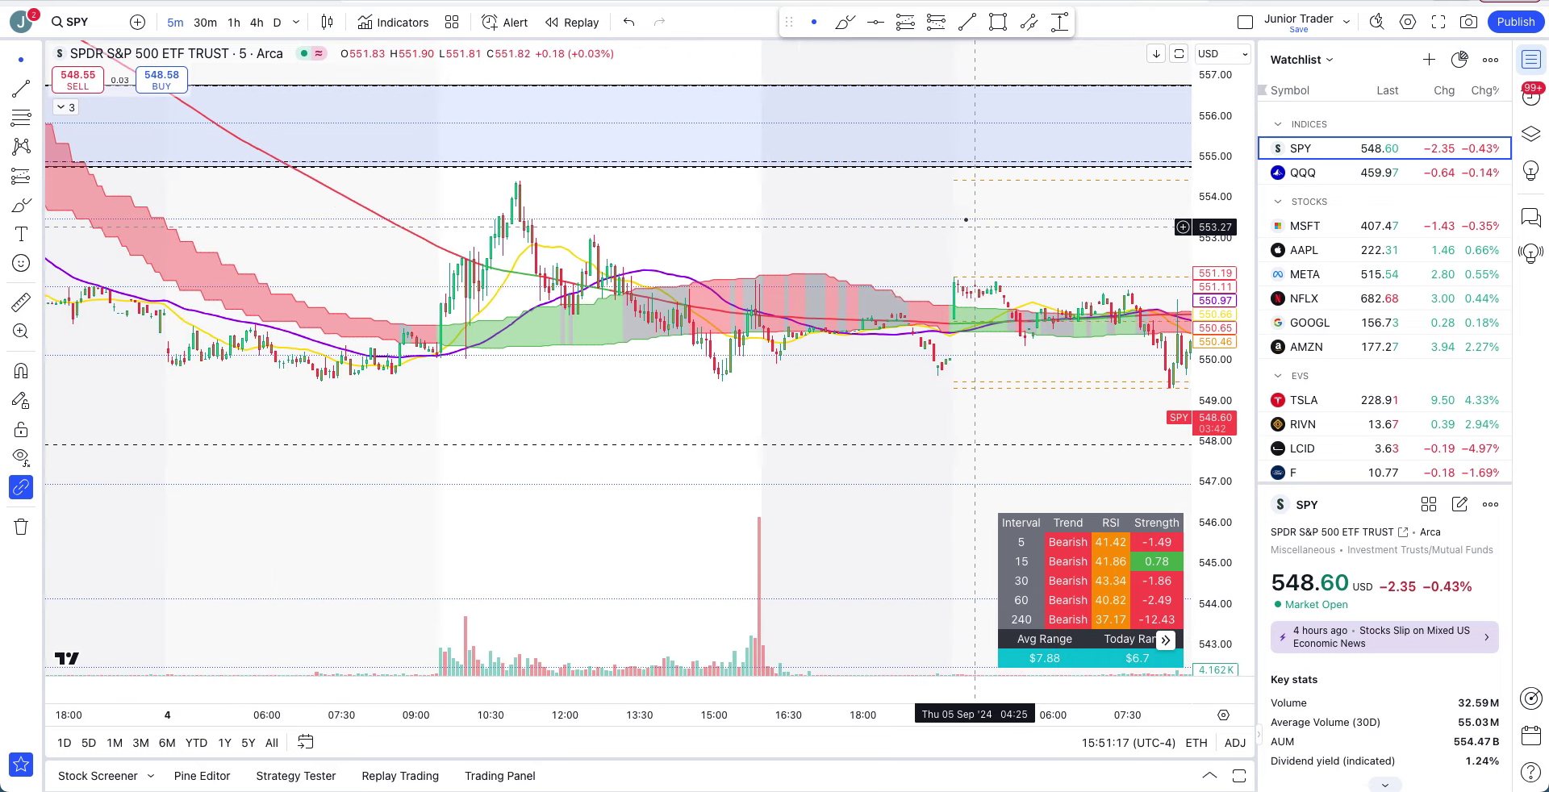
click(844, 21)
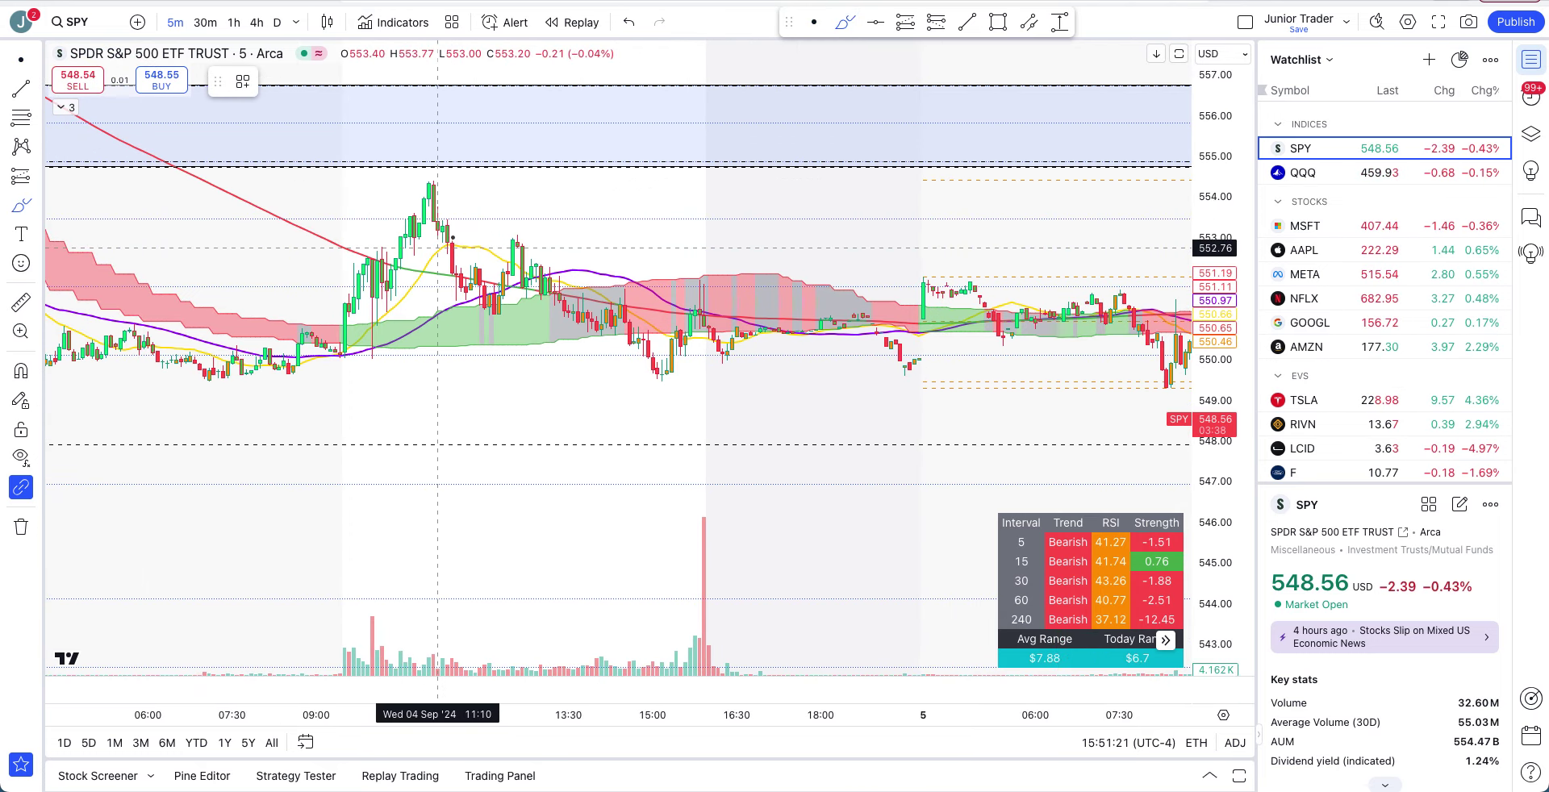
drag(446, 242, 469, 227)
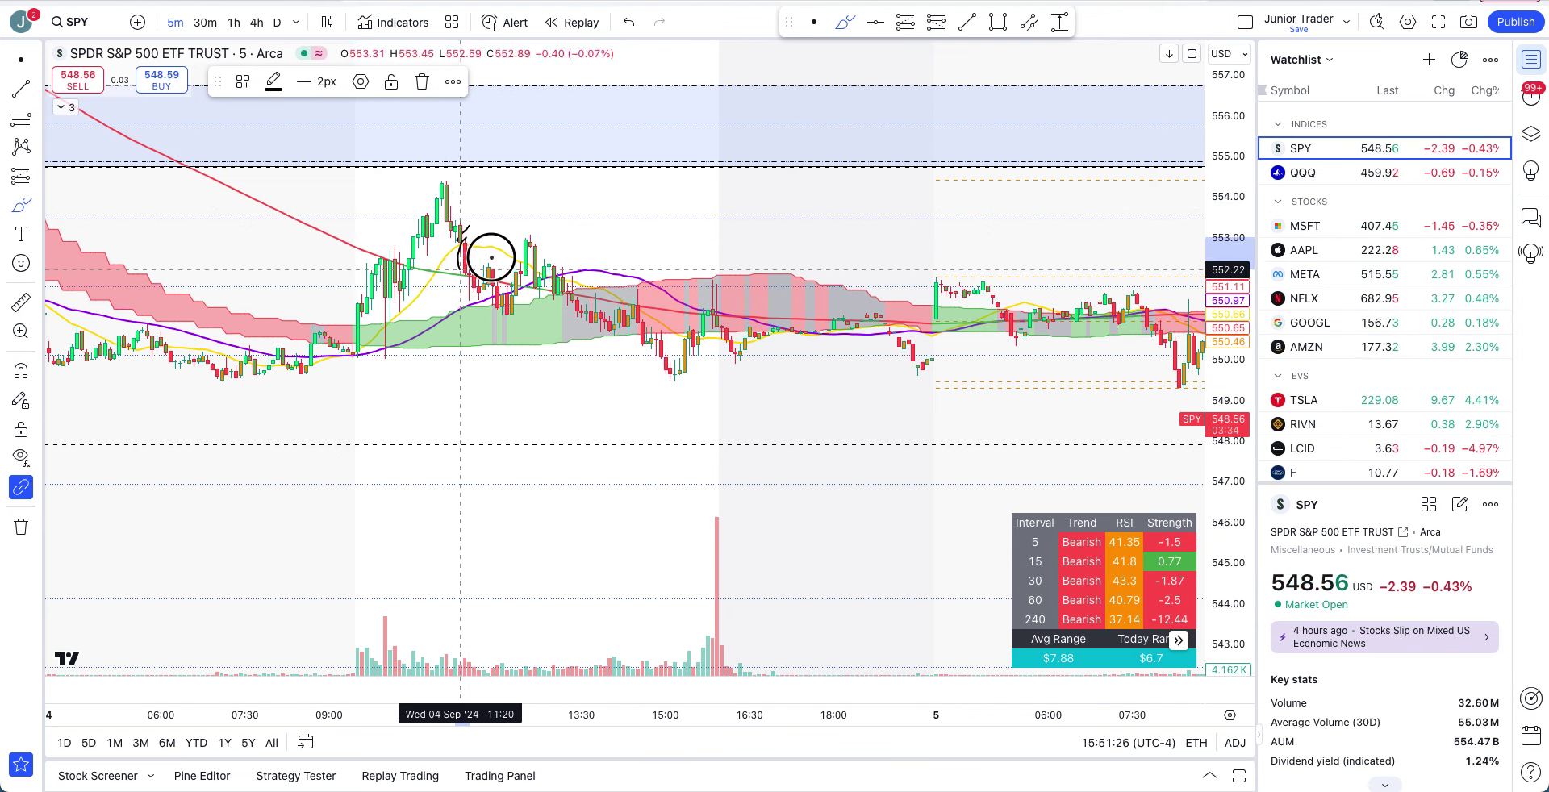
key(ctrl+z)
Brush a mark over the 5 September candles around the 09:00 to 09:30 market open, and undo it
scroll(916, 133, up, 3)
click(815, 24)
mouse_move(1063, 251)
mouse_down()
mouse_move(563, 304)
mouse_move(530, 294)
mouse_move(520, 240)
mouse_up()
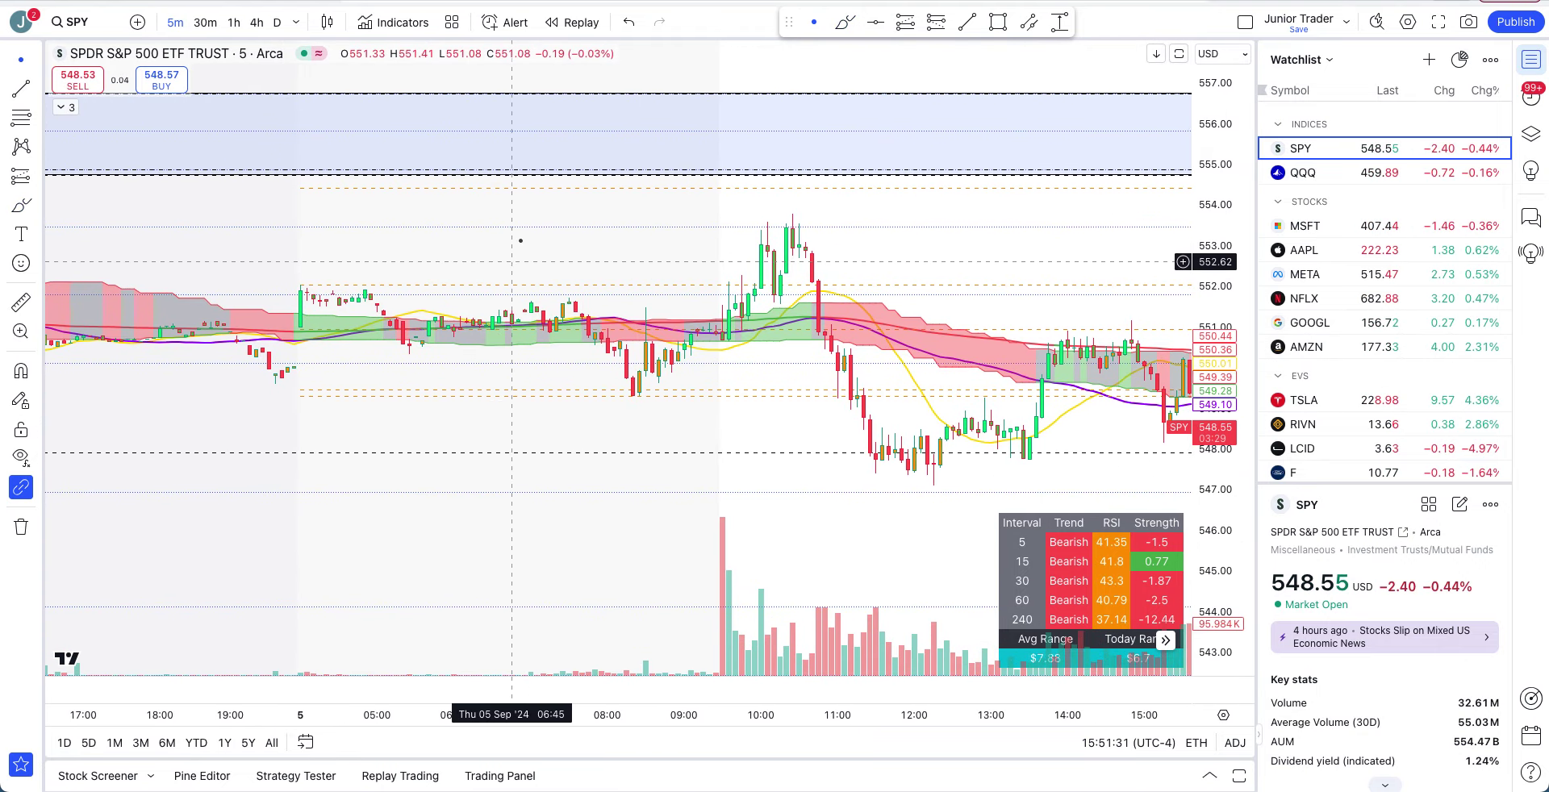
click(844, 22)
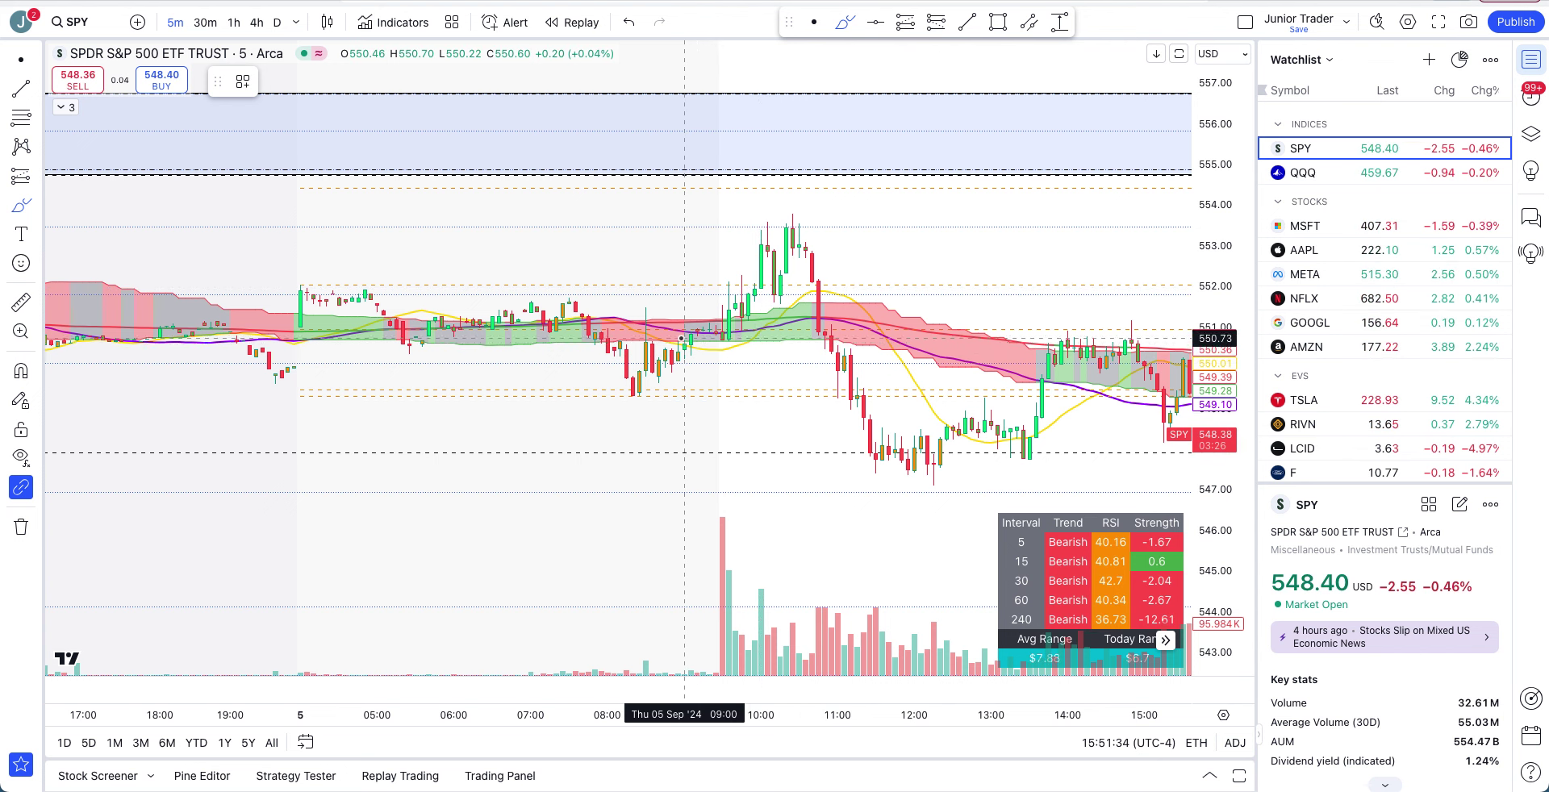
mouse_move(686, 340)
mouse_down()
mouse_move(725, 334)
mouse_move(735, 309)
mouse_up()
key(ctrl+z)
Brush marks over the 5 September morning rise, its peak near 10:40 and the following decline to about 12:20, and undo them
drag(1241, 492, 1233, 339)
scroll(832, 175, up, 3)
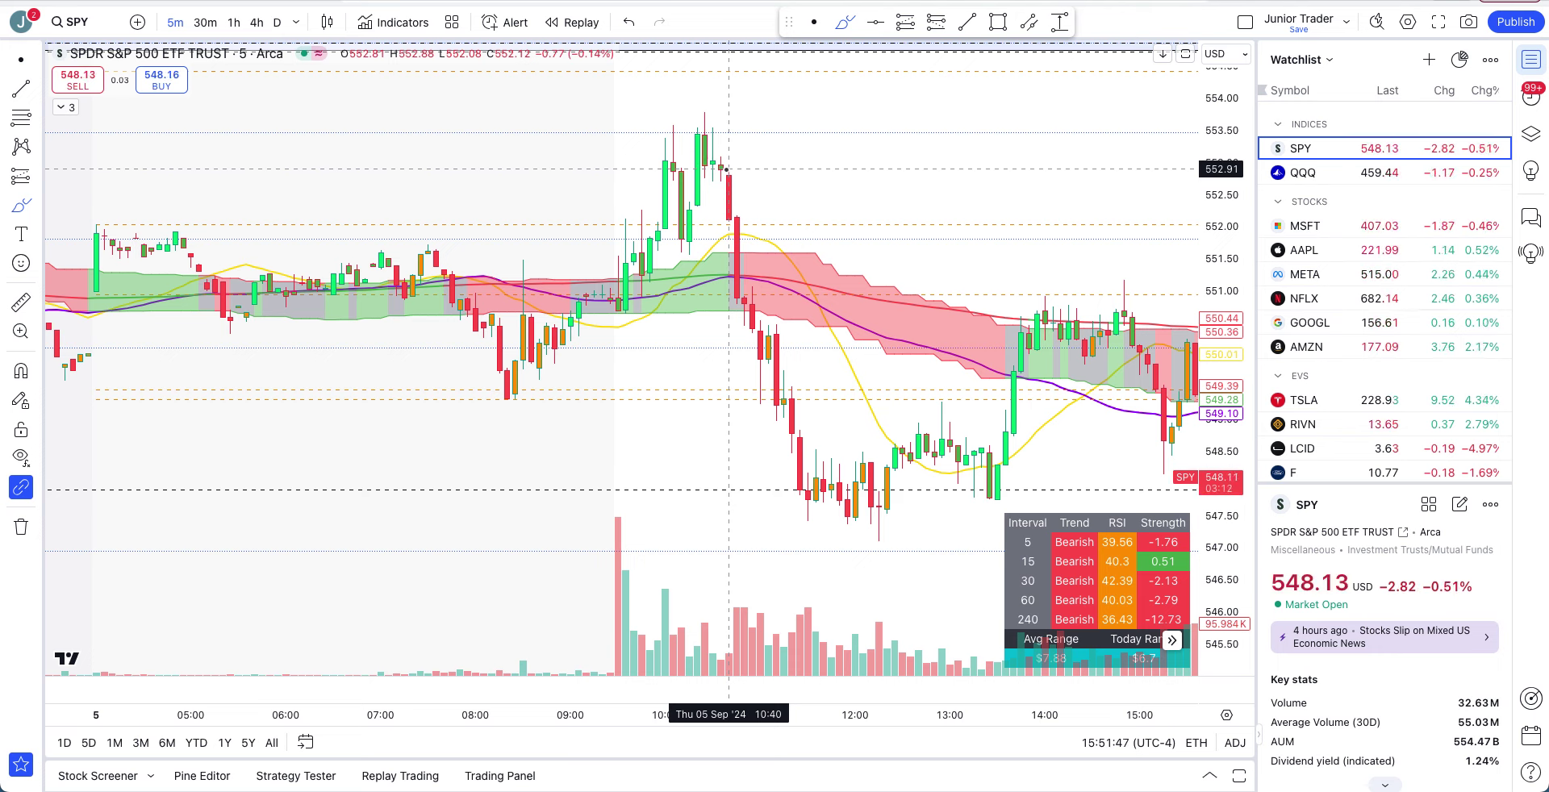
drag(728, 167, 612, 303)
mouse_move(721, 151)
mouse_down()
mouse_move(717, 209)
mouse_move(740, 170)
mouse_up()
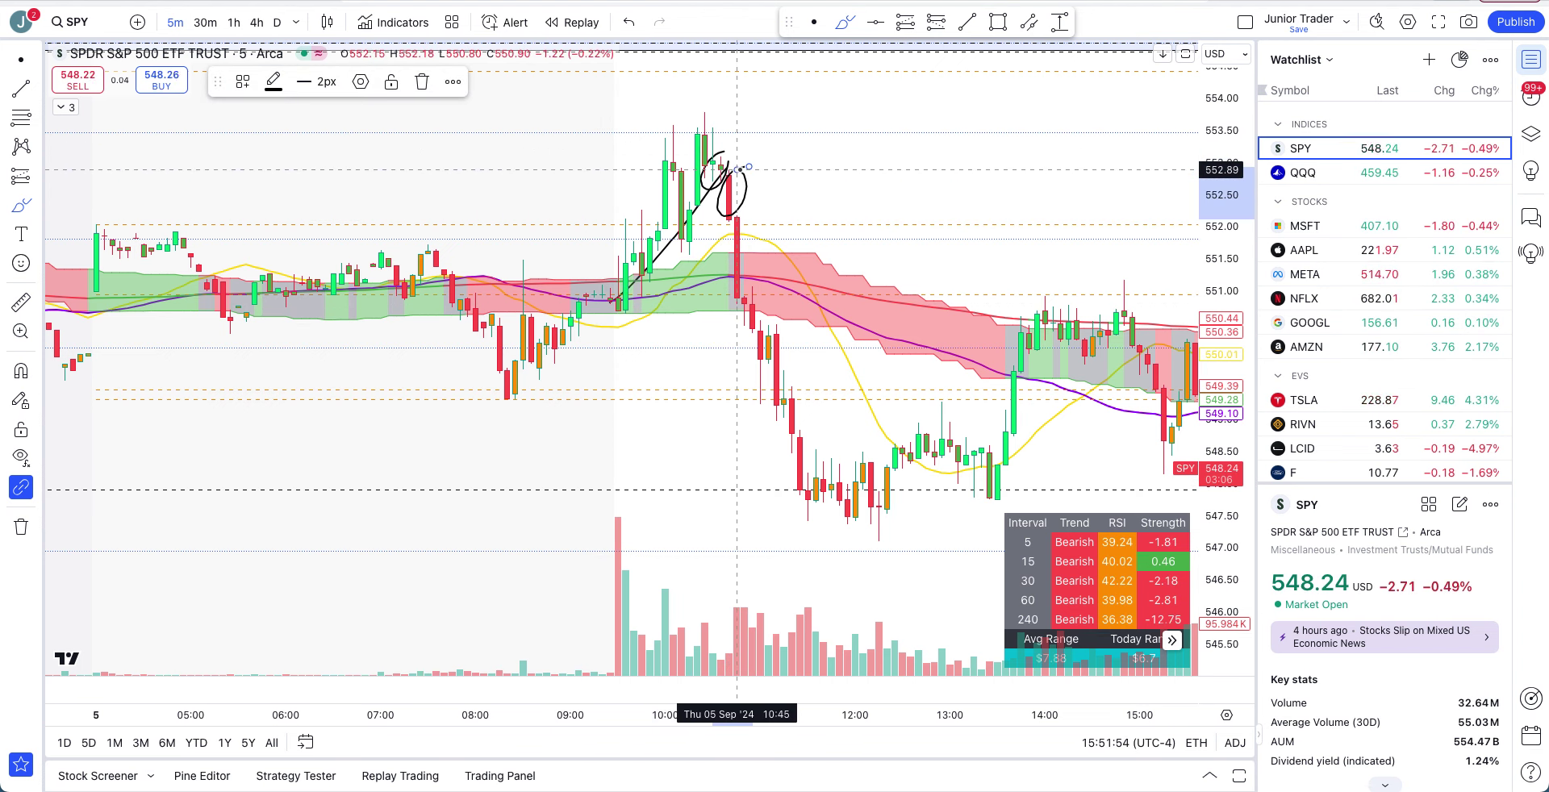
key(ctrl+z)
key(ctrl+z)
mouse_move(730, 173)
mouse_down()
mouse_move(736, 290)
mouse_move(768, 314)
mouse_move(754, 298)
mouse_move(819, 481)
mouse_move(884, 477)
mouse_up()
key(ctrl+z)
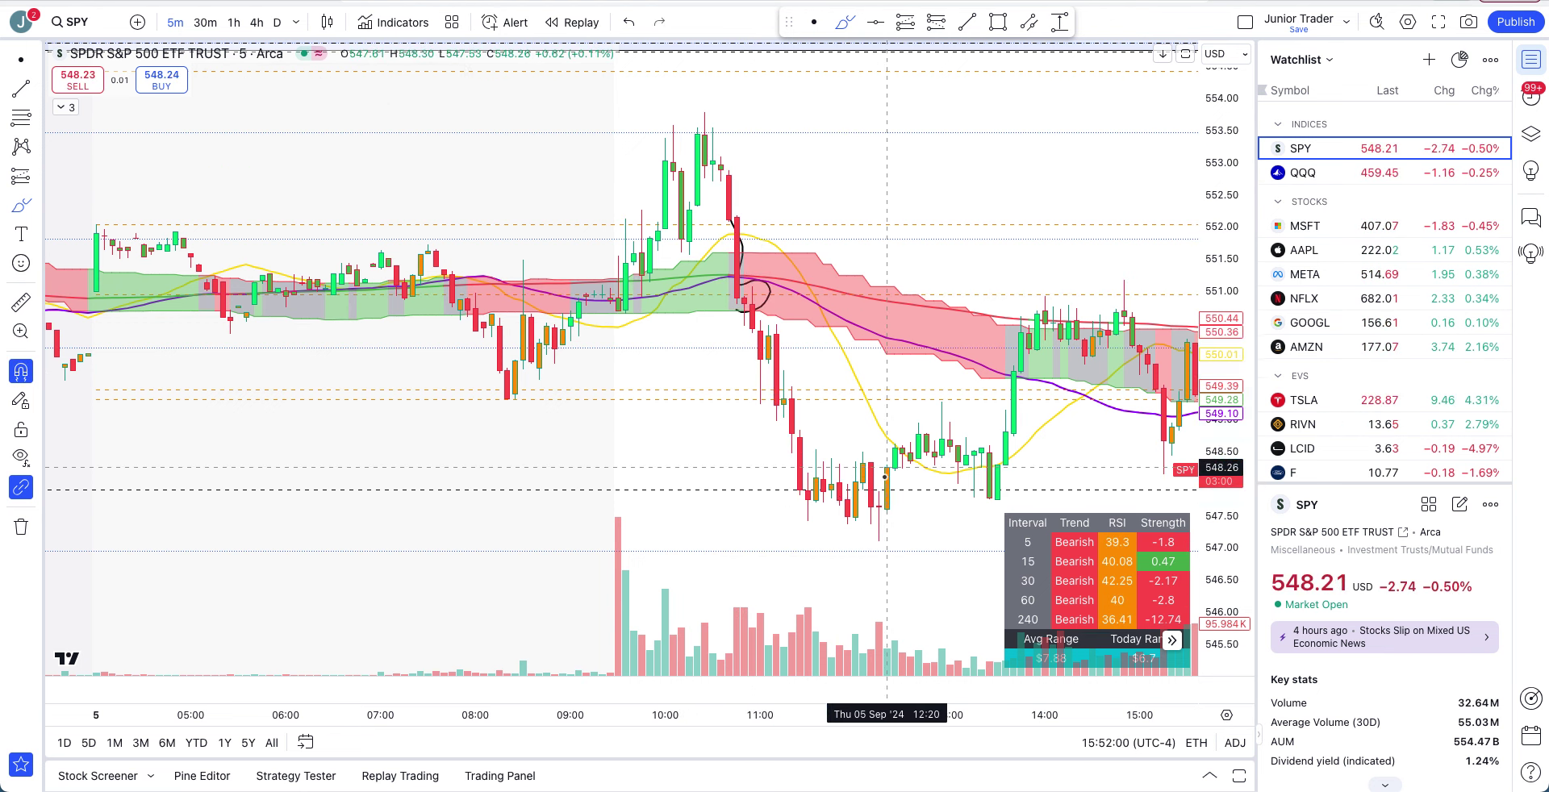
Circle the 5 September consolidation between about 12:30 and 13:30, brush the rally after it up to about 550.5, and undo the marks
scroll(890, 478, up, 3)
mouse_move(954, 492)
mouse_down()
mouse_move(837, 484)
mouse_move(840, 433)
mouse_move(954, 491)
mouse_move(926, 495)
mouse_move(1003, 320)
mouse_move(1036, 320)
mouse_up()
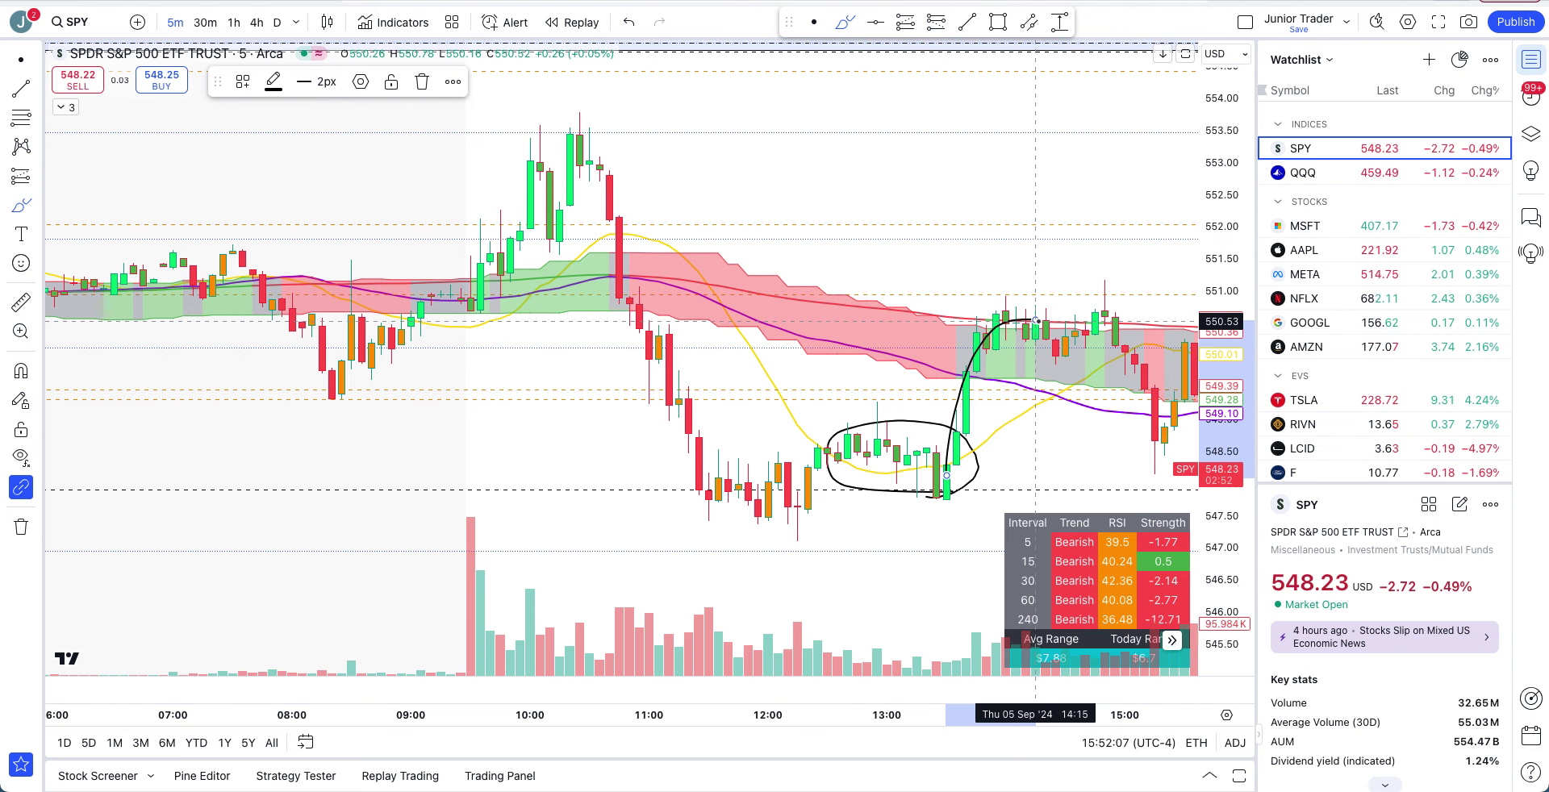
key(ctrl+z)
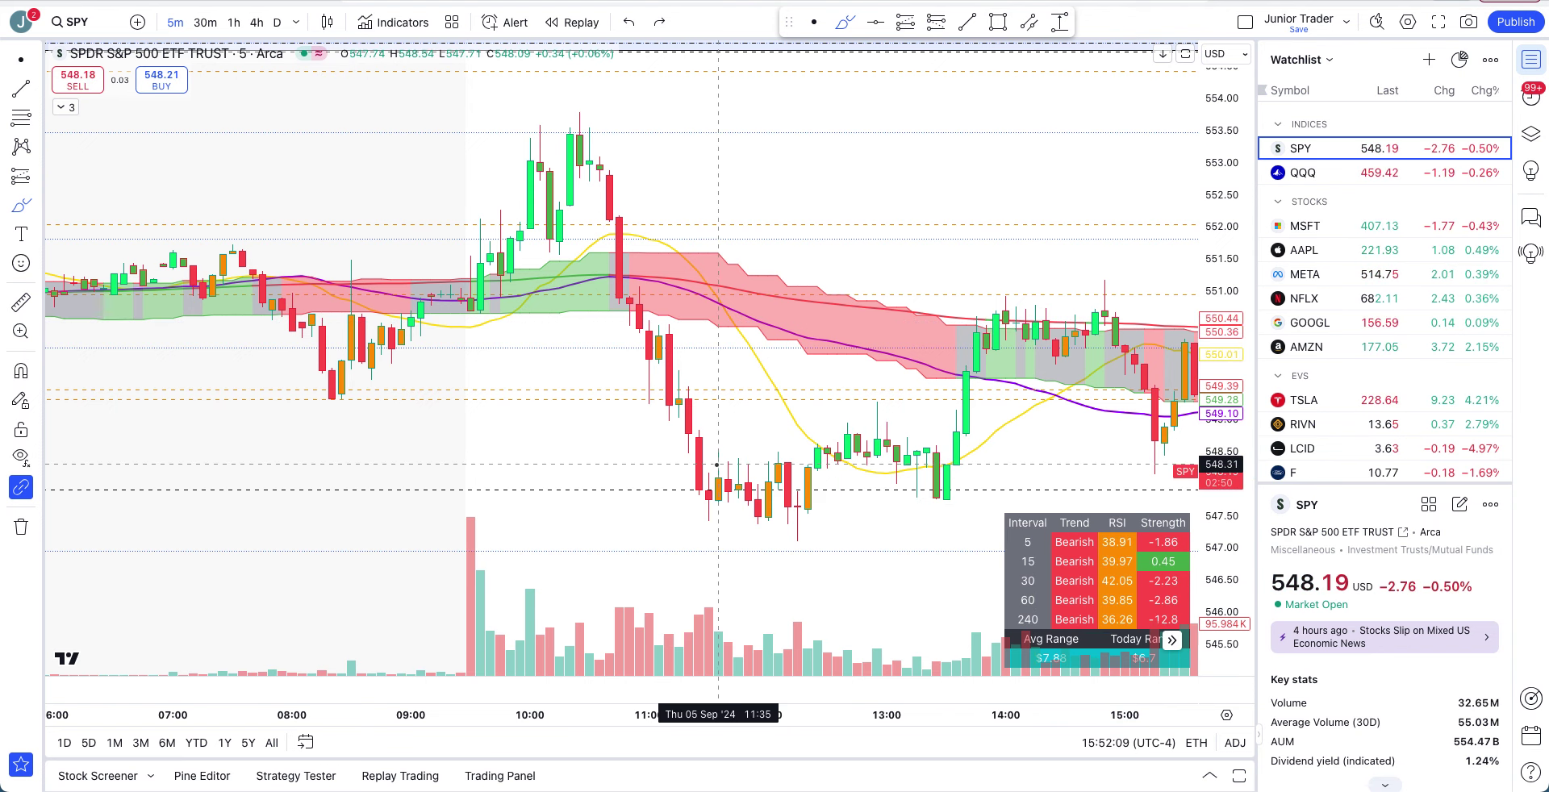
scroll(717, 465, down, 5)
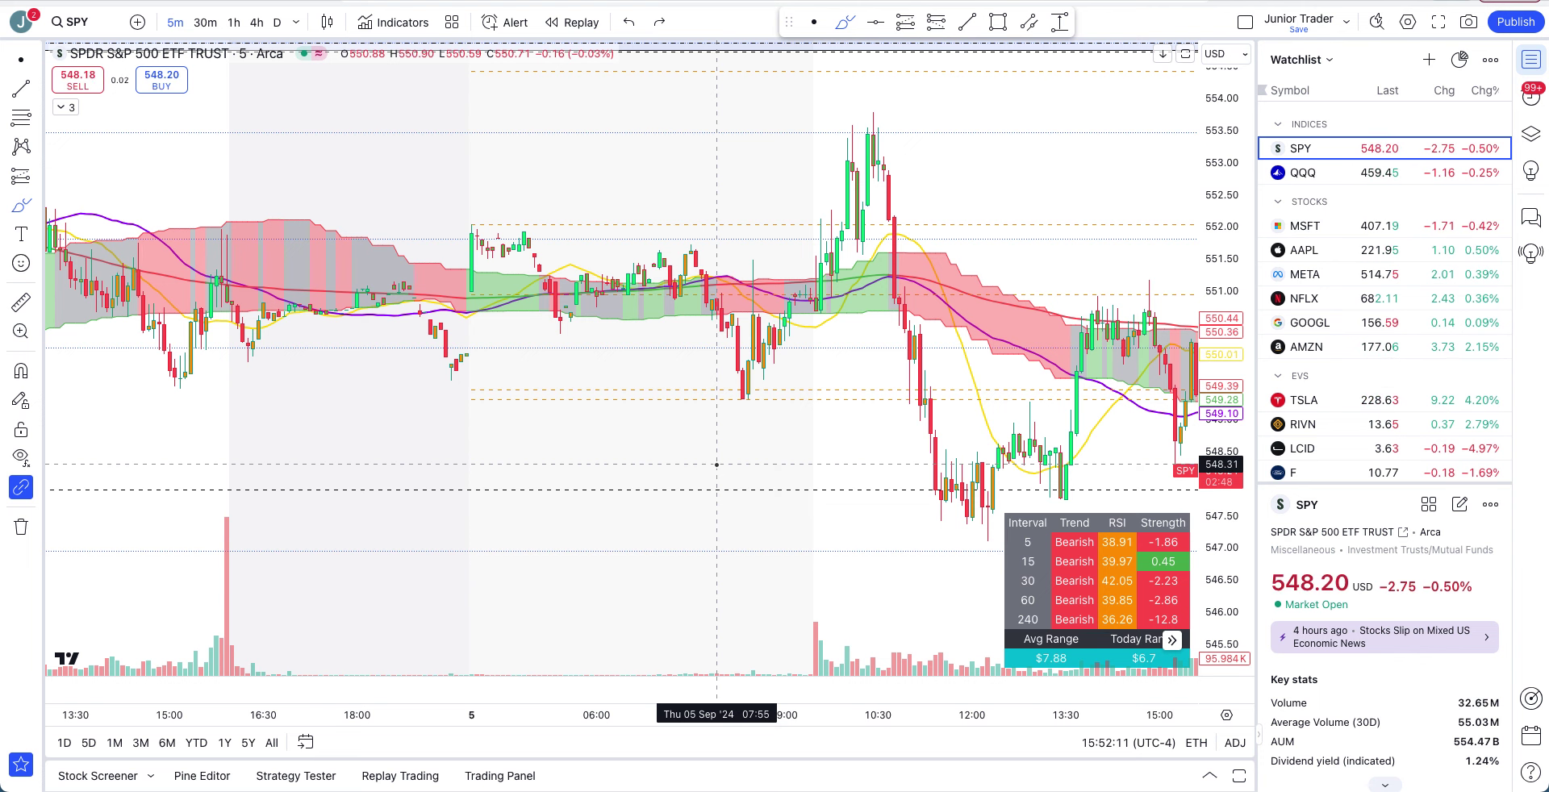
scroll(716, 465, up, 5)
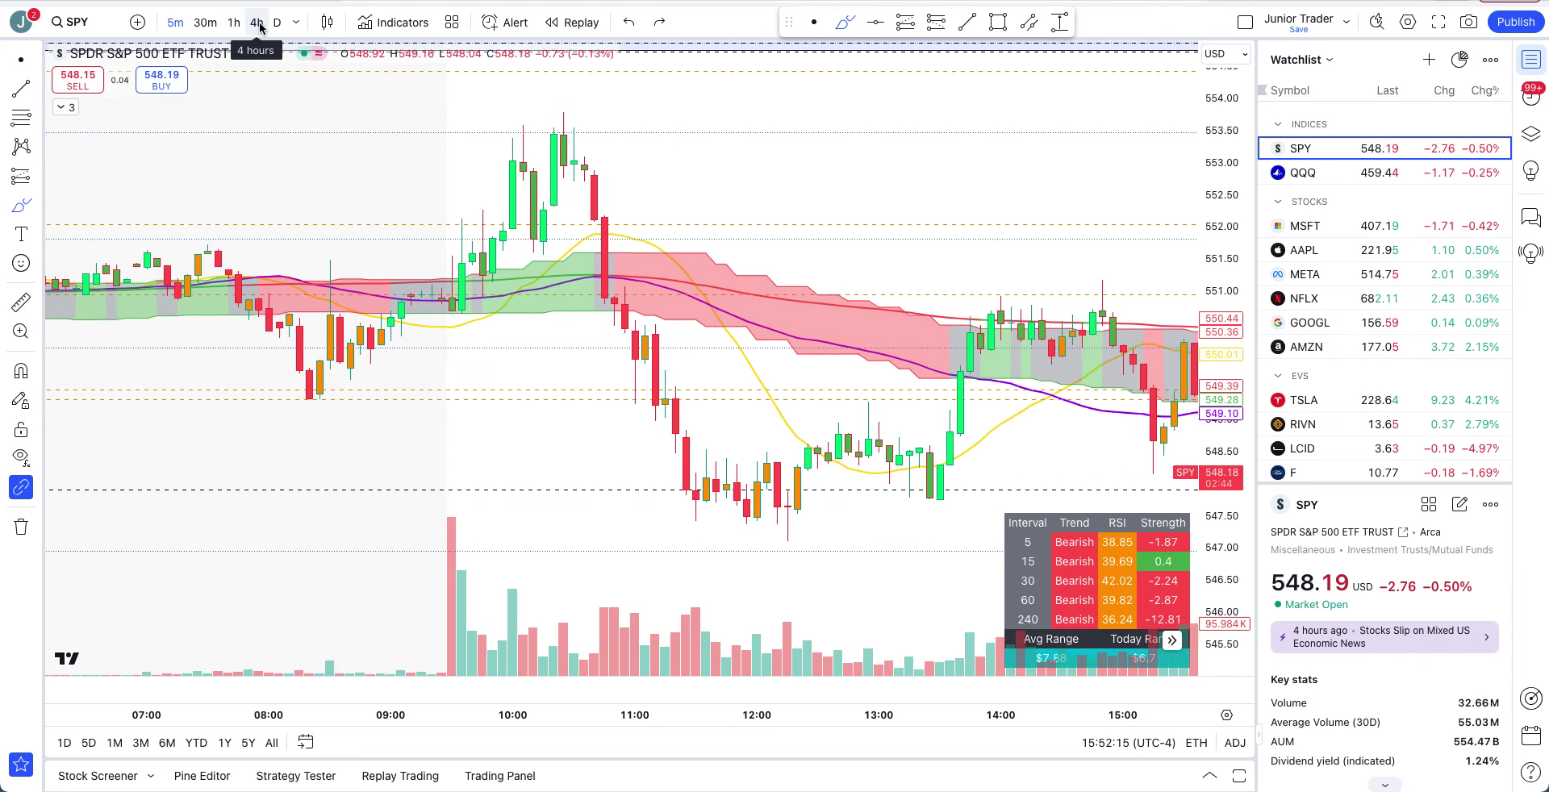
Hide the JT Easy Day & Swing Trading indicator and switch the SPY chart to the 1-hour interval
click(63, 107)
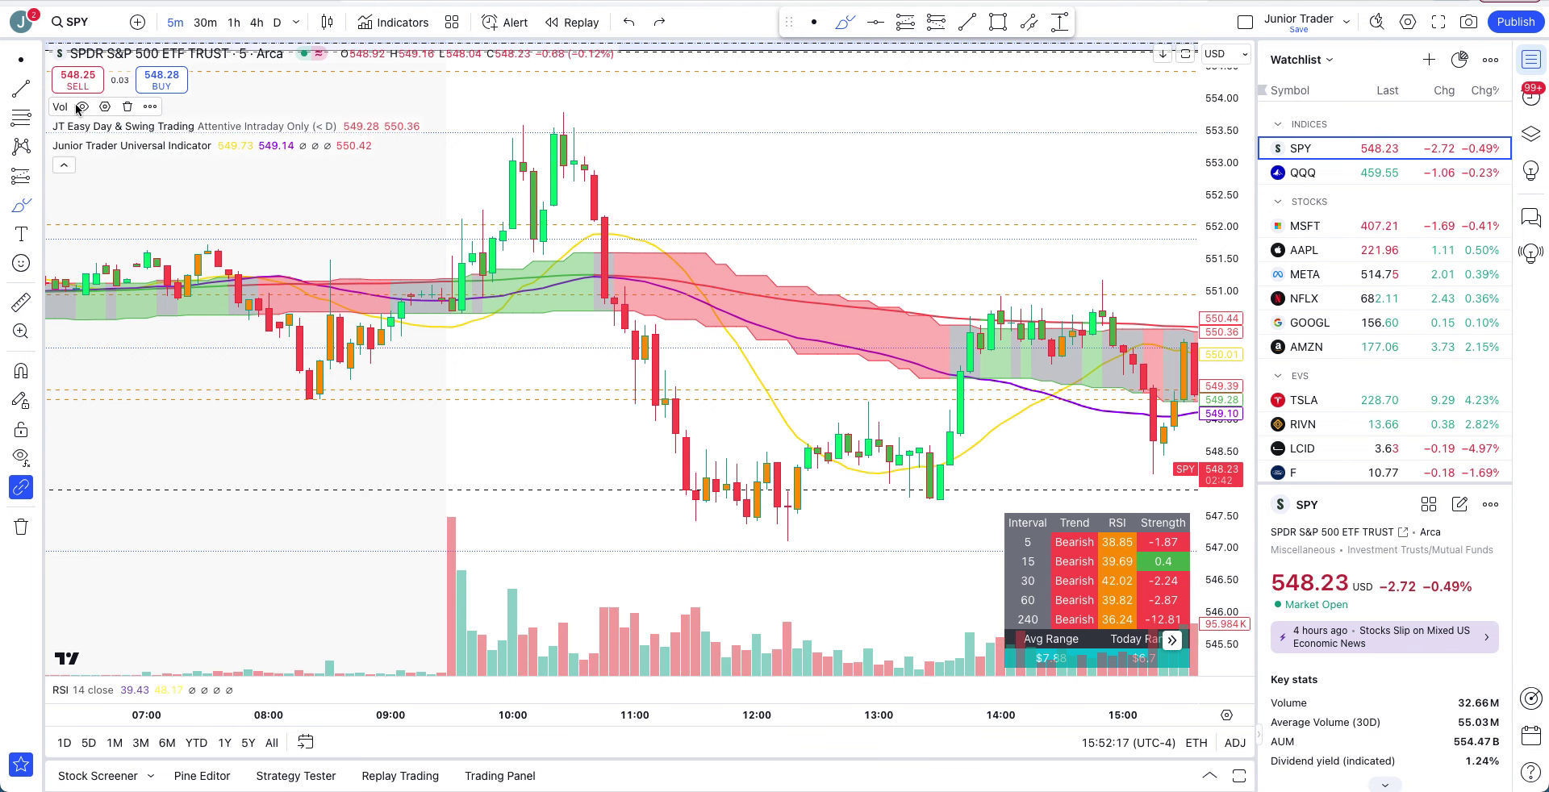
click(352, 126)
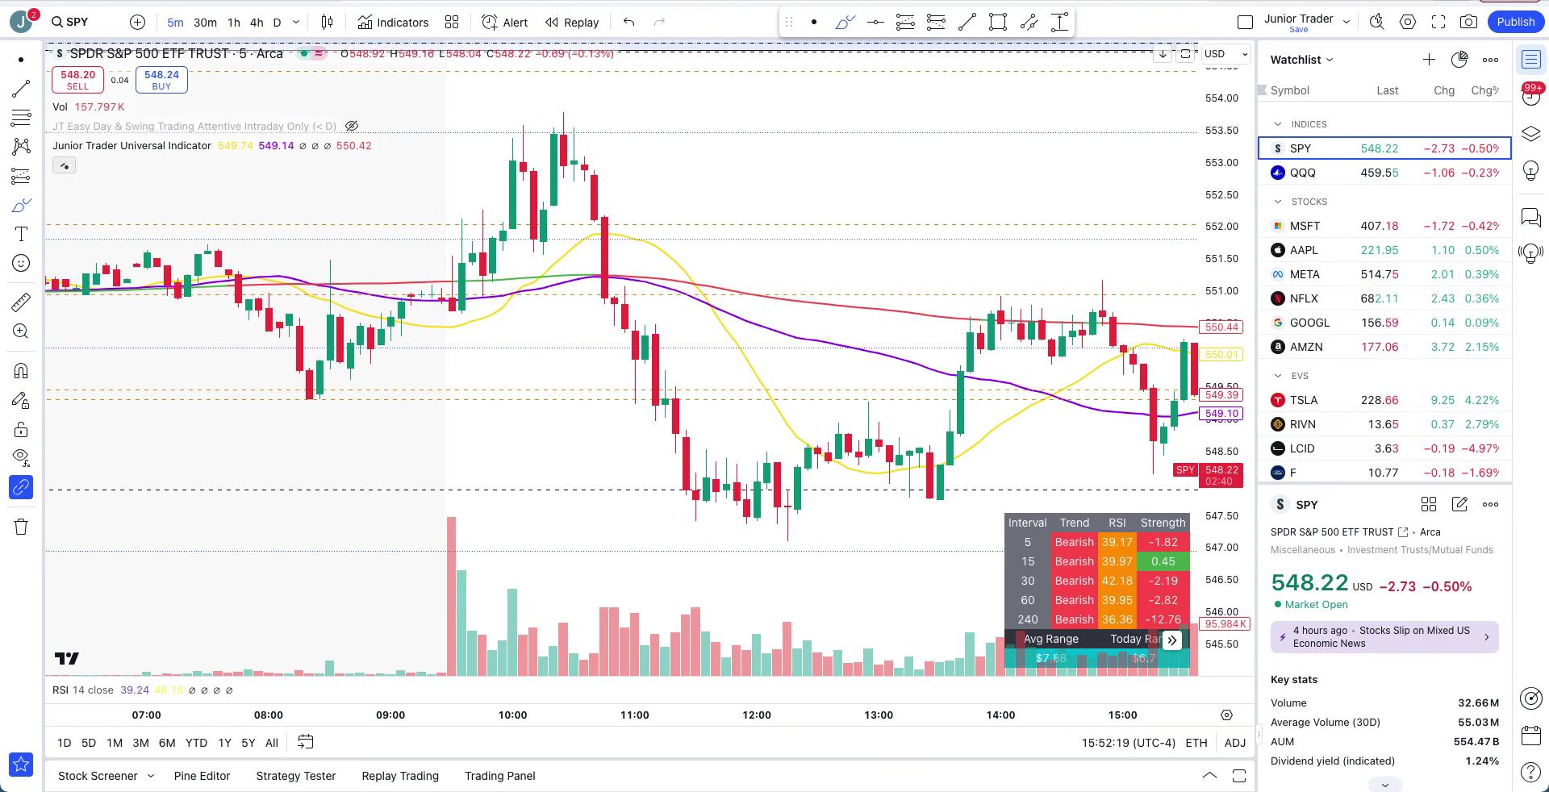
click(234, 25)
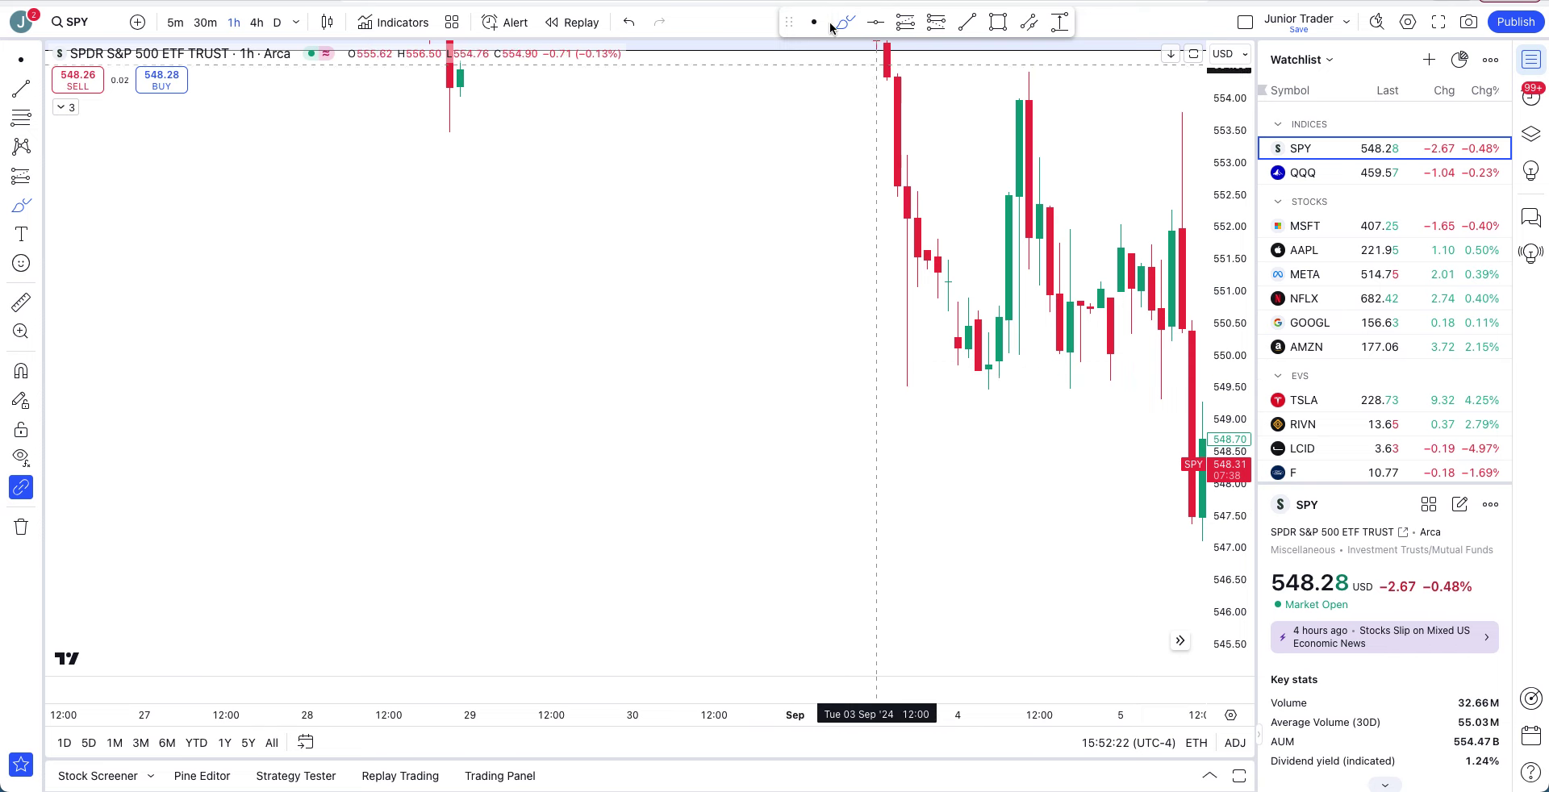
drag(1031, 447, 588, 433)
drag(1227, 274, 1224, 505)
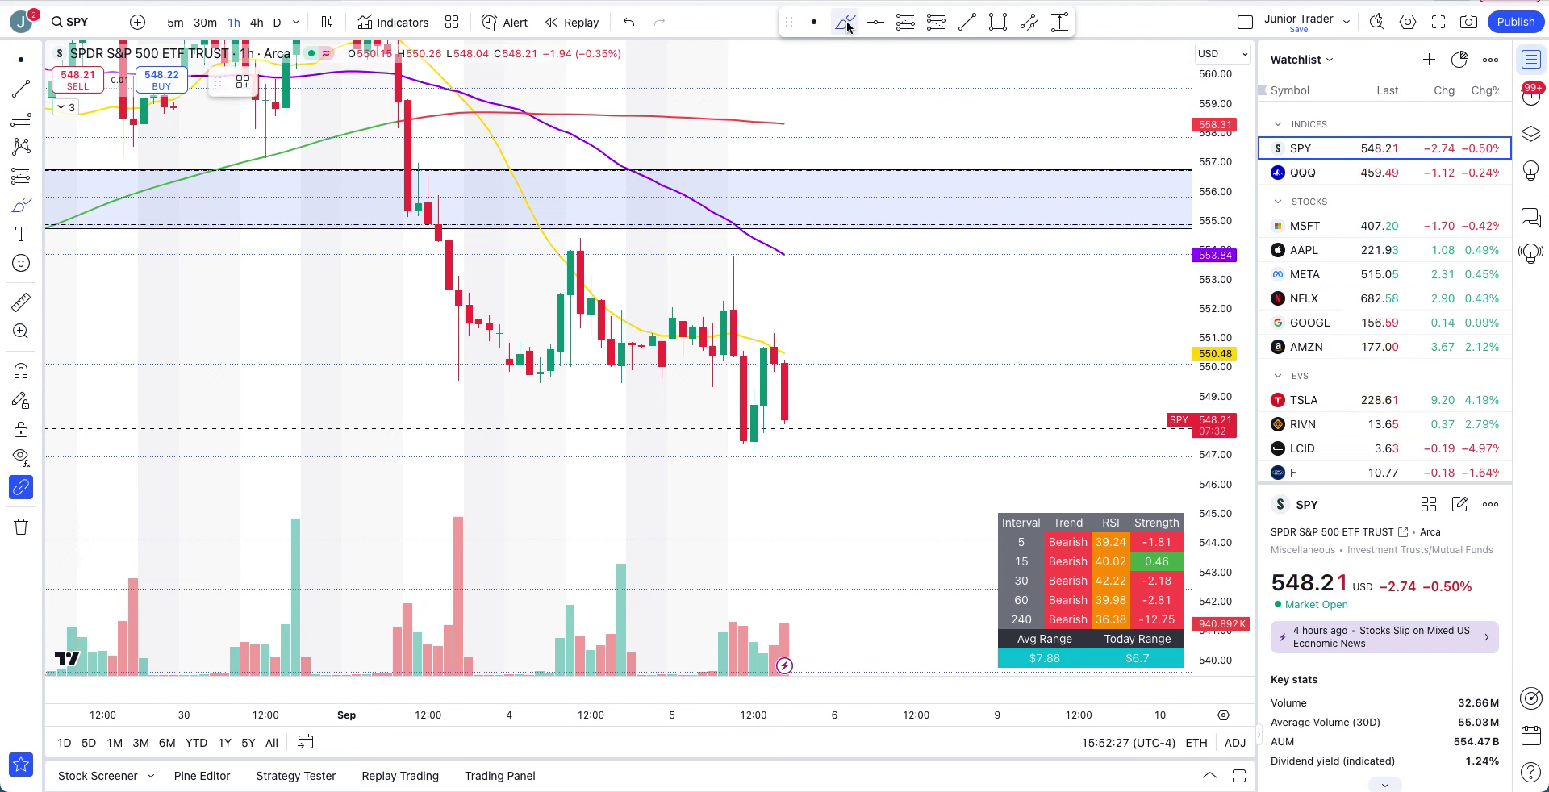
Brush marks at about 550 and at the dashed level near 548, plus a short downward path to about 546.3, and undo them
drag(728, 366, 824, 355)
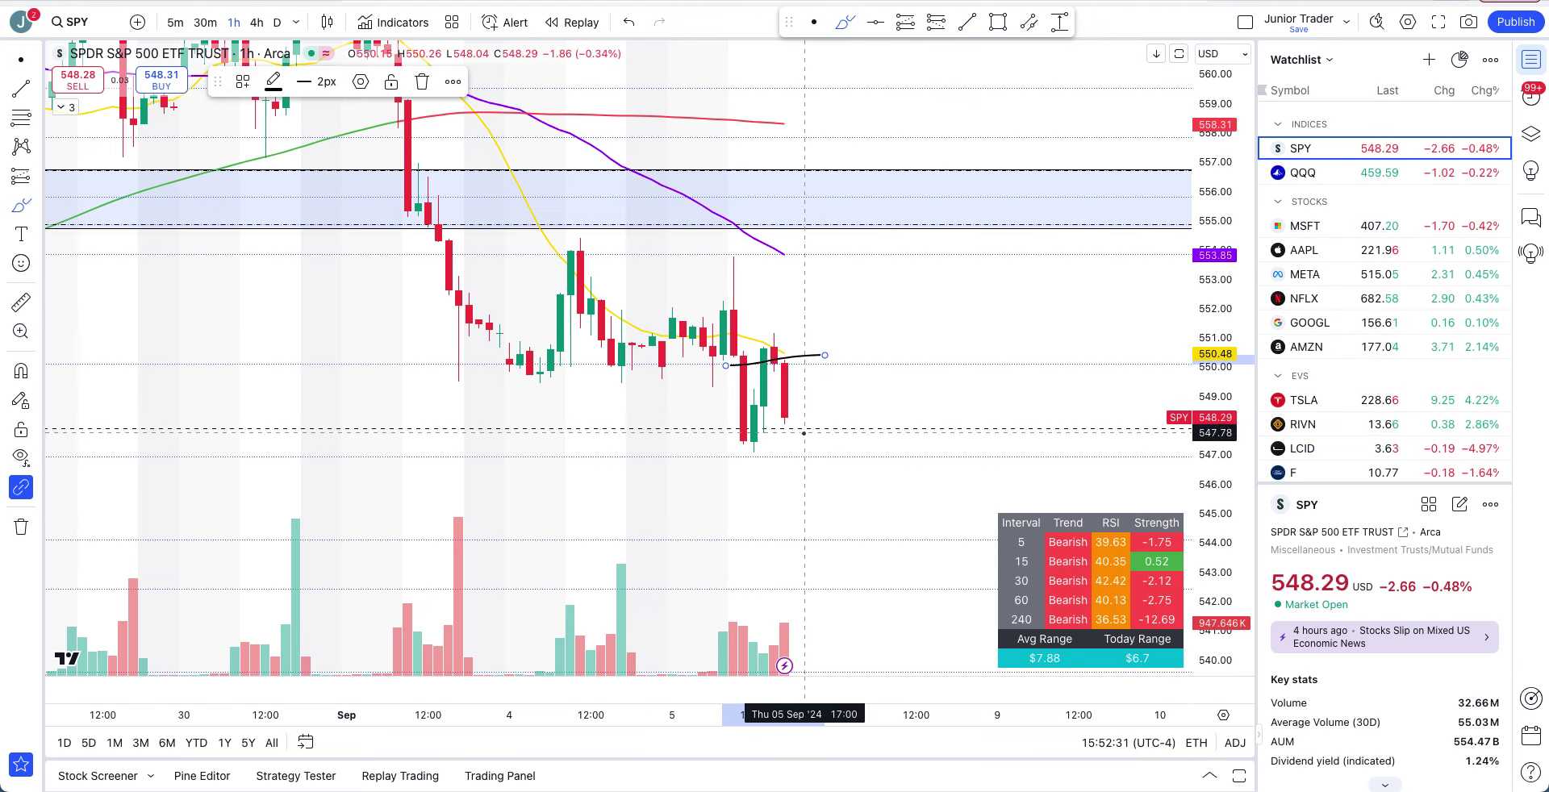
mouse_move(803, 430)
mouse_down()
mouse_move(746, 428)
mouse_move(794, 475)
mouse_up()
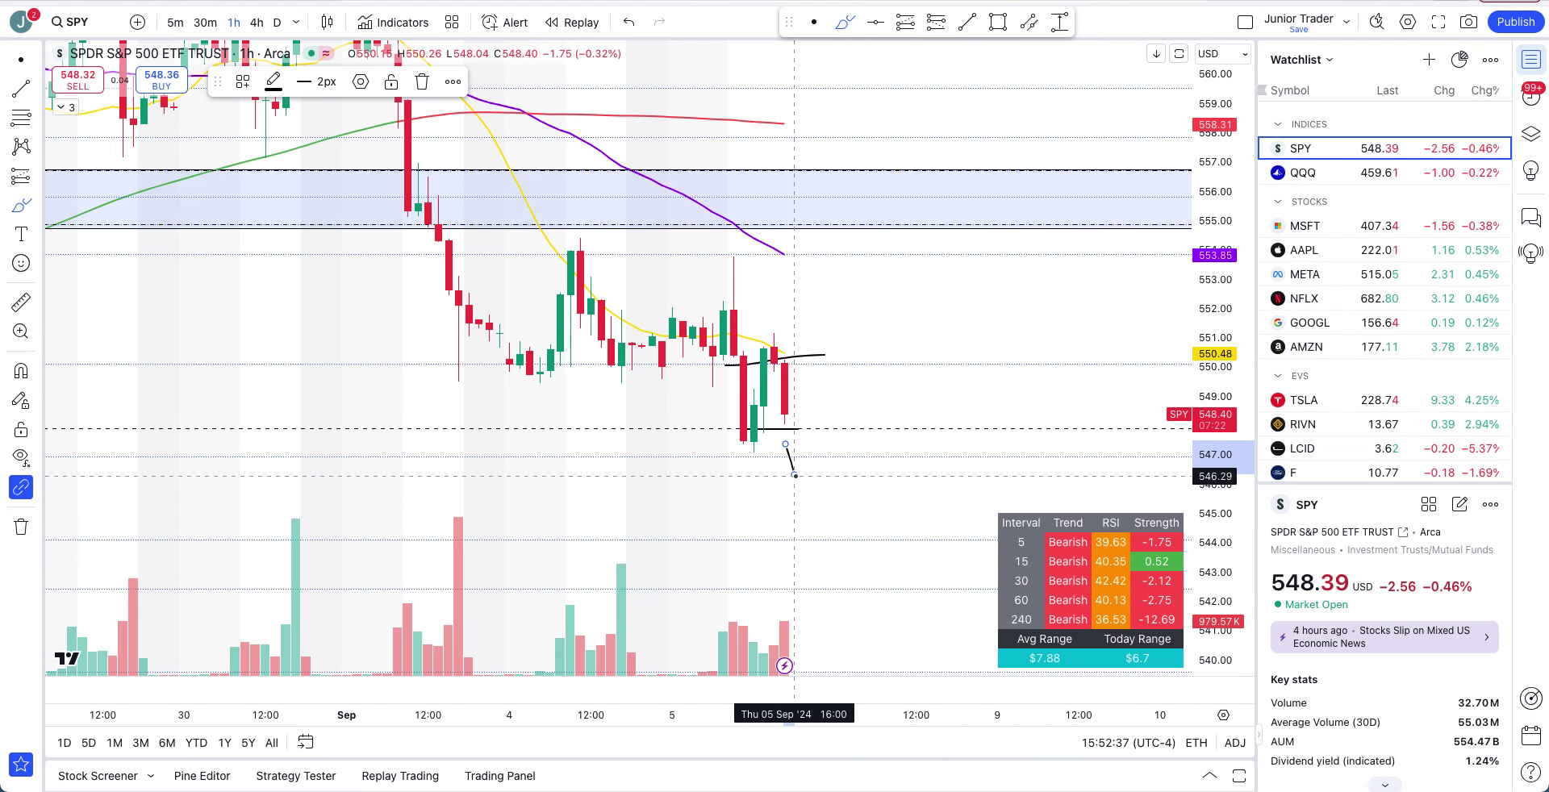
key(ctrl+z)
key(ctrl+z)
key(ctrl+z)
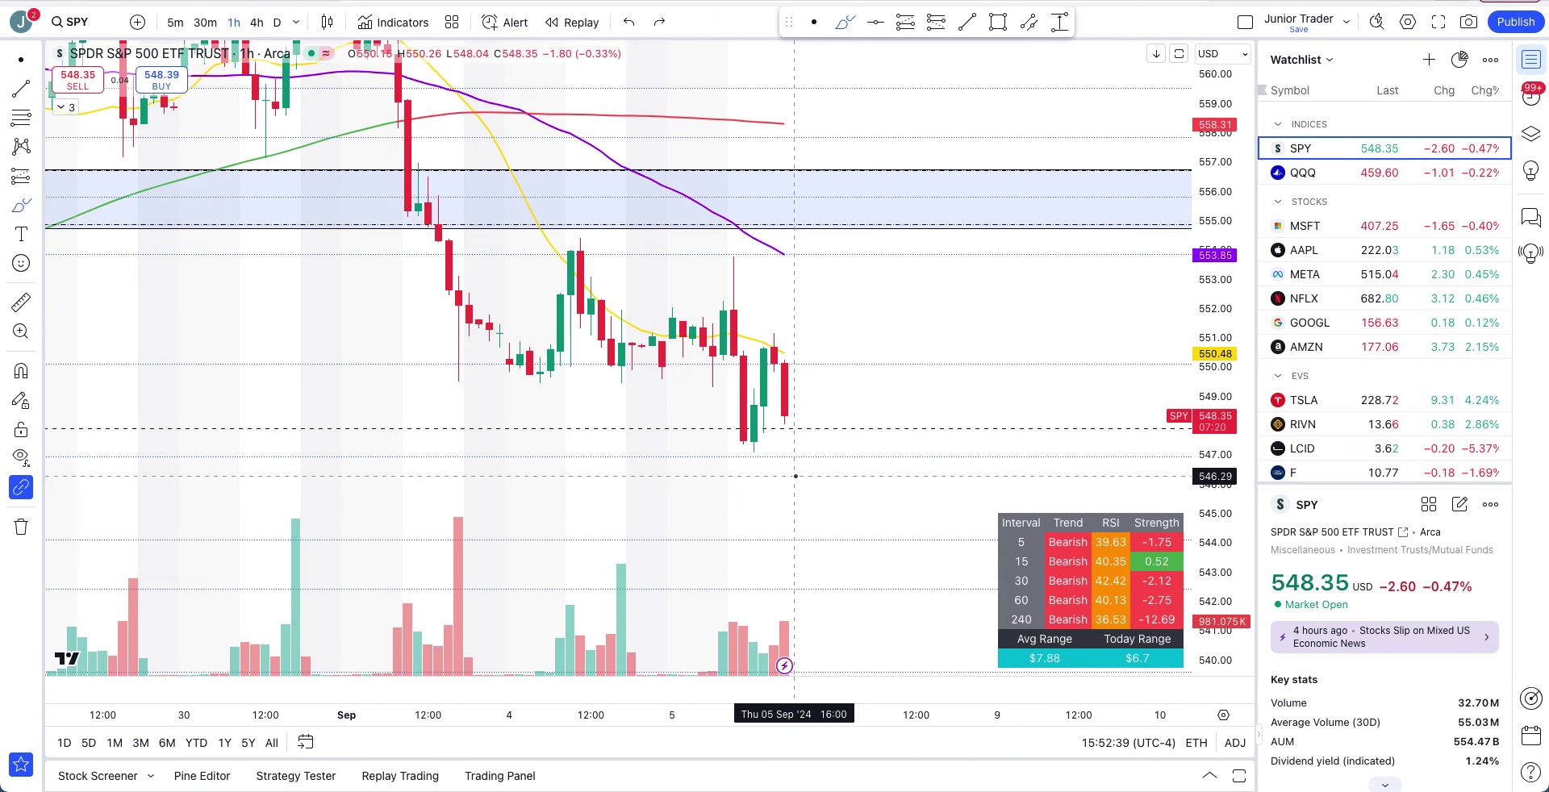
Switch the SPY chart to the daily interval and examine price against the dashed levels between about 525 and 565
scroll(796, 476, up, 2)
scroll(795, 476, down, 2)
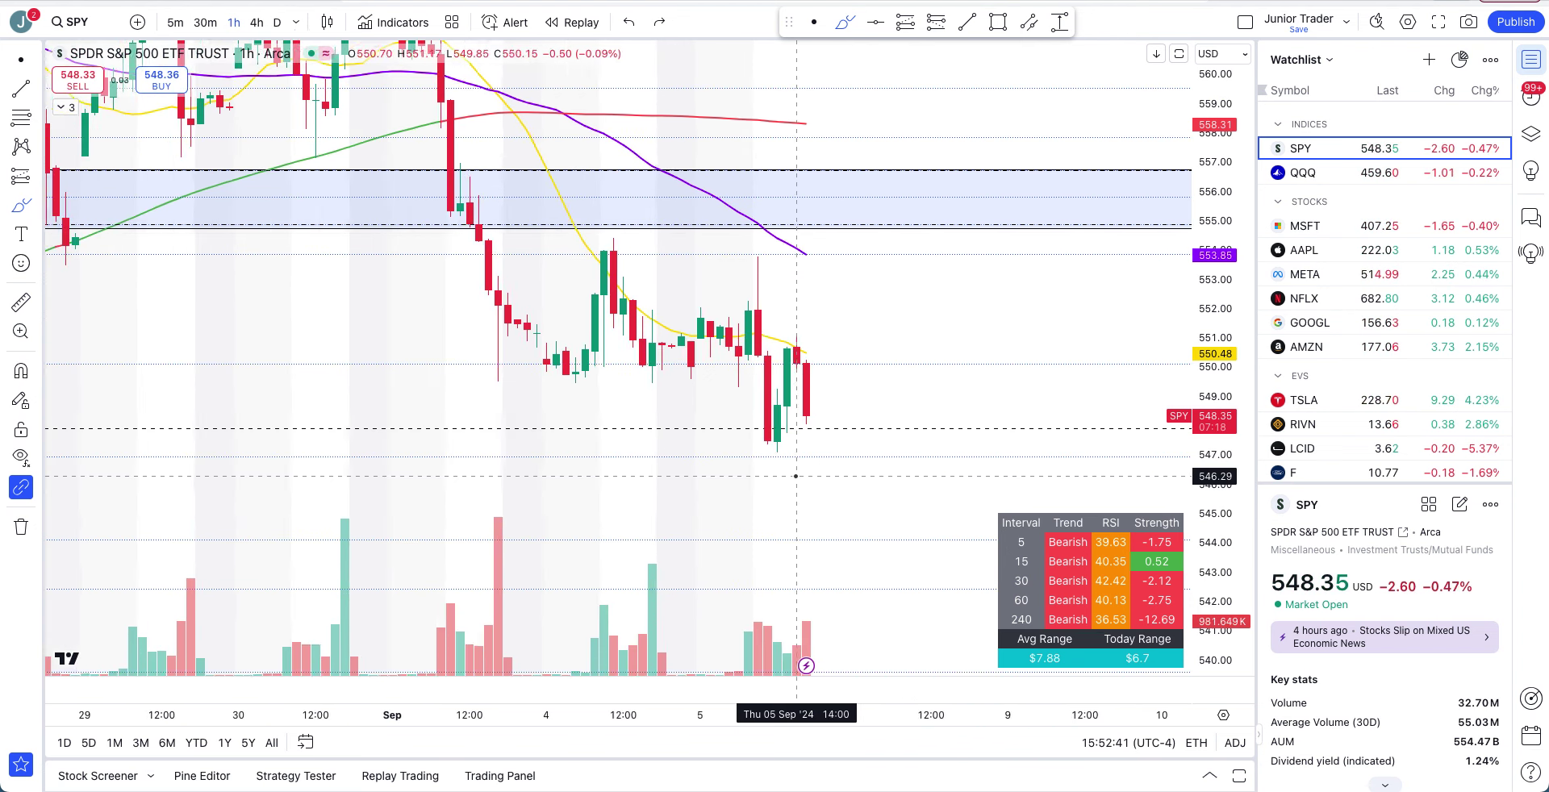
click(278, 22)
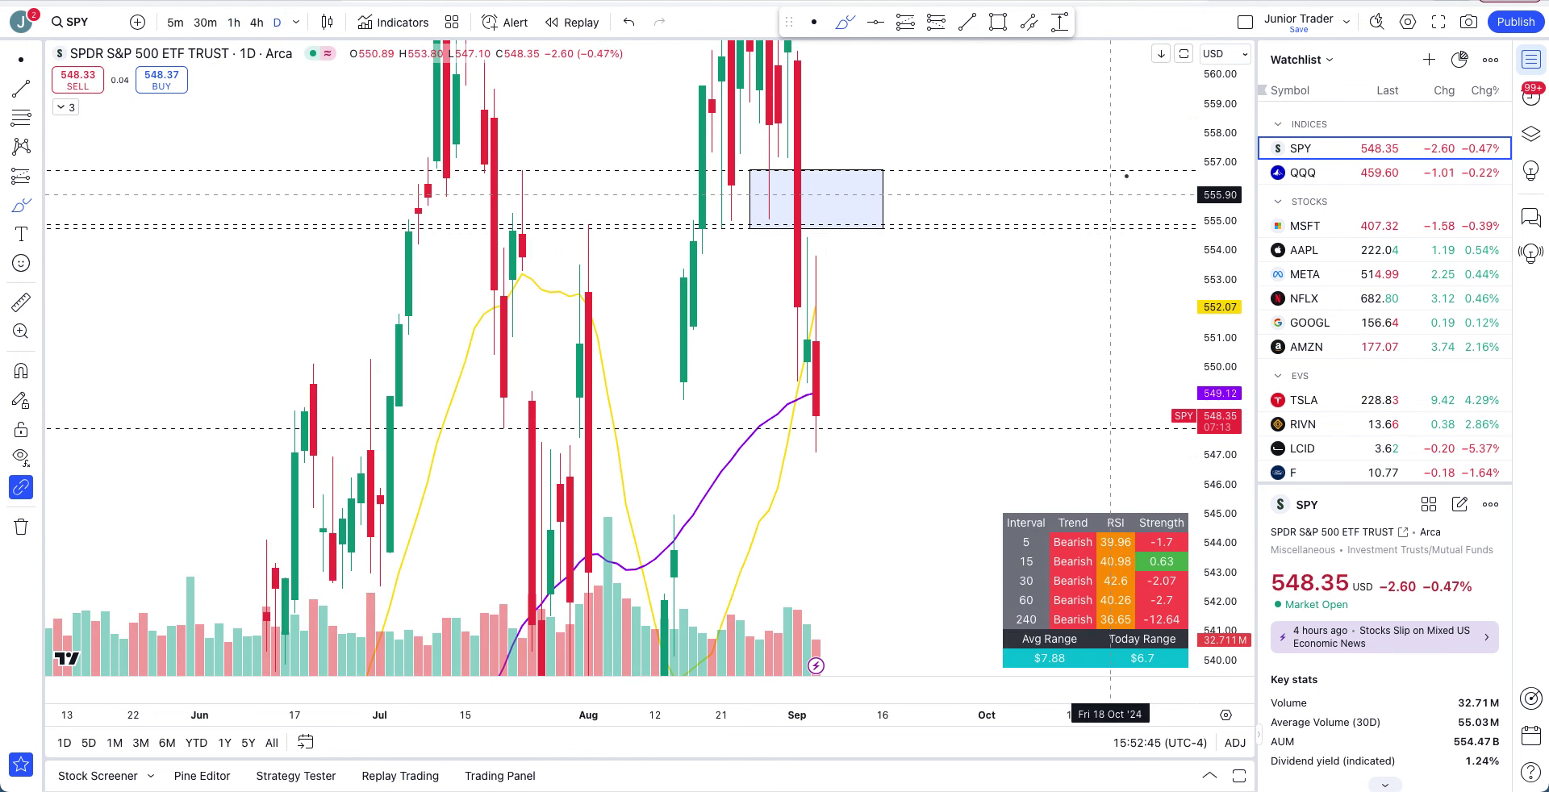
drag(1219, 84, 1220, 201)
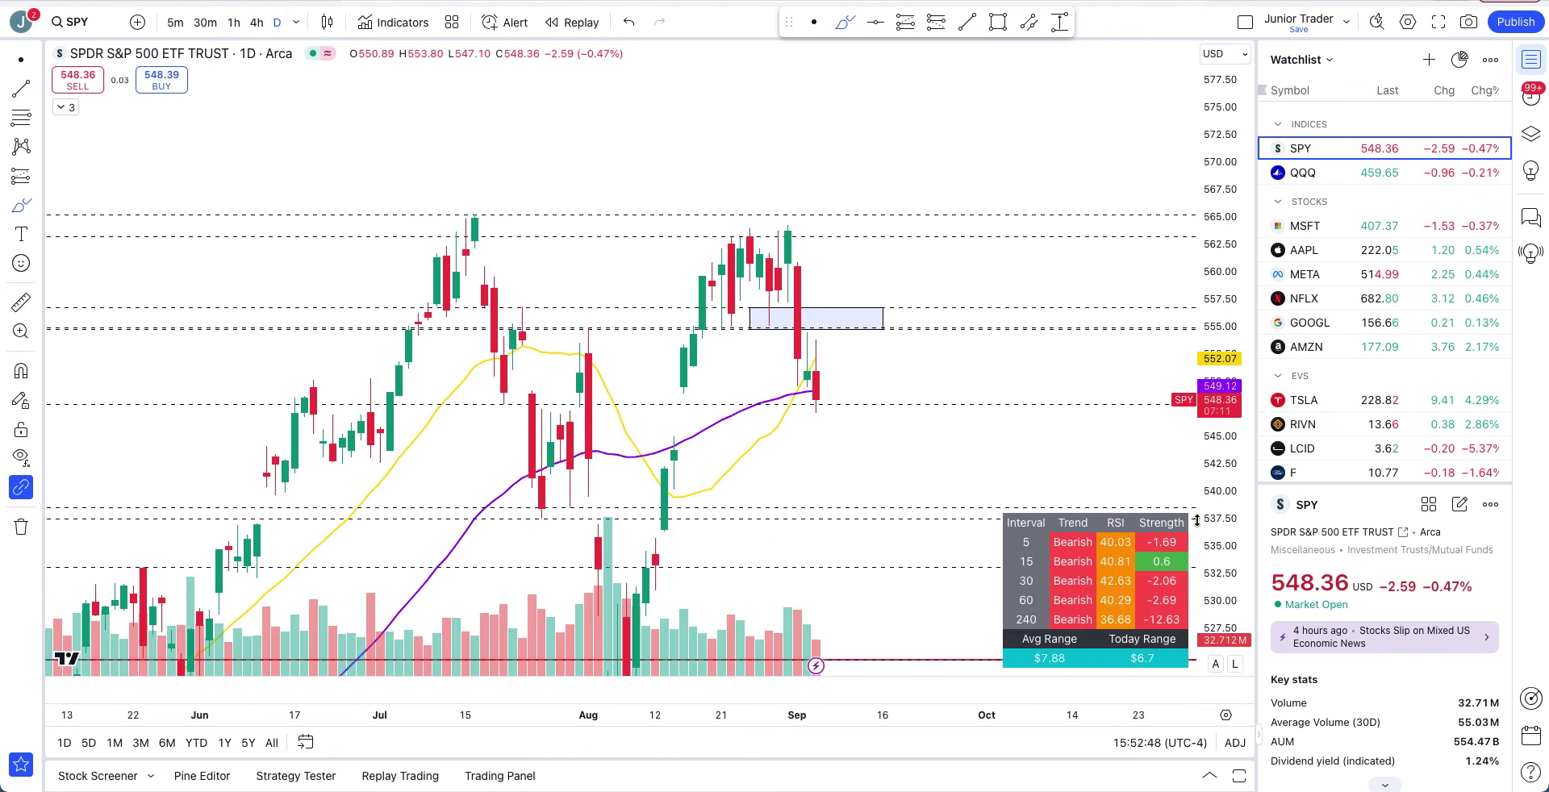
scroll(848, 405, up, 2)
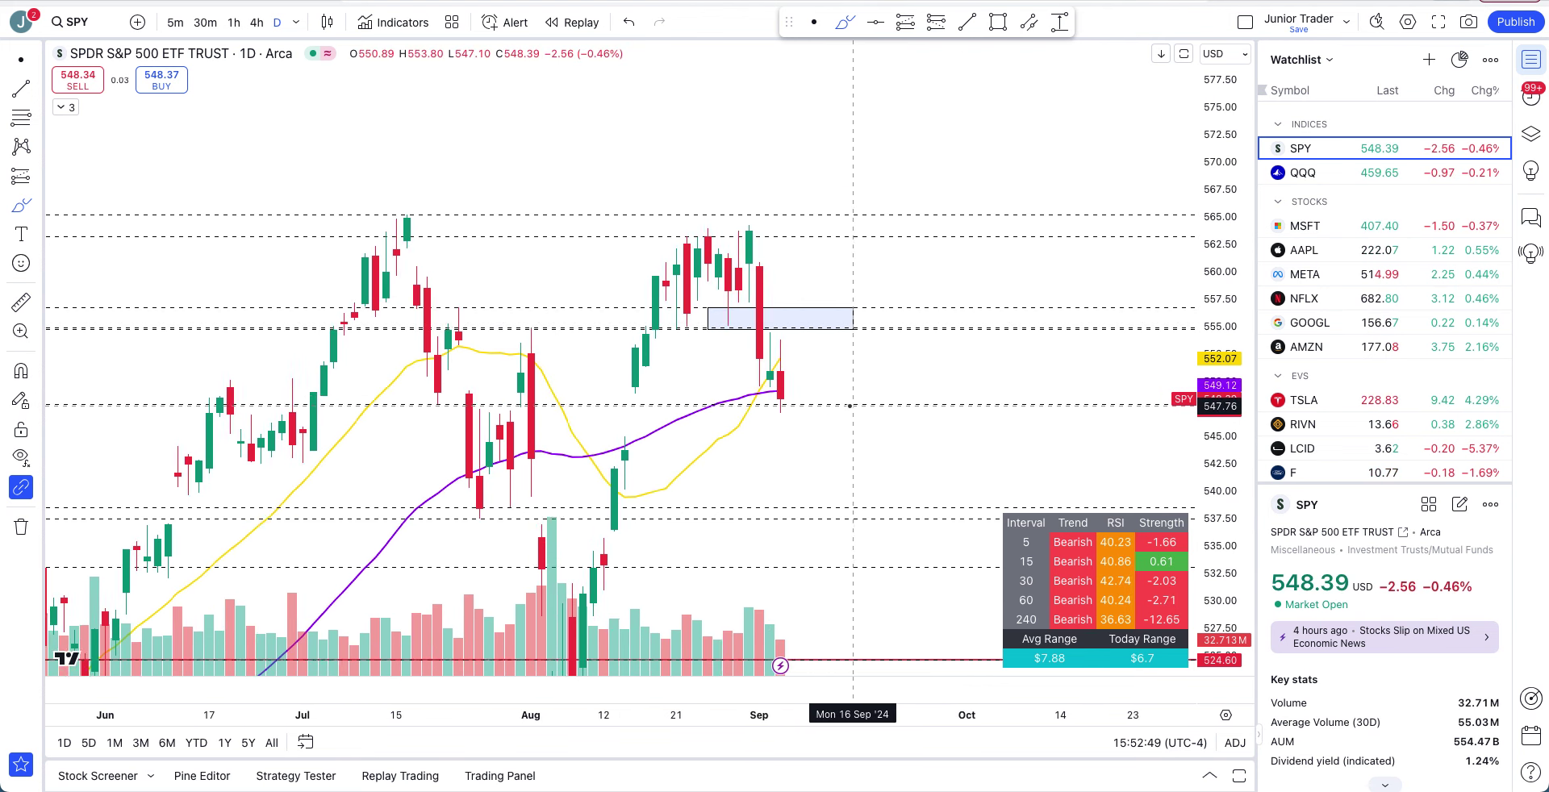
Return SPY to the 1-hour interval, brush arcs over the early September peak and the lower 4 September high, and undo them
click(234, 23)
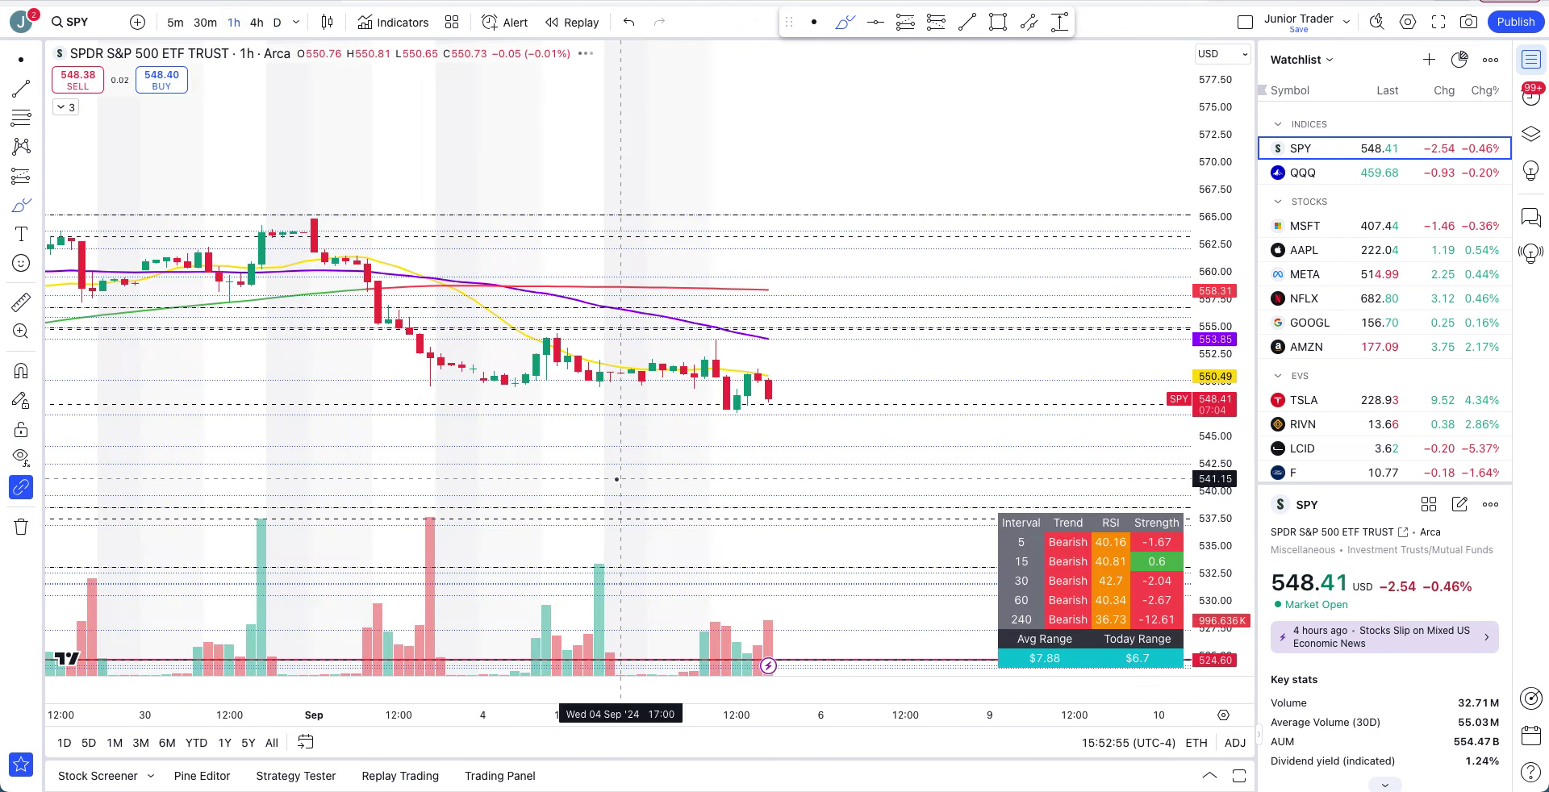
scroll(617, 480, down, 3)
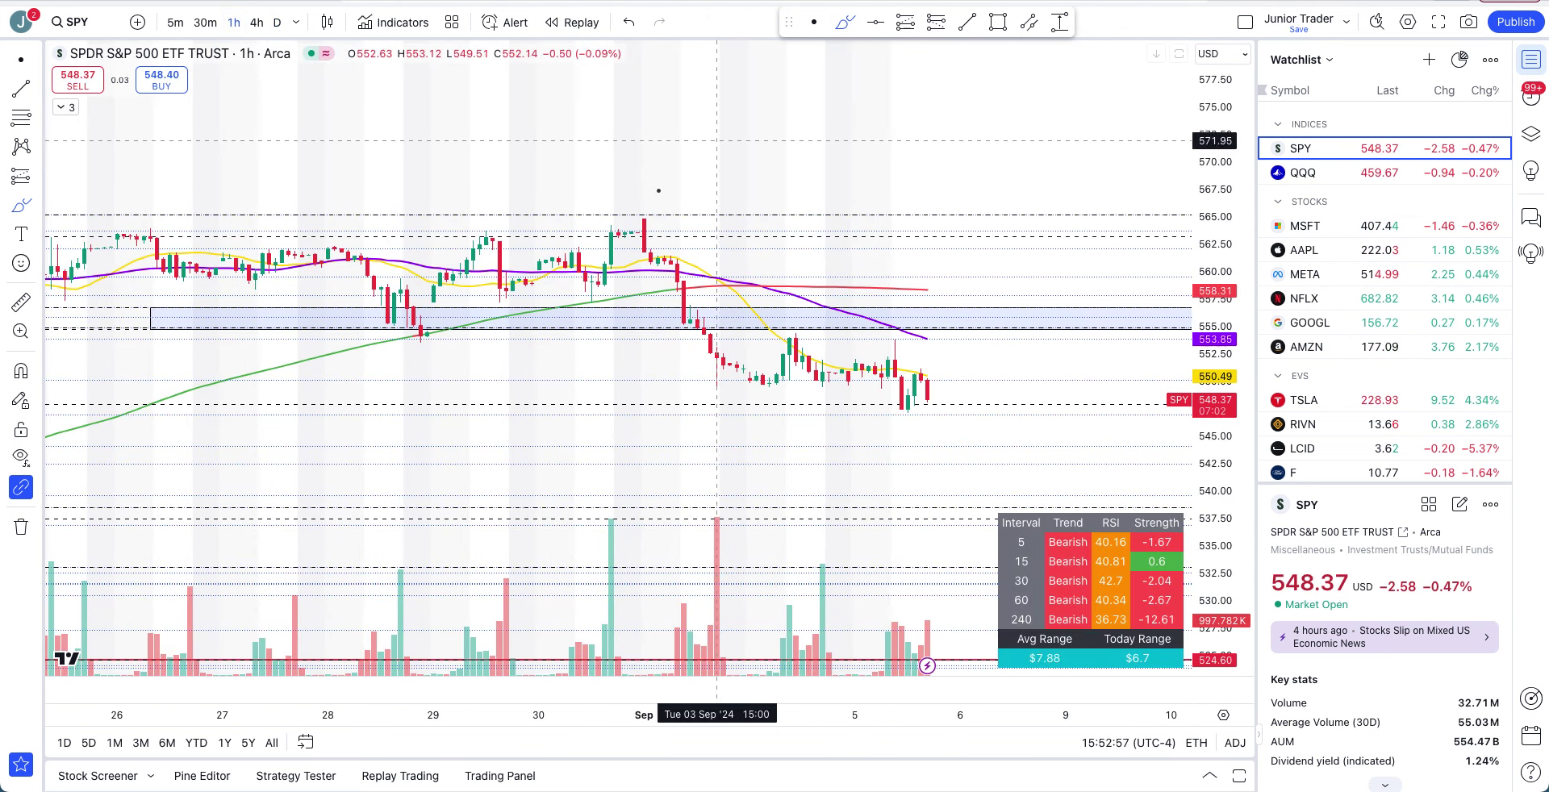
drag(628, 205, 690, 235)
drag(773, 339, 943, 372)
key(super+z)
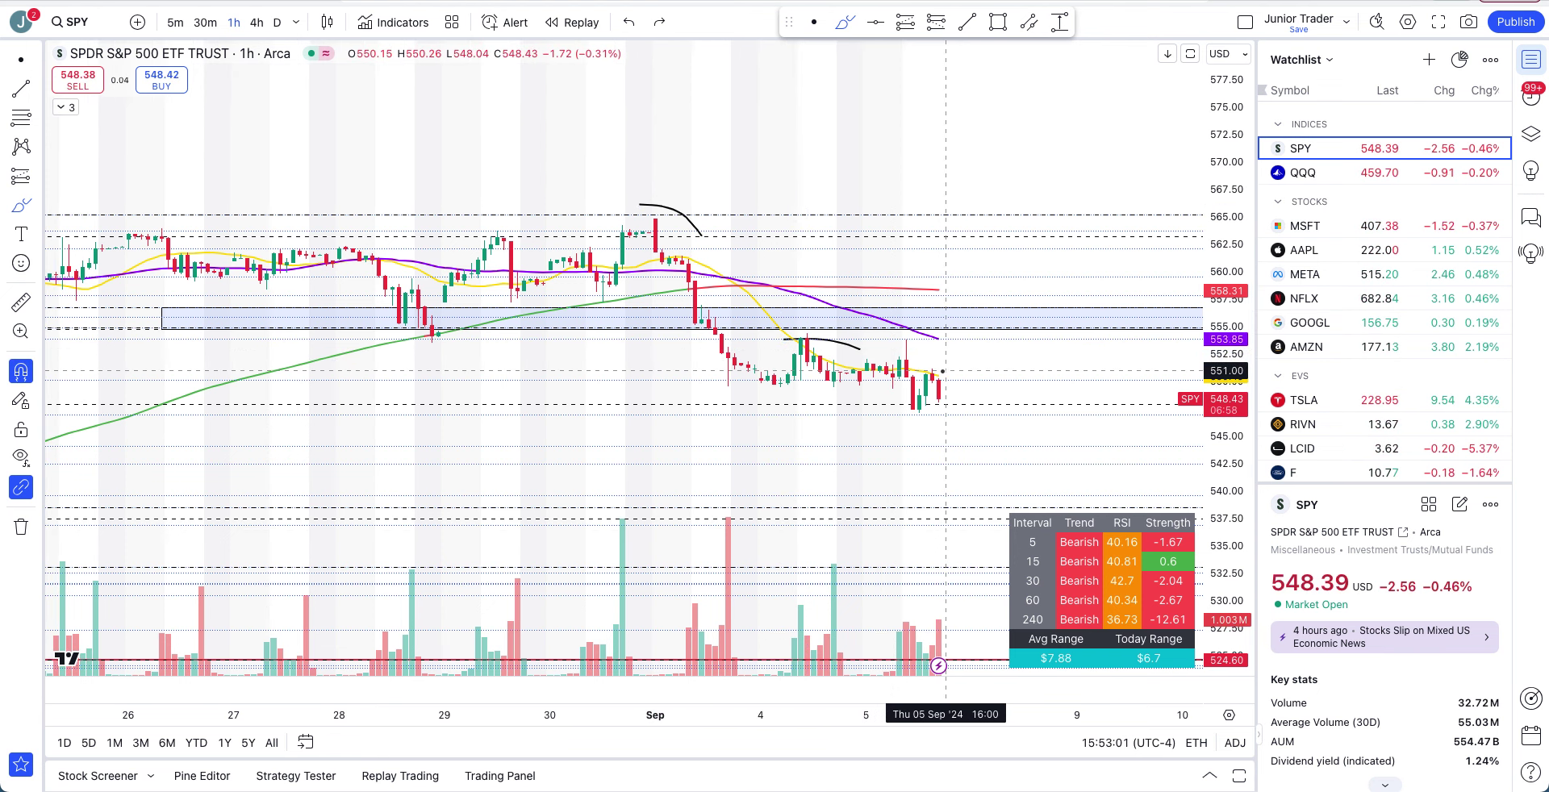
Open the QQQ chart on the daily interval and show the JT Easy Day & Swing Trading indicator
click(1311, 177)
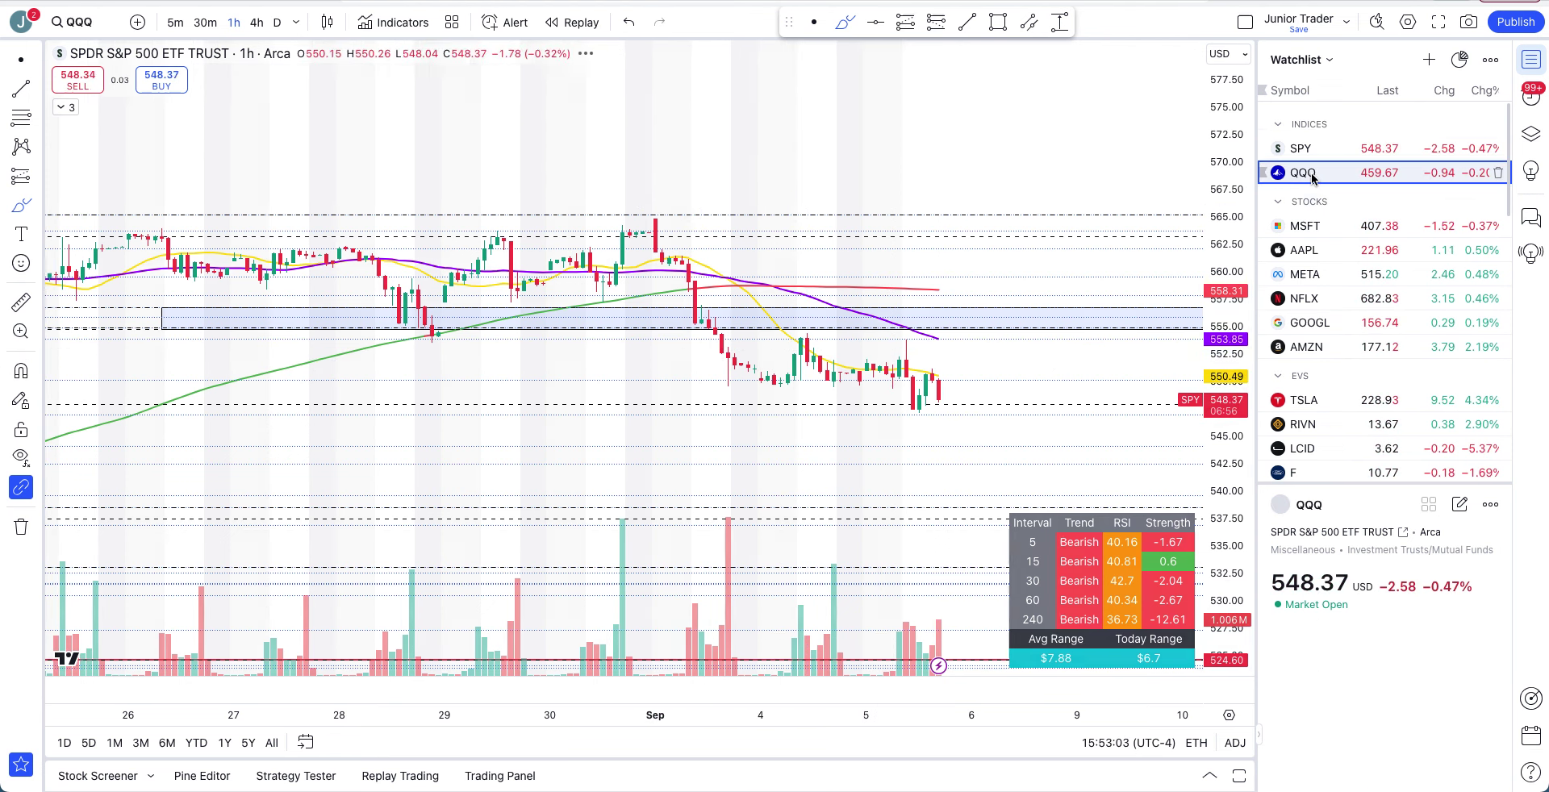
click(277, 22)
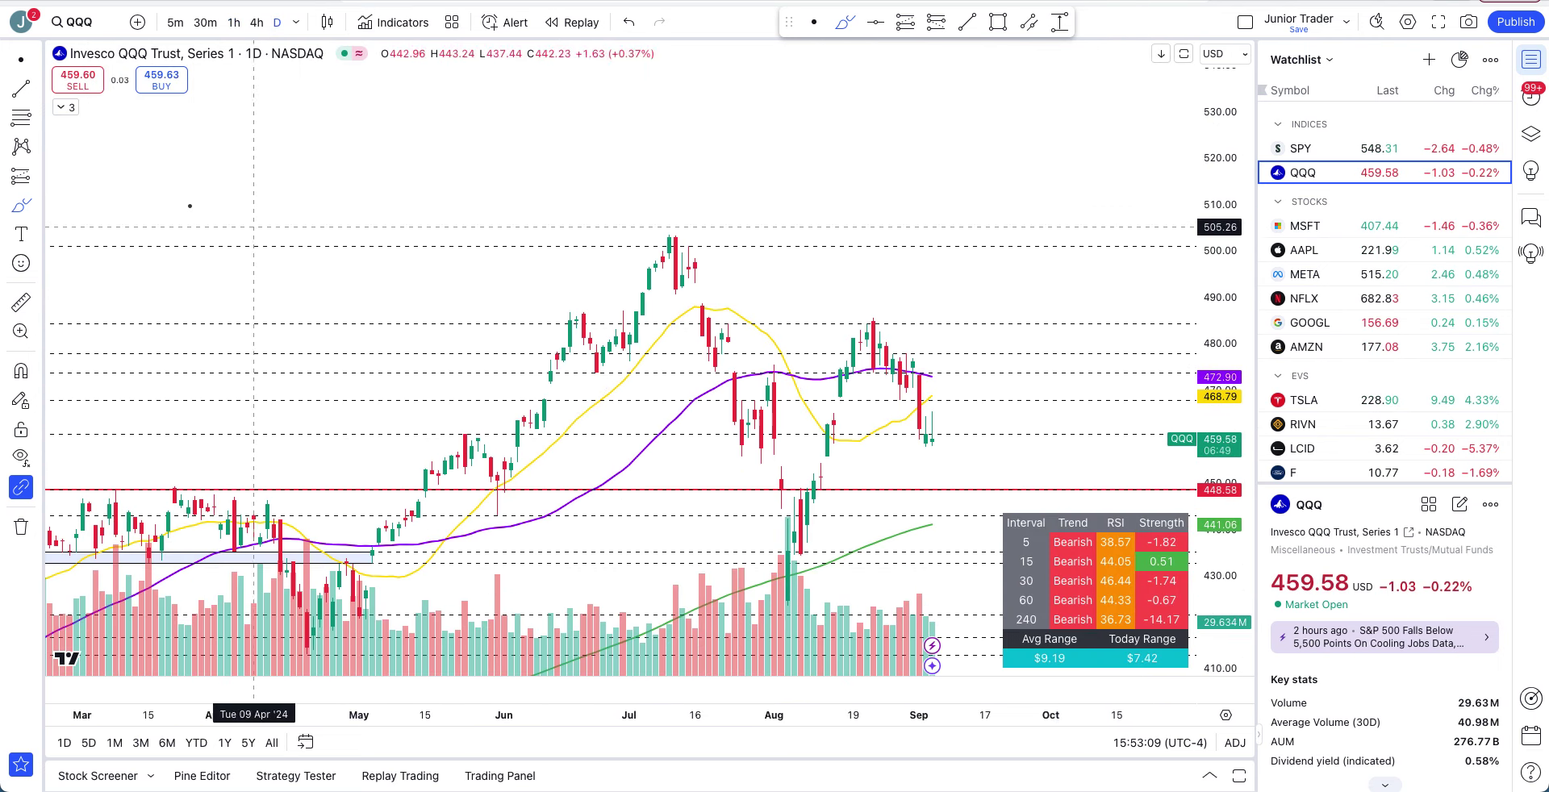
click(65, 107)
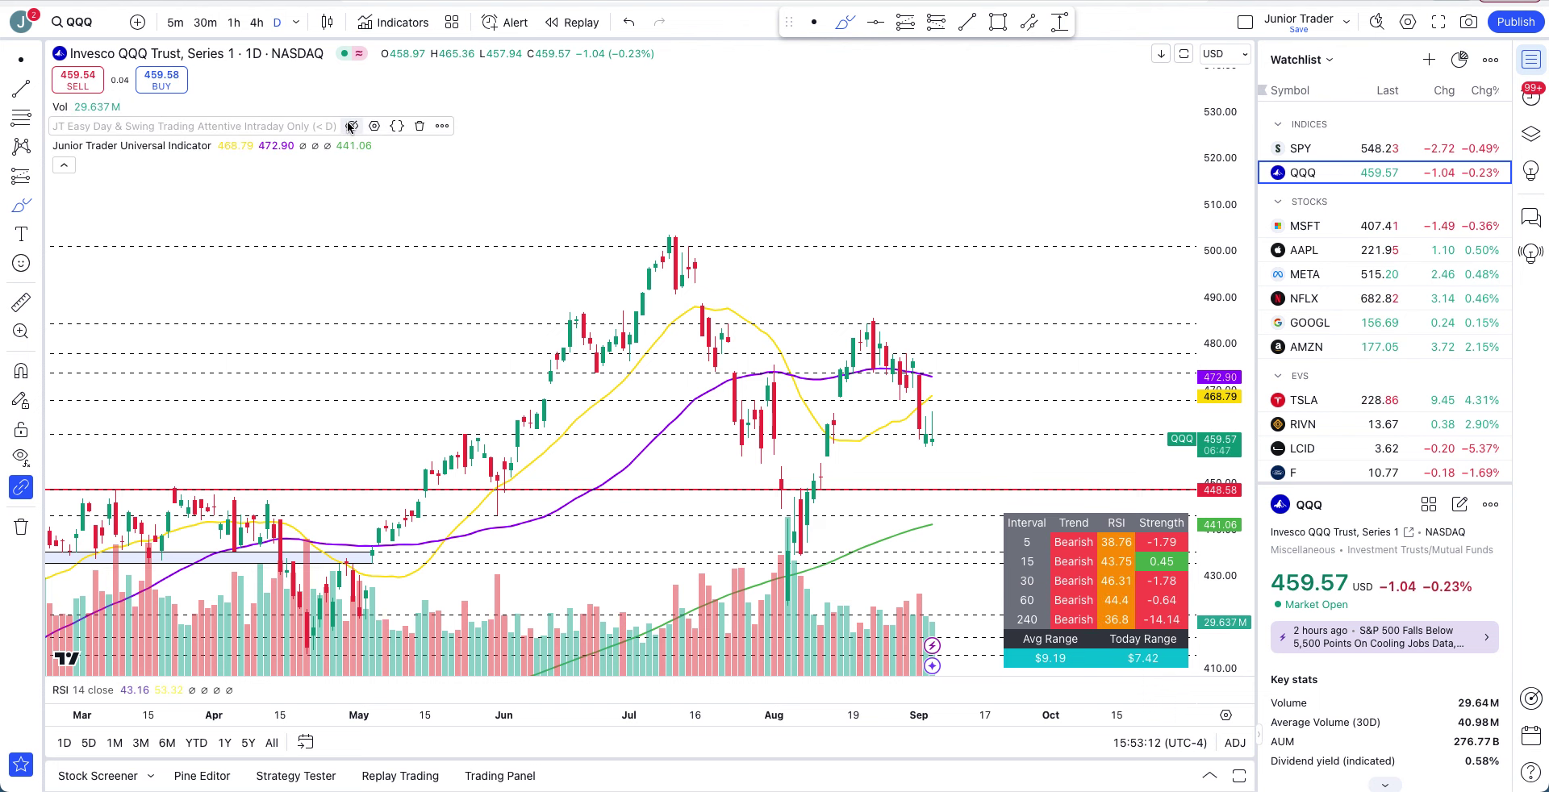
scroll(885, 312, up, 5)
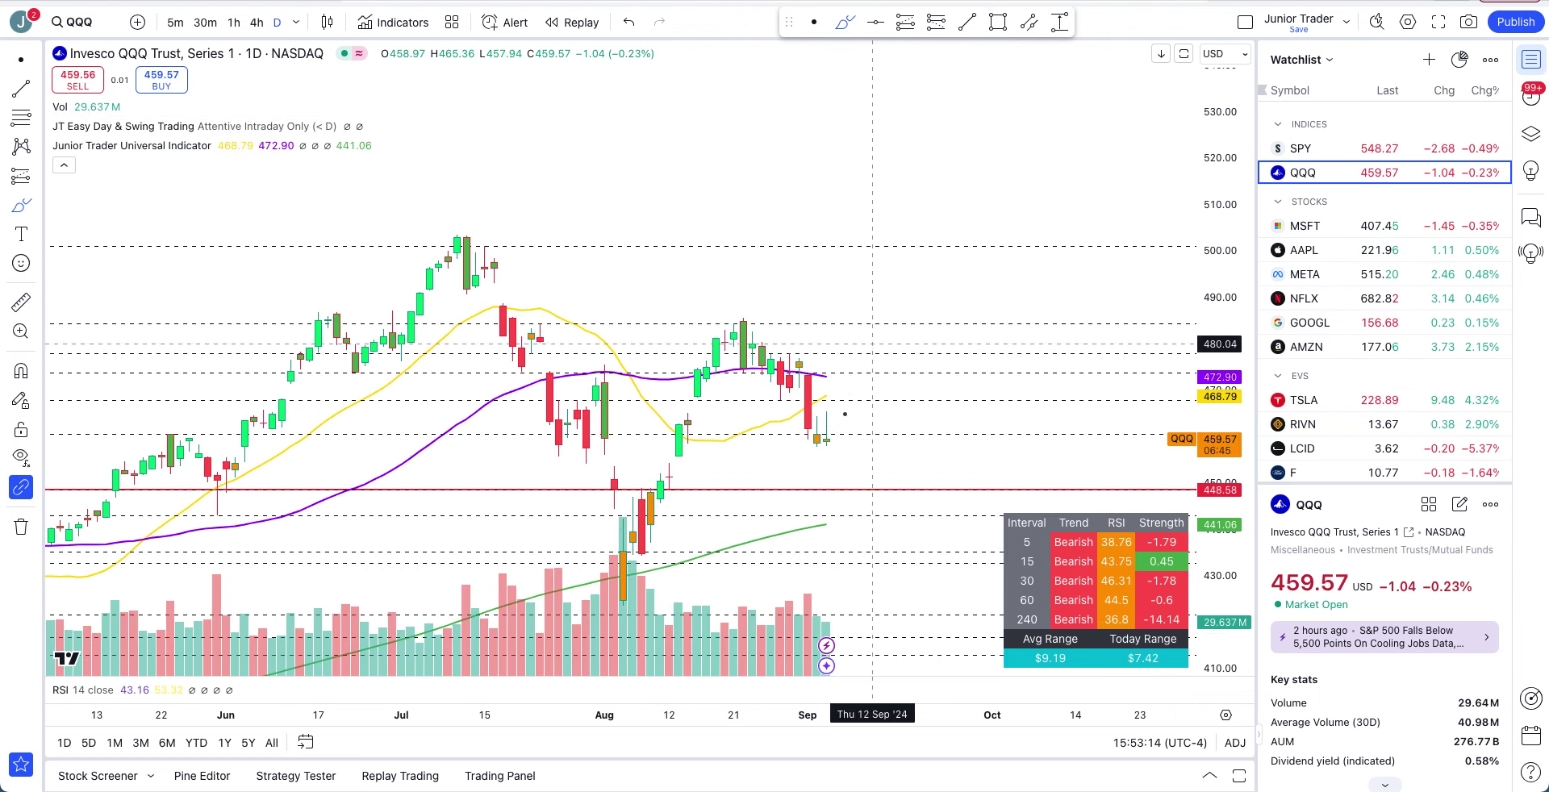
drag(1221, 442, 1223, 313)
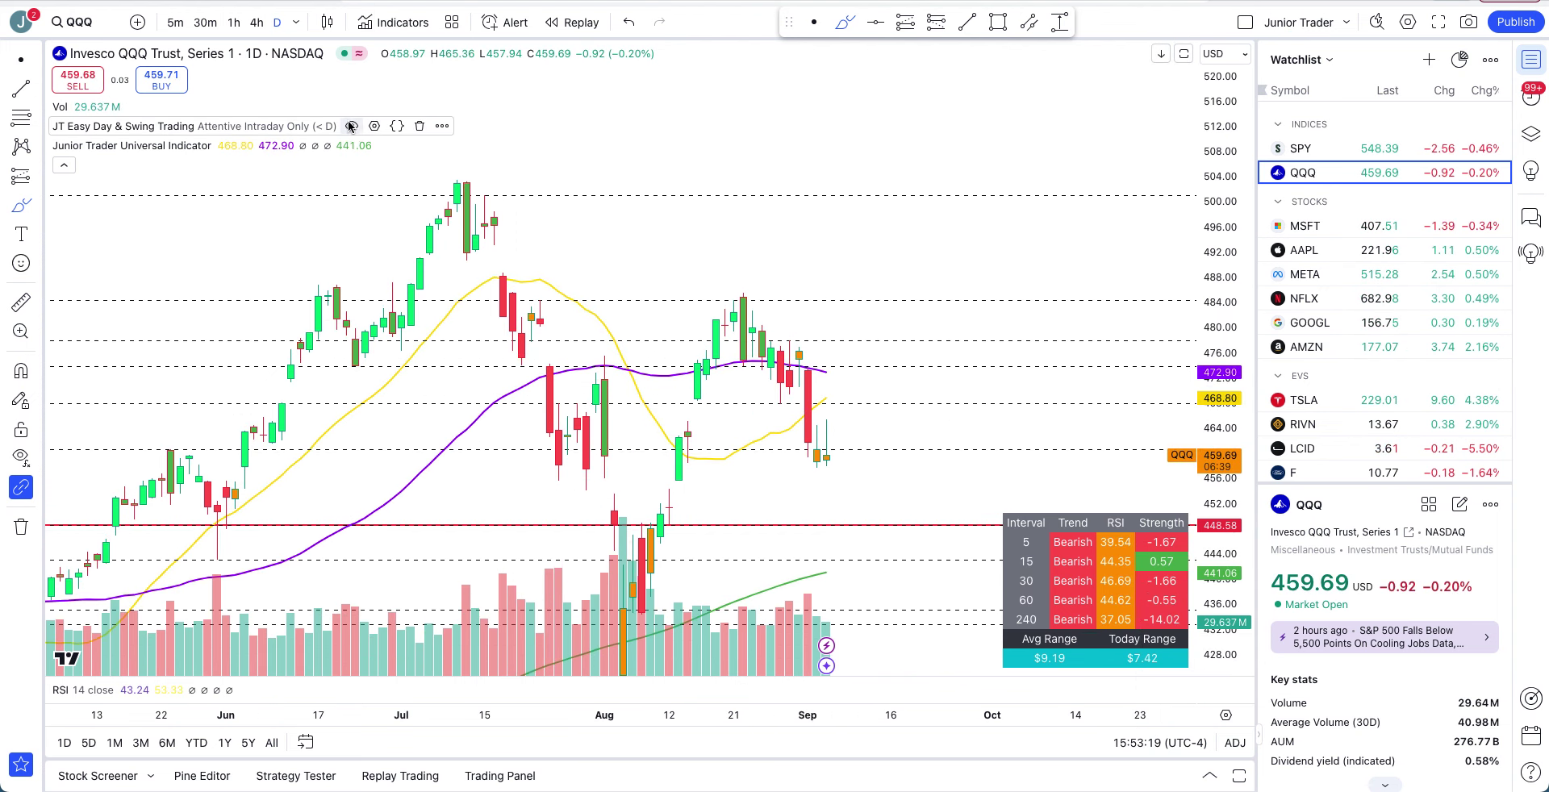
Hide the JT Easy Day & Swing Trading indicator again, and switch QQQ to the 1-hour interval with the recent price action enlarged
click(351, 127)
click(63, 165)
click(233, 21)
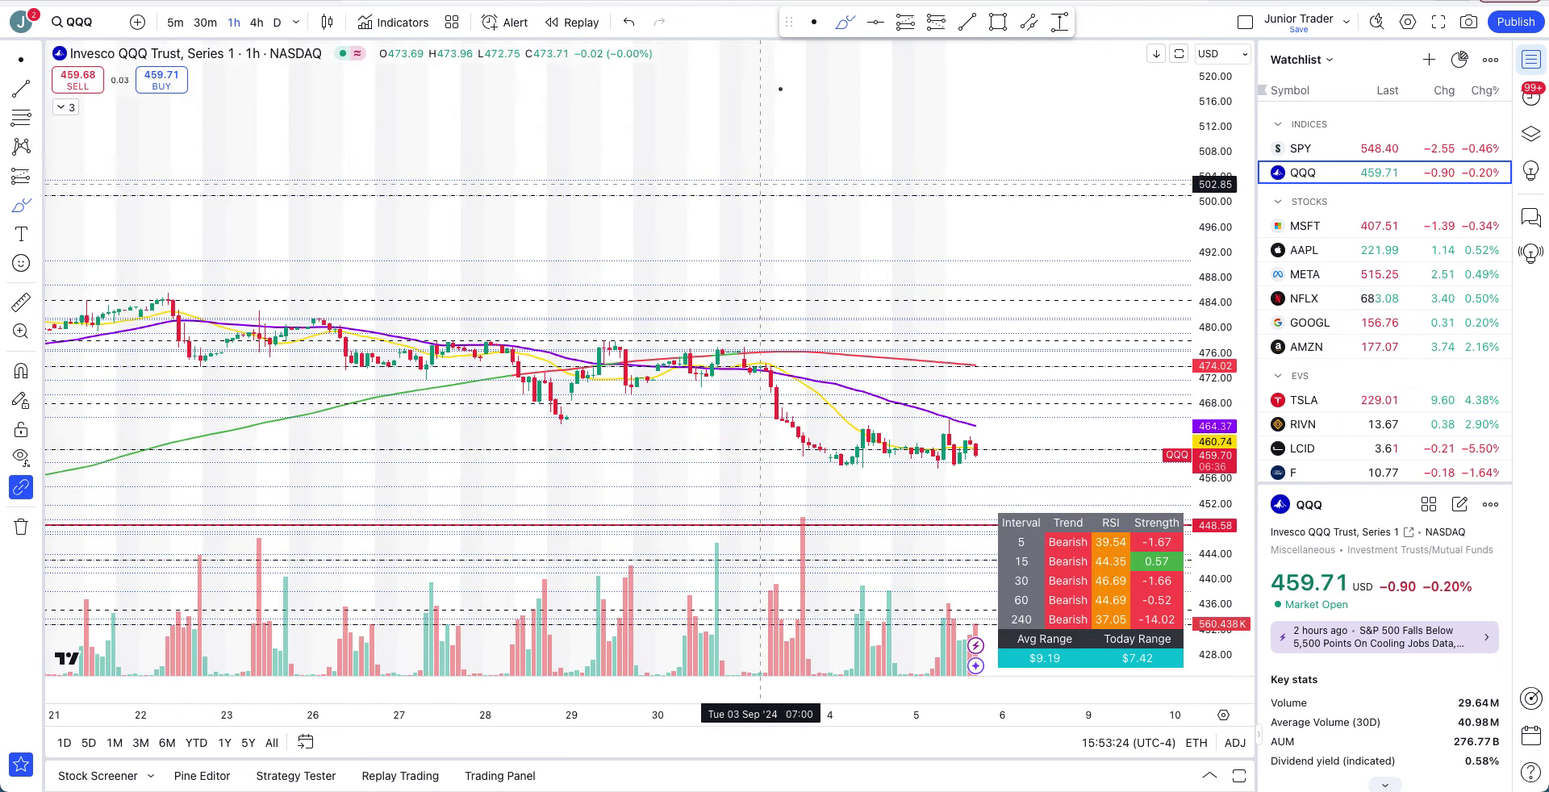
drag(839, 207, 819, 95)
drag(1226, 557, 1217, 61)
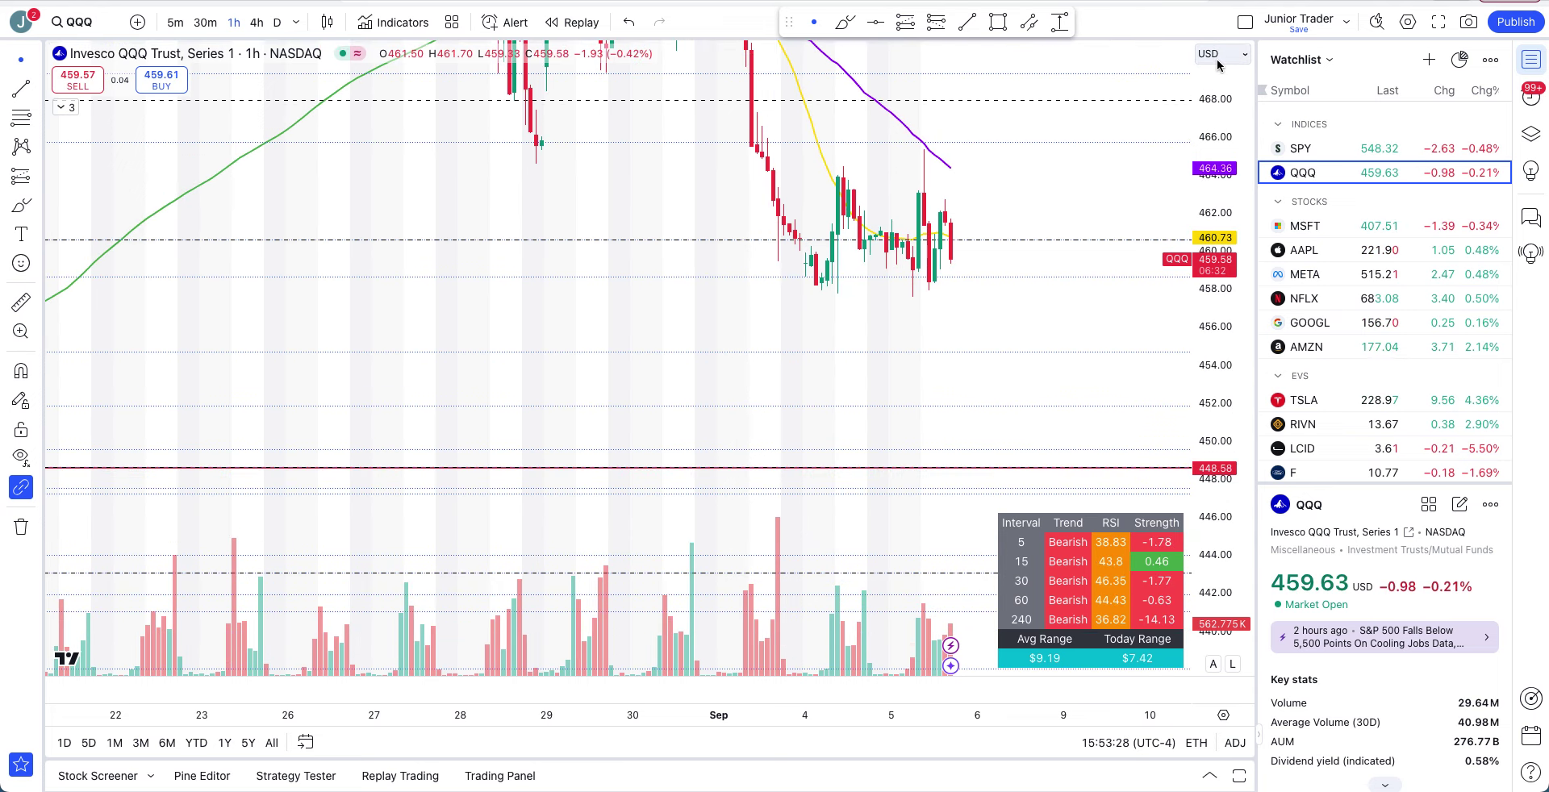
click(816, 23)
drag(808, 176, 675, 329)
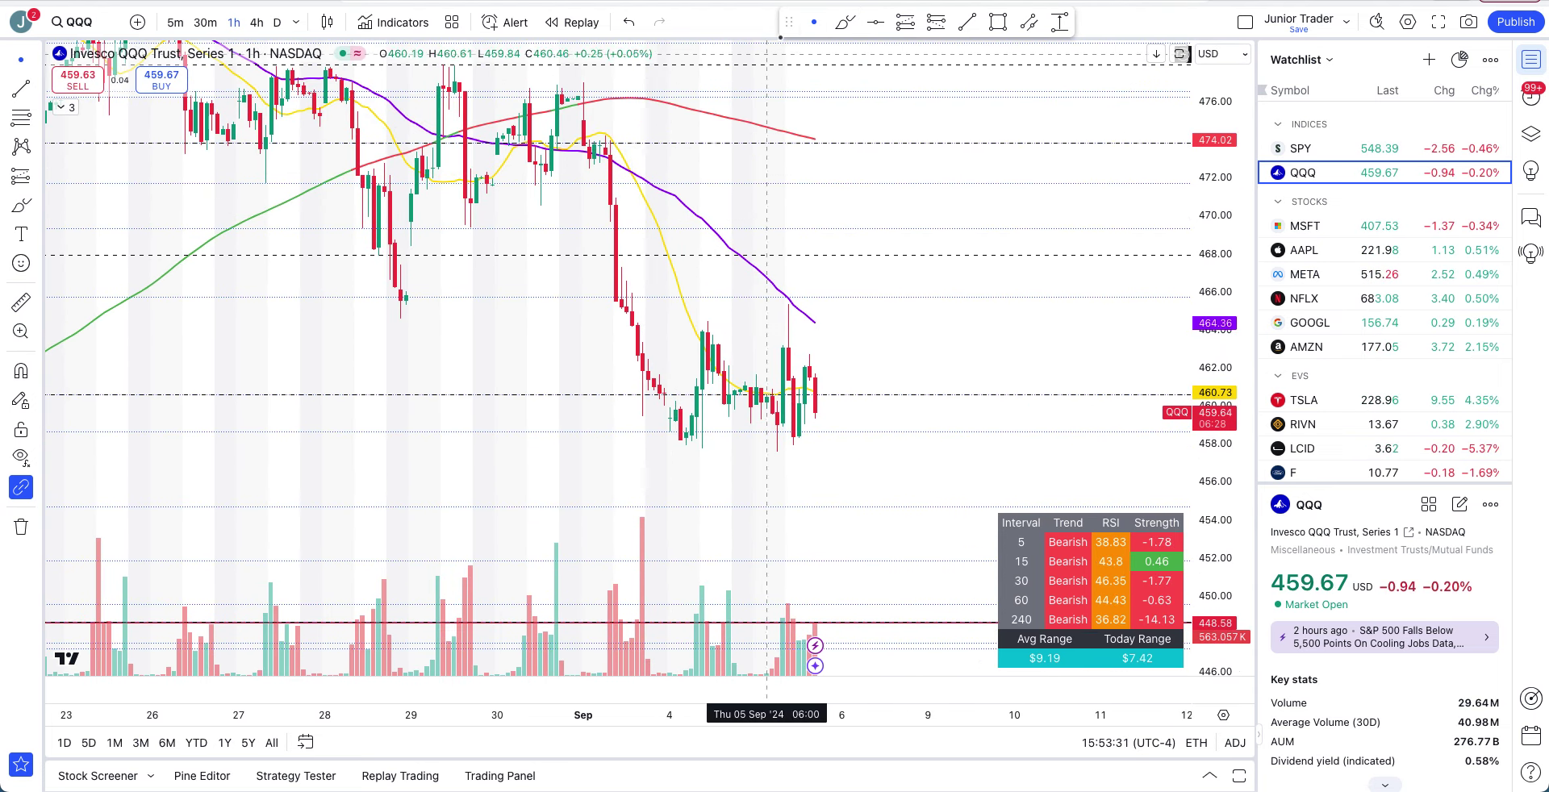
Brush short horizontal marks at about 465.7 over the 5 September peak and the 29 August low, and undo them
click(844, 23)
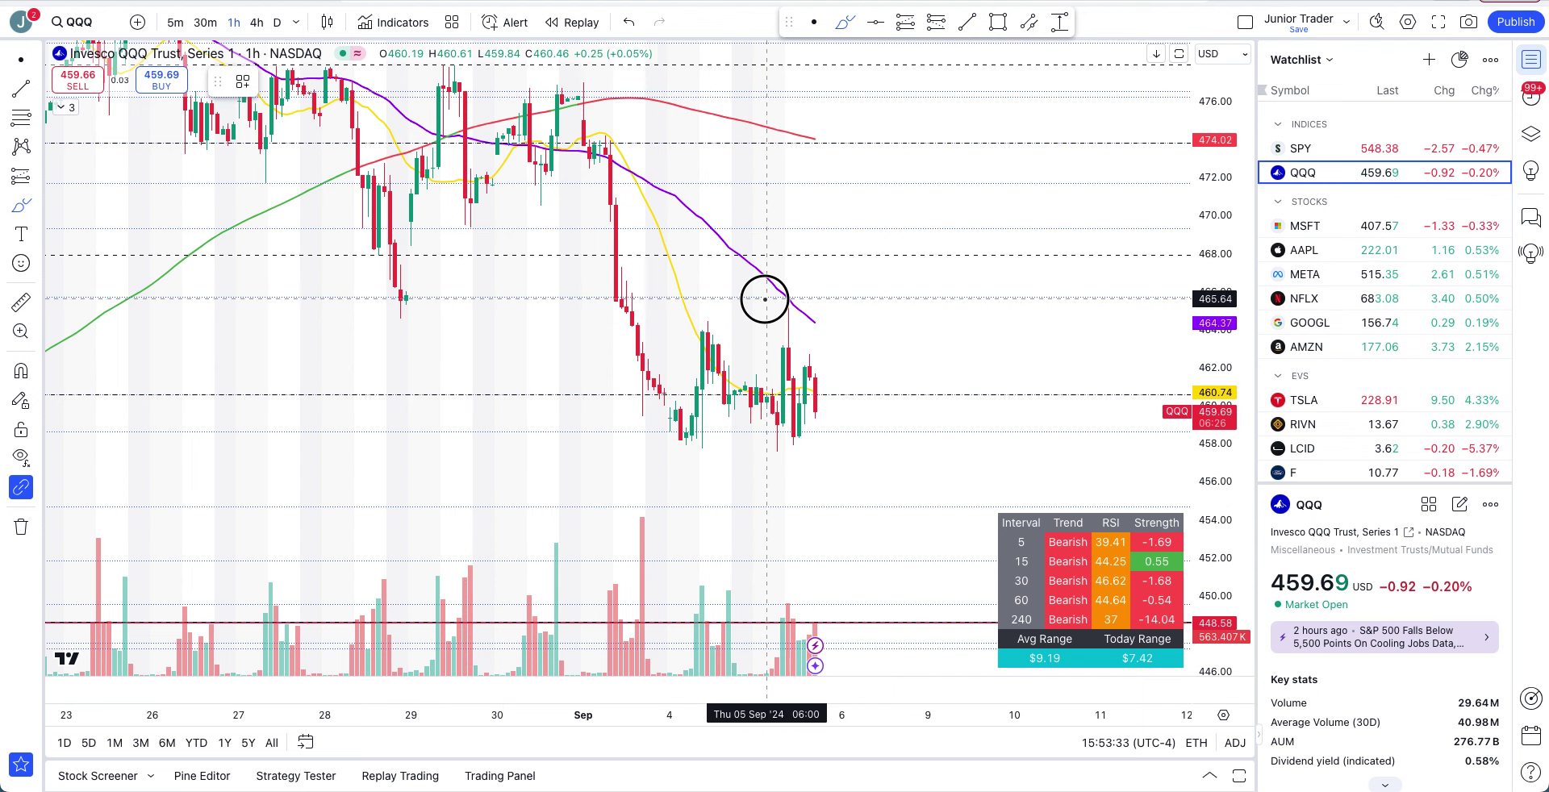
drag(765, 300, 848, 299)
drag(377, 298, 481, 297)
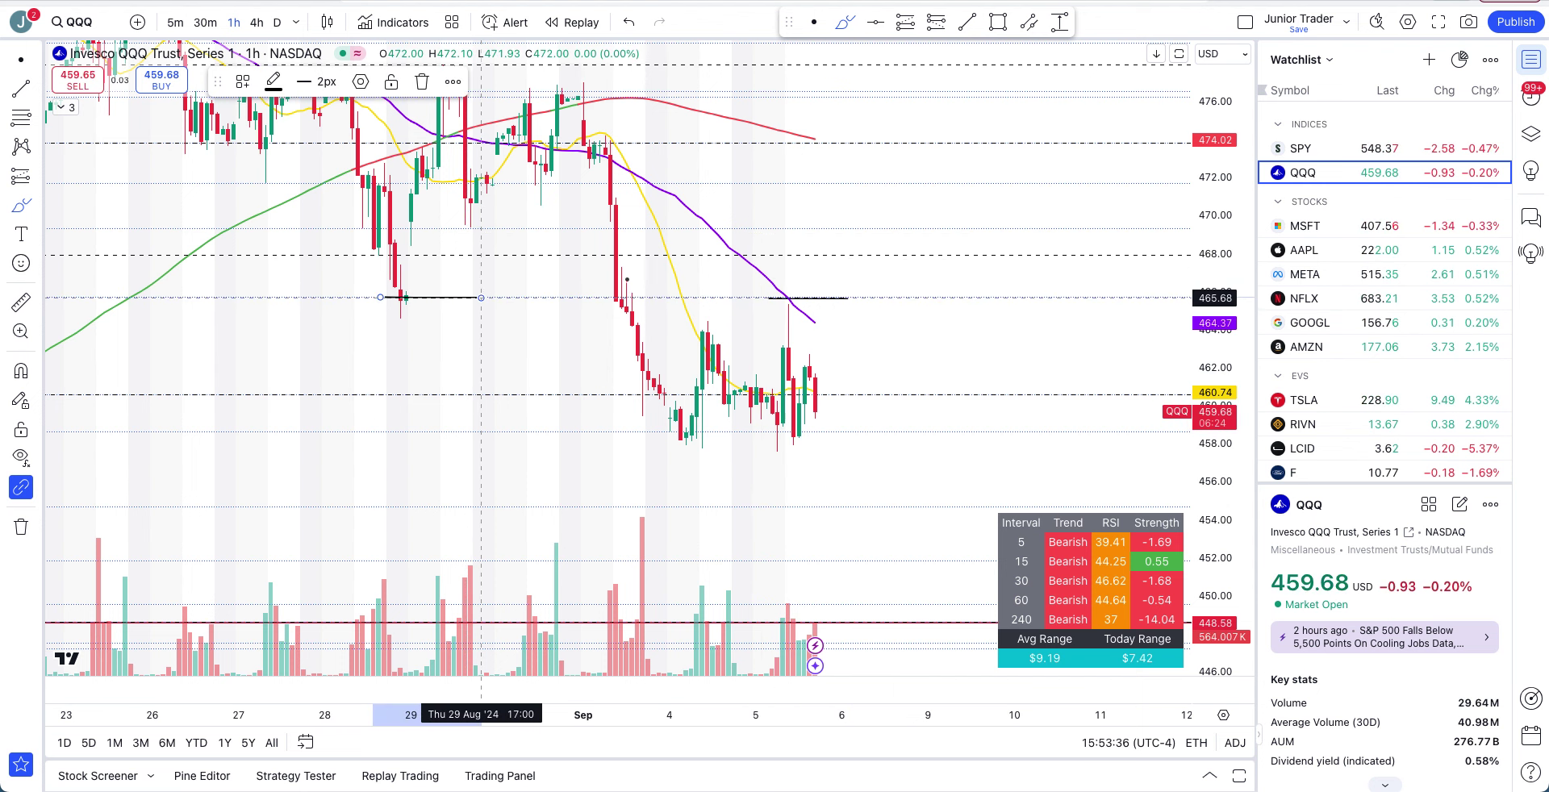
key(ctrl+z)
key(ctrl+z)
Brush a possible downward path after the latest QQQ candle from about 458 to 450, and undo it
scroll(779, 396, up, 2)
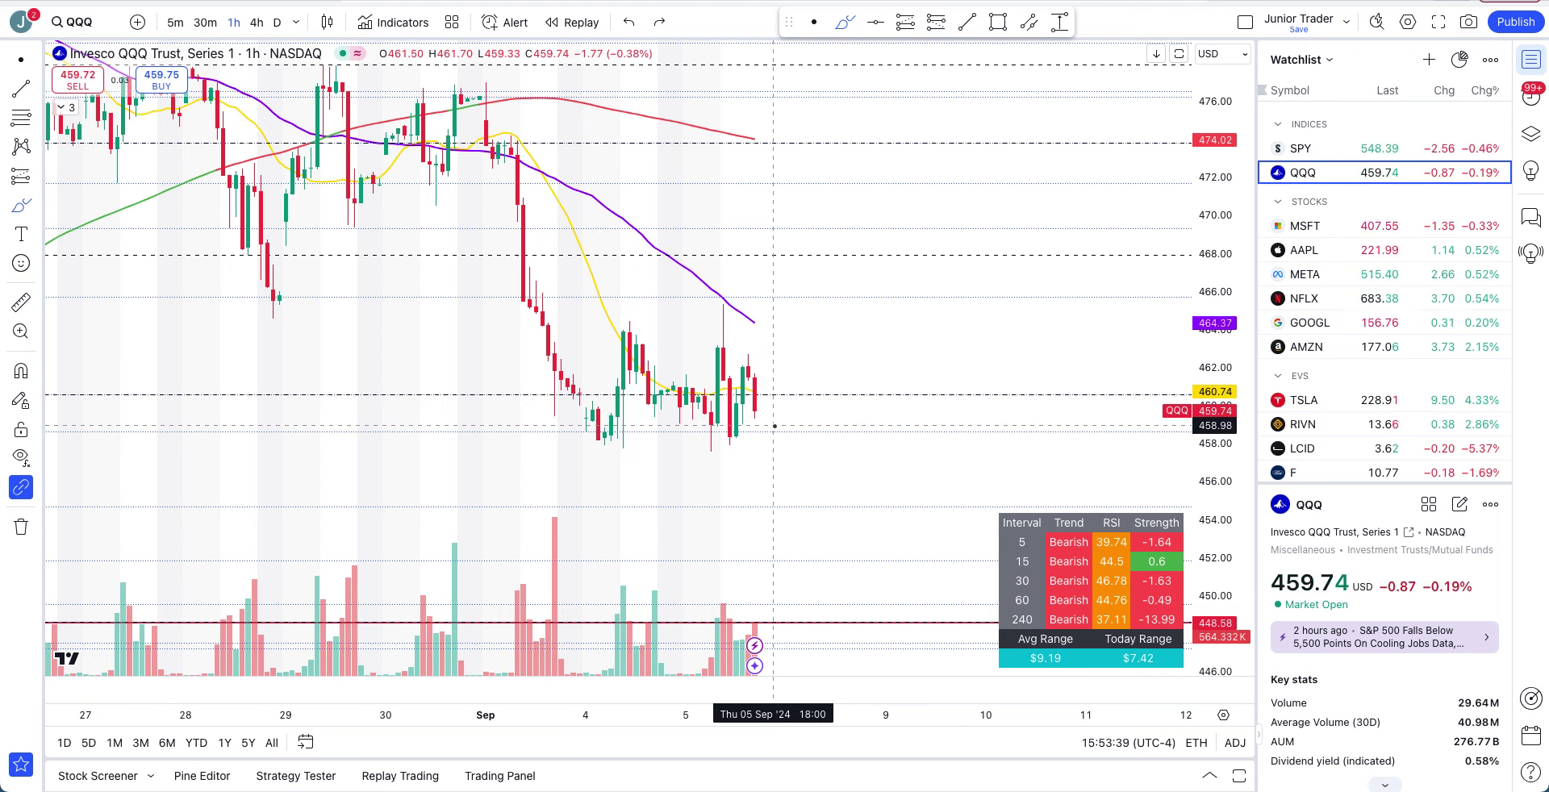
mouse_move(776, 432)
mouse_down()
mouse_move(581, 446)
mouse_move(781, 437)
mouse_move(824, 585)
mouse_up()
key(ctrl+z)
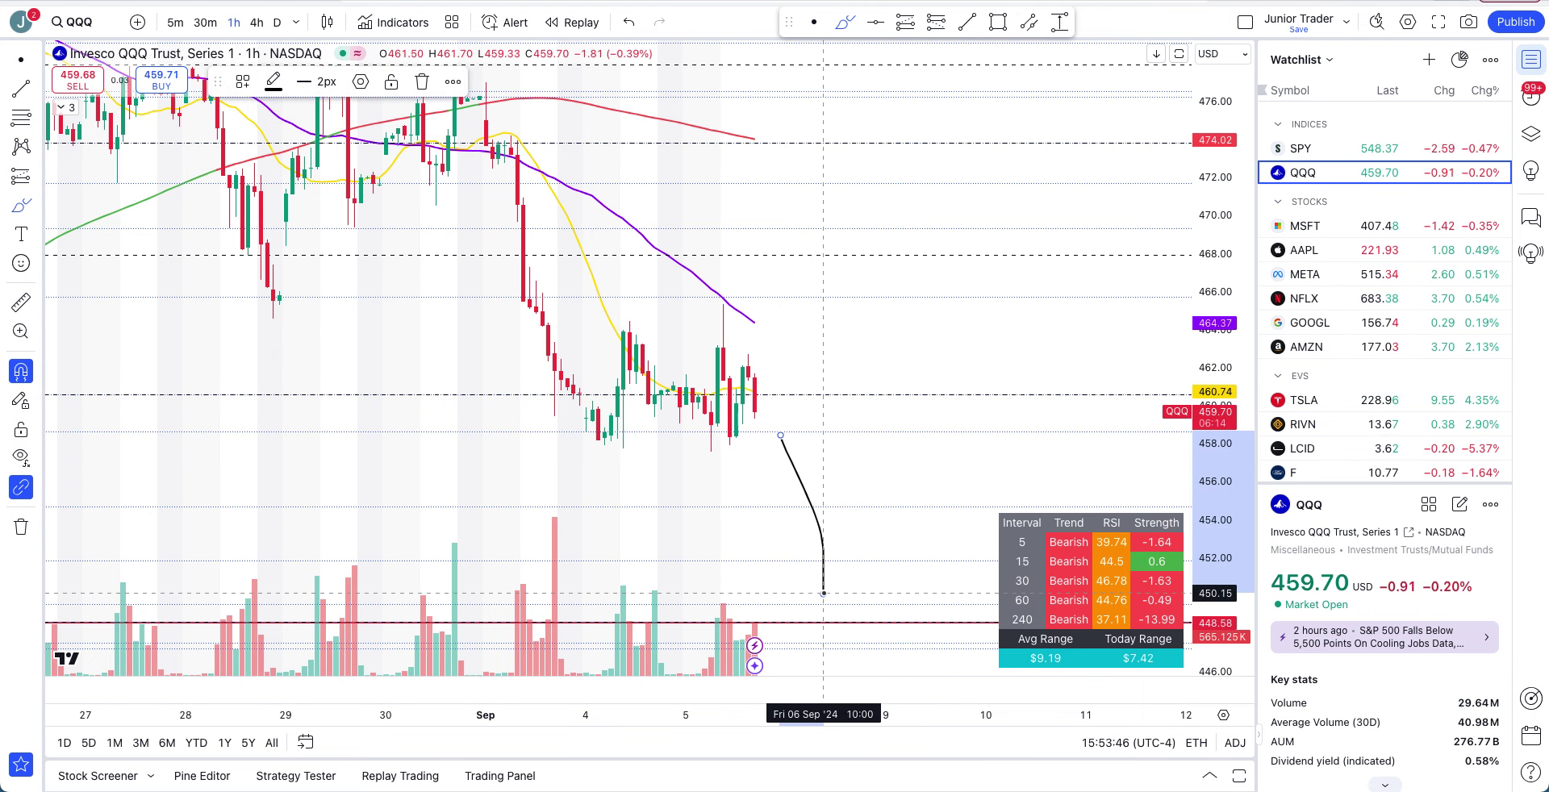
key(ctrl+z)
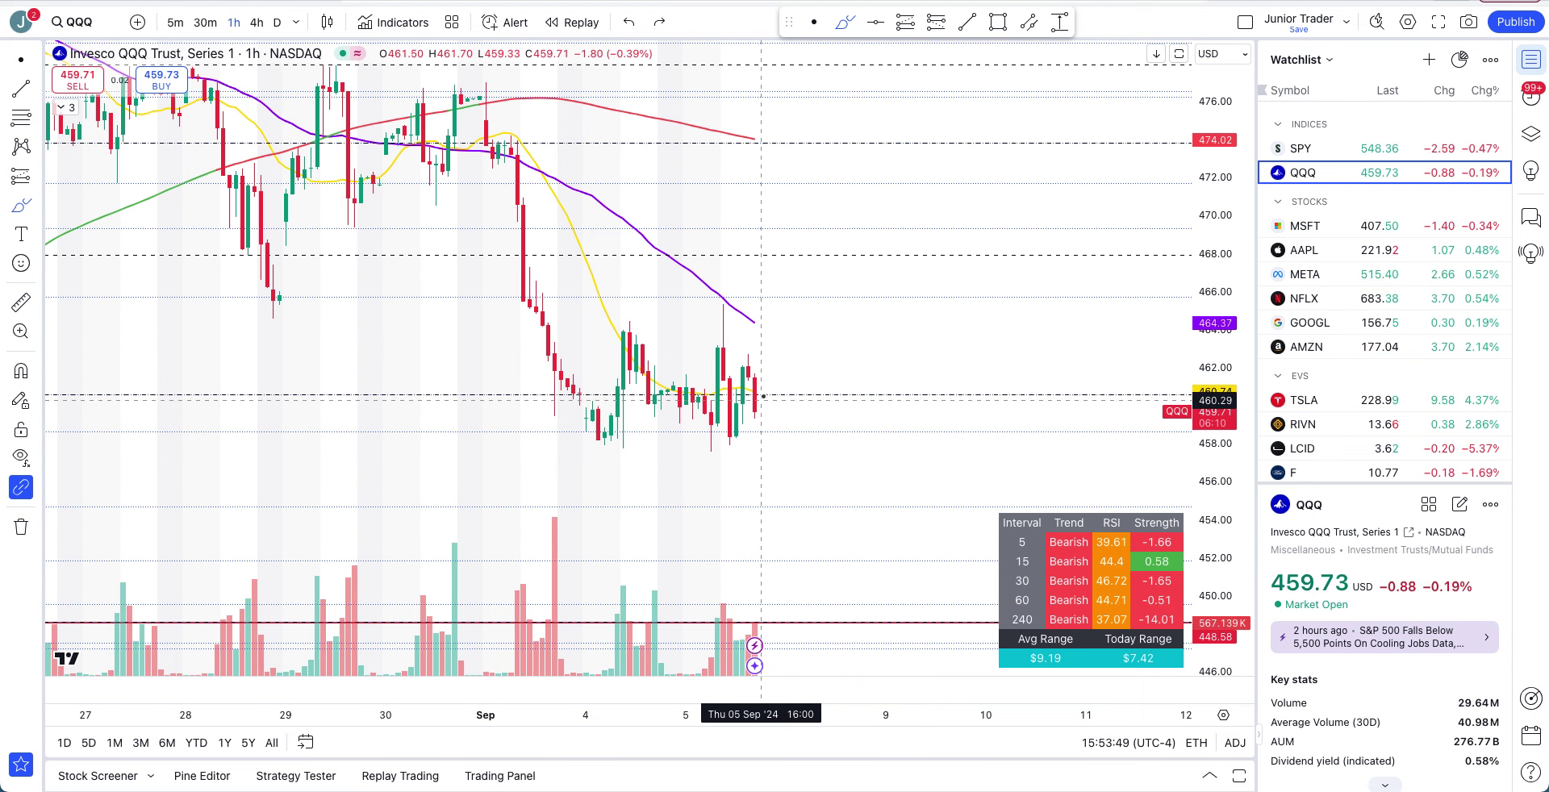
Brush two converging strokes after the latest QQQ candle, from about 464 and 460.5 towards 461.8, and undo them
mouse_move(763, 395)
mouse_down()
mouse_move(783, 396)
mouse_move(778, 347)
mouse_move(794, 373)
mouse_up()
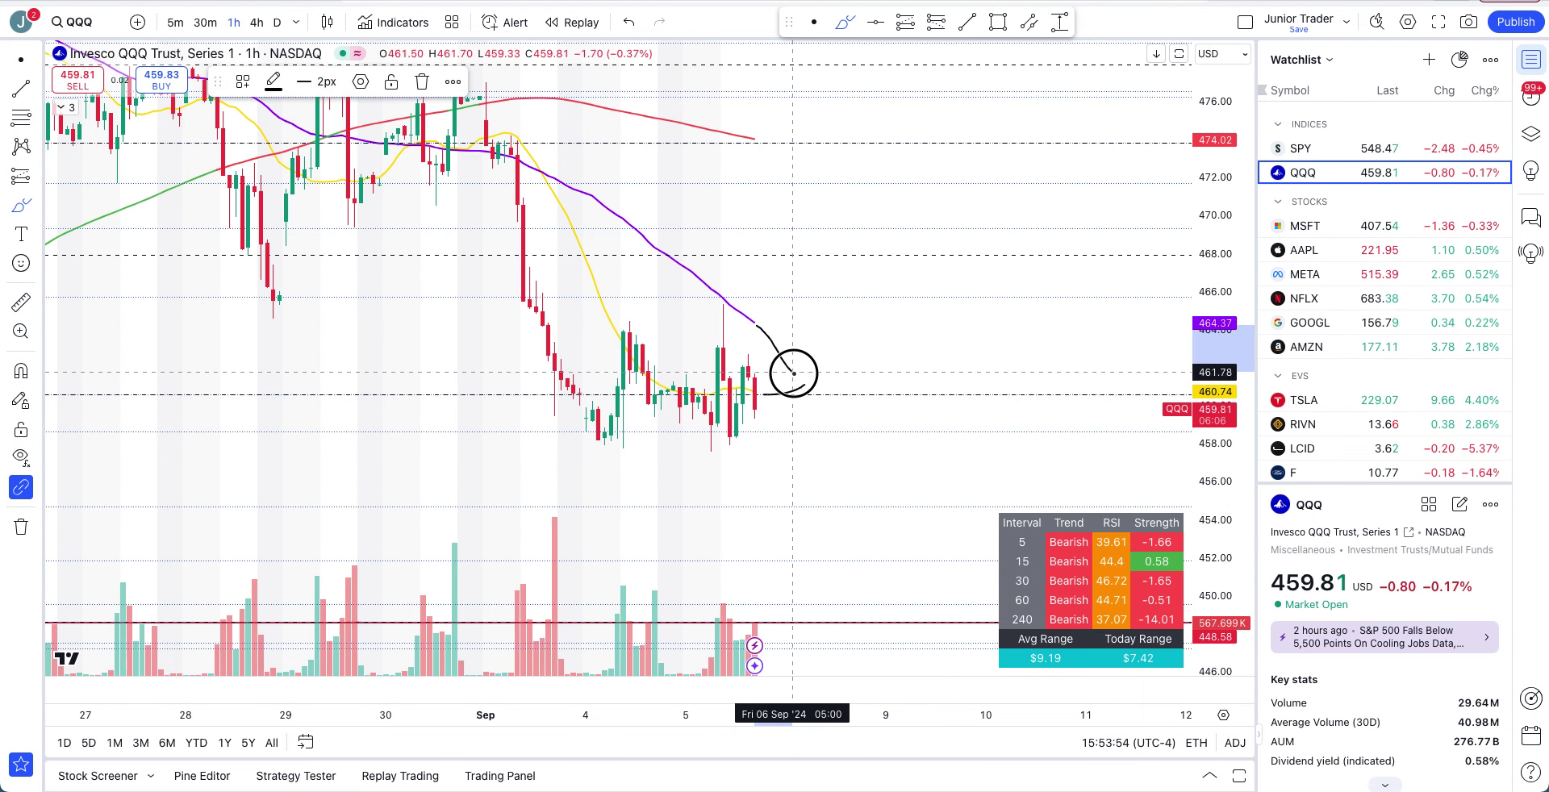
key(ctrl+z)
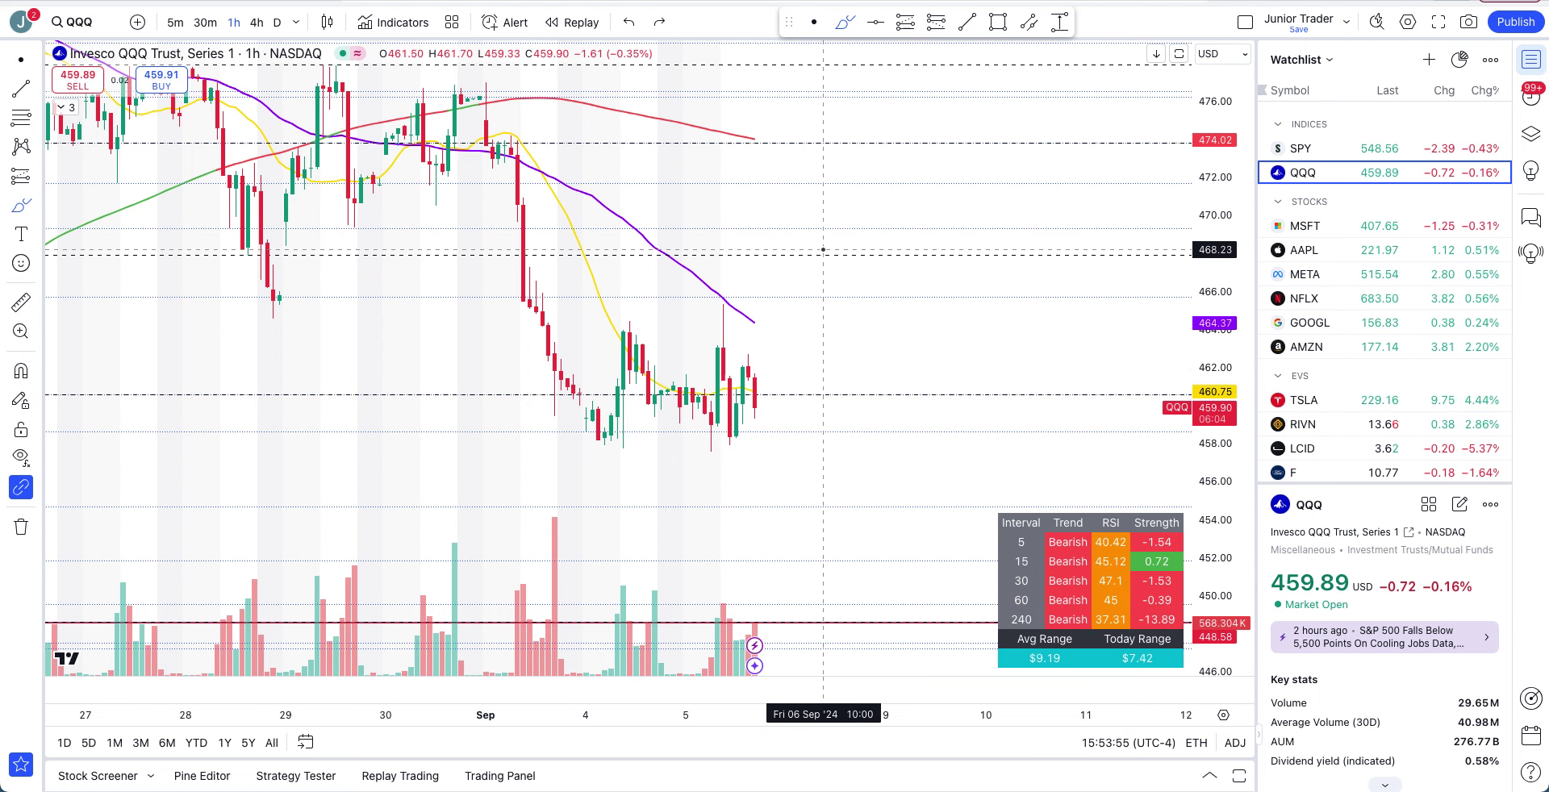
scroll(823, 257, down, 5)
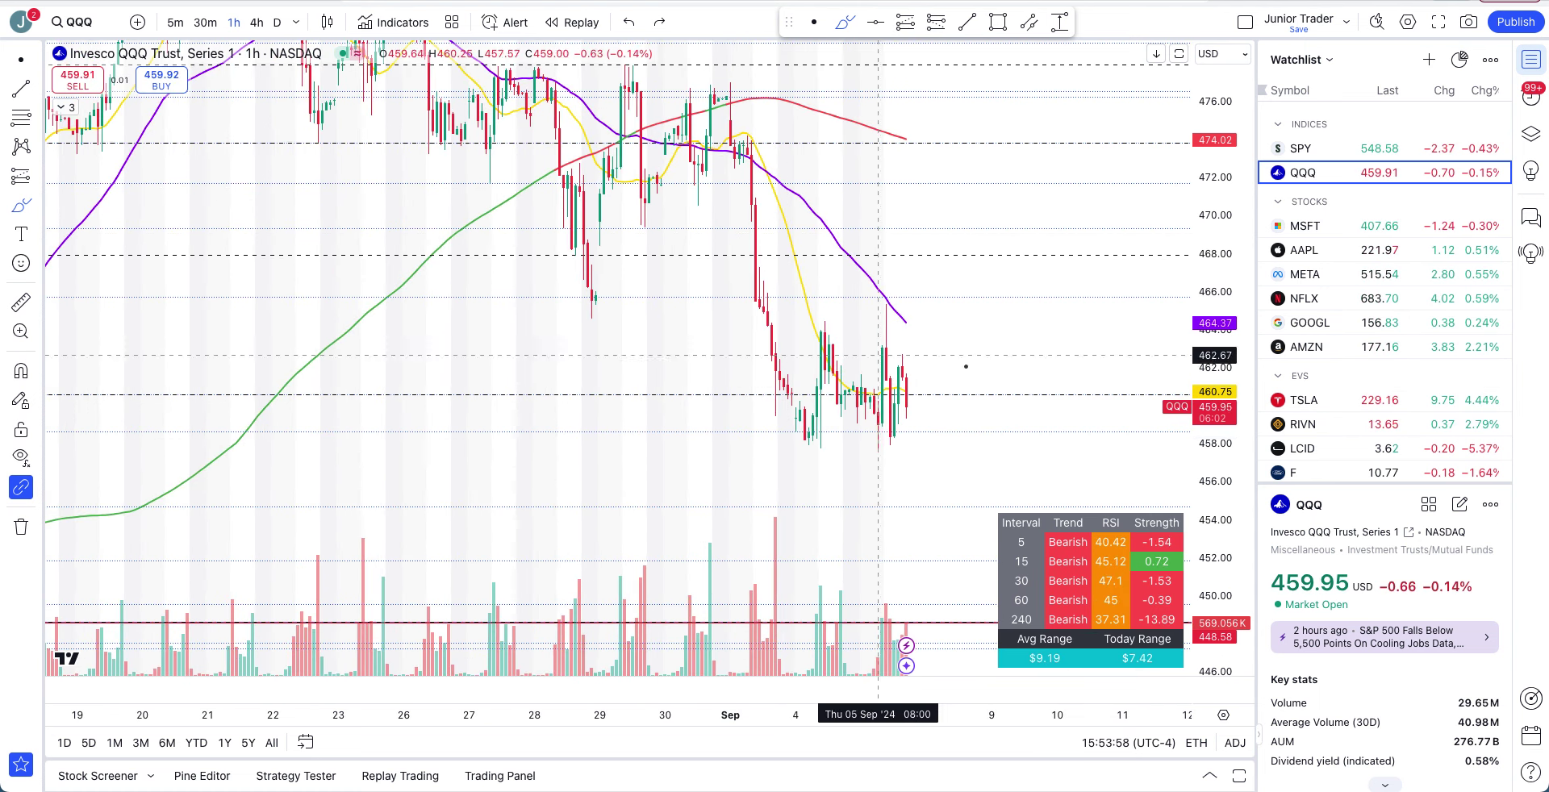
scroll(947, 373, up, 5)
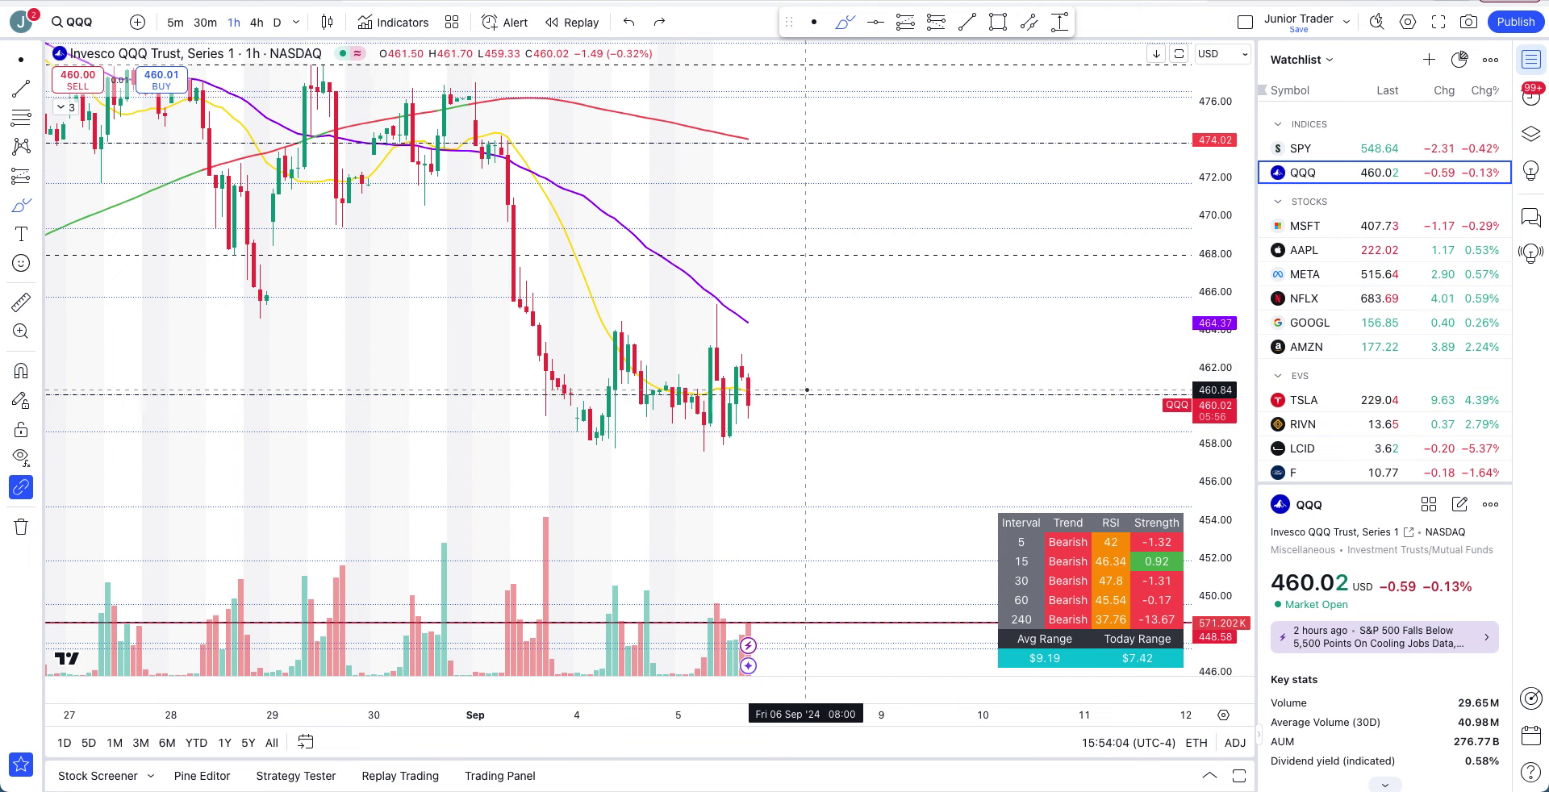
scroll(733, 506, down, 3)
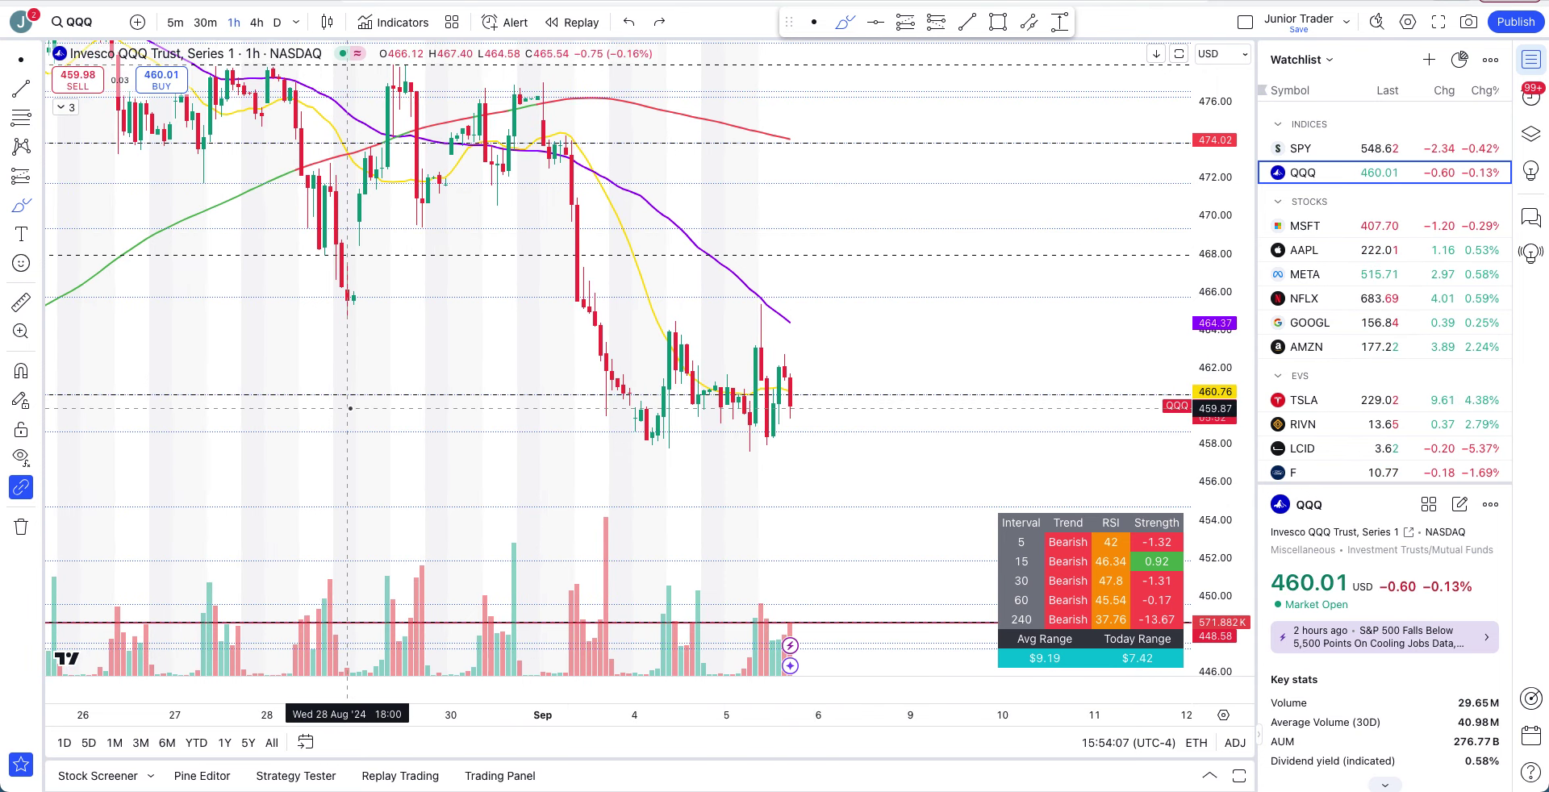
scroll(350, 408, up, 3)
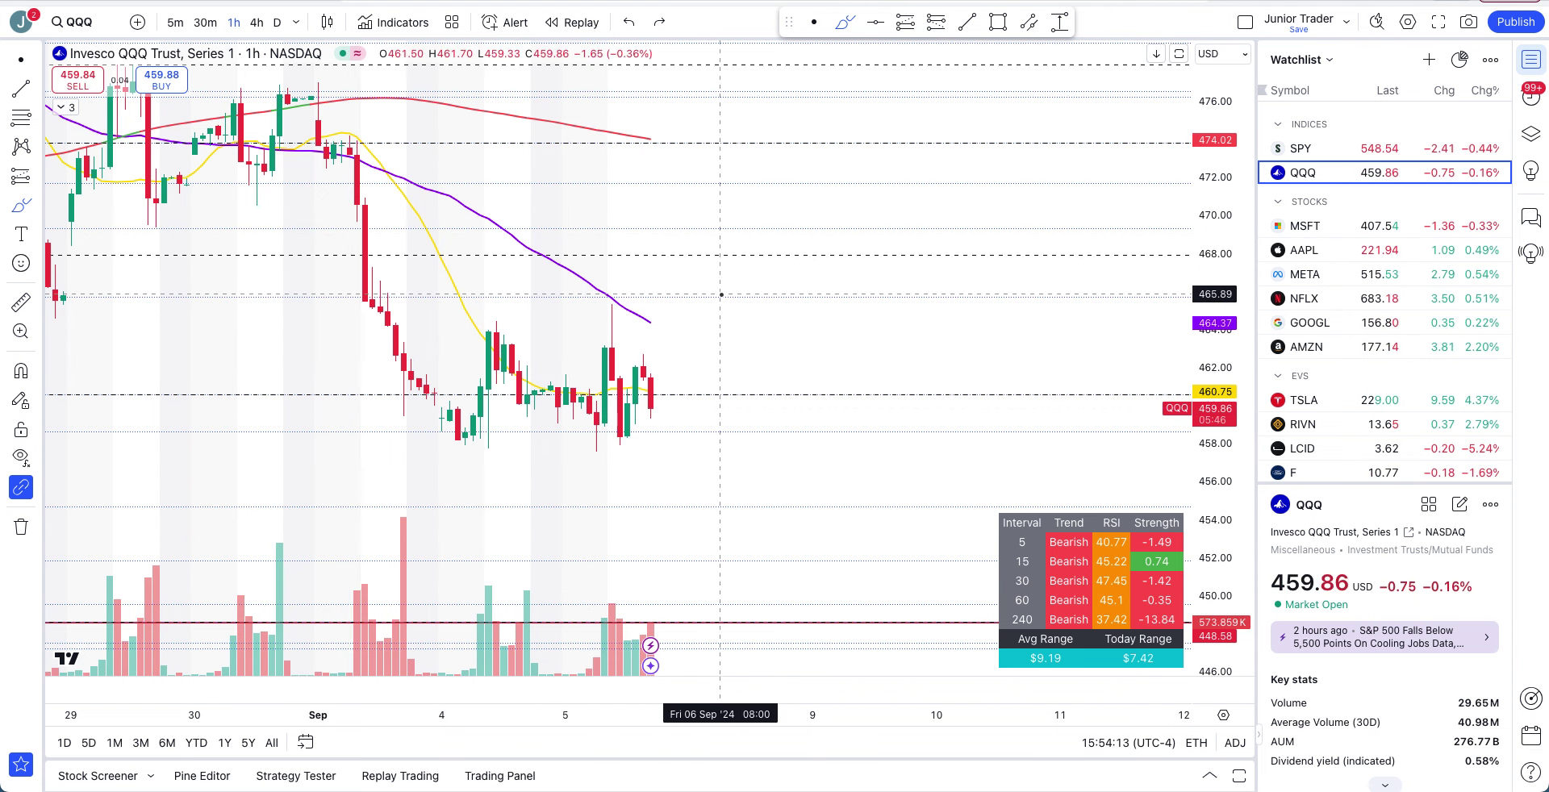
Switch QQQ to the daily interval and rescale the chart so the price action from June to September is enlarged
click(275, 22)
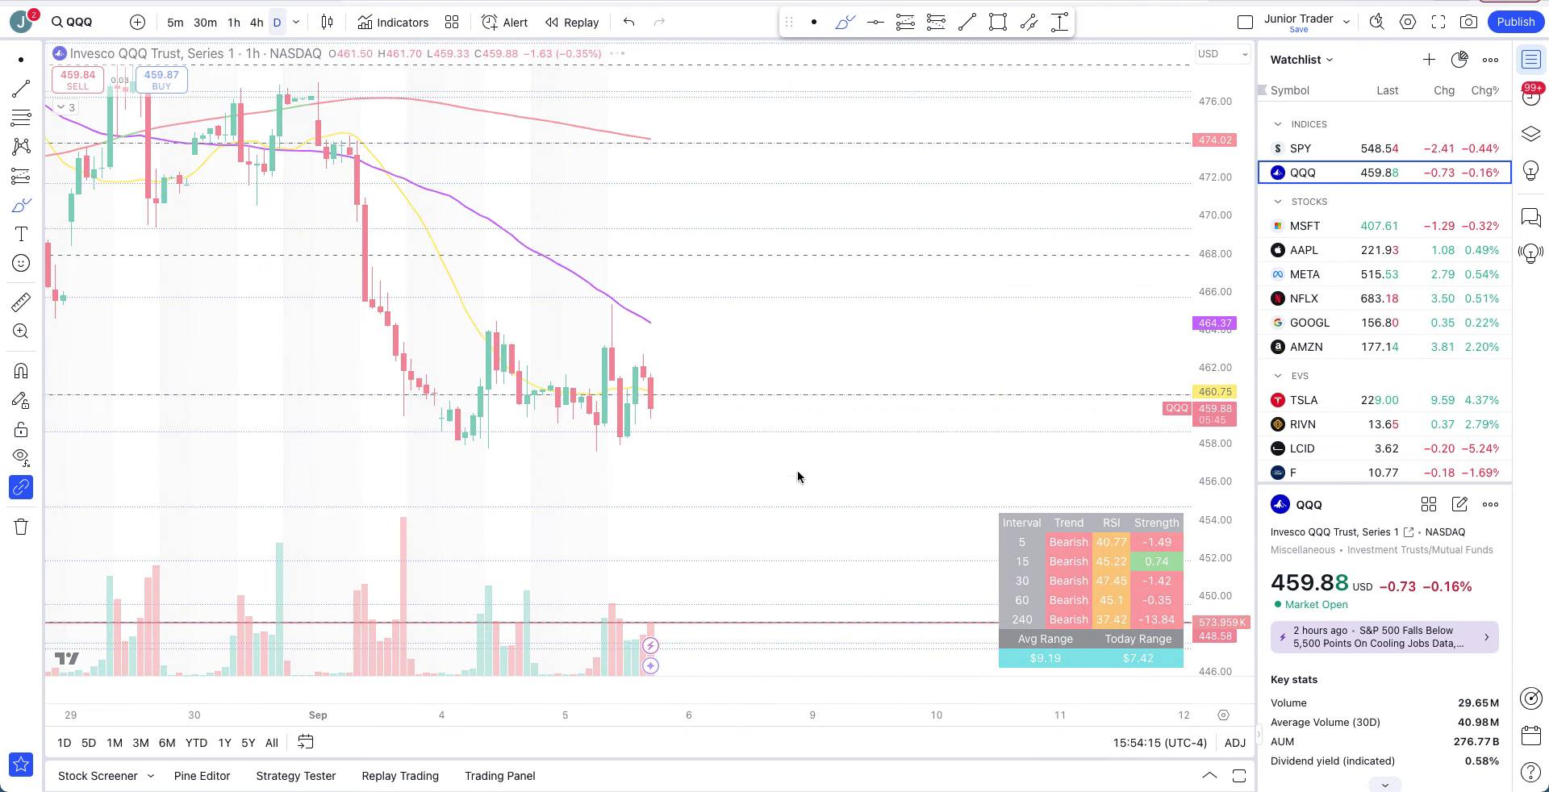
drag(1238, 94, 1212, 641)
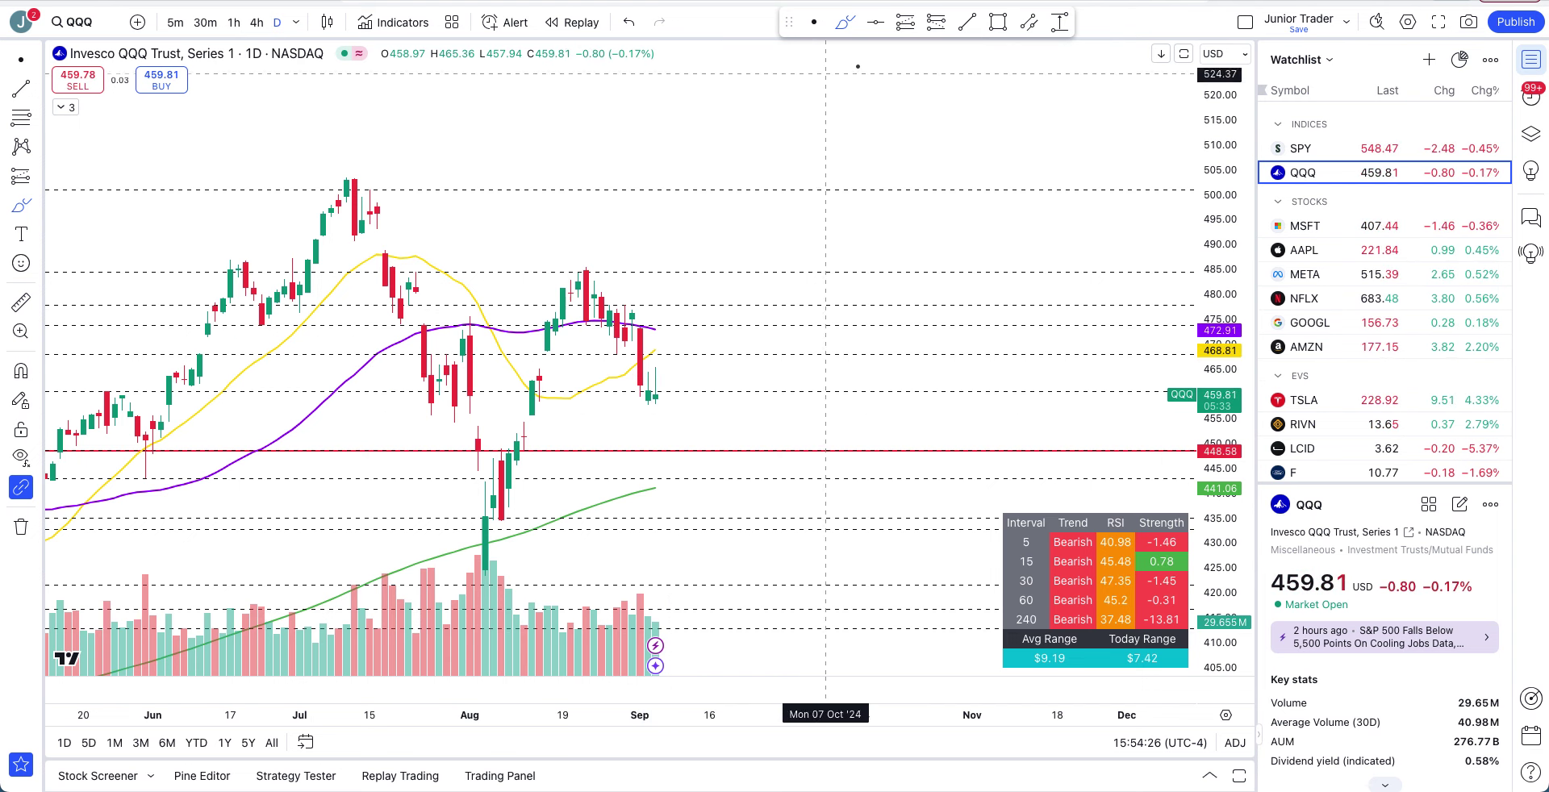
drag(667, 152, 891, 138)
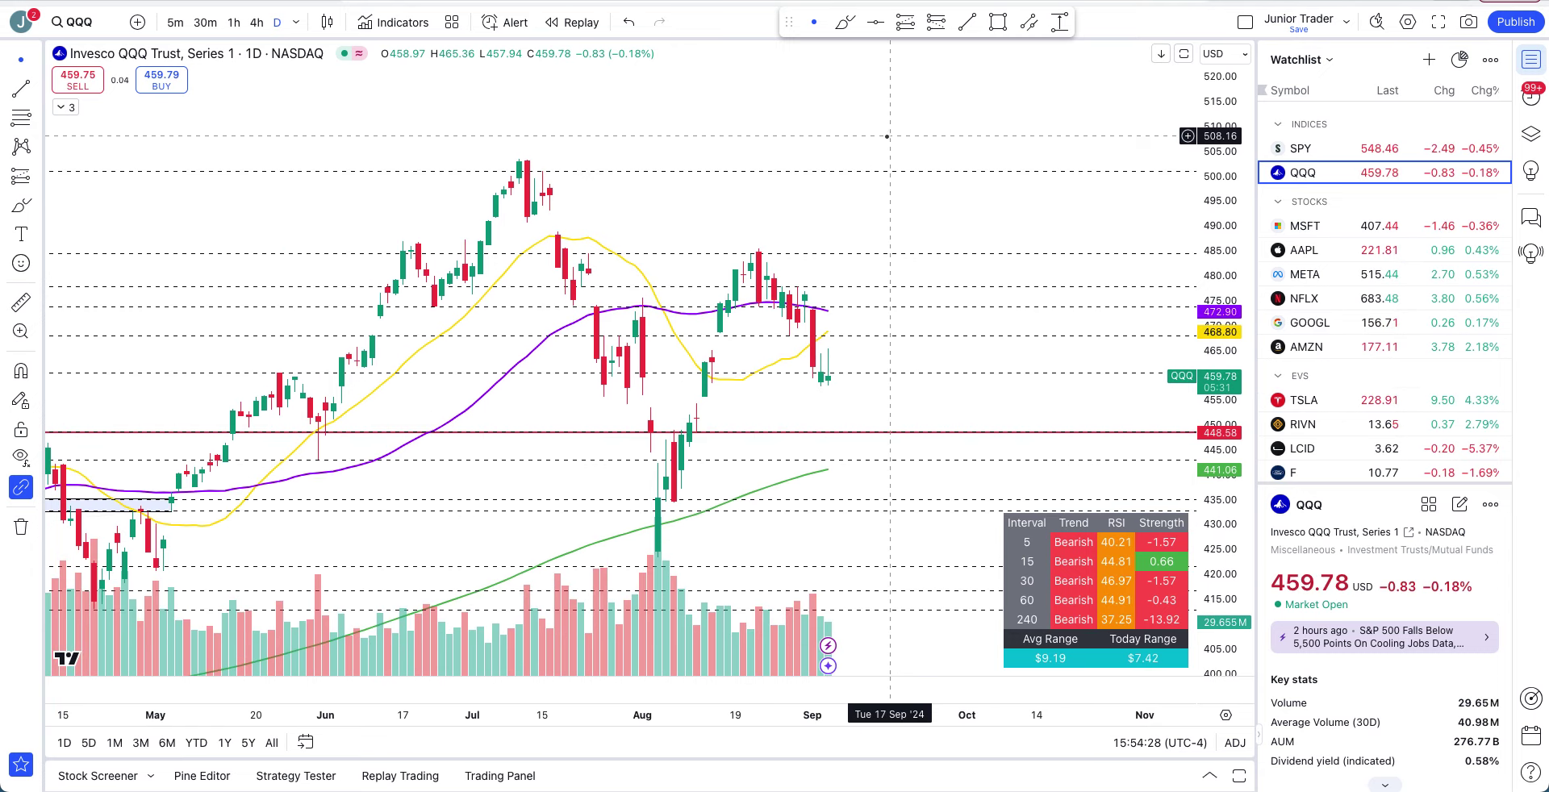
drag(1219, 558, 1219, 426)
scroll(1007, 326, up, 3)
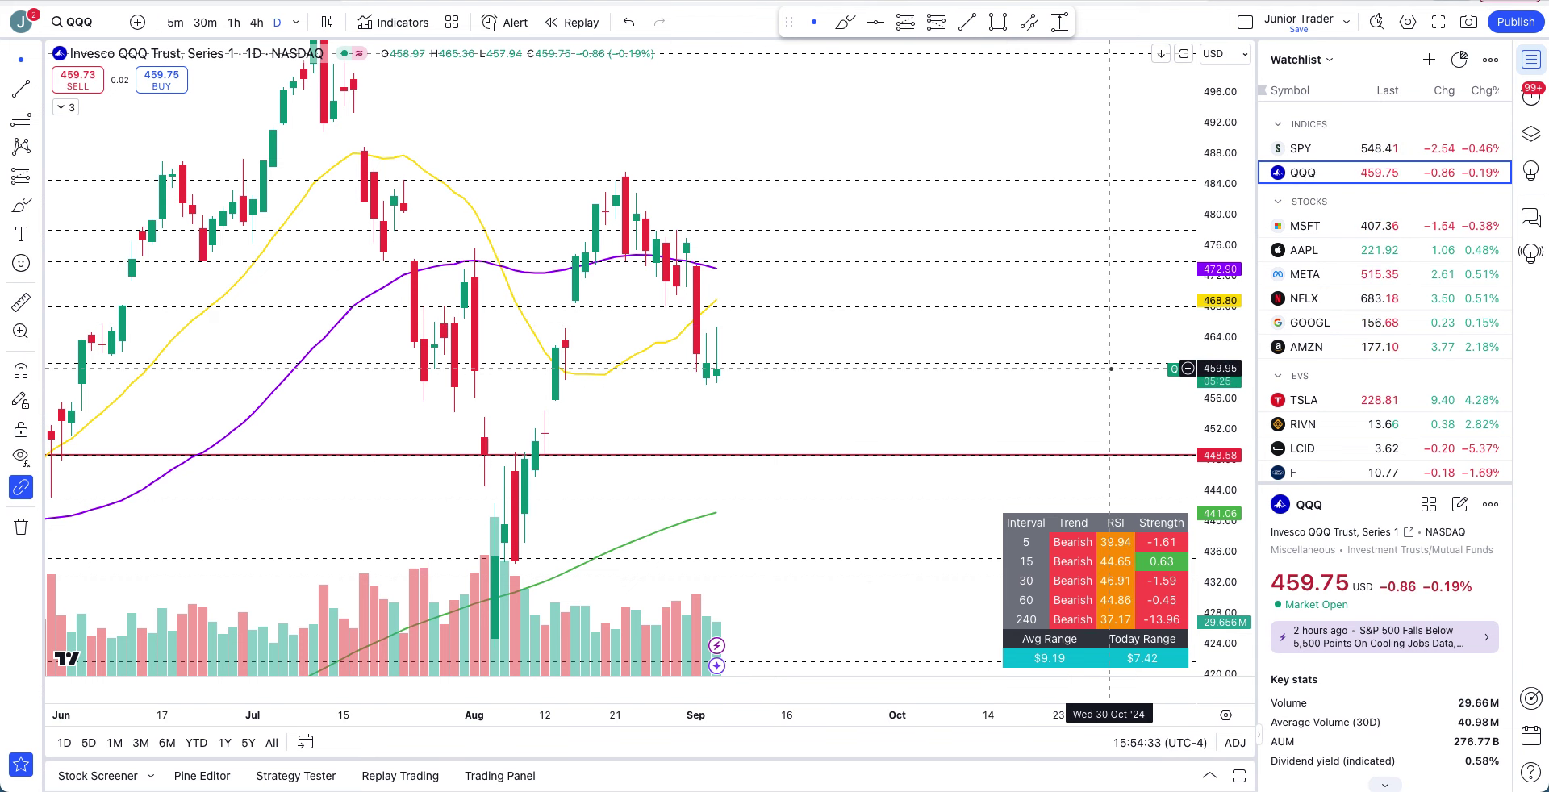
Open the MSFT daily chart, and brush a short vertical mark beside the latest candle from about 409 to 414 and undo it
click(1331, 226)
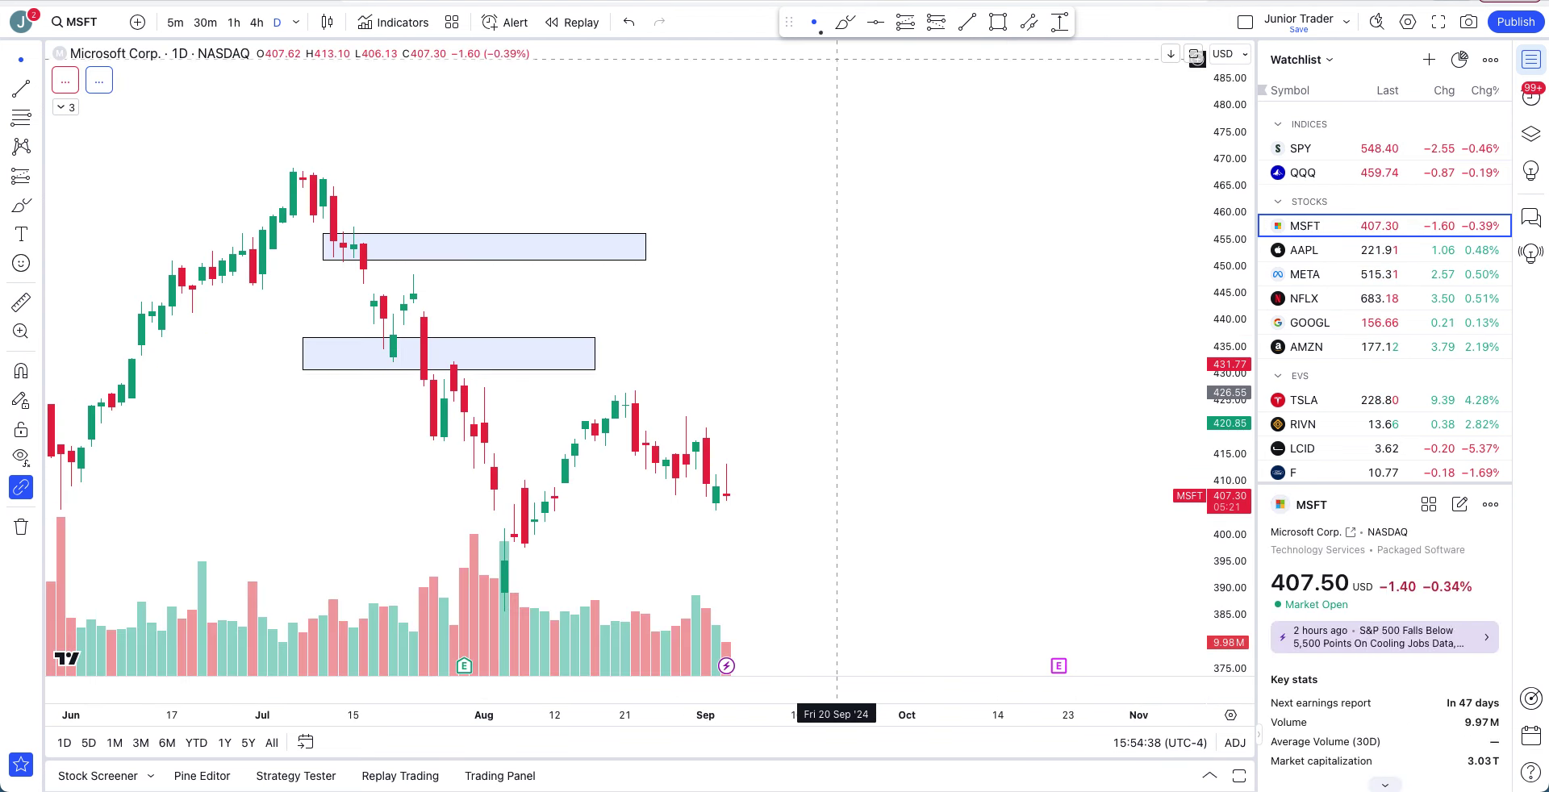
drag(806, 372, 994, 217)
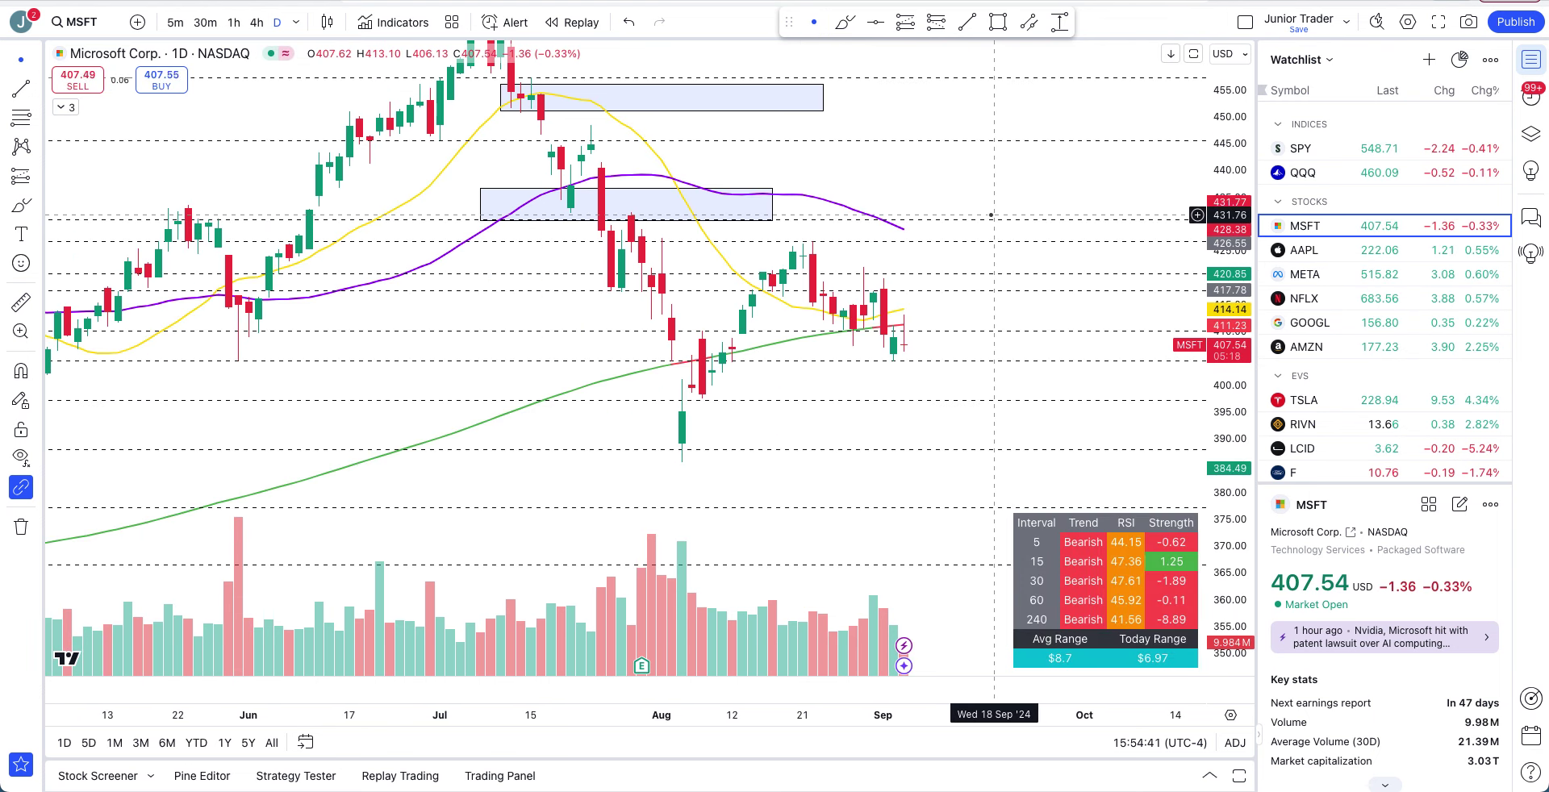
click(847, 24)
drag(911, 337, 909, 307)
key(ctrl+z)
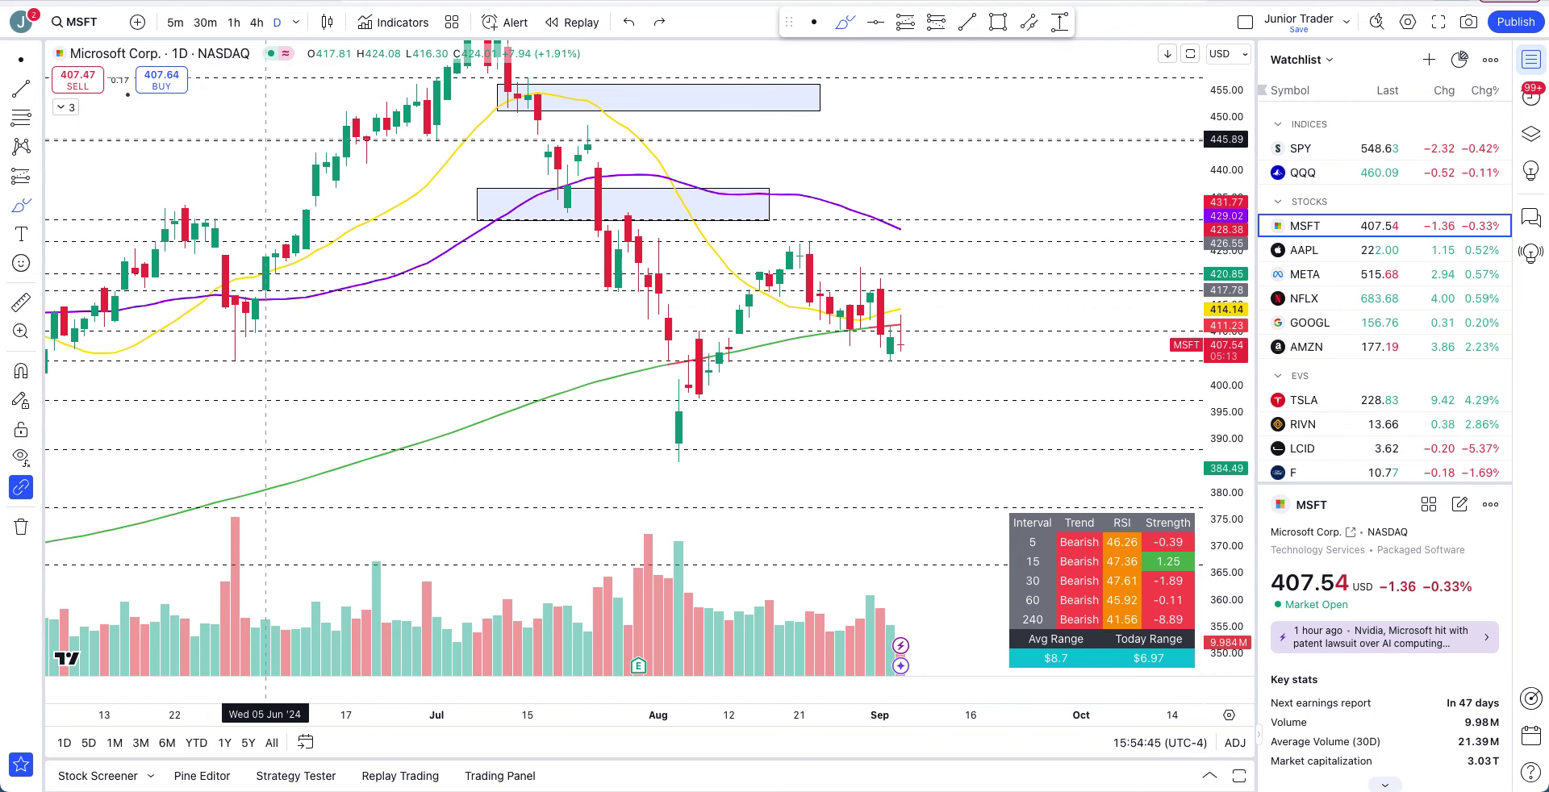
Show the JT Easy Day & Swing Trading indicator on the MSFT daily chart and enlarge the price action since July
click(64, 108)
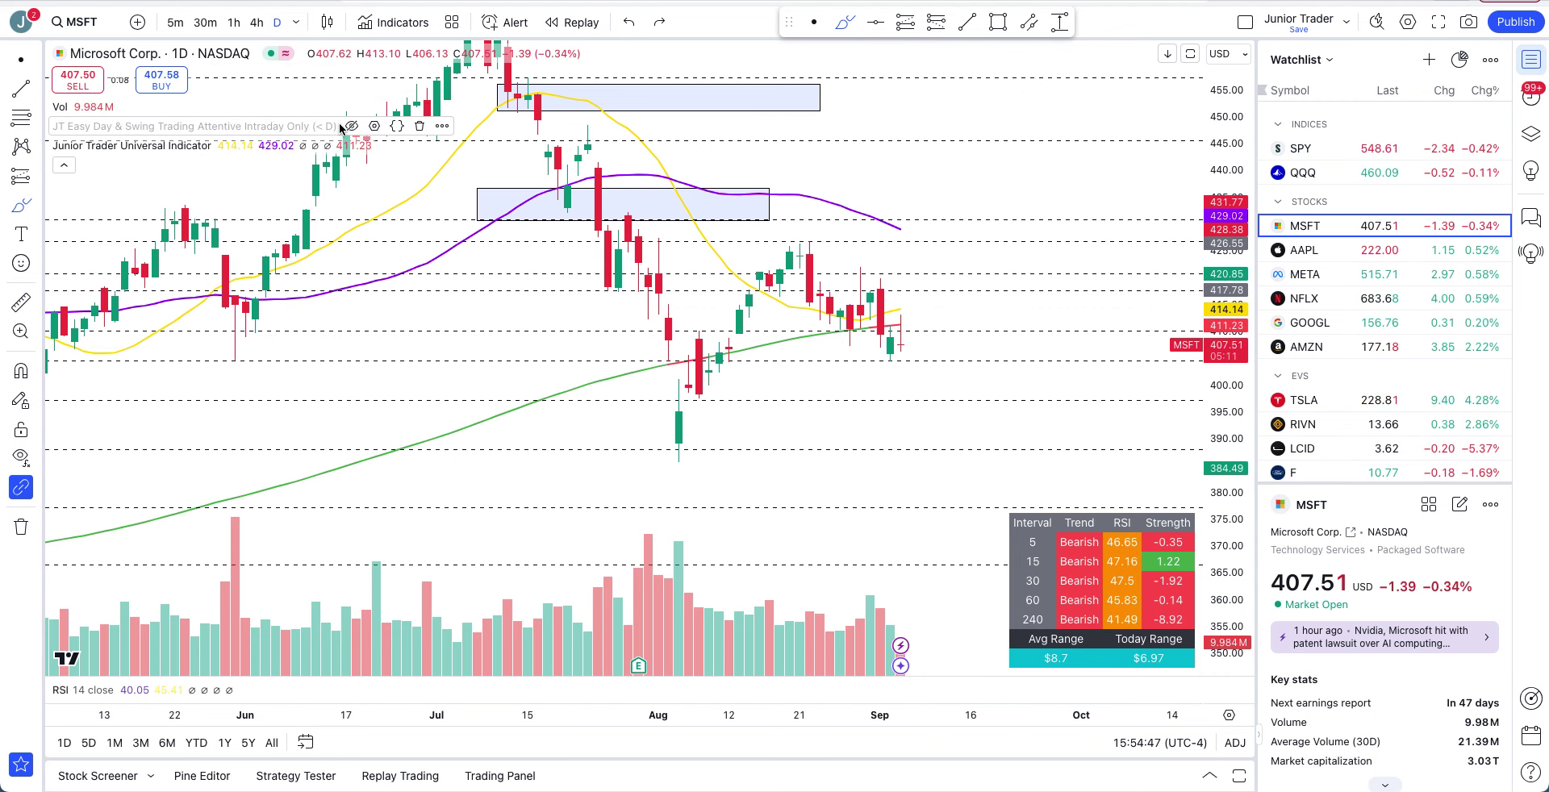
scroll(637, 404, down, 5)
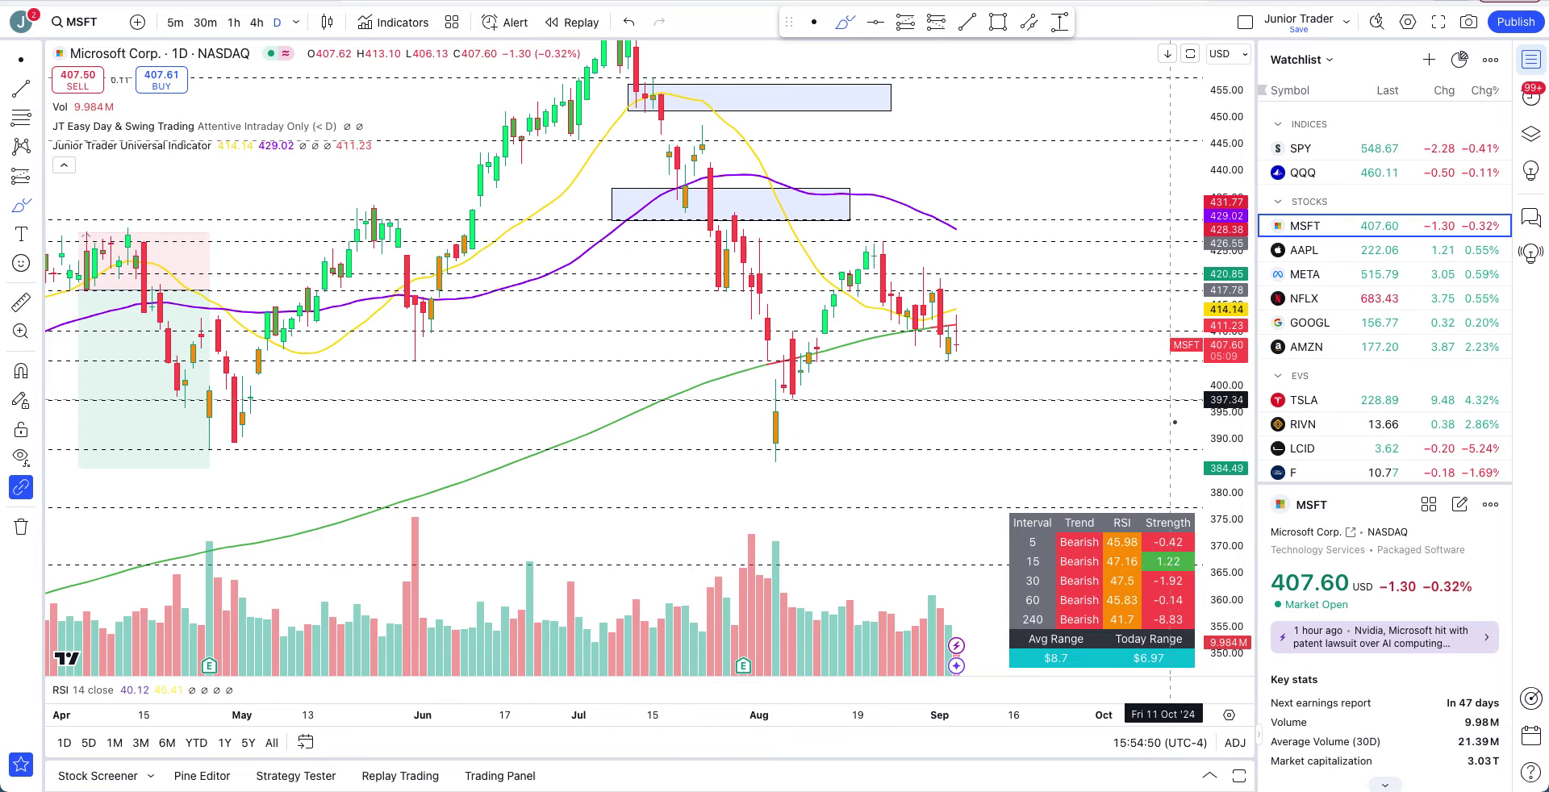
drag(1242, 516, 1248, 391)
scroll(1106, 393, up, 1)
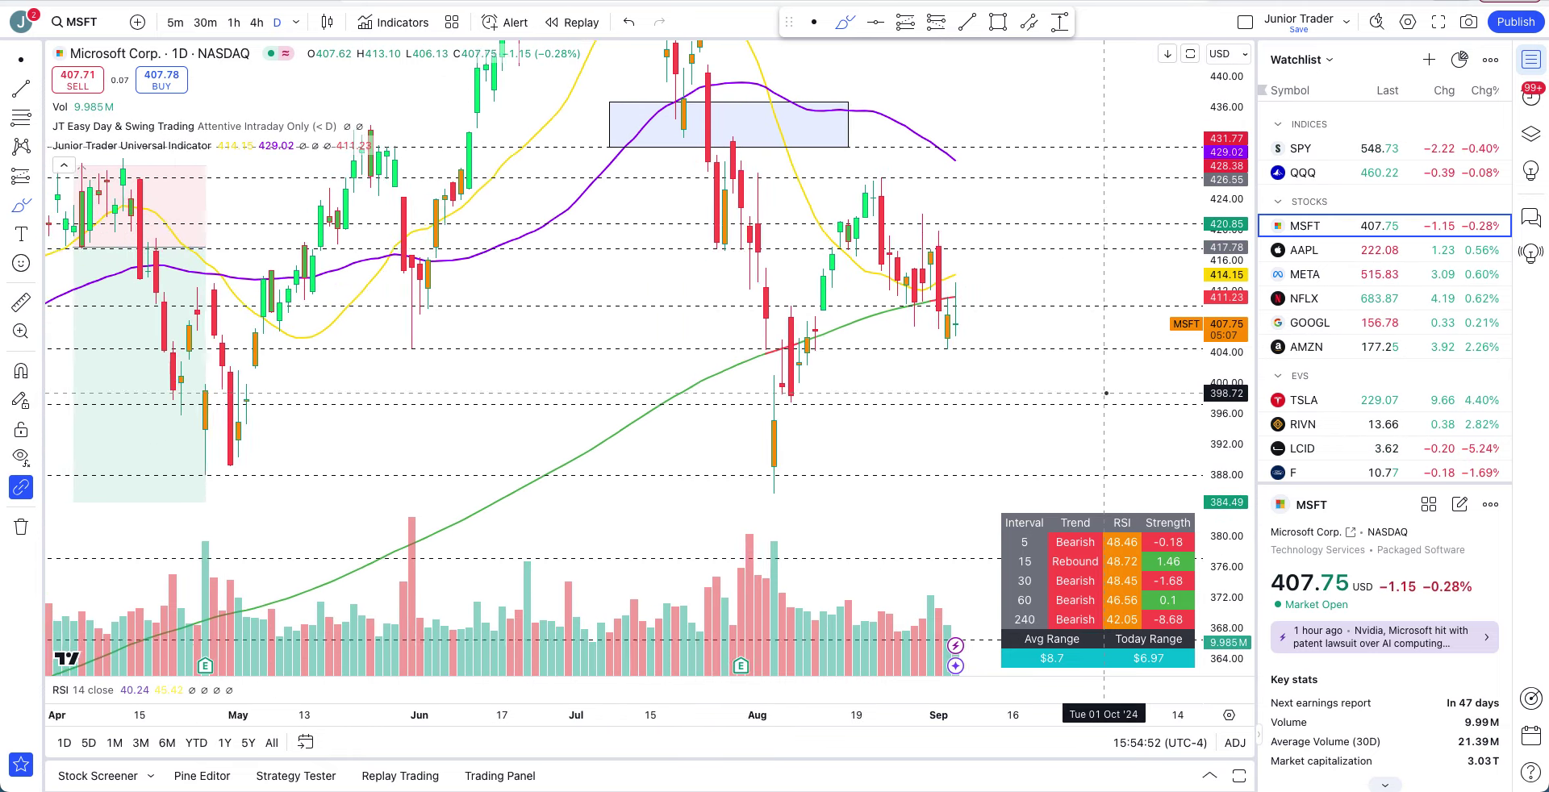
scroll(1106, 393, up, 5)
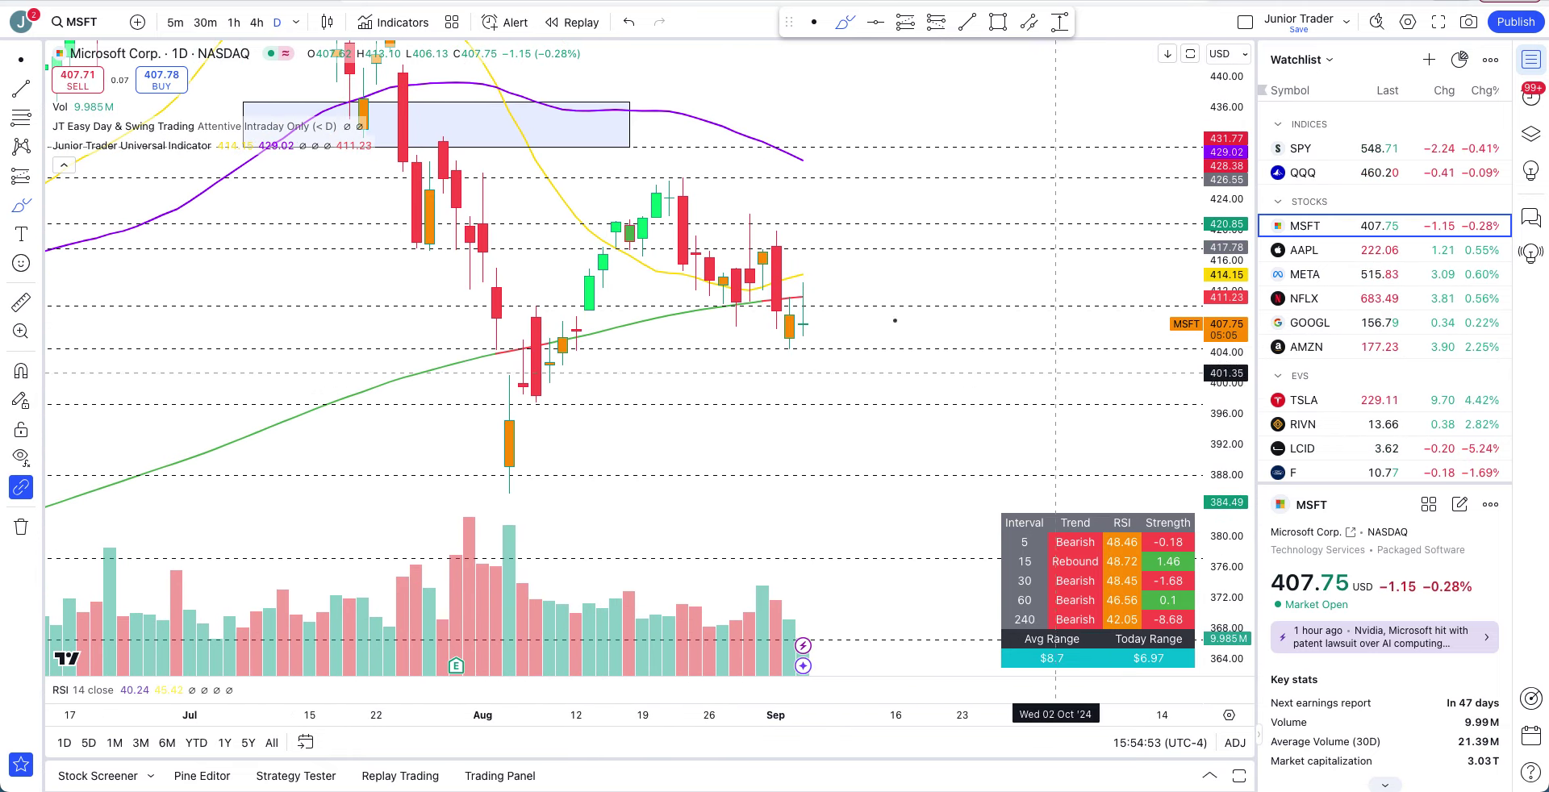
Brush marks under the late-August MSFT peak and beside the early-September candles, and undo them
click(670, 212)
click(777, 314)
key(ctrl+z)
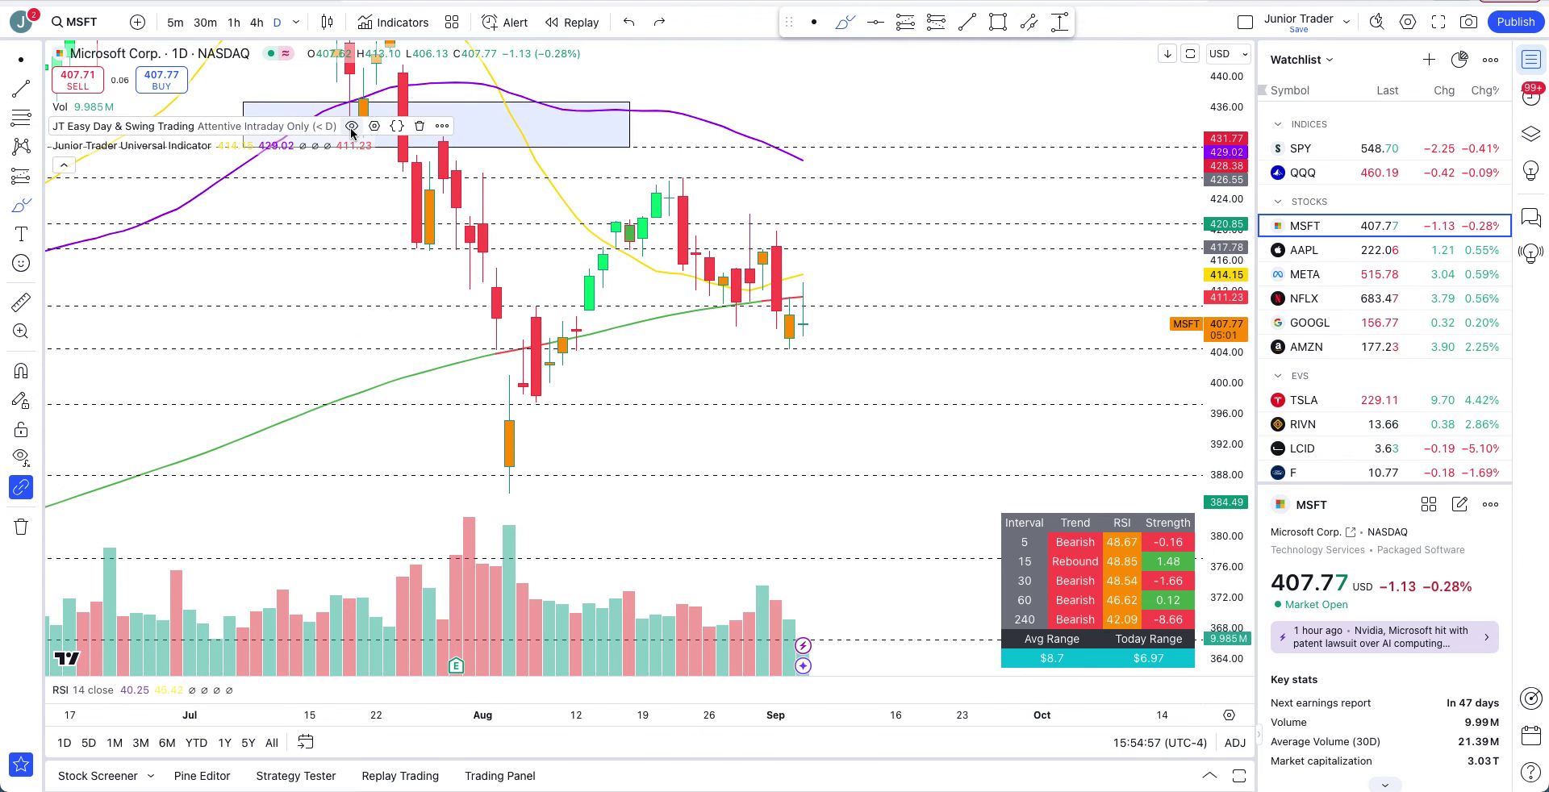
Hide the JT Easy Day & Swing Trading indicator, and switch MSFT to the 1-hour interval with the recent price action enlarged
click(351, 128)
click(235, 23)
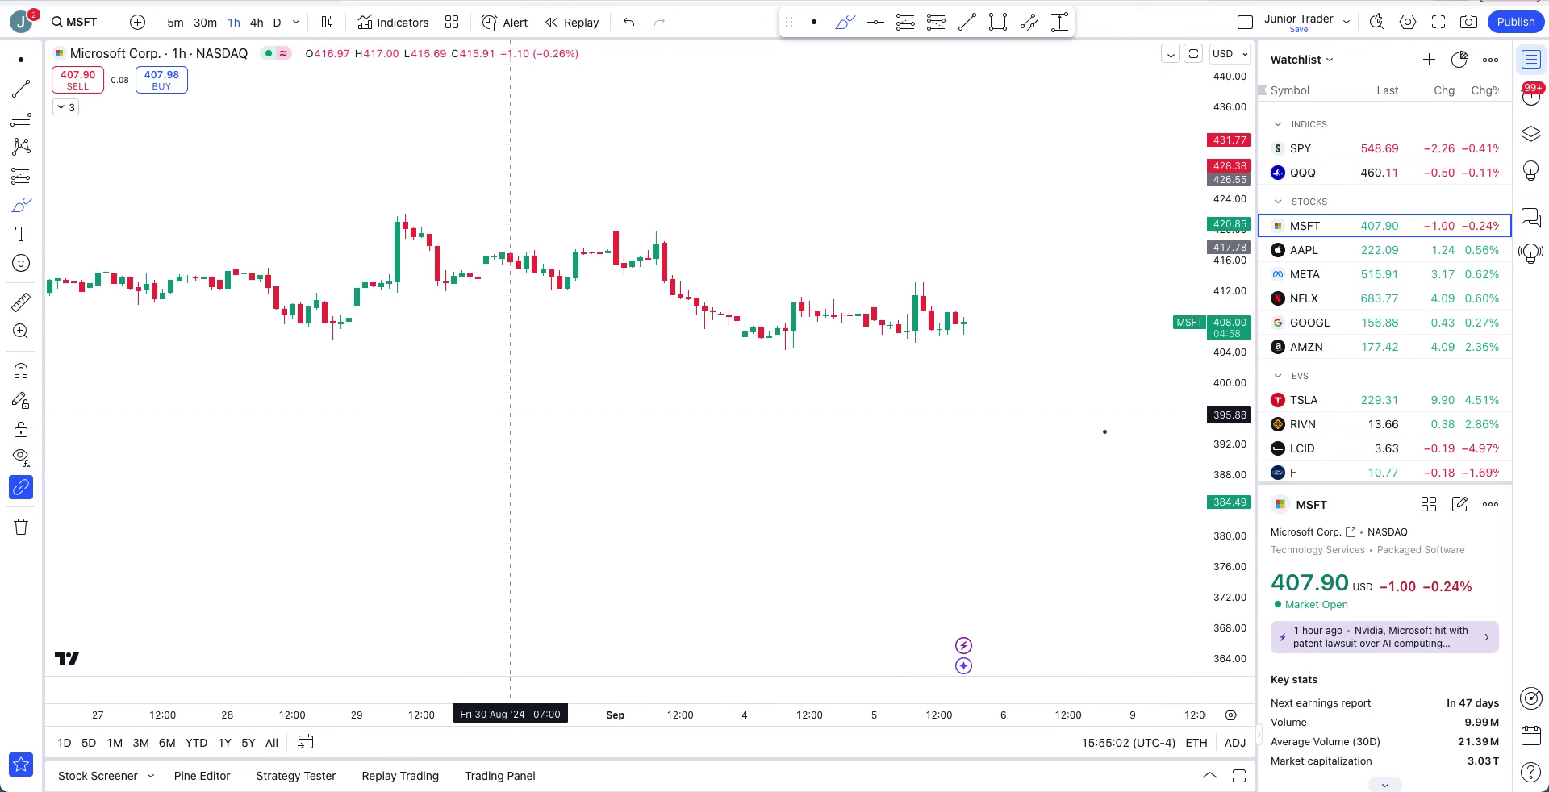
drag(1231, 347, 1245, 164)
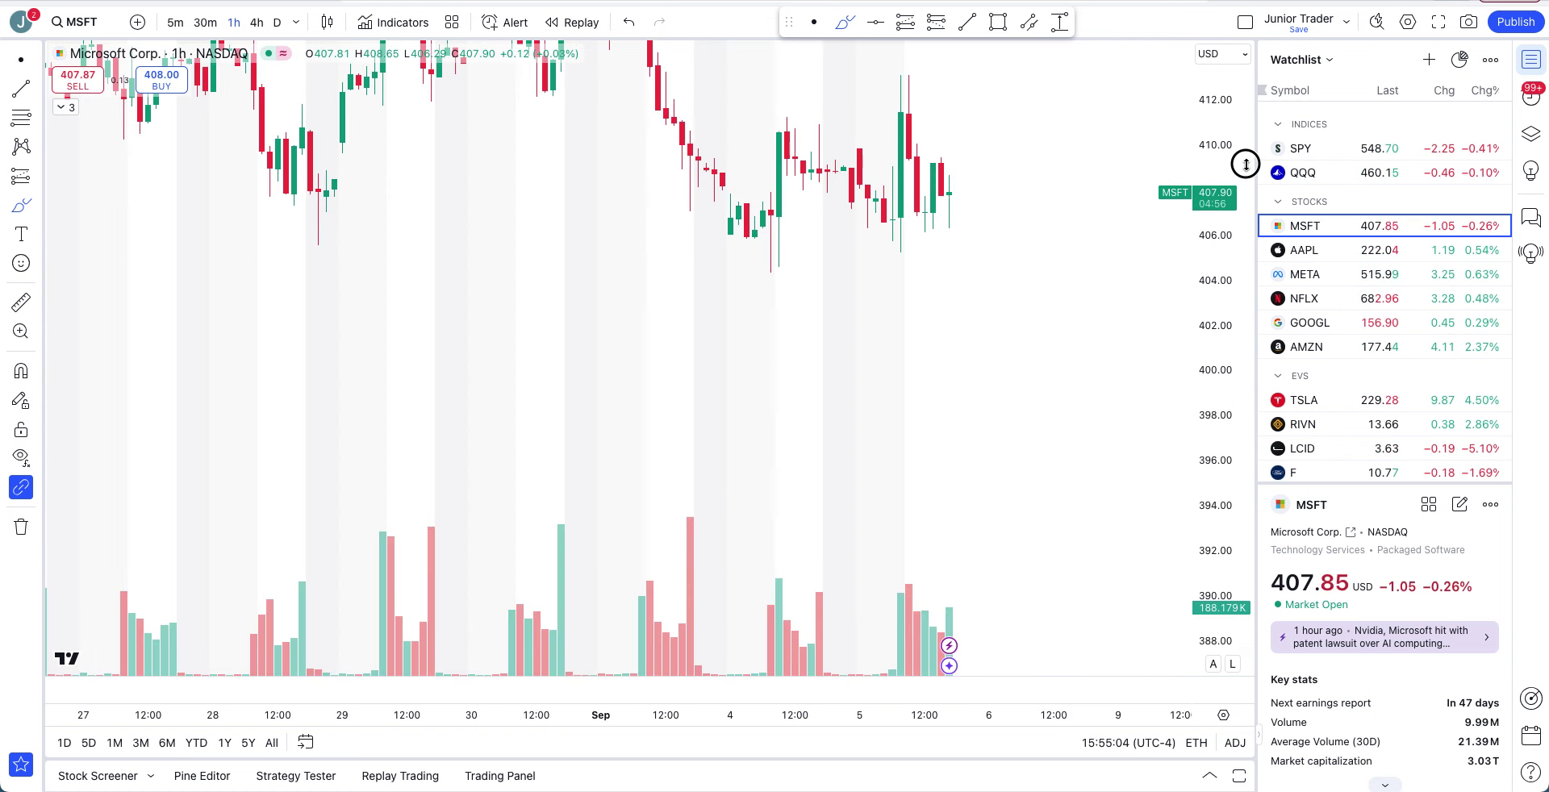
click(810, 23)
drag(866, 84, 763, 321)
Brush a mark over the twin MSFT peaks near 420 at the start of September, and undo it
scroll(764, 320, down, 5)
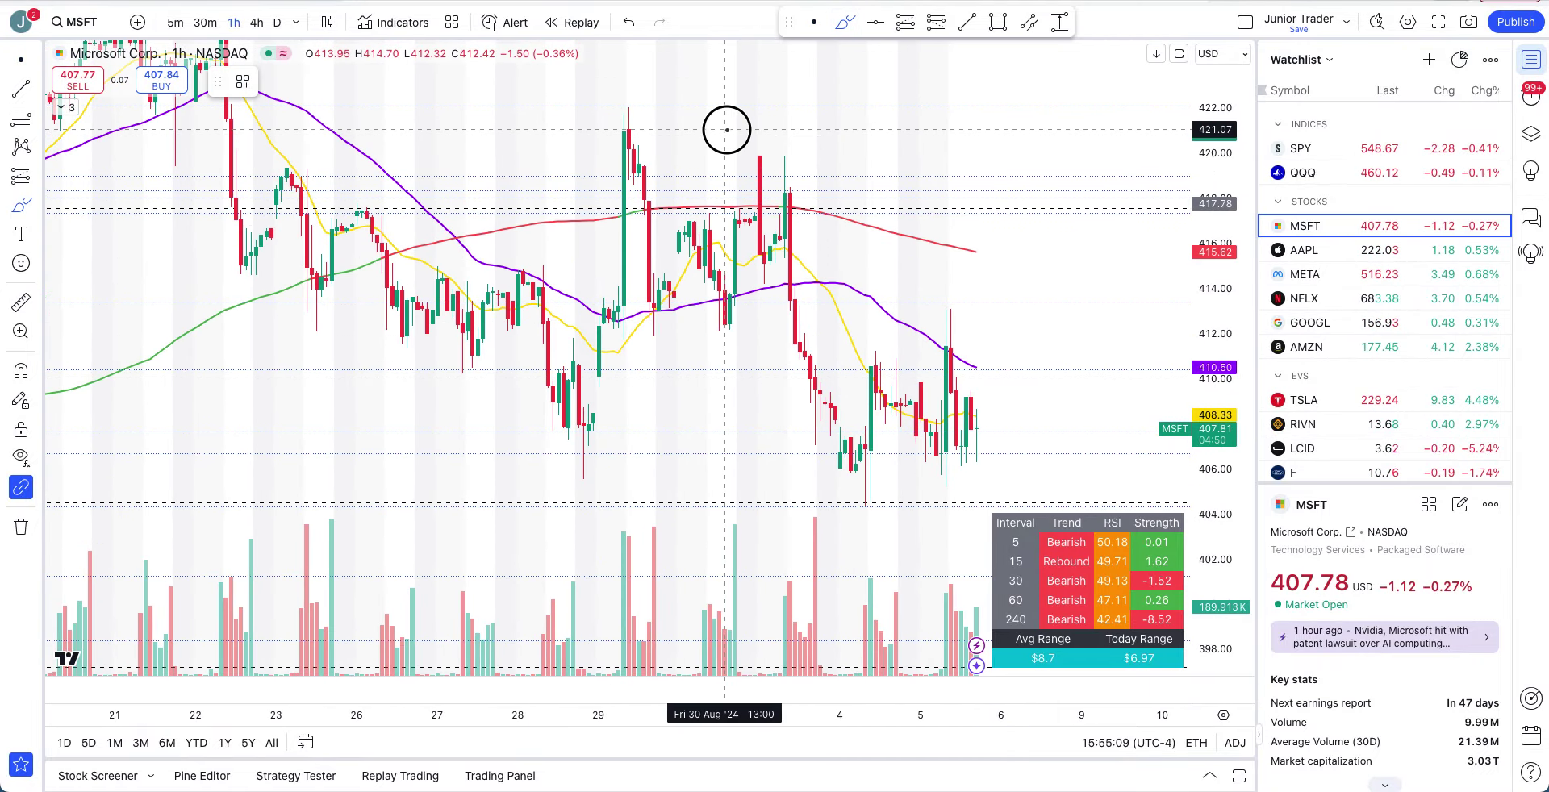
drag(733, 129, 810, 159)
key(ctrl+z)
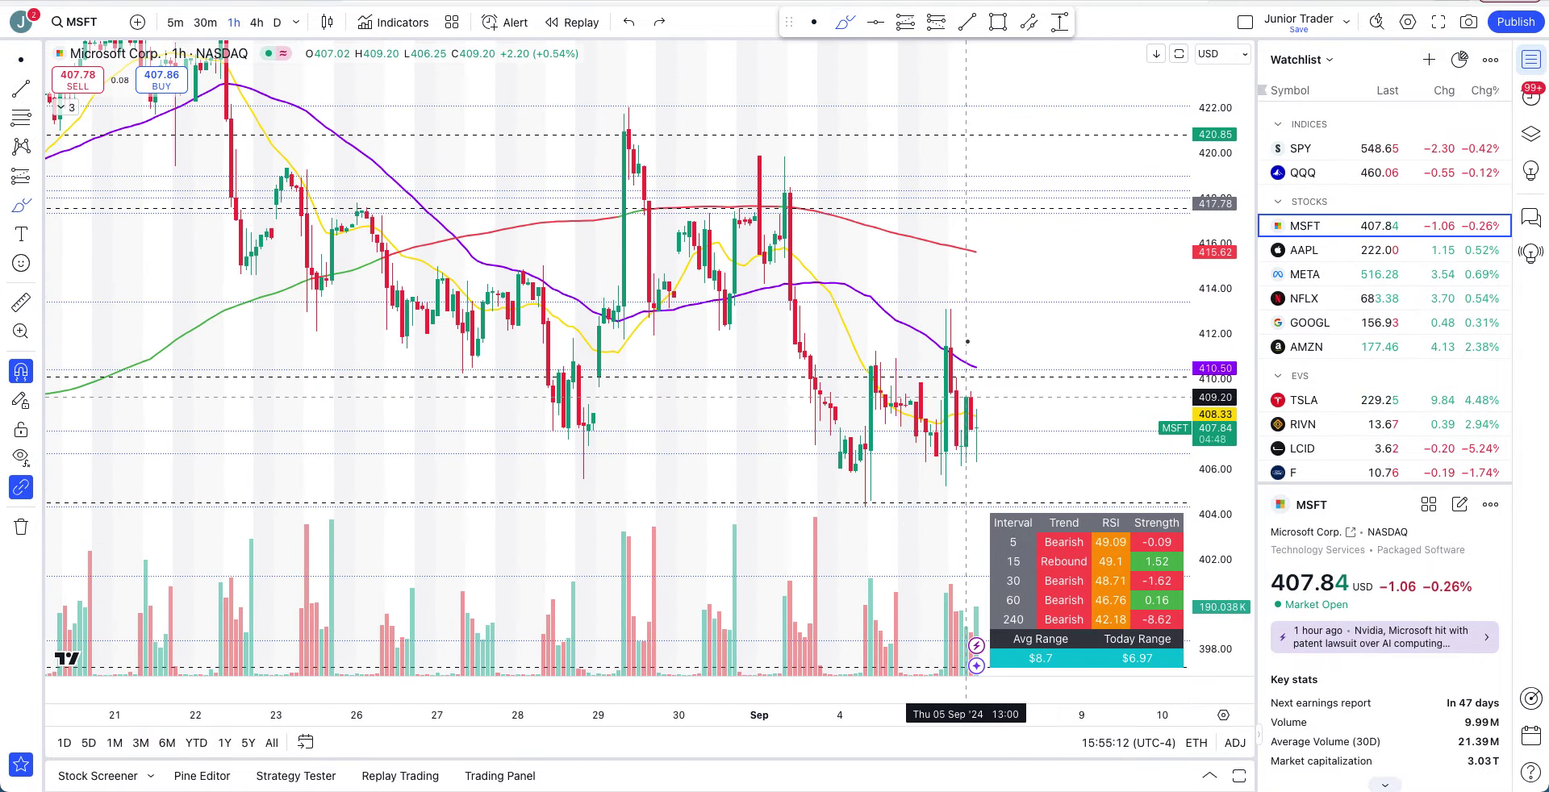
Show the JT Easy Day & Swing Trading indicator on the 1-hour MSFT chart, and brush a mark at about 412.5 and undo it
click(65, 107)
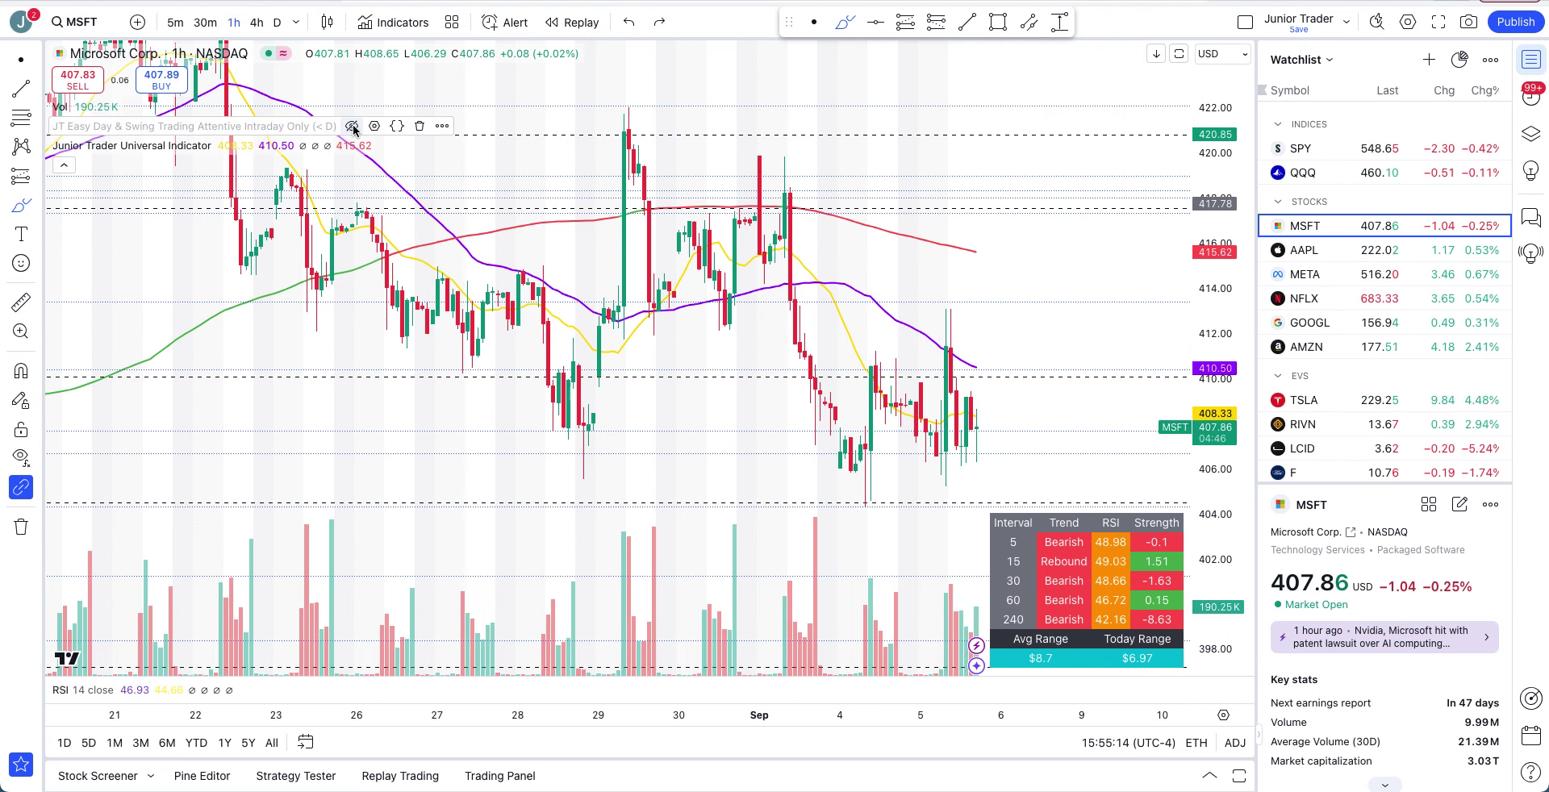
scroll(895, 340, up, 2)
mouse_move(839, 317)
mouse_down()
mouse_move(906, 356)
mouse_move(868, 323)
mouse_up()
key(ctrl+z)
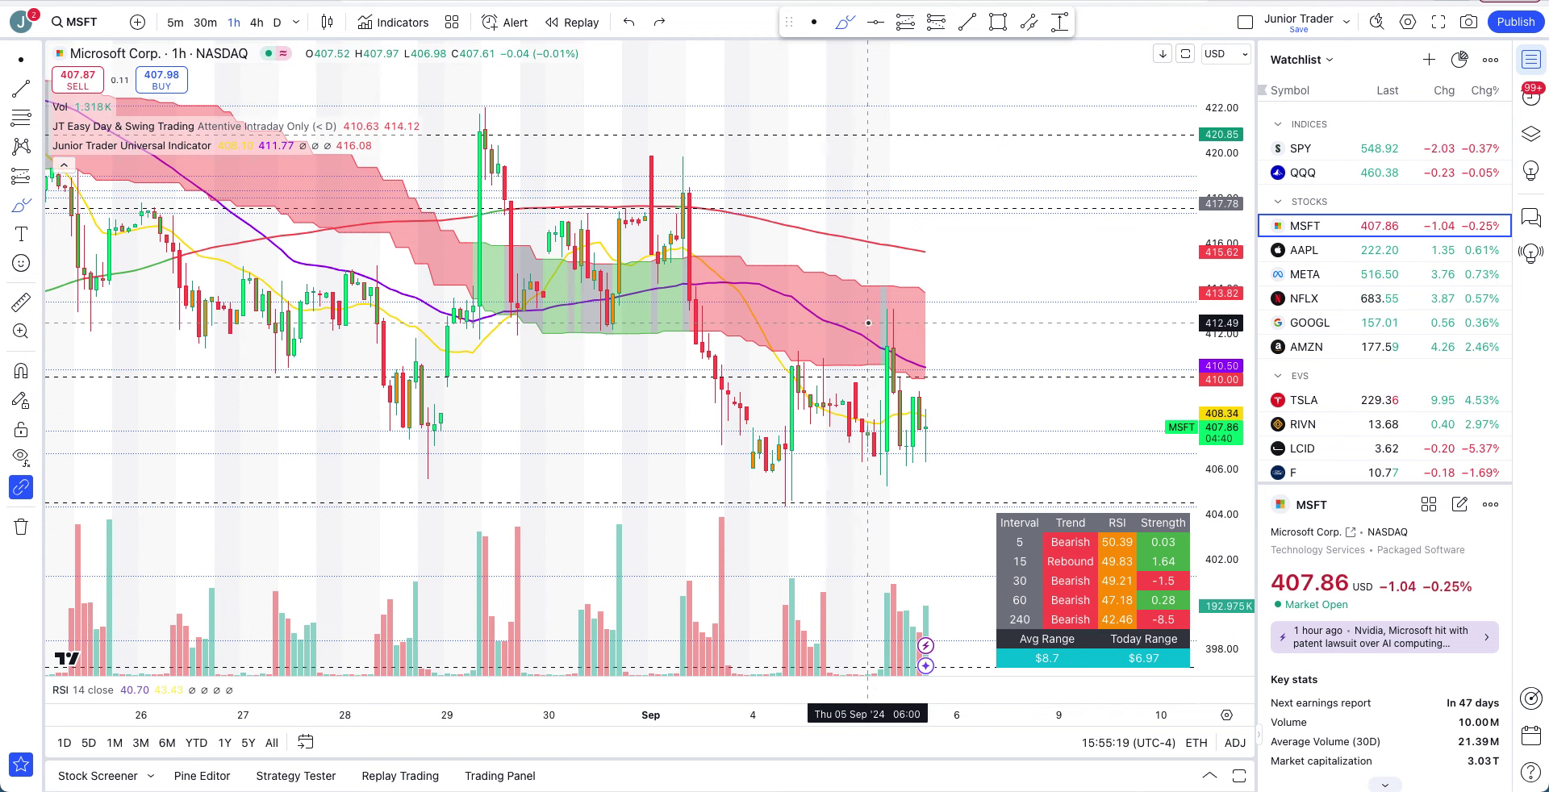
Brush a short downward line from the 5 September MSFT peak at about 413 to 412.6, and undo it
scroll(993, 371, down, 3)
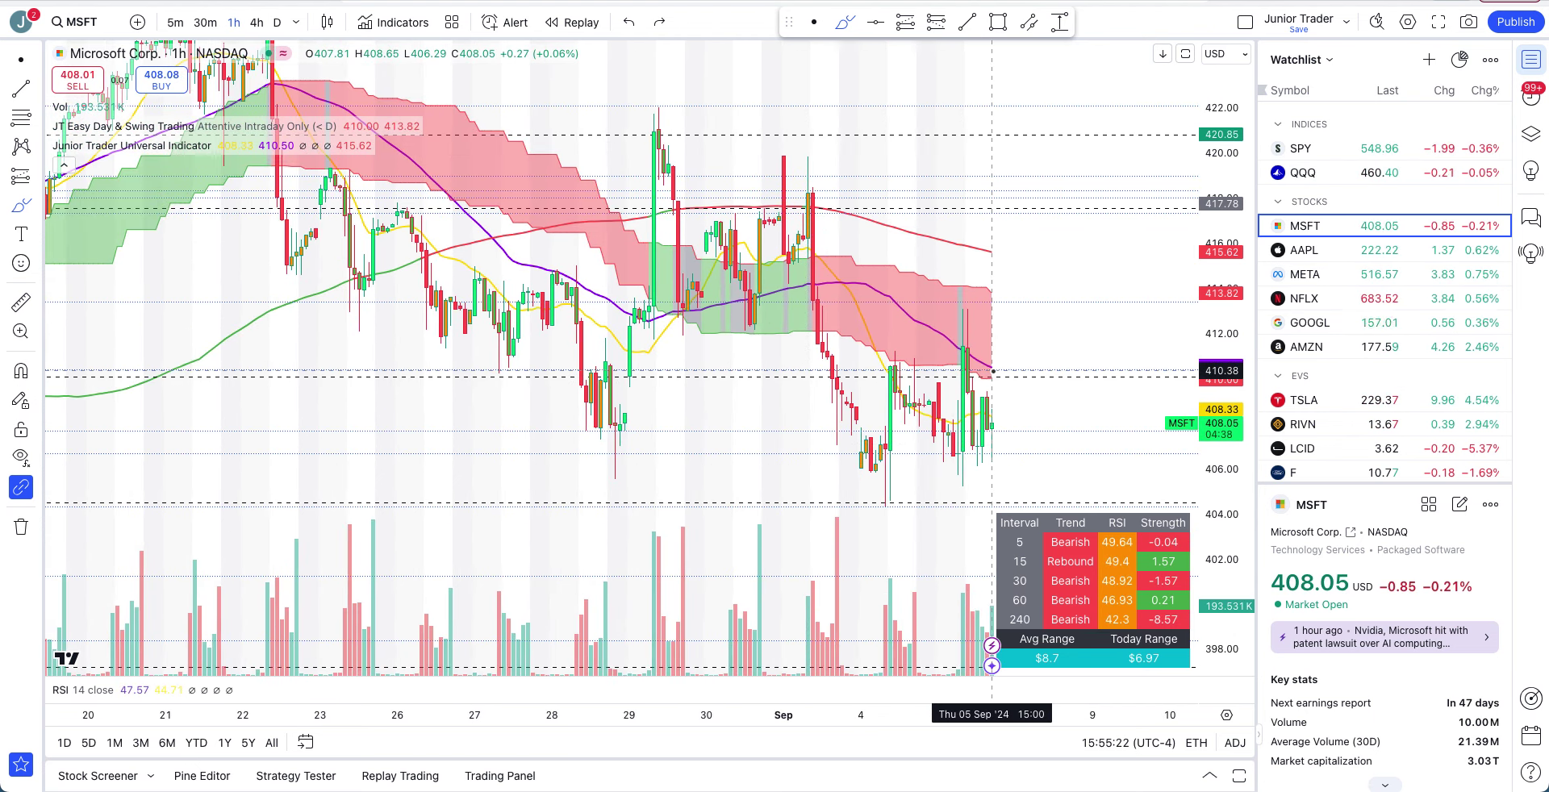
scroll(992, 372, up, 3)
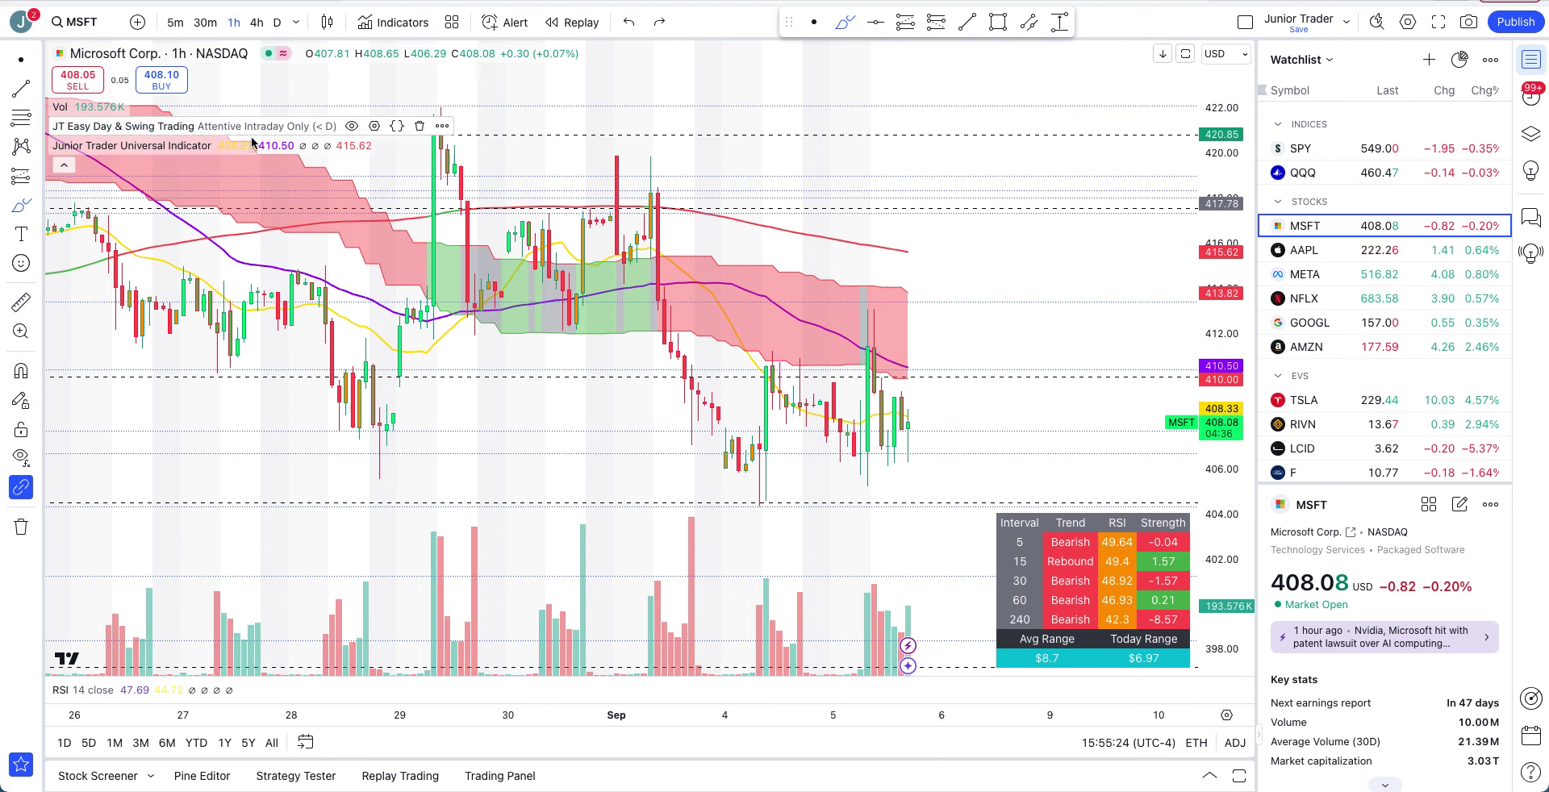
drag(870, 310, 901, 320)
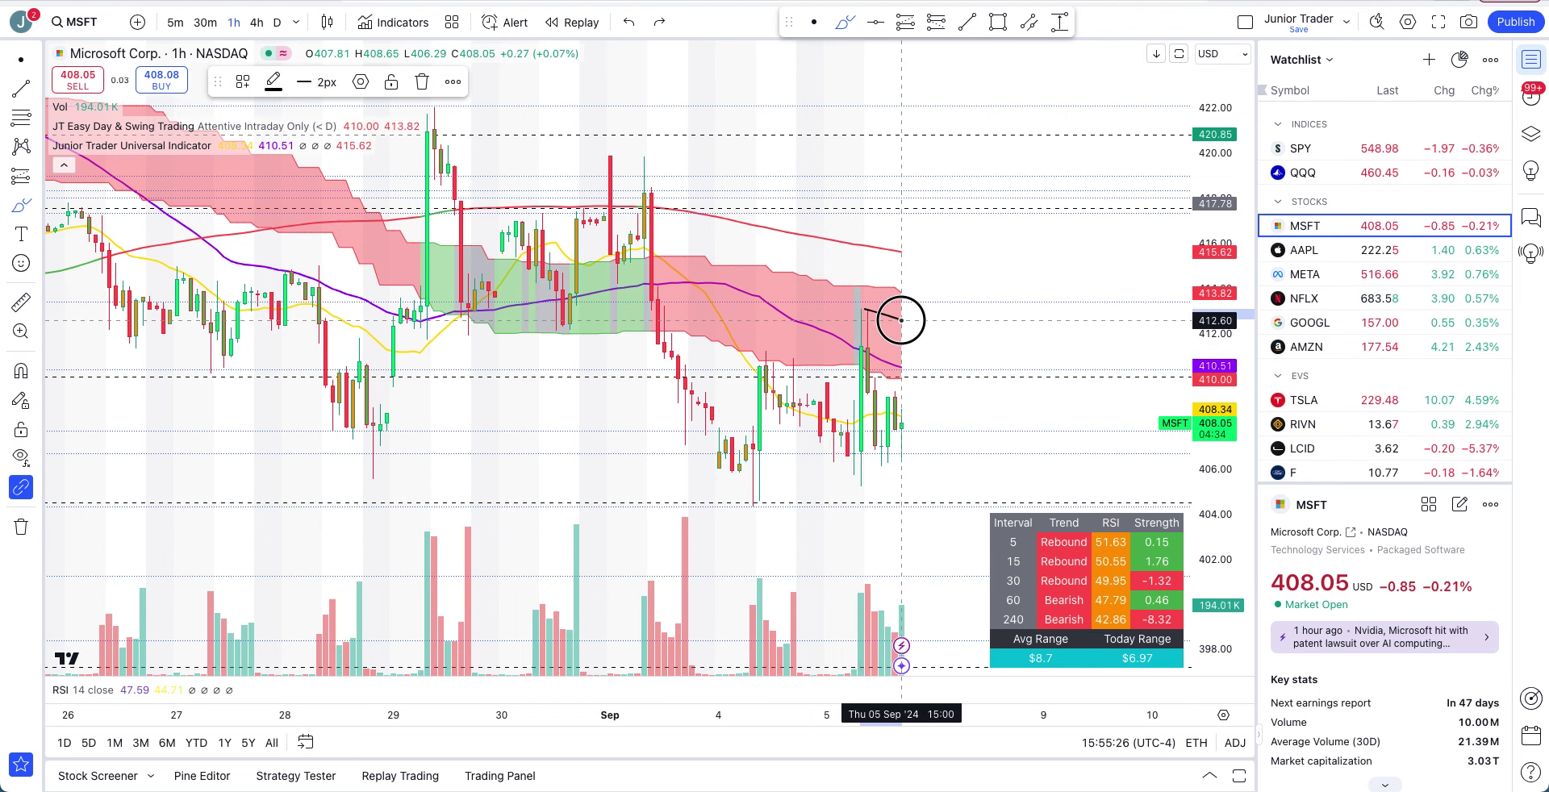
key(ctrl+z)
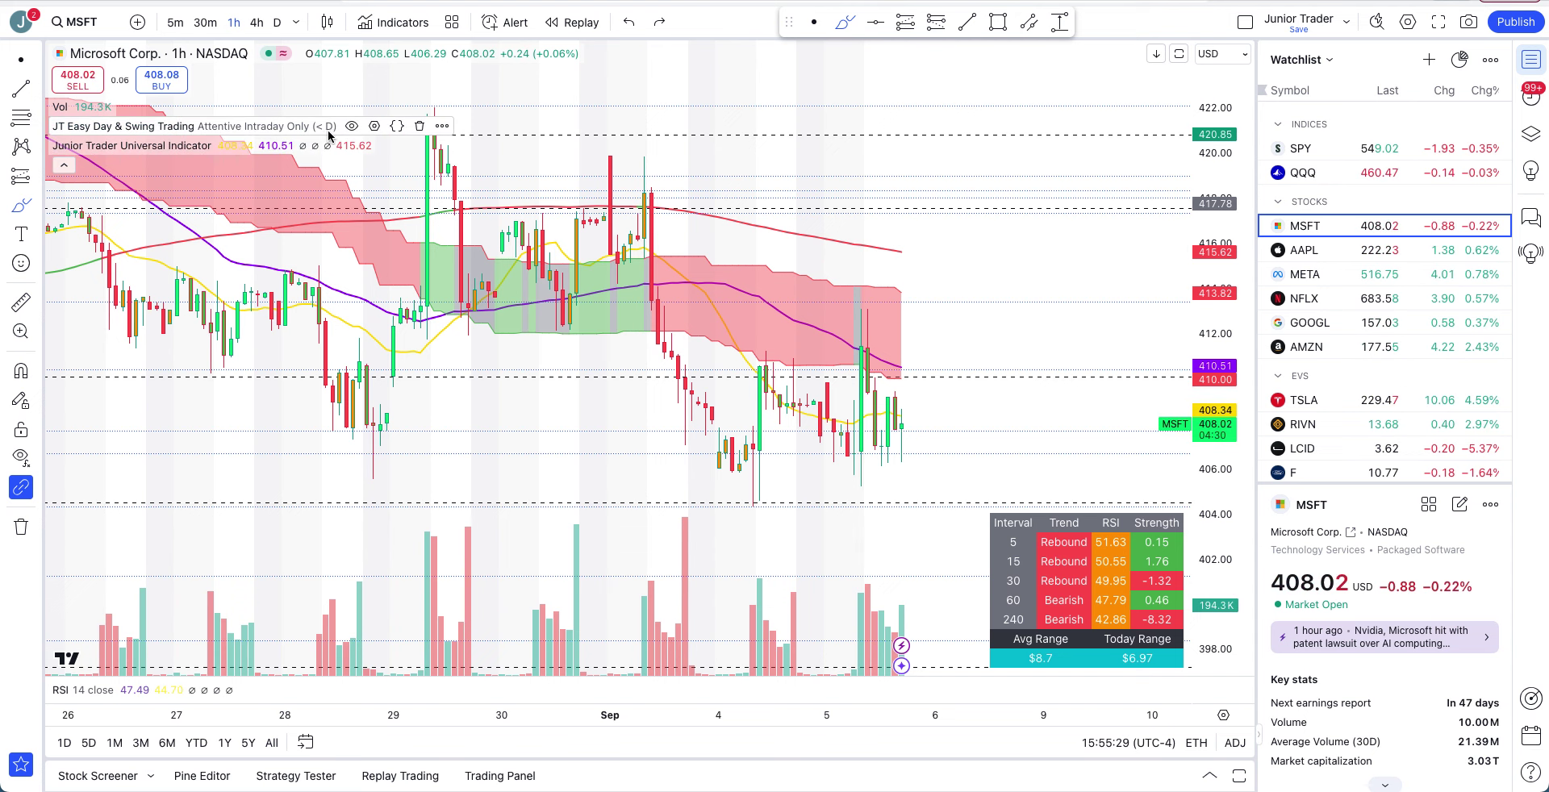
Hide the JT Easy Day & Swing Trading indicator on the 1-hour MSFT chart and collapse the indicator list
click(347, 127)
click(64, 167)
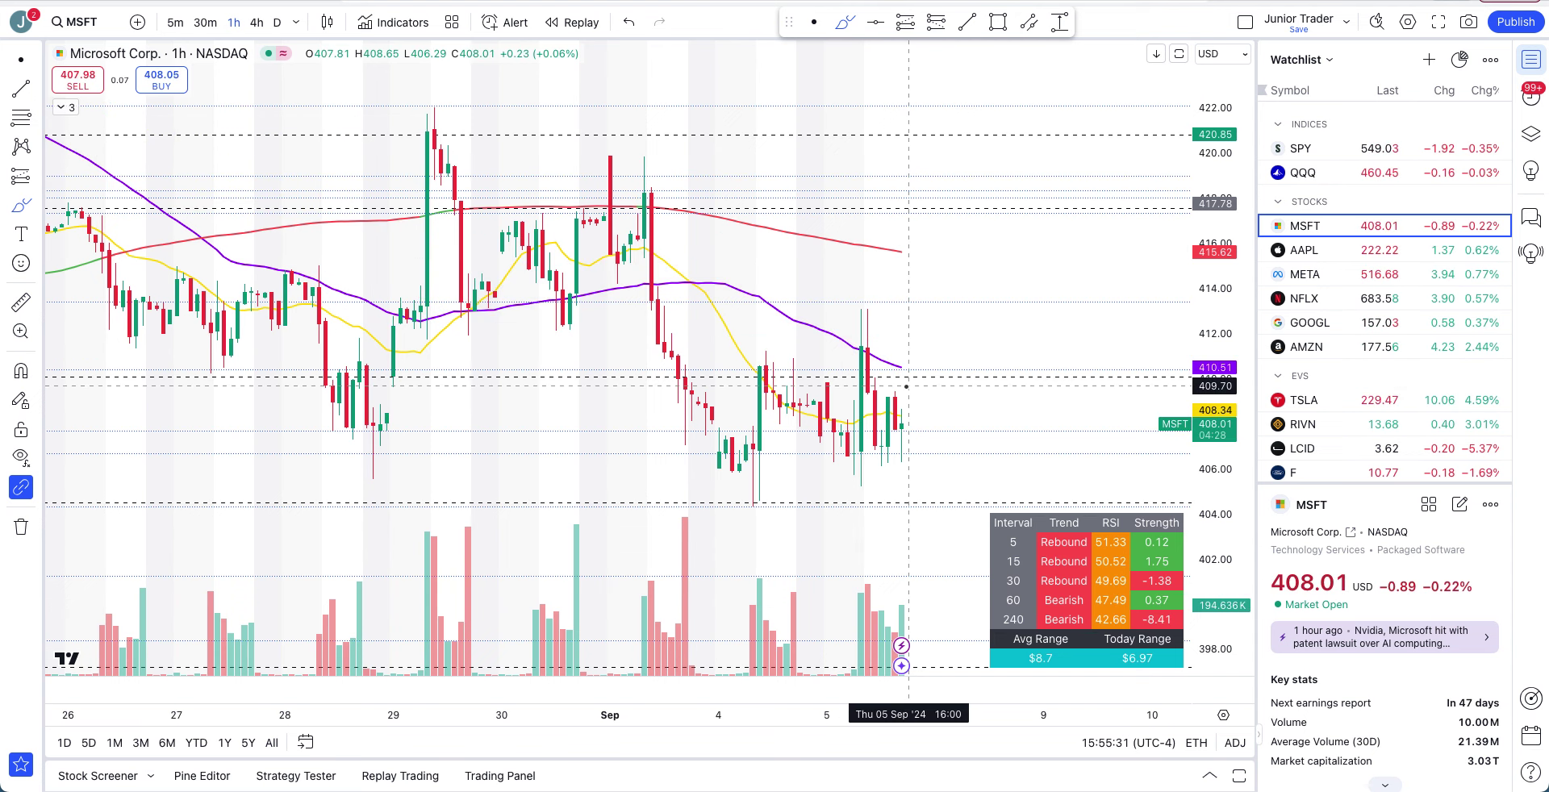
Brush a mark along the dashed level at about 410.1 around the latest MSFT candles, and undo it
scroll(896, 388, left, 5)
scroll(905, 386, up, 2)
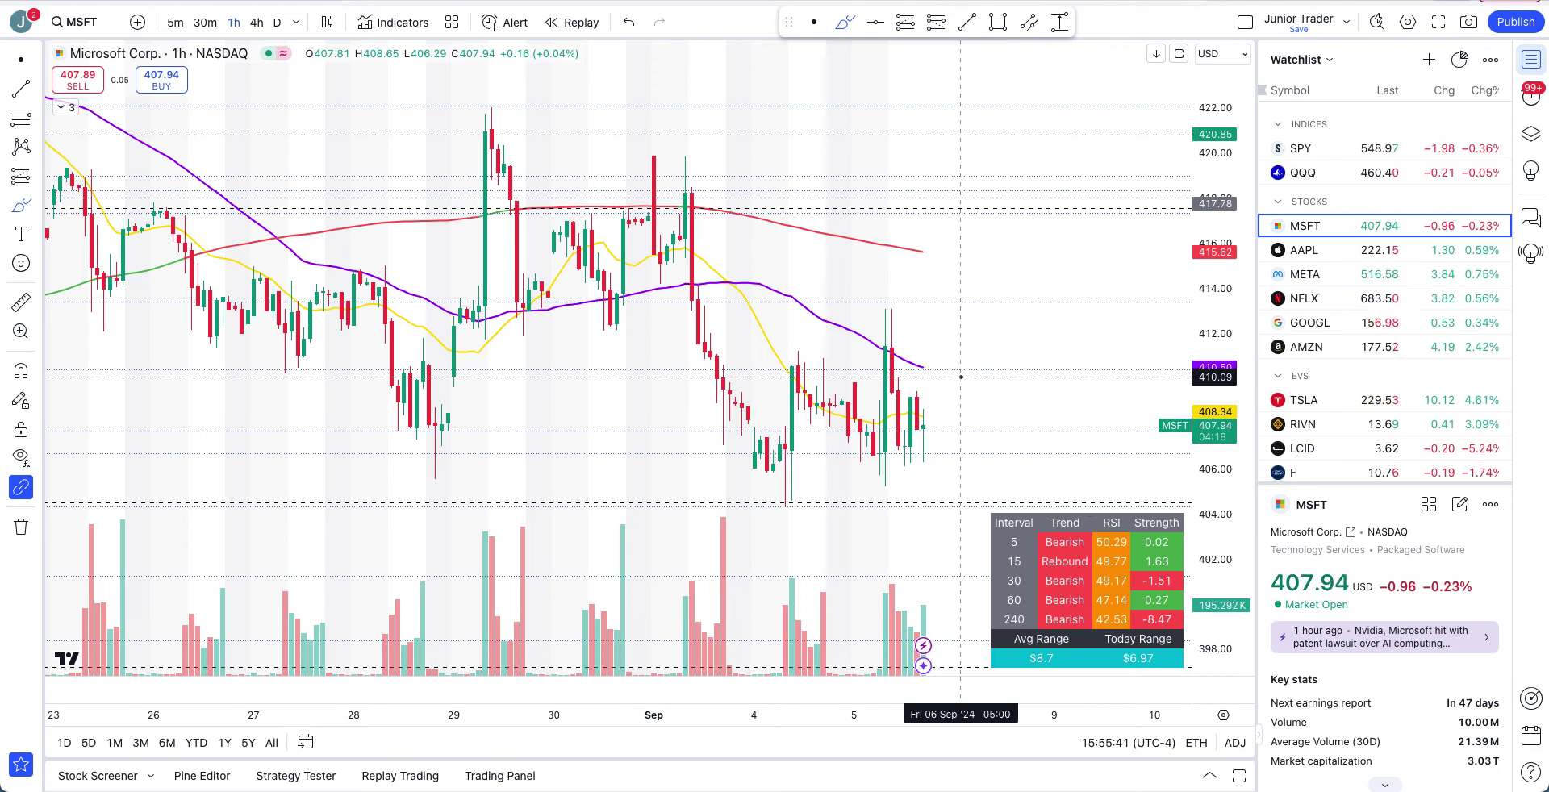
drag(961, 377, 890, 376)
key(super+z)
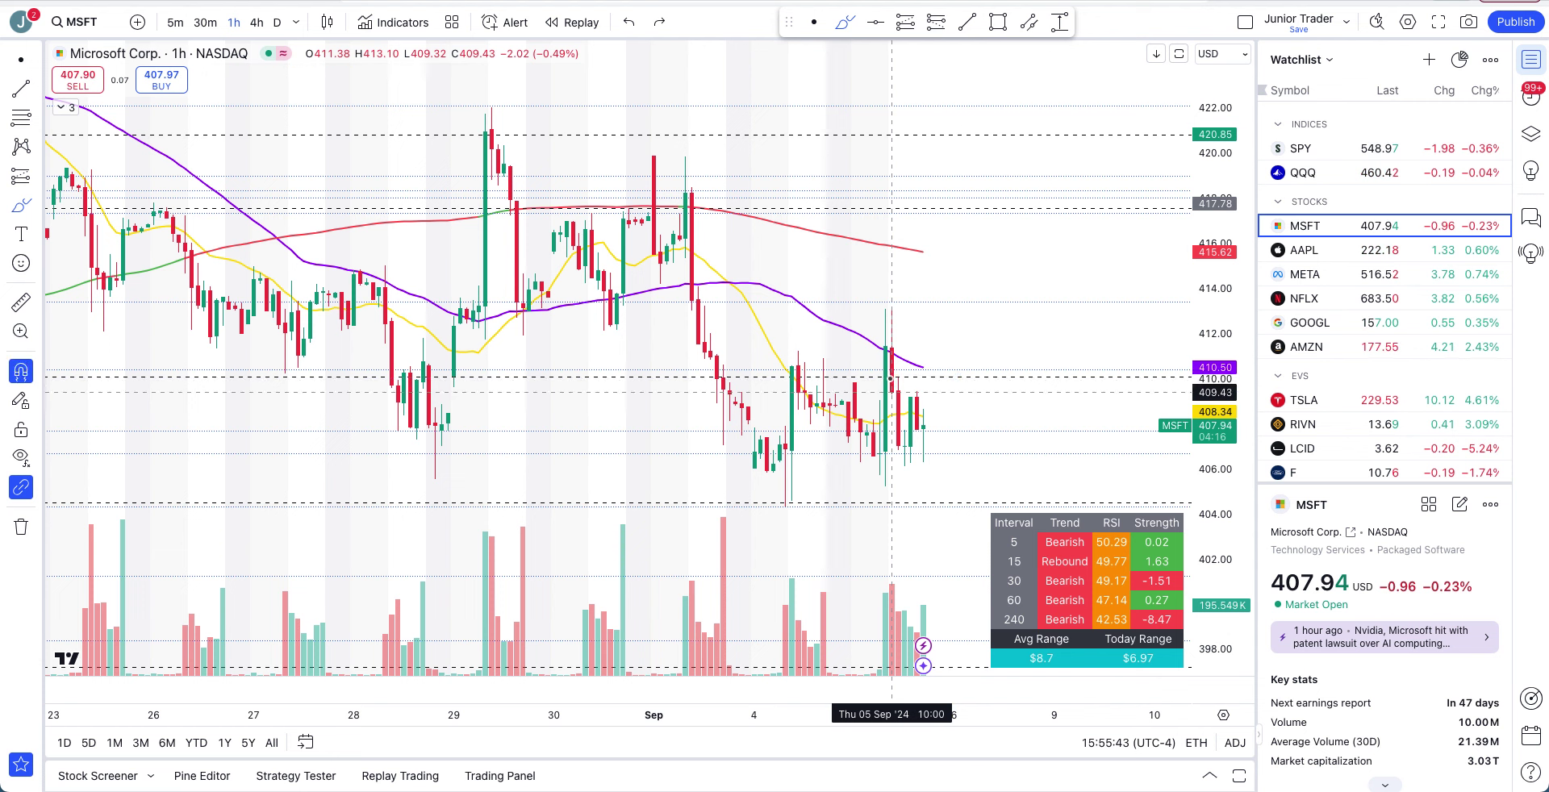
Brush a loop around the 5 September MSFT lows between about 405 and 407 with a short downward stroke beside it, and undo them
mouse_move(936, 460)
mouse_down()
mouse_move(861, 487)
mouse_move(948, 470)
mouse_move(933, 458)
mouse_up()
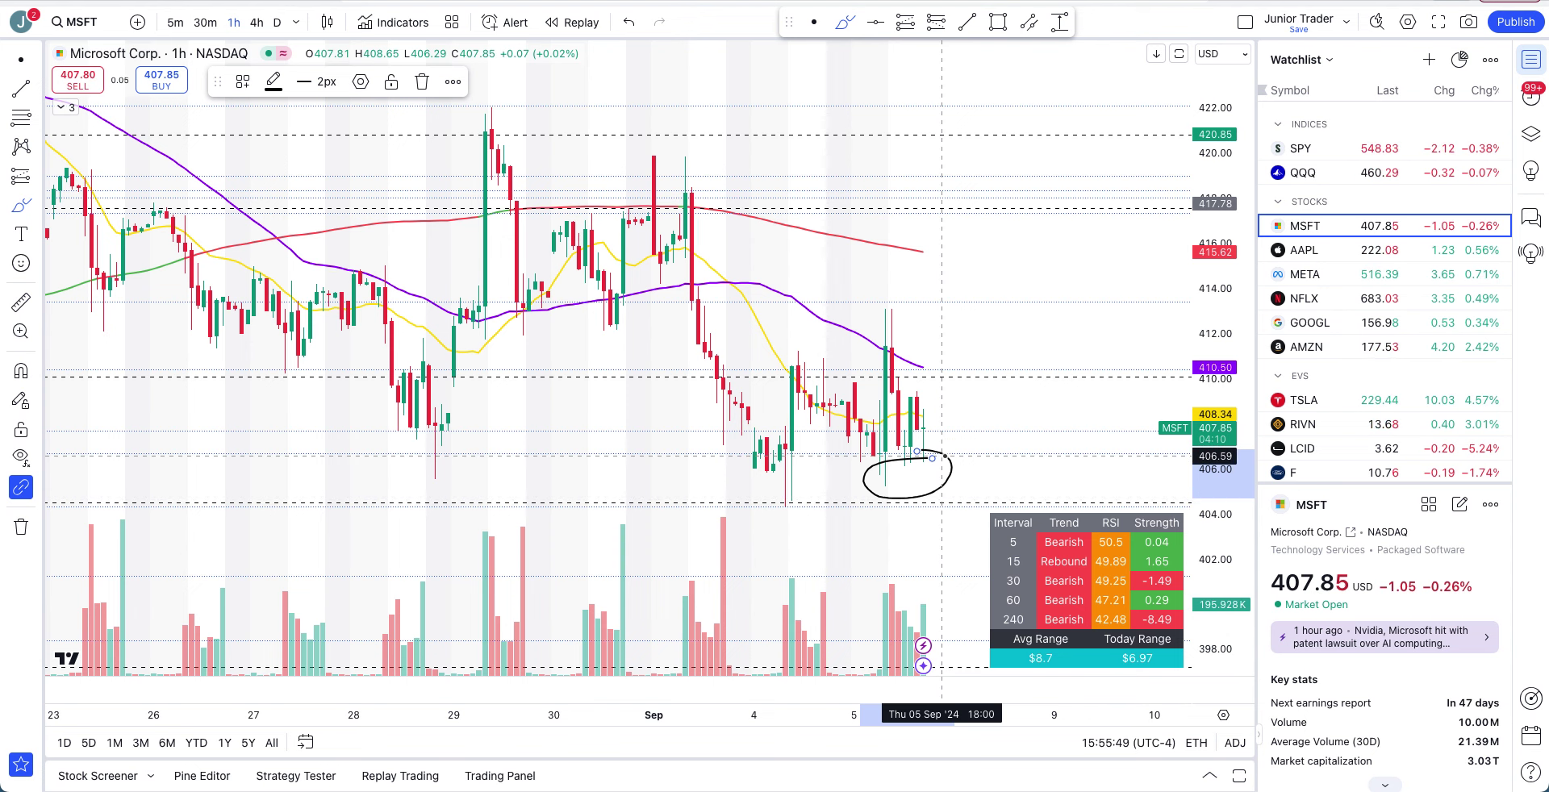
drag(933, 458, 956, 491)
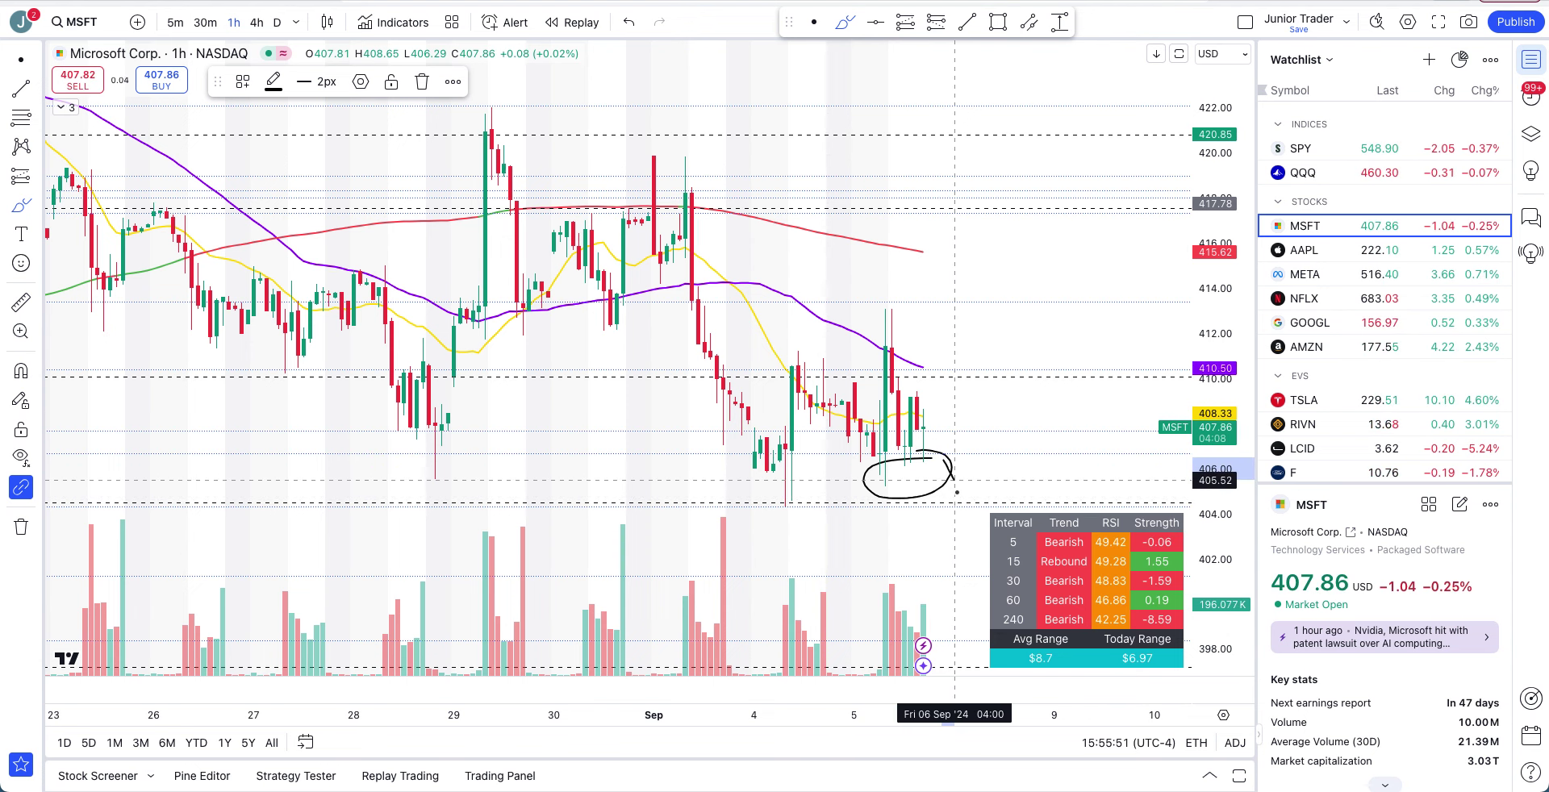
key(ctrl+z)
scroll(957, 491, left, 3)
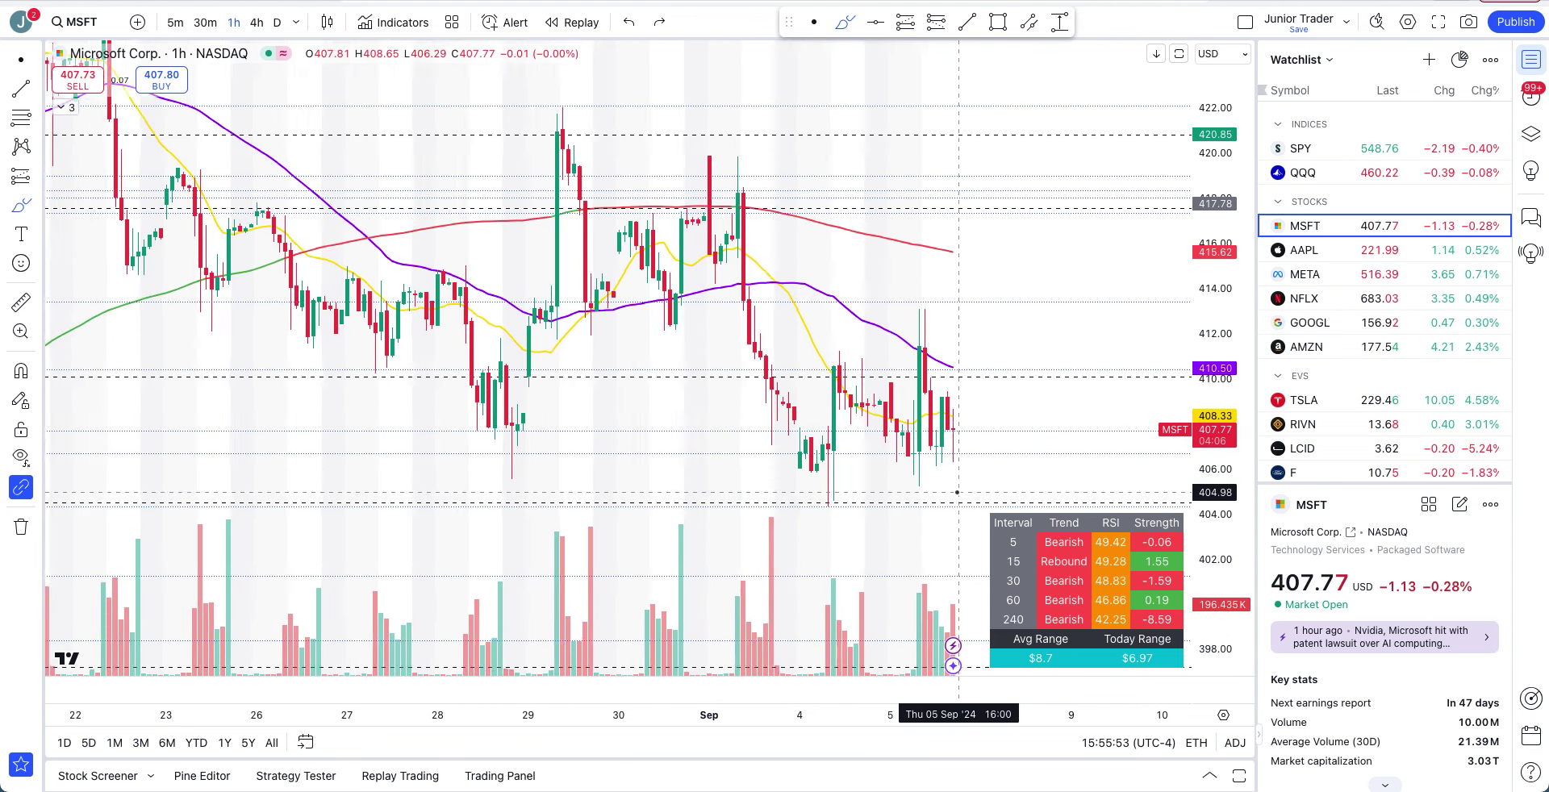
scroll(957, 491, up, 2)
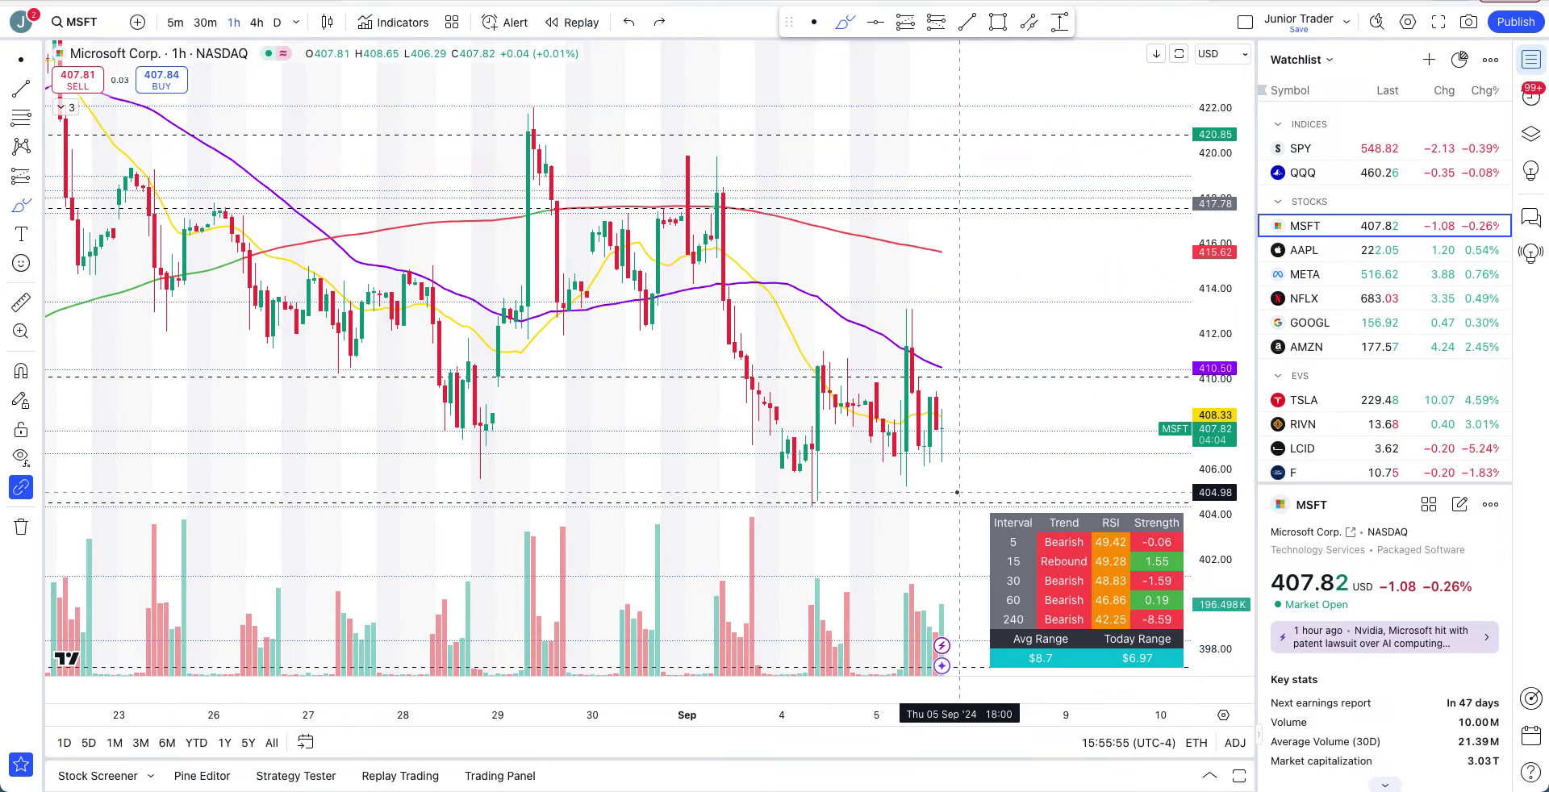
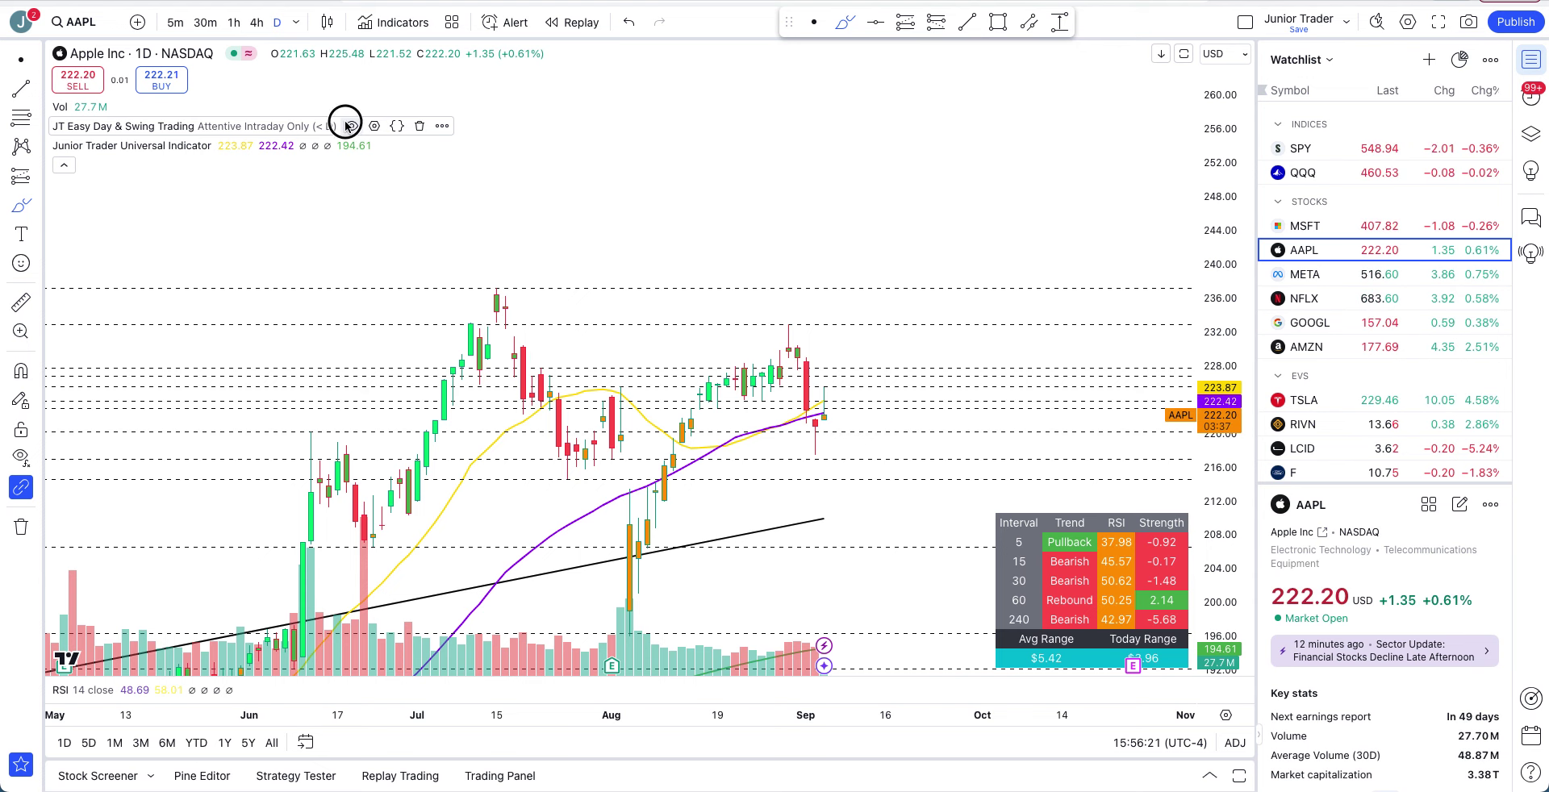
Hide the JT Easy Day & Swing Trading indicator on the AAPL chart and switch to the 1-hour interval
click(349, 126)
click(65, 166)
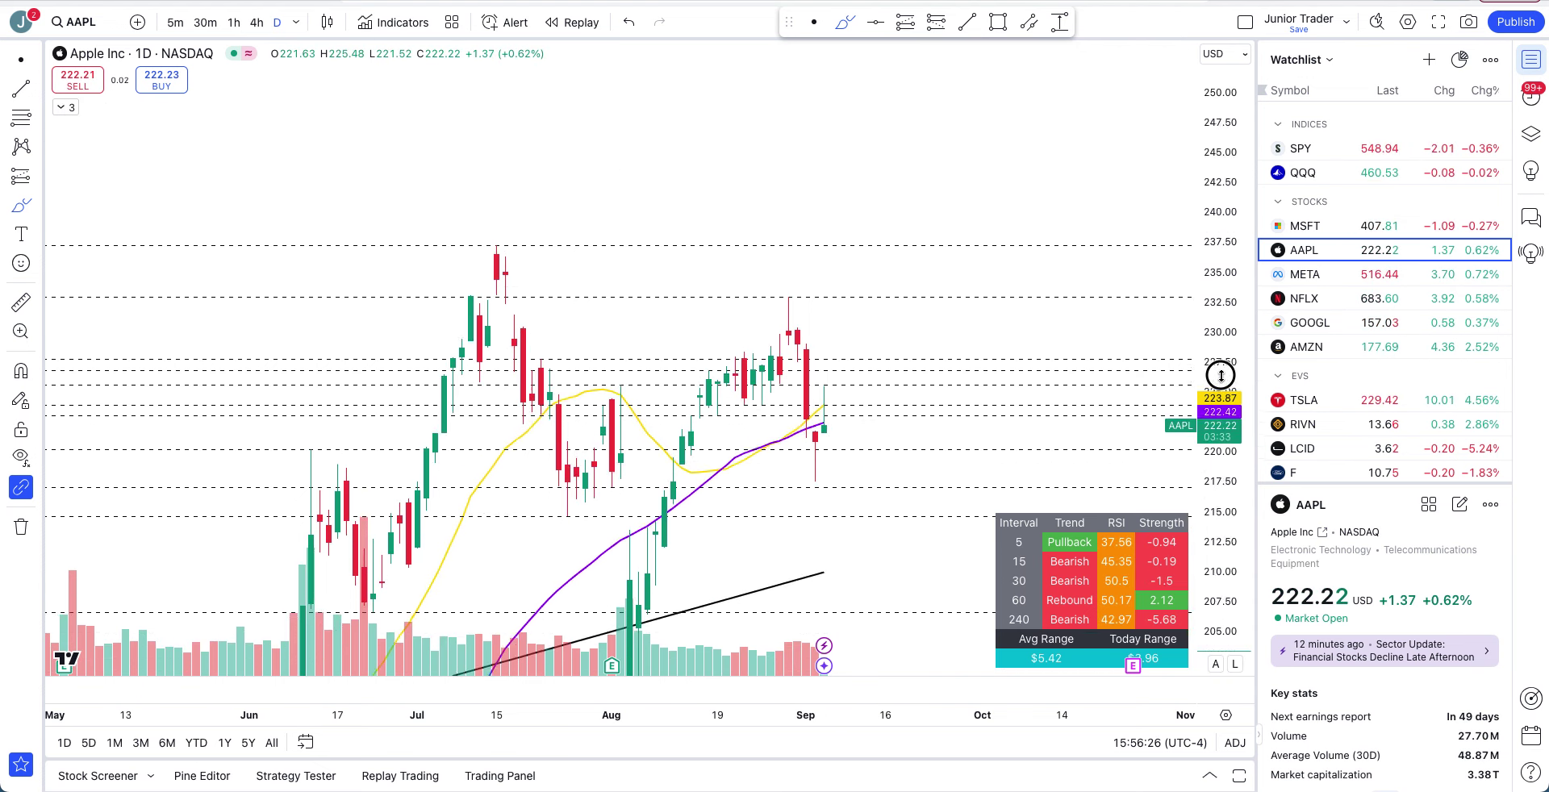
click(232, 23)
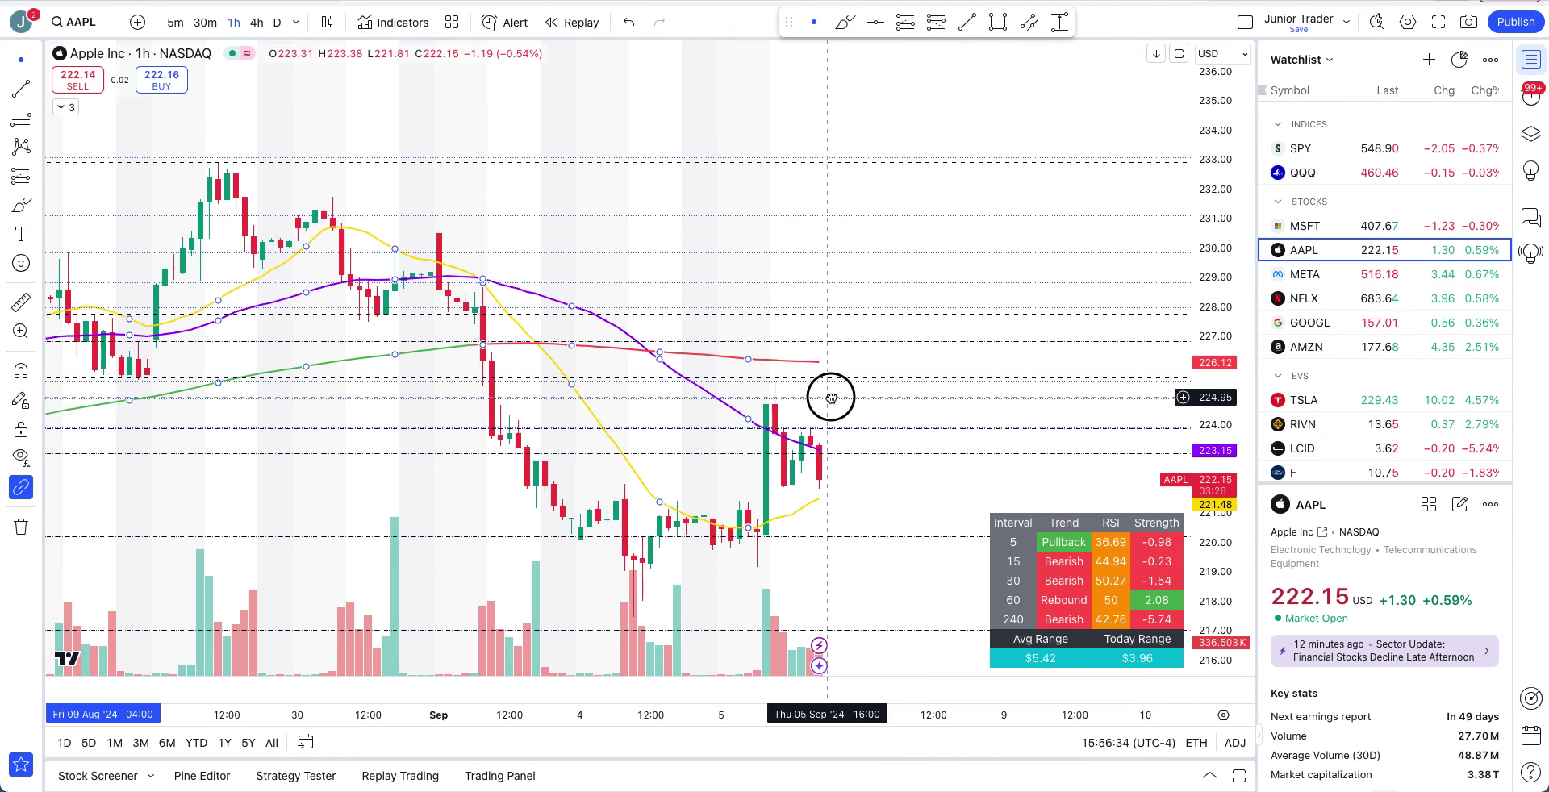
drag(830, 404, 941, 269)
scroll(941, 275, up, 2)
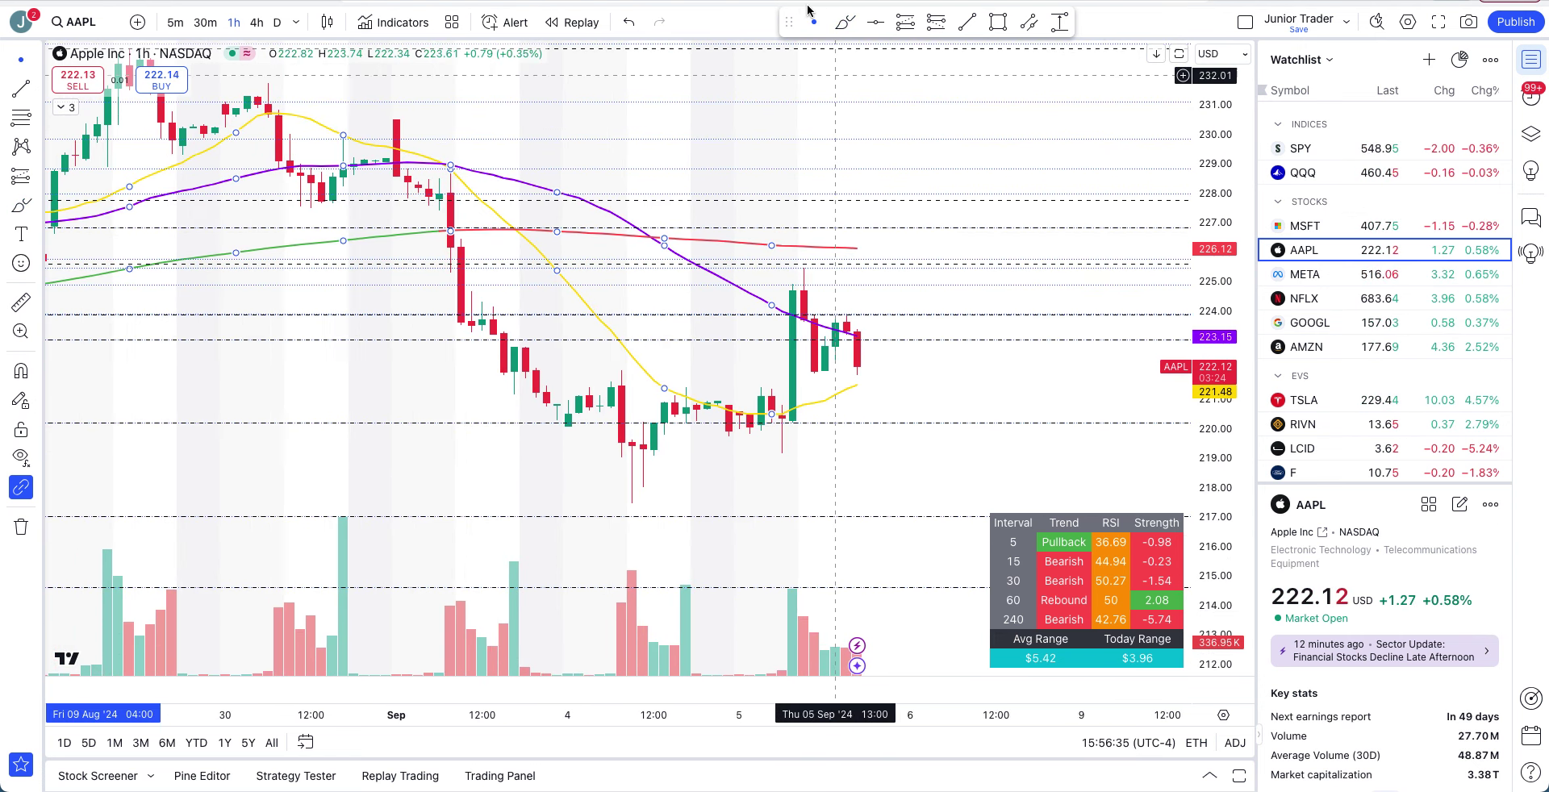
Brush a short rising stroke from about 221.5 to 222 beside the latest 1-hour AAPL candle, and undo it
click(845, 23)
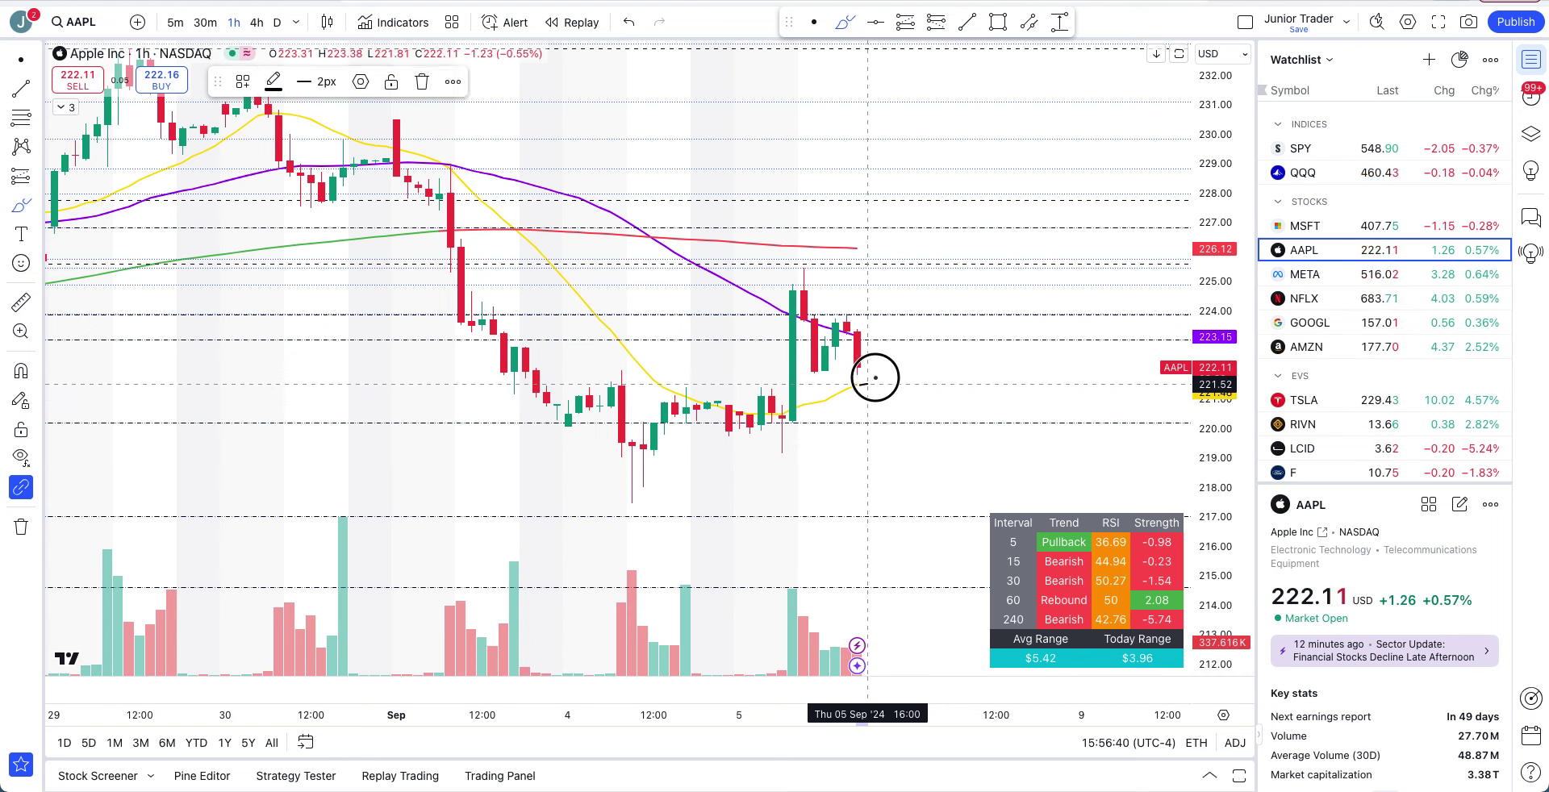
drag(876, 378, 891, 369)
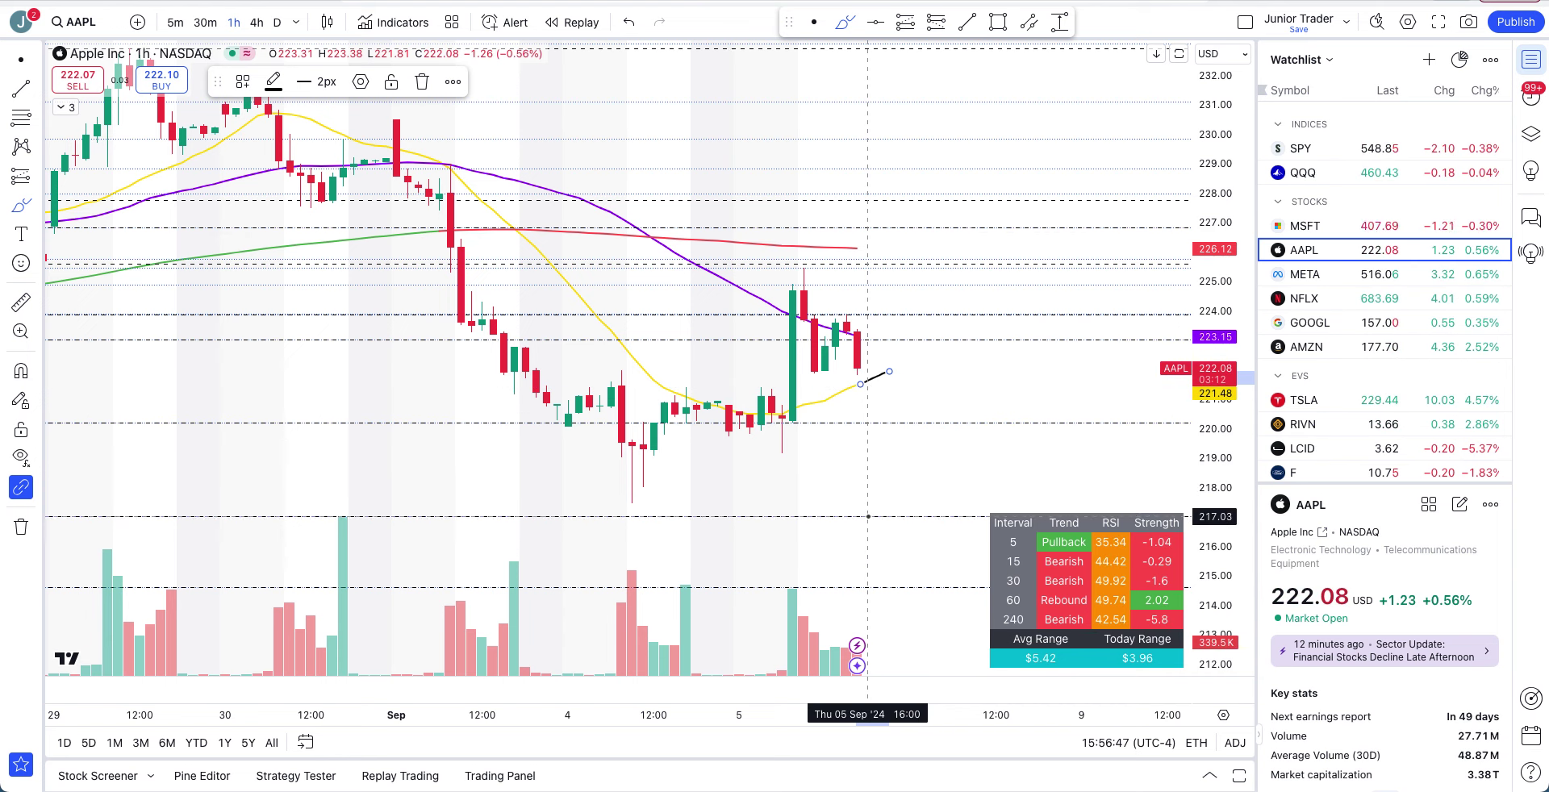
key(ctrl+z)
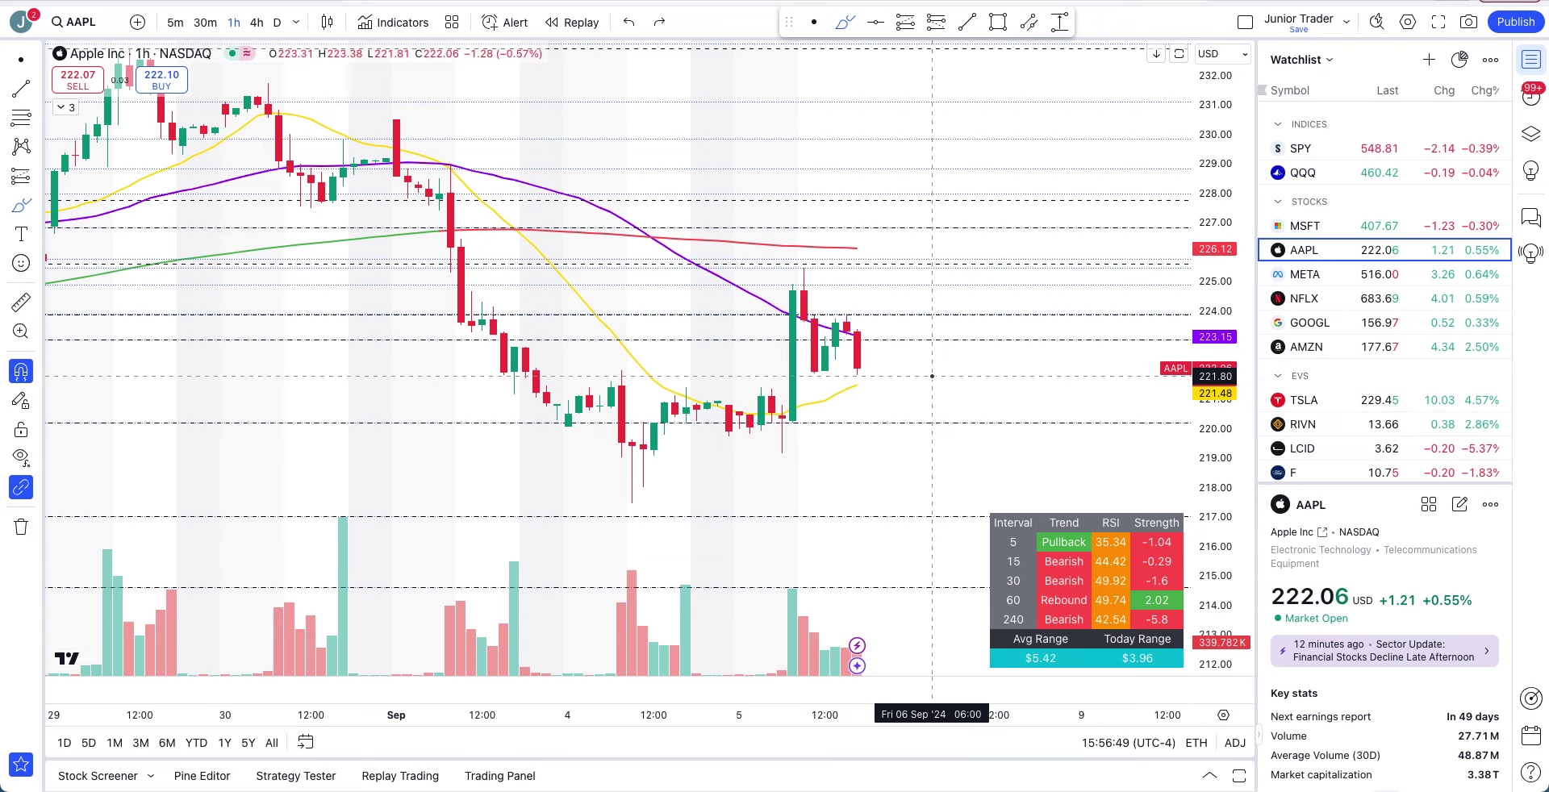
Brush a loop around the 22–27 August AAPL lows between about 223.9 and 225.4 and an arc over the 5 September peak, and undo them
scroll(829, 472, down, 5)
scroll(829, 472, down, 4)
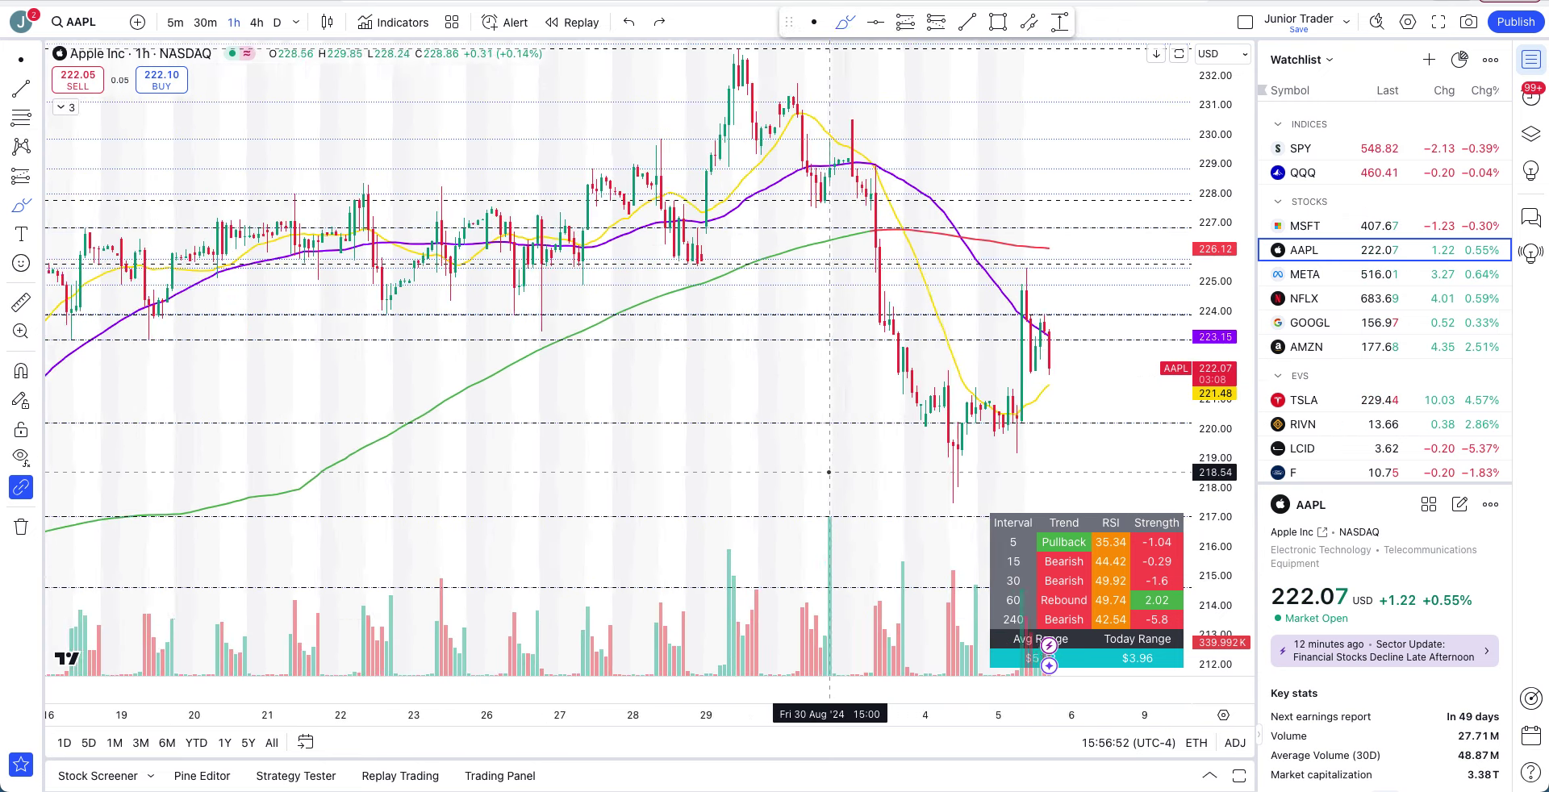
mouse_move(430, 270)
mouse_down()
mouse_move(651, 301)
mouse_move(455, 295)
mouse_up()
click(1075, 276)
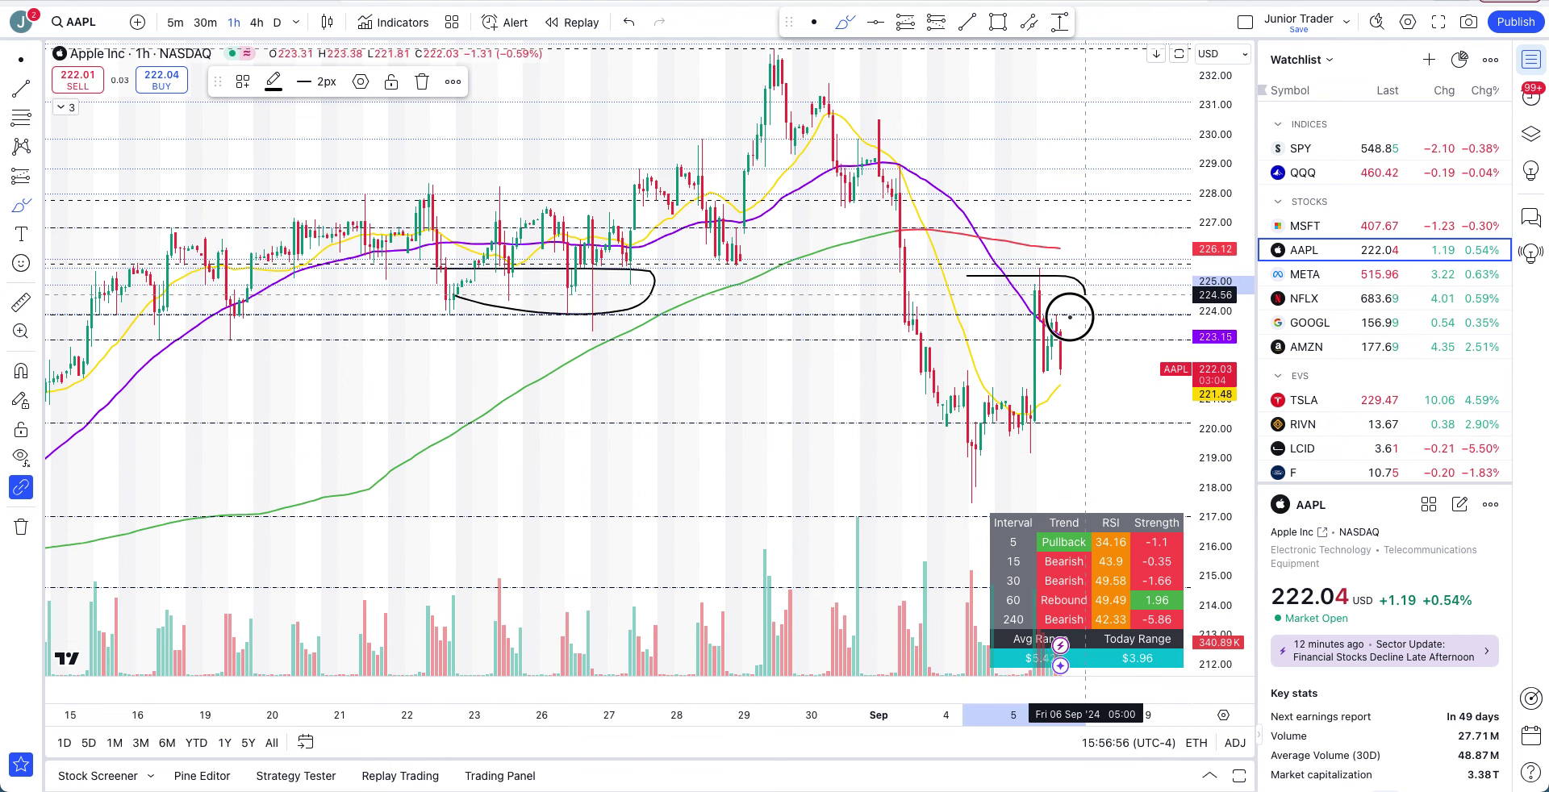
key(ctrl+z)
mouse_move(1079, 230)
mouse_down()
mouse_move(1050, 228)
mouse_move(1071, 270)
mouse_move(1076, 226)
mouse_up()
key(ctrl+z)
Brush arcs under the 4 and 5 September AAPL lows at about 217.7 and 219 plus a rising line beneath them, and undo all three
scroll(1074, 222, up, 1)
scroll(1075, 222, up, 5)
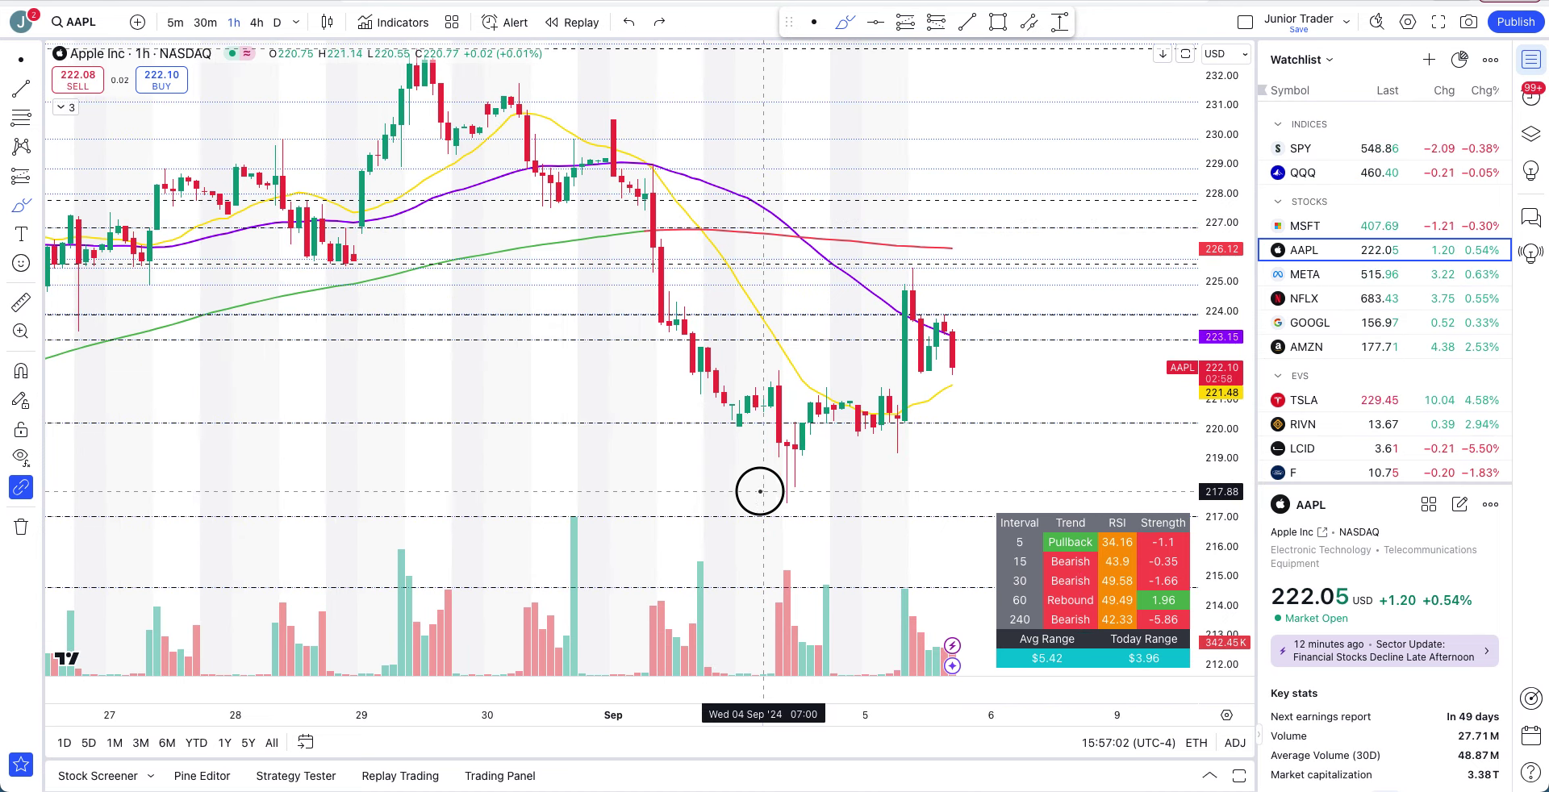
drag(759, 490, 836, 493)
drag(853, 444, 907, 445)
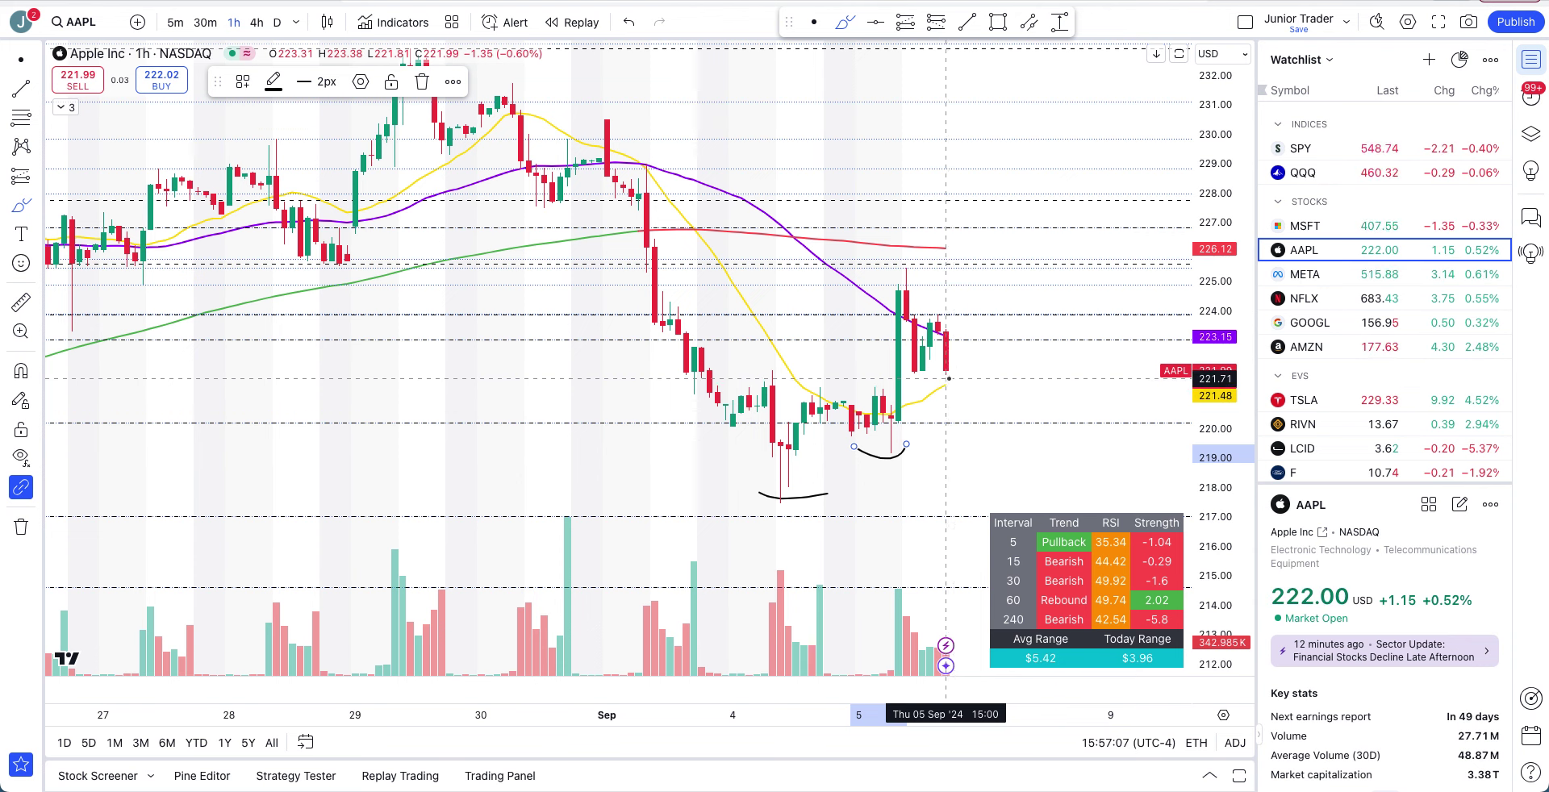
drag(751, 523, 1001, 357)
key(ctrl+z)
key(ctrl+z)
key(ctrl+z)
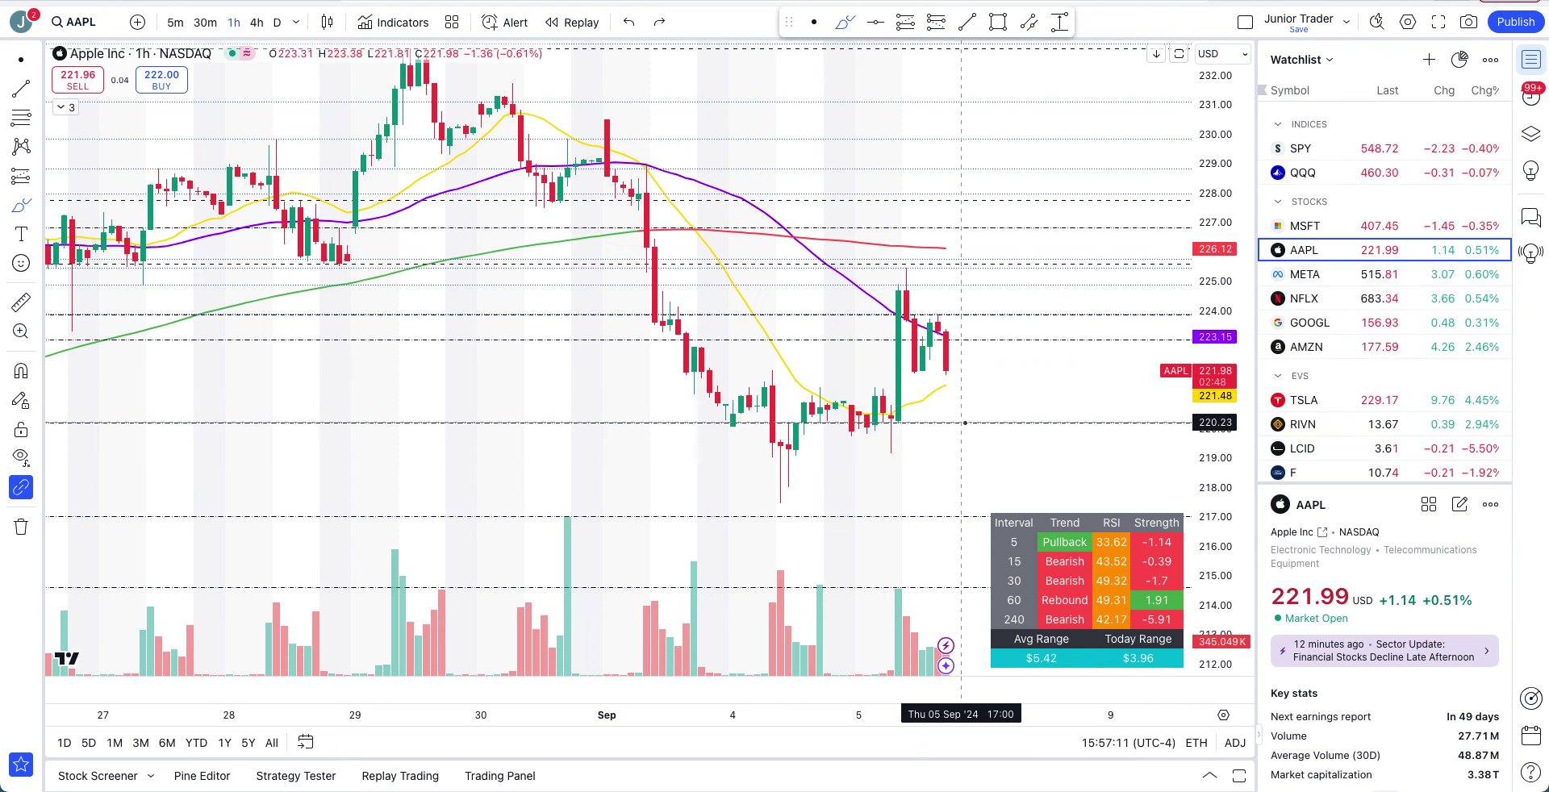
Switch the AAPL chart back to the daily interval and compress its price scale to show a wider price range
scroll(965, 422, up, 3)
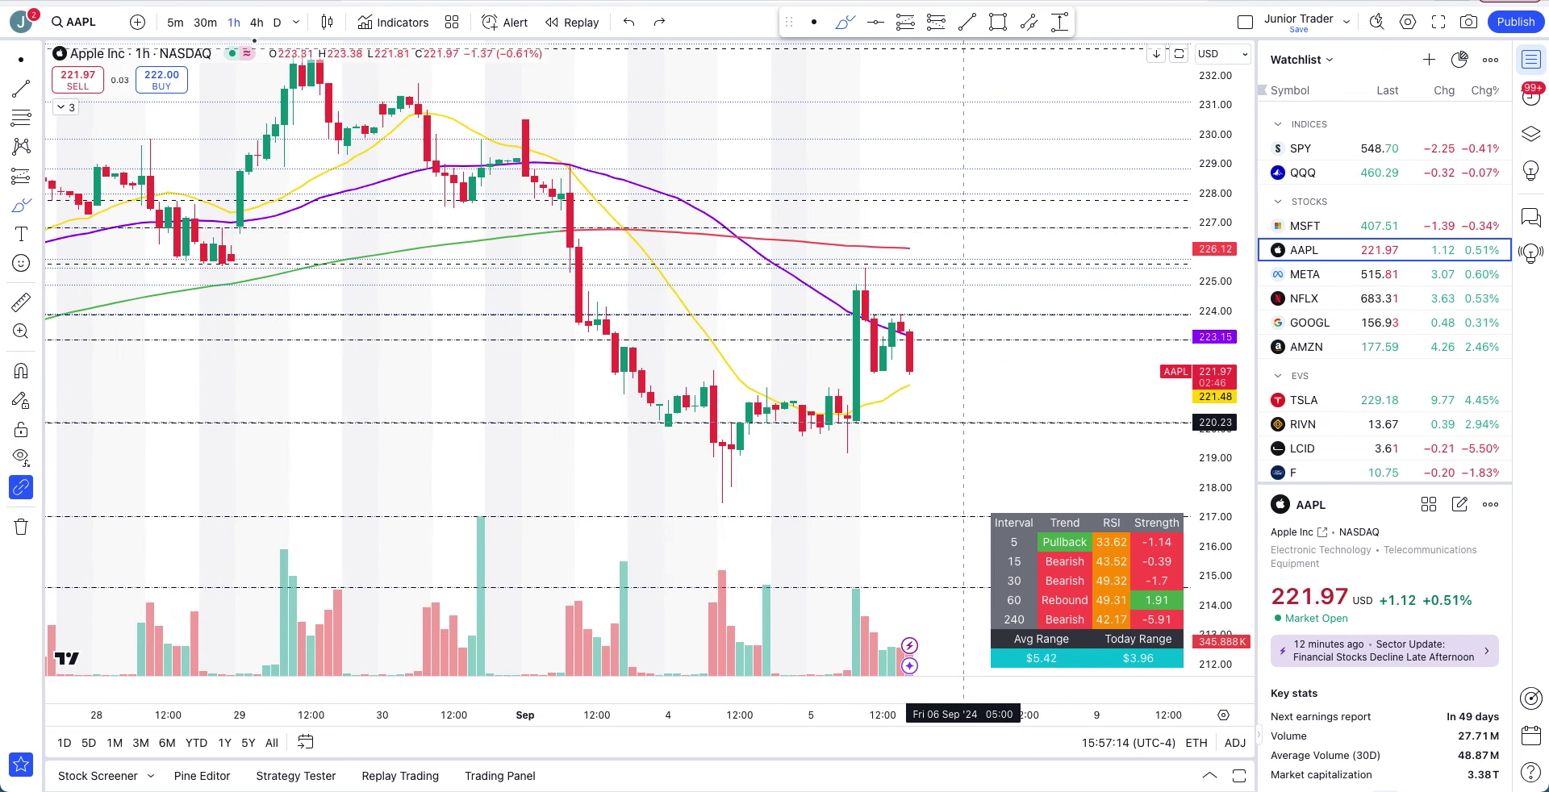
click(278, 25)
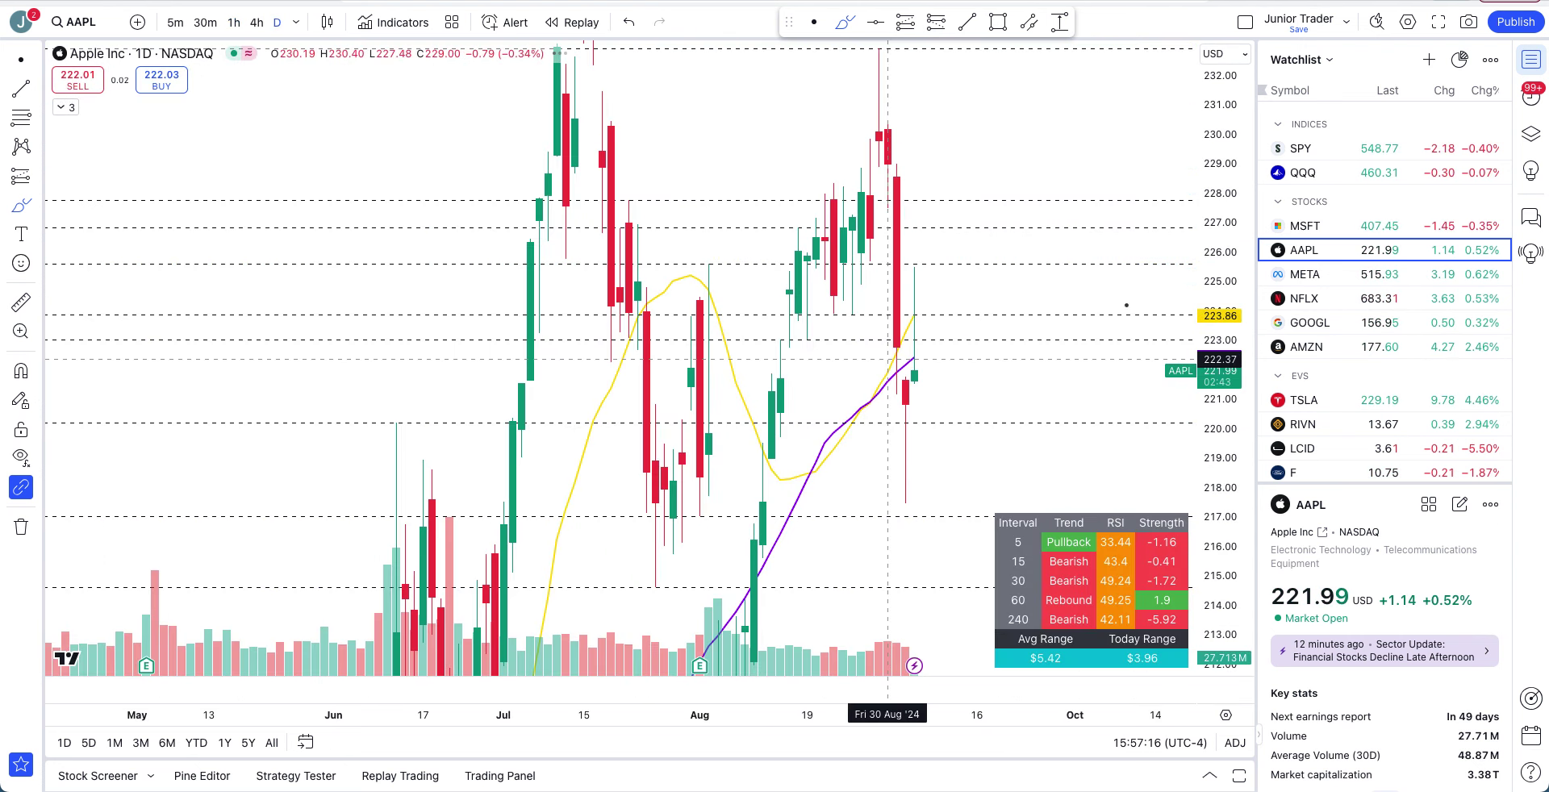
drag(1226, 279, 1227, 404)
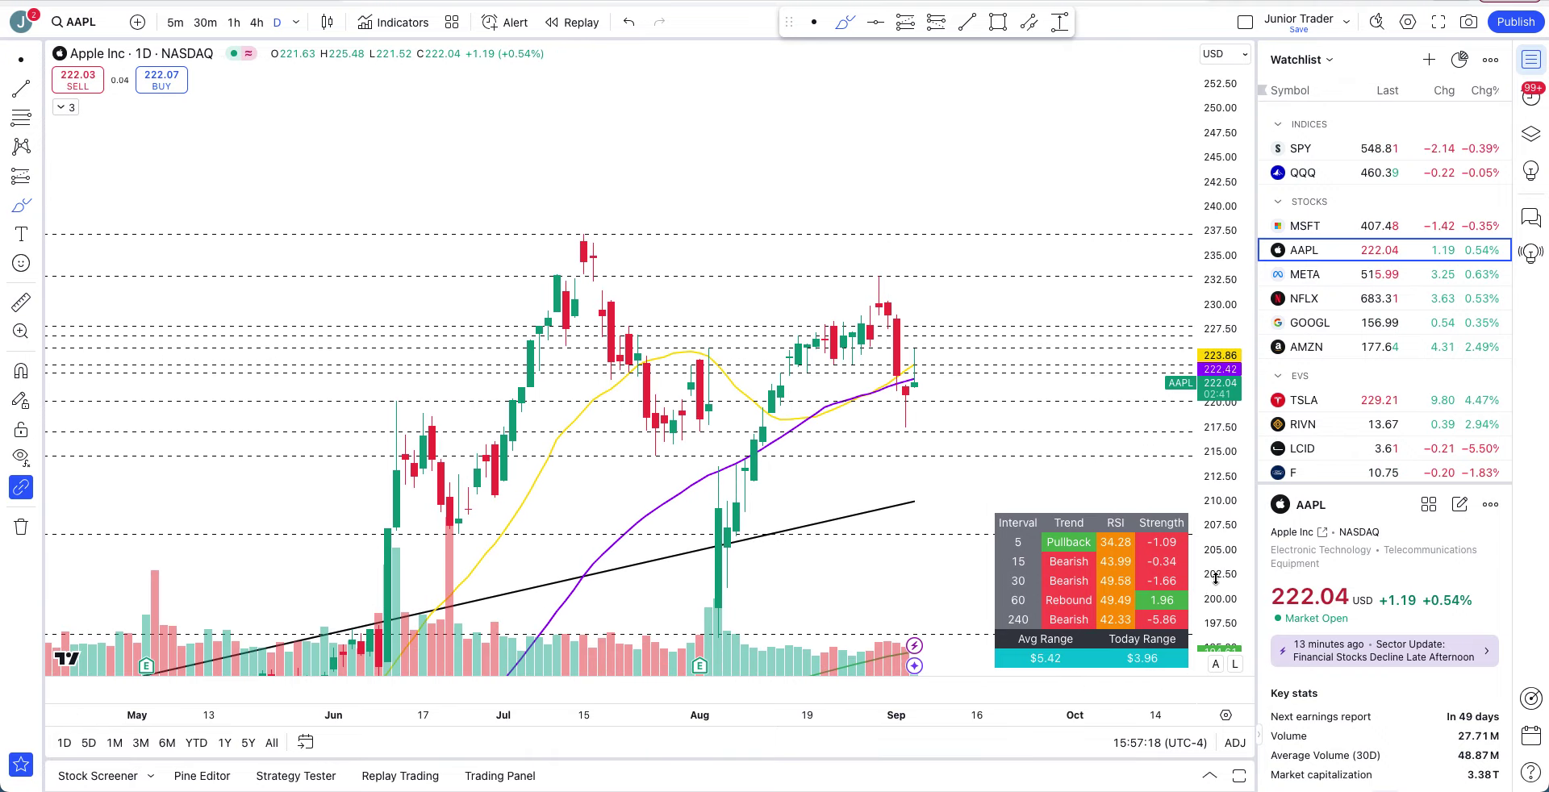
Open the daily META chart, toggle the JT Easy Day & Swing Trading indicator on and off again, and collapse the indicator list
click(1349, 275)
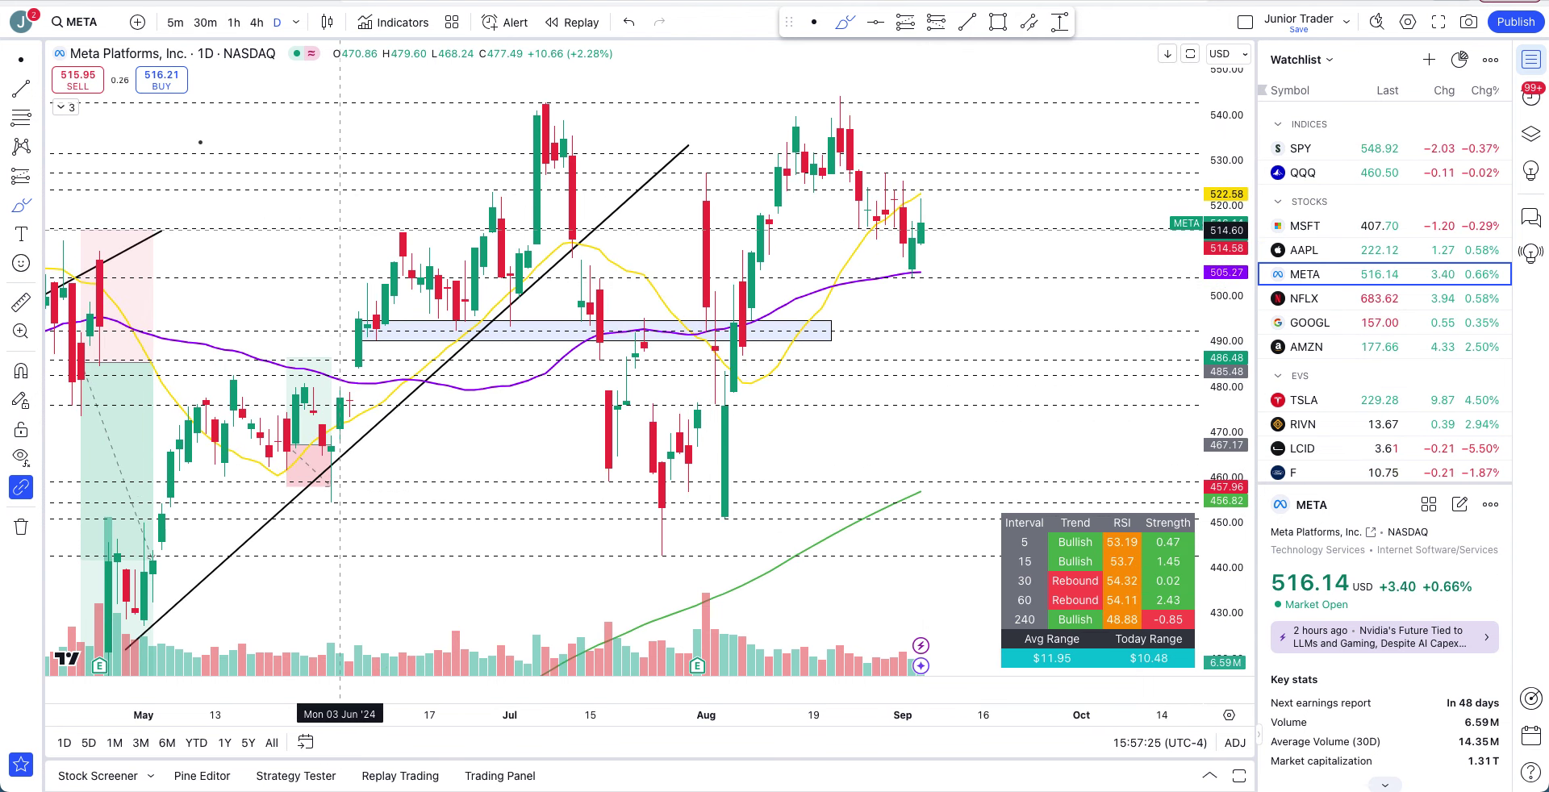
click(63, 107)
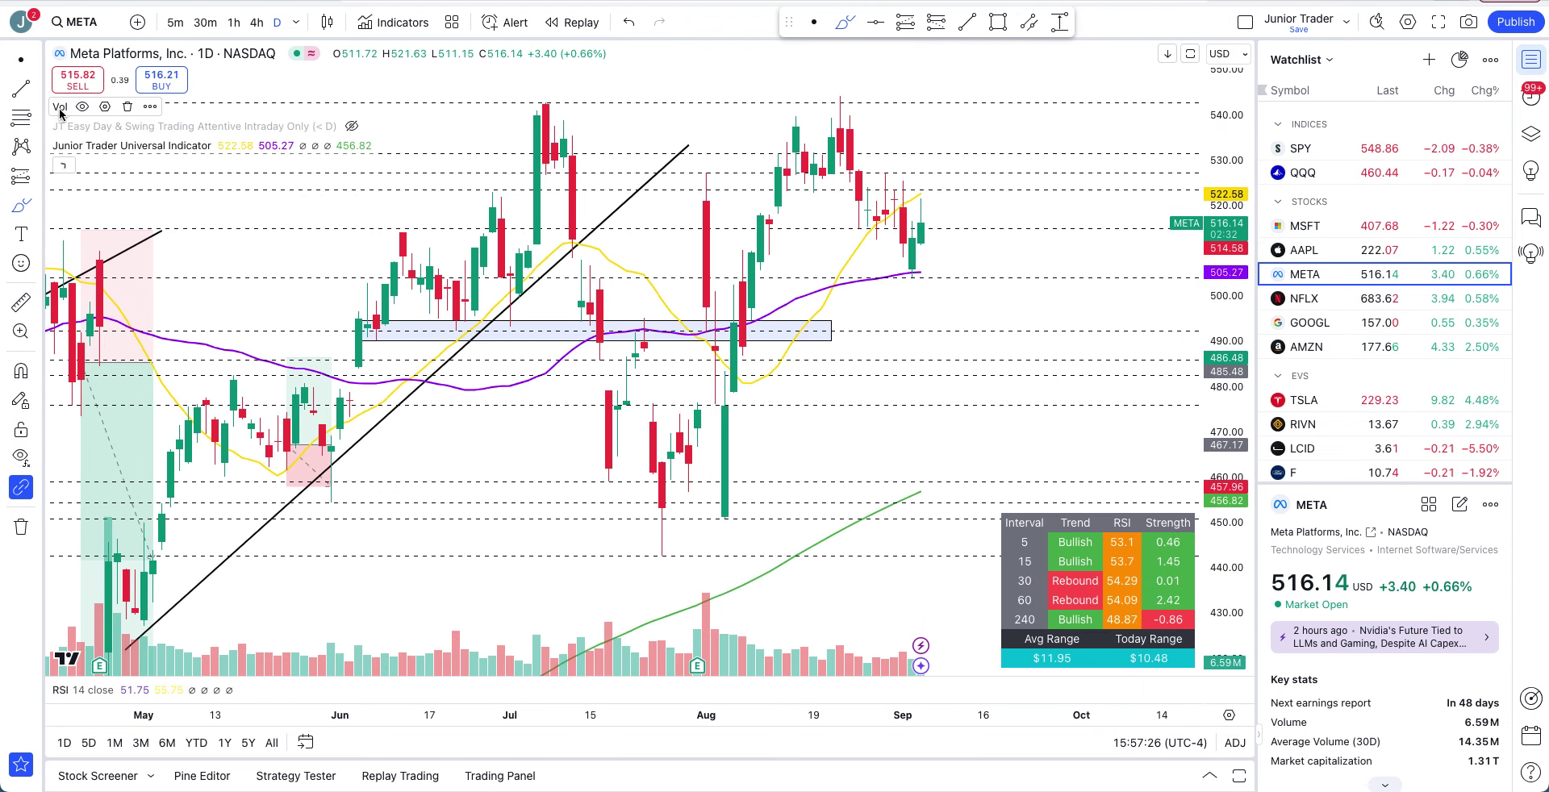
click(352, 127)
click(352, 127)
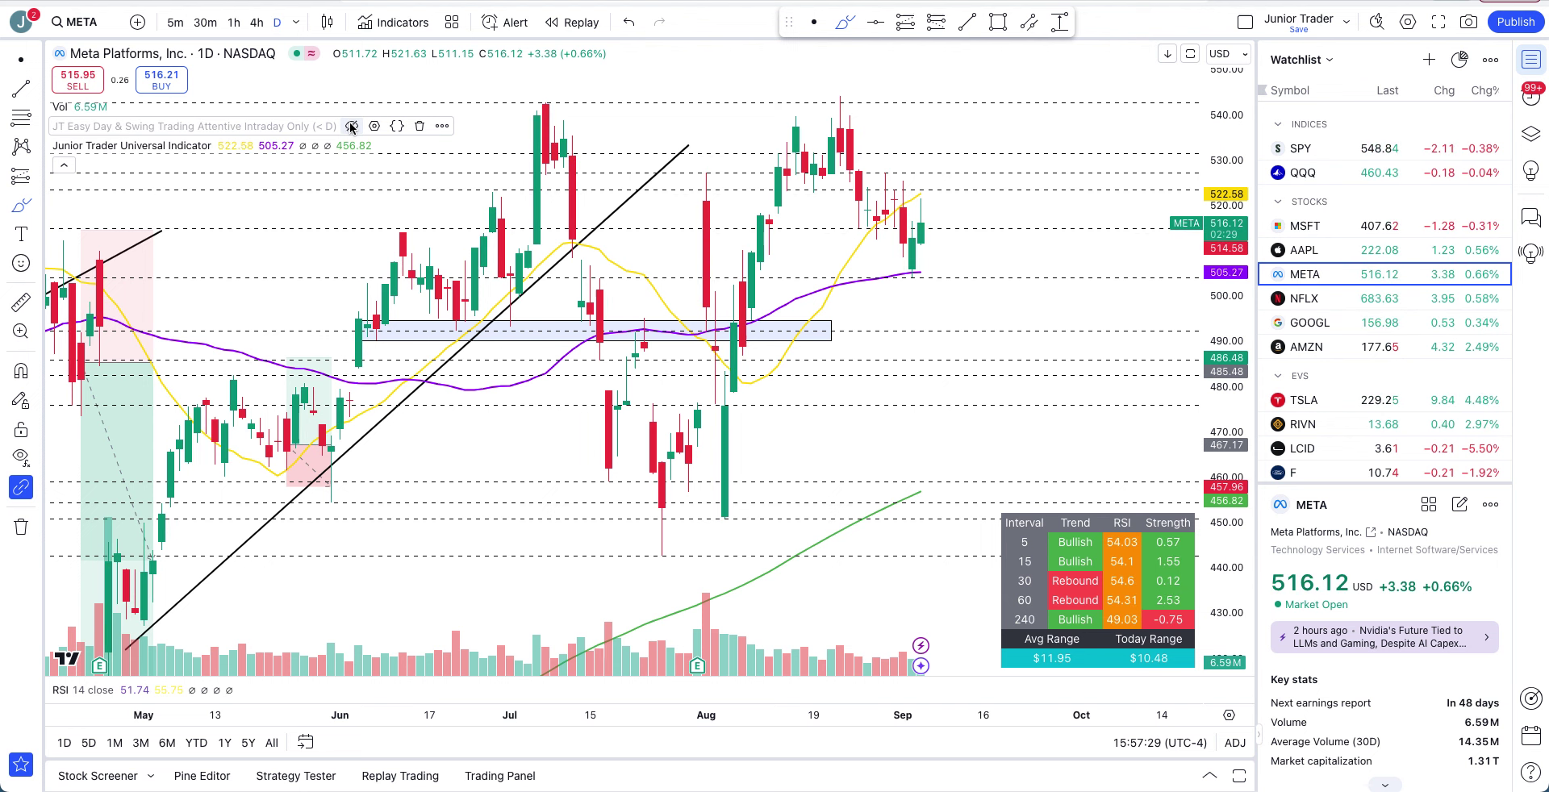
click(63, 164)
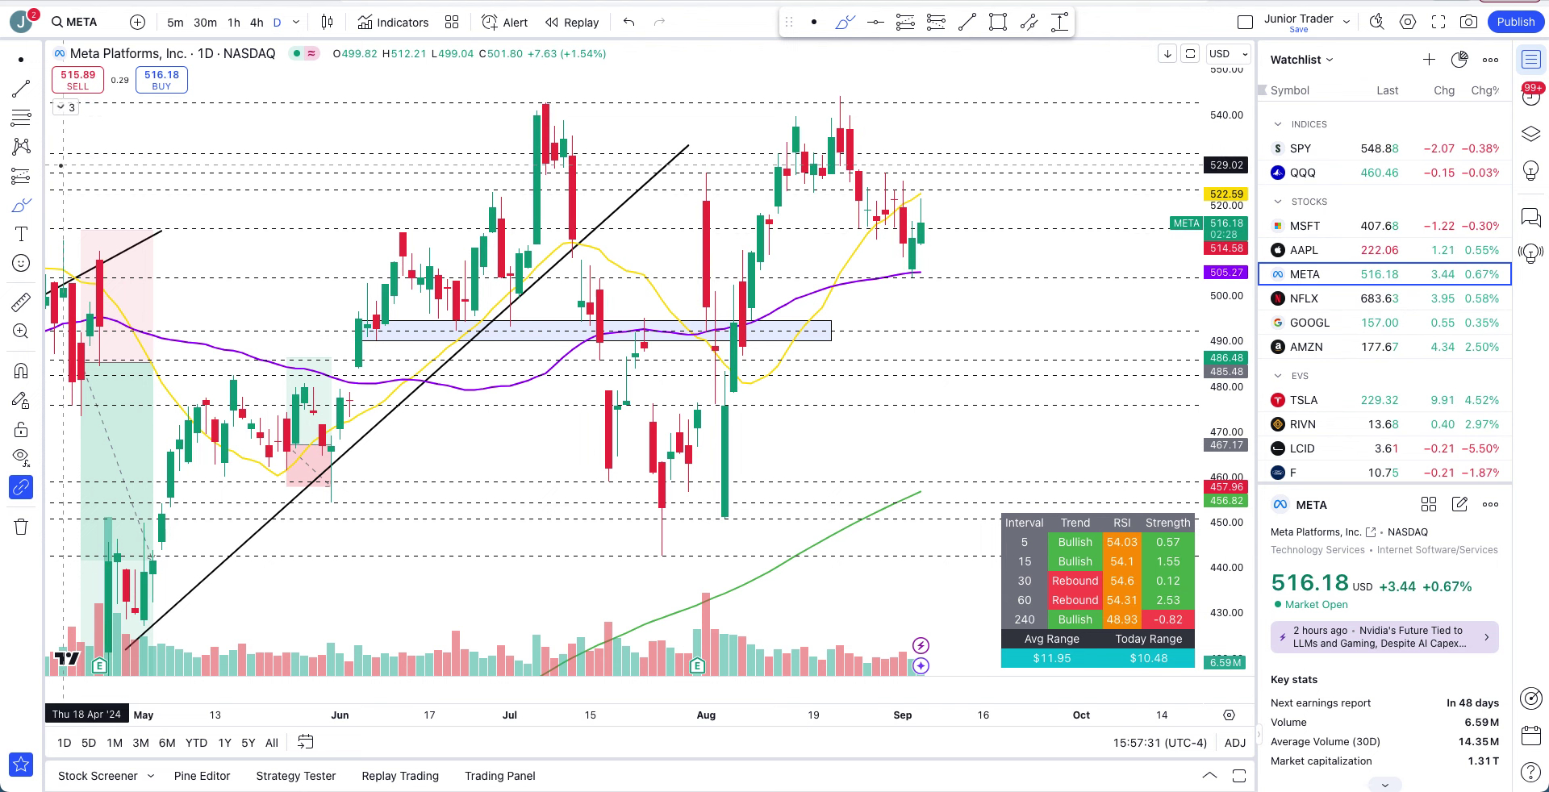
Switch the META chart to the 1-hour interval and stretch the price scale around the recent candles, using the Dot cursor
click(233, 24)
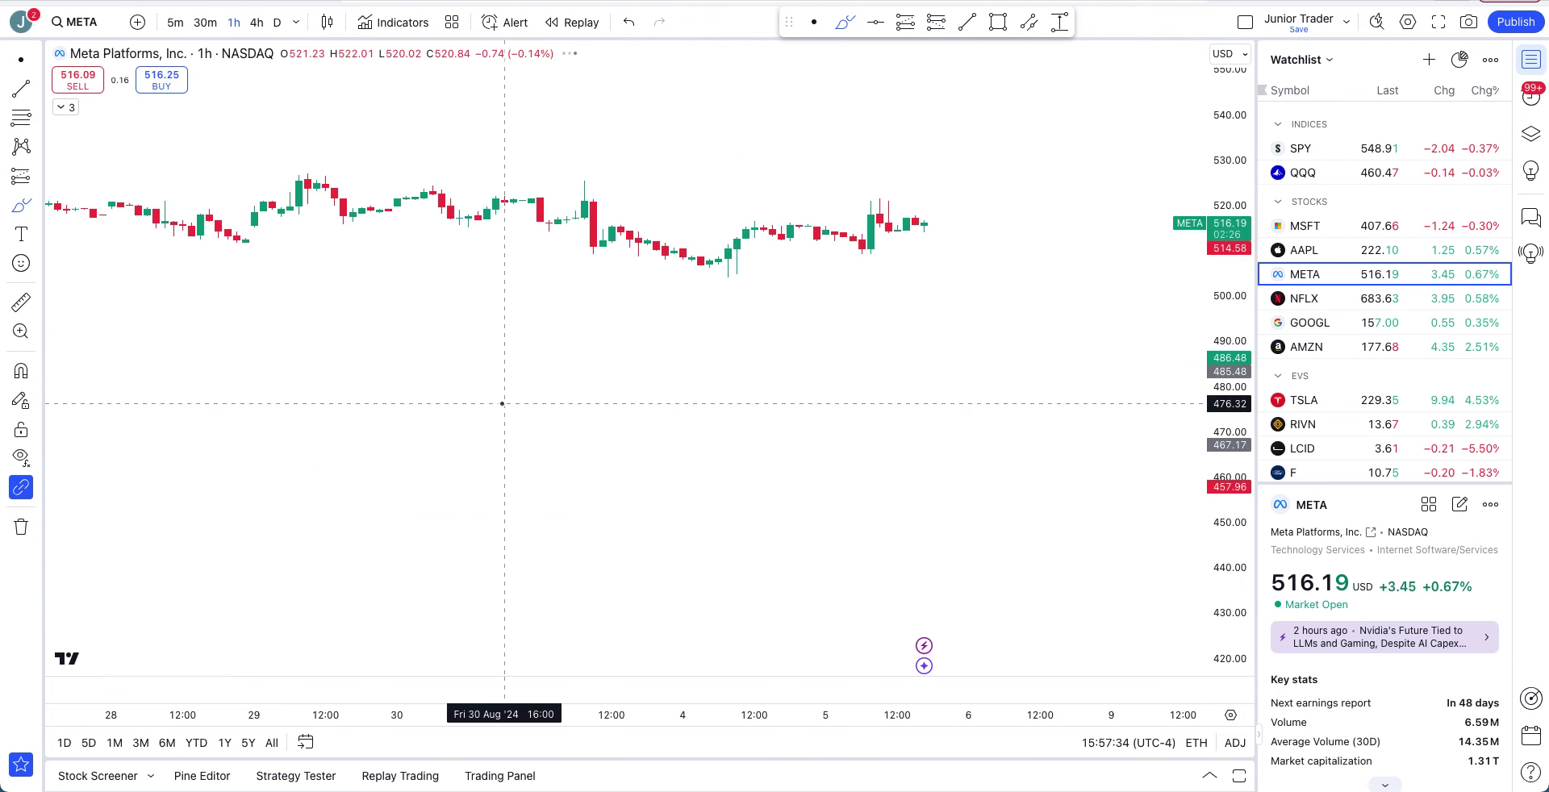
click(812, 26)
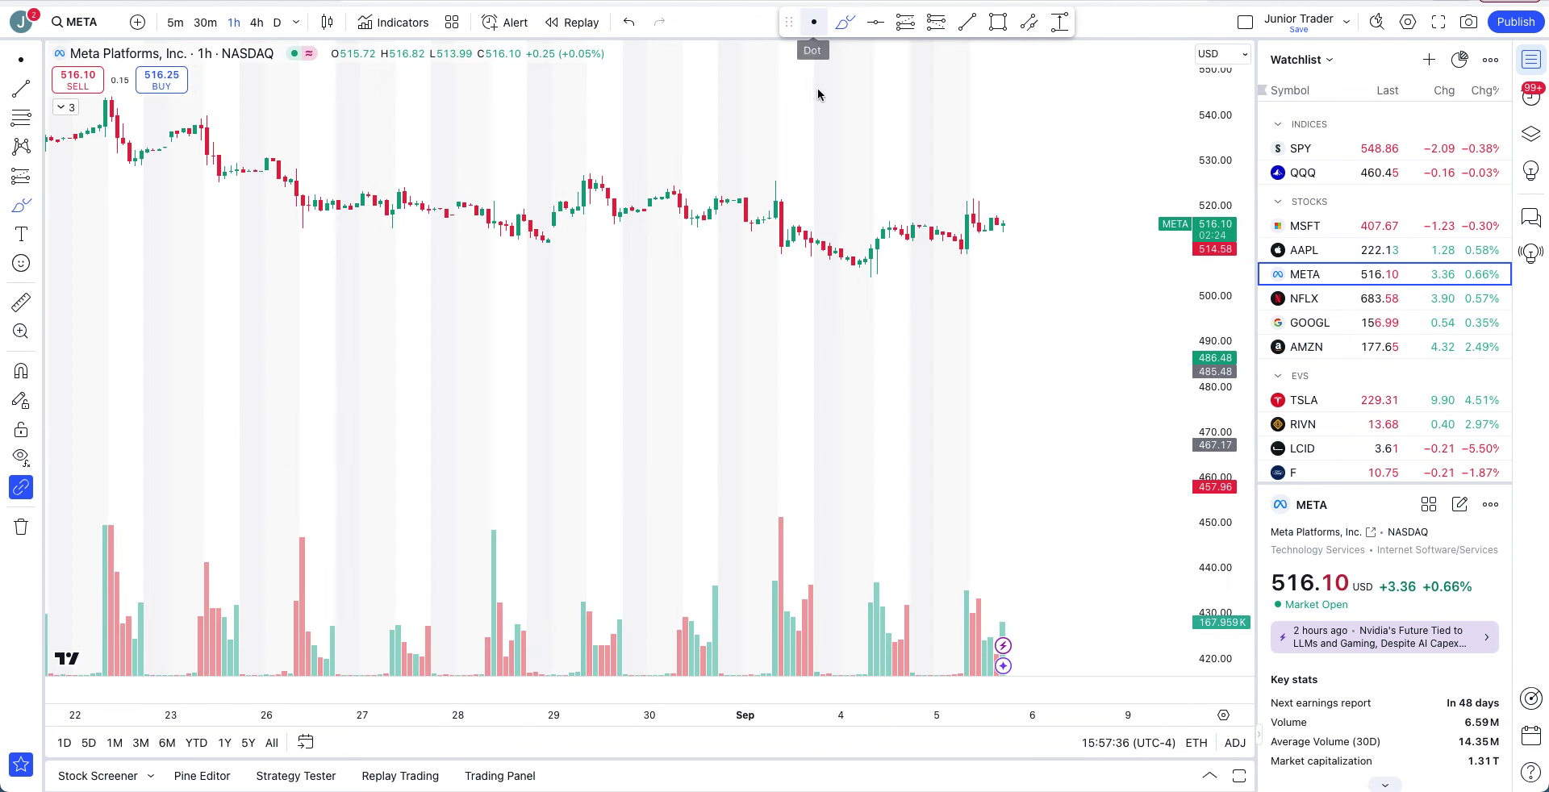
drag(823, 128, 729, 427)
drag(1231, 625, 986, 232)
scroll(952, 258, up, 2)
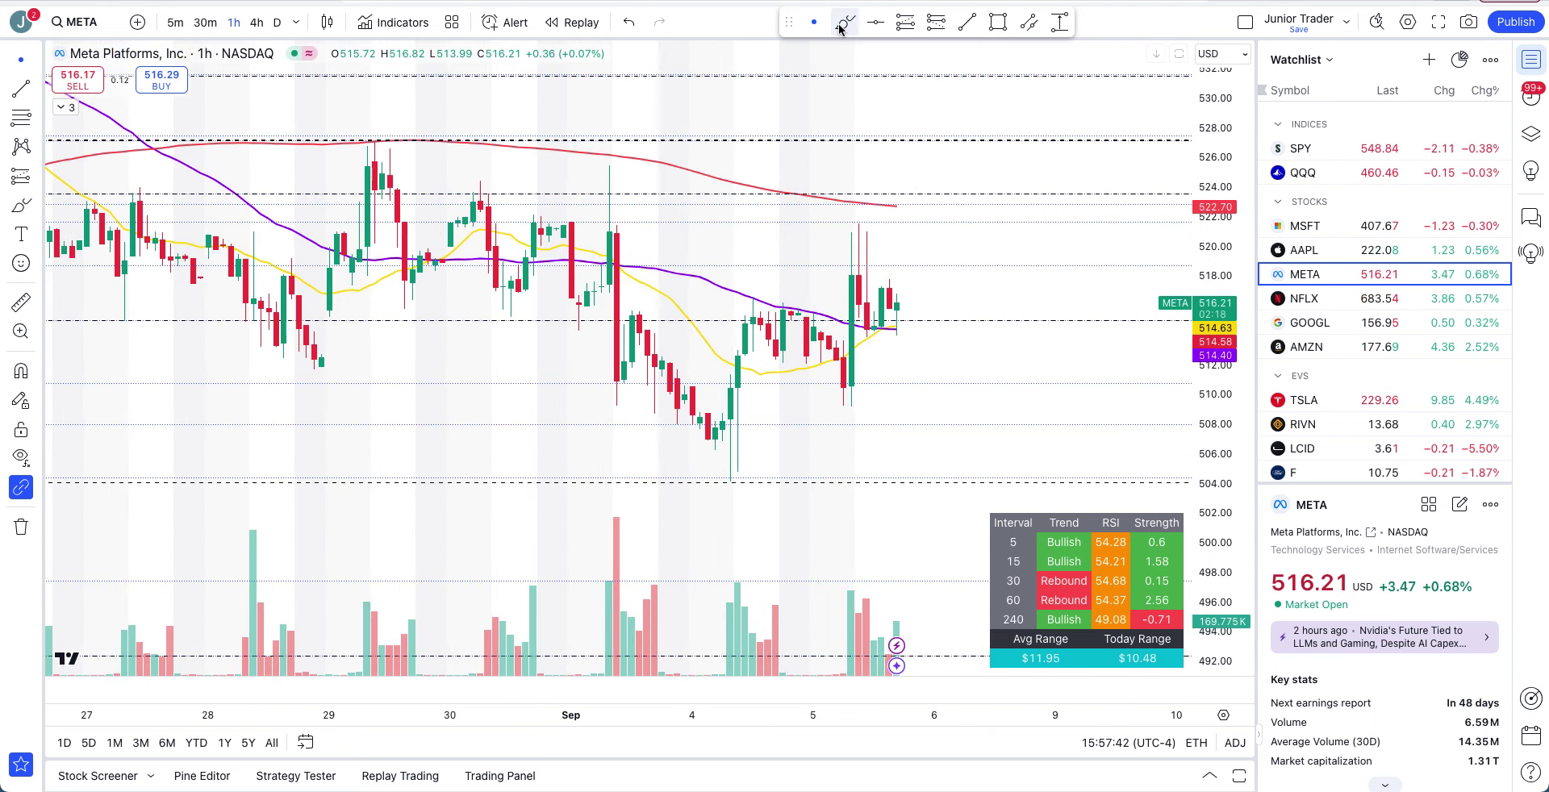
Brush arcs under the 4 and 5 September META lows at about 505 and 509, loop the lows, and undo every mark
click(844, 22)
drag(699, 470, 742, 458)
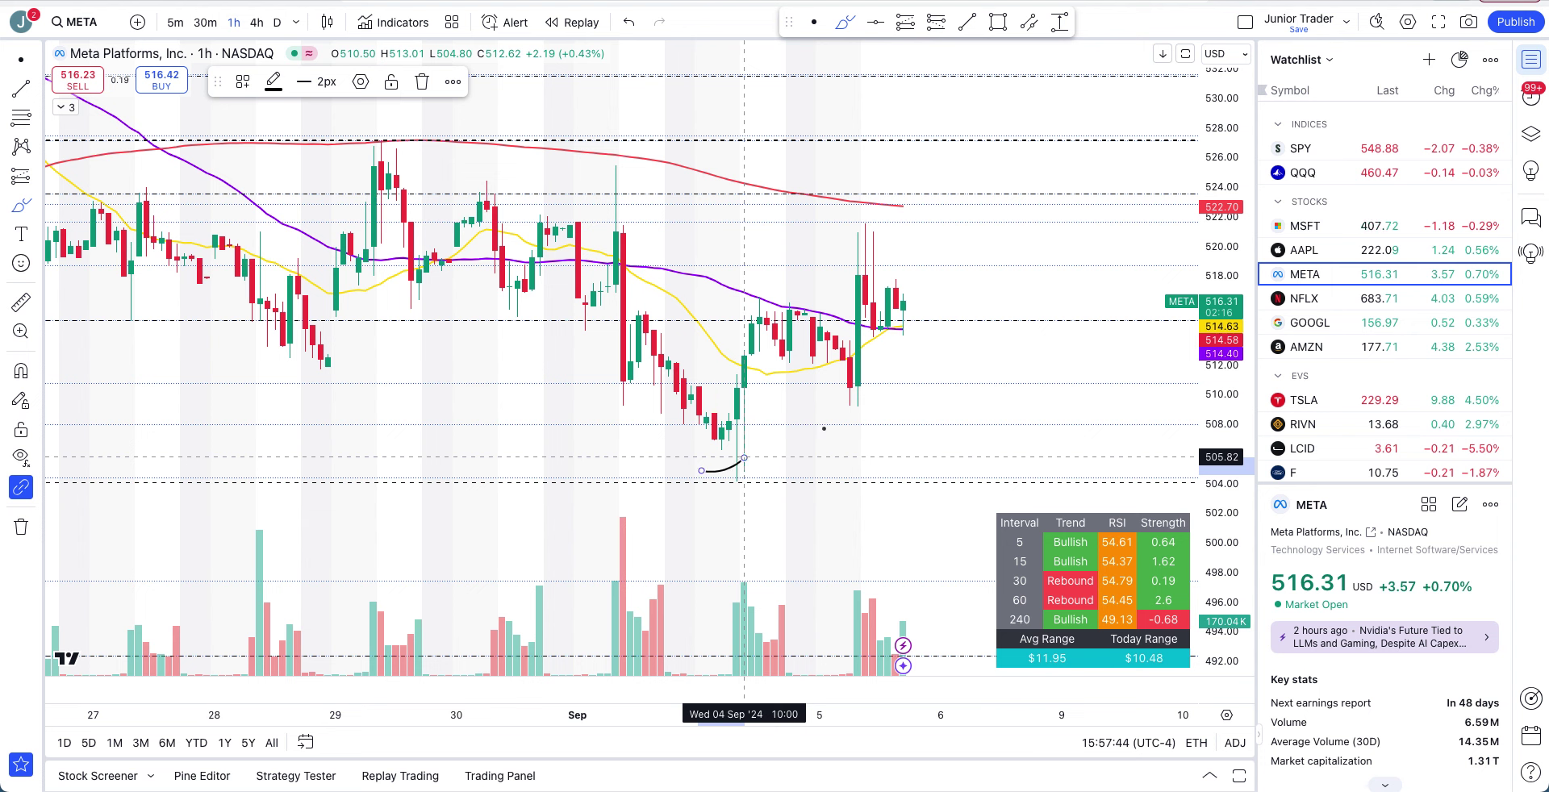
drag(837, 413, 894, 401)
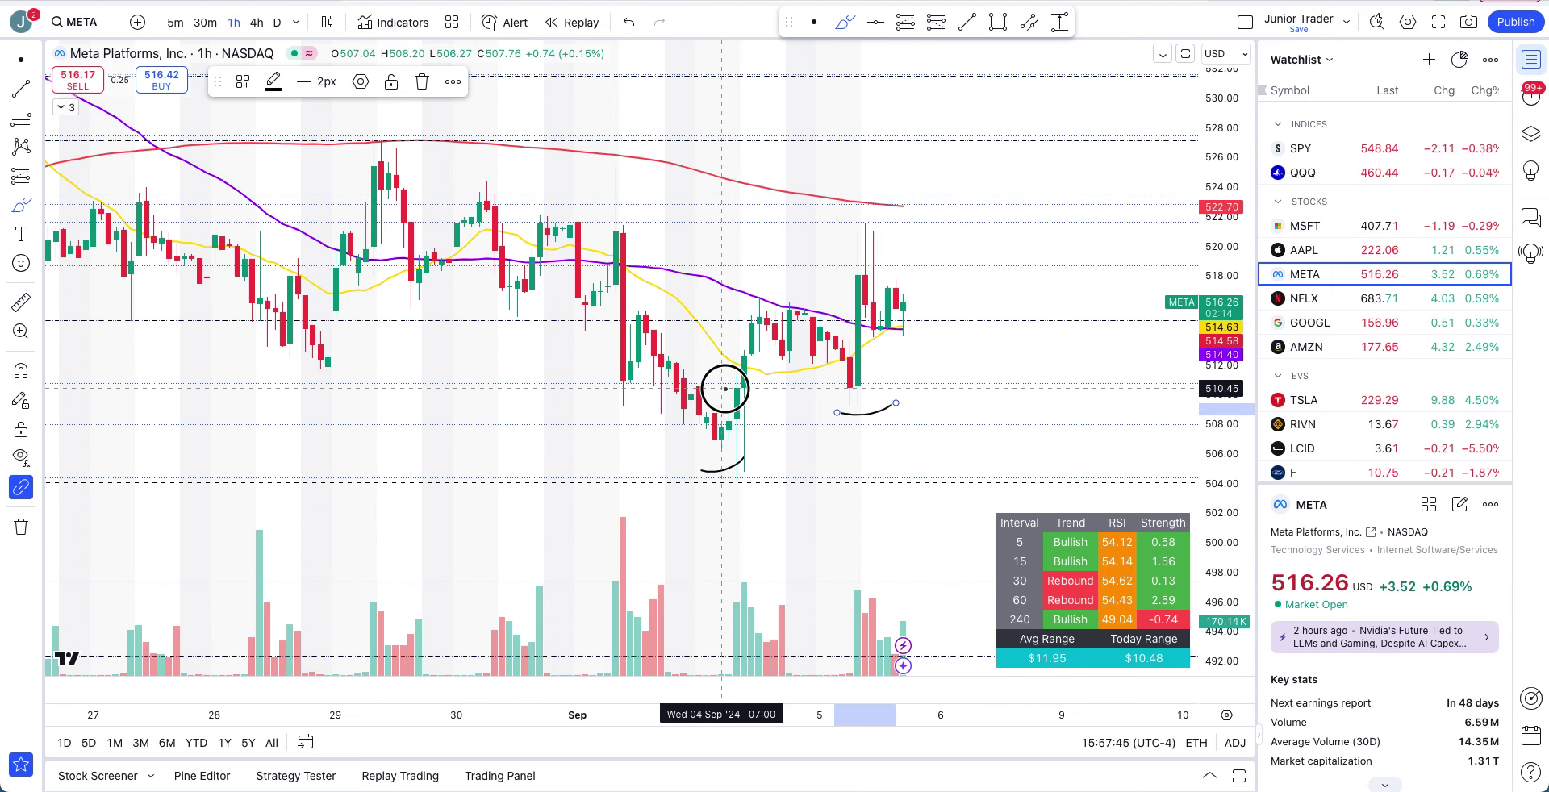
mouse_move(758, 401)
mouse_down()
mouse_move(750, 473)
mouse_move(718, 405)
mouse_up()
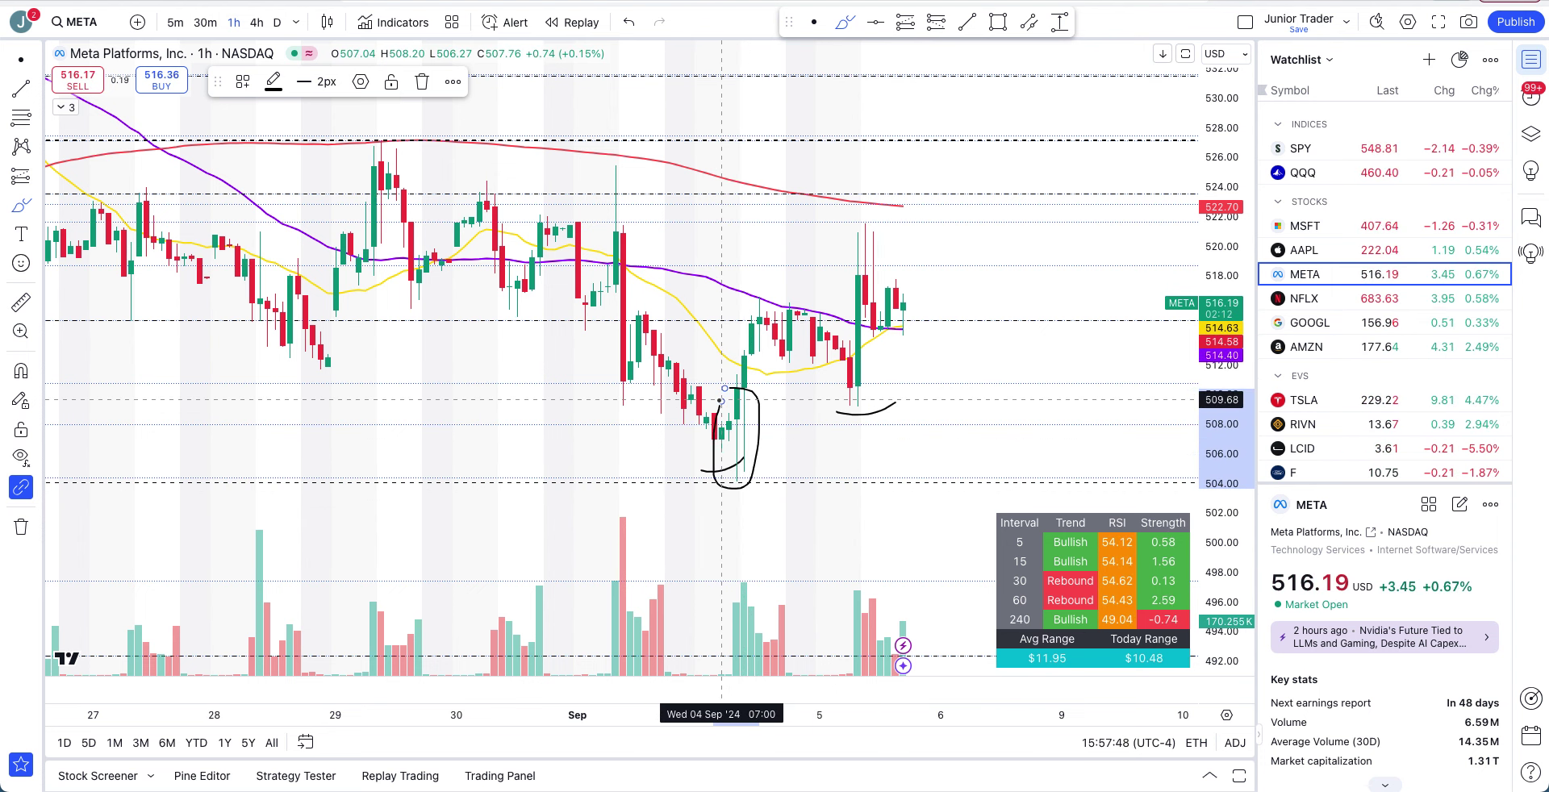
key(ctrl+z)
key(ctrl+z)
mouse_move(823, 394)
mouse_down()
mouse_move(875, 396)
mouse_move(833, 425)
mouse_move(832, 409)
mouse_up()
key(ctrl+z)
drag(684, 410, 855, 411)
key(ctrl+z)
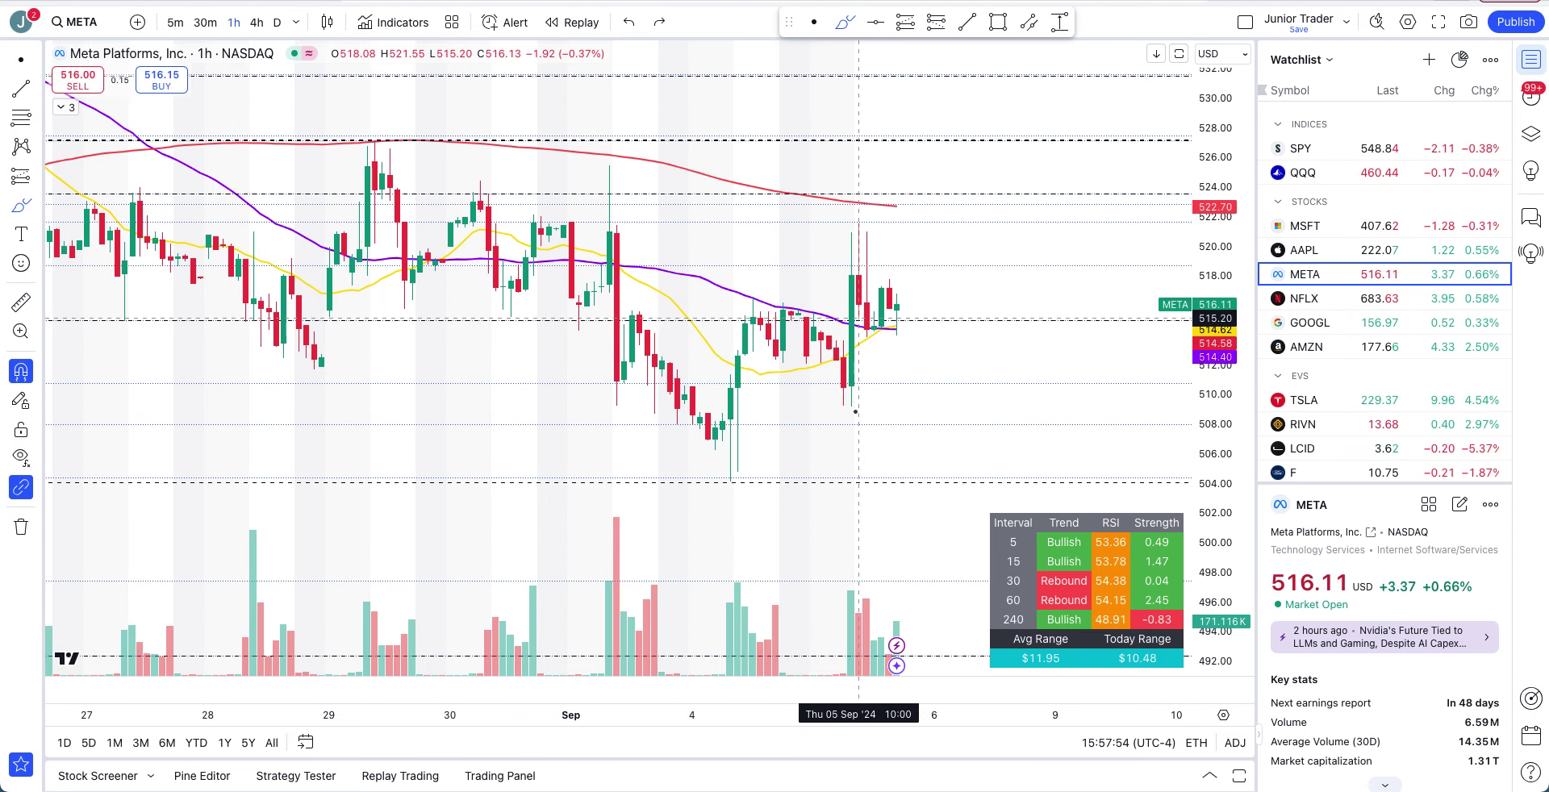
Draw a trend line from the 4 September META low at 503.97 along the 5 September low up to 516.65, and undo it
scroll(905, 336, up, 1)
click(966, 21)
click(672, 484)
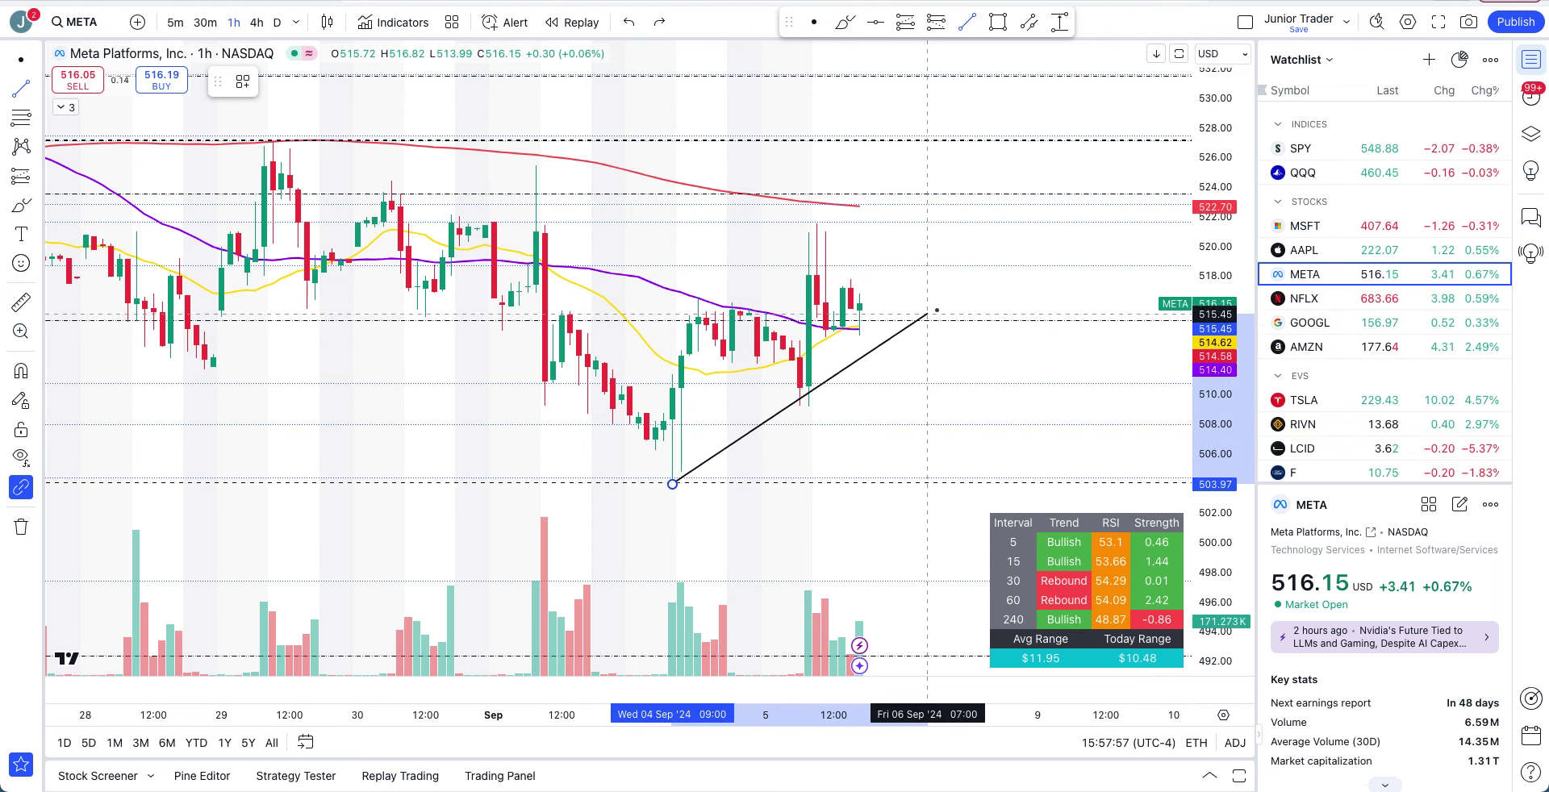
click(952, 299)
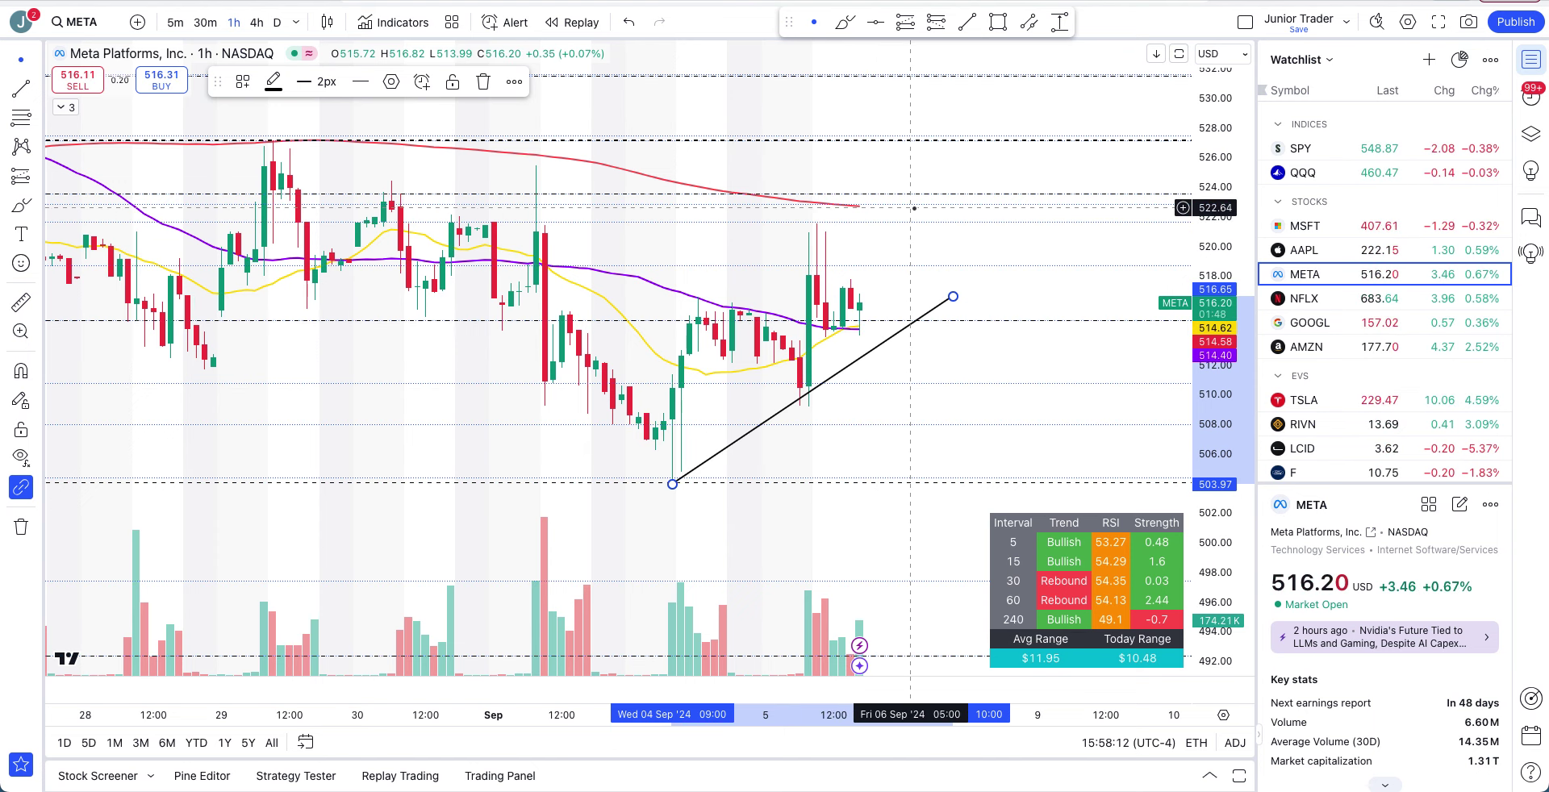
key(ctrl+z)
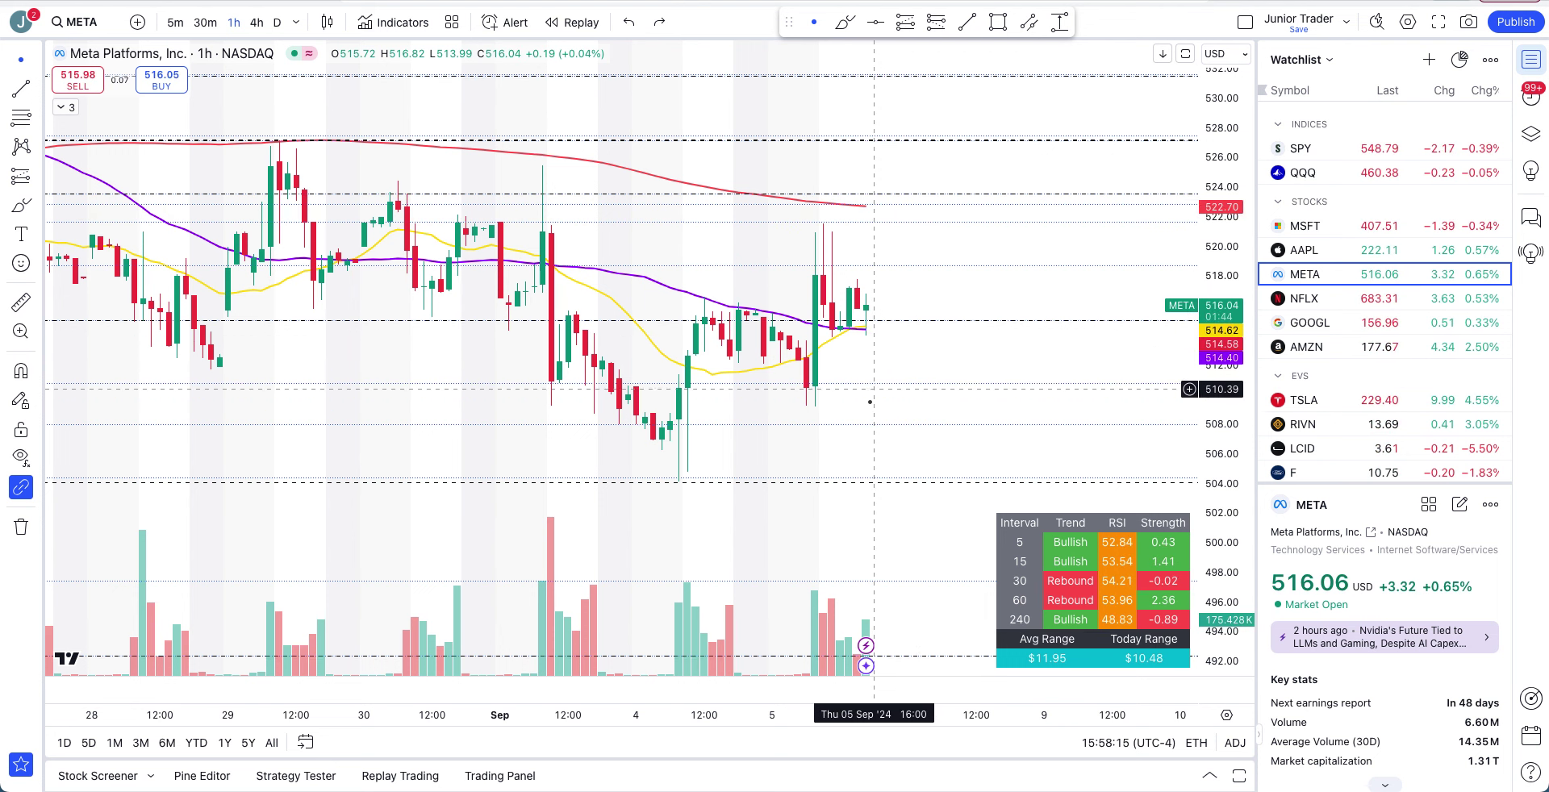
Return to the daily interval, open the NFLX chart, and stretch its price scale around the recent candles
click(275, 23)
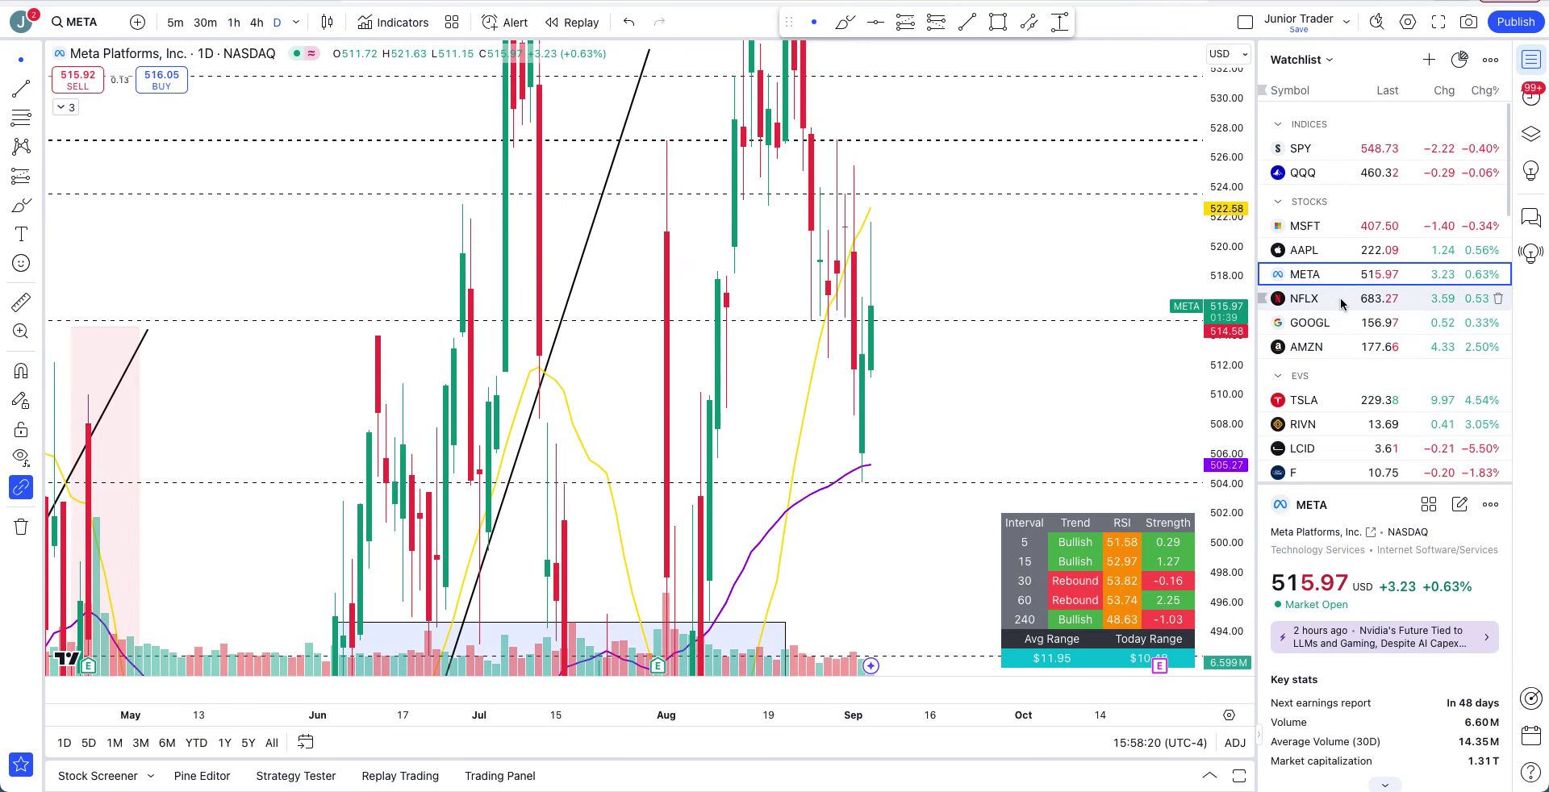
click(1342, 300)
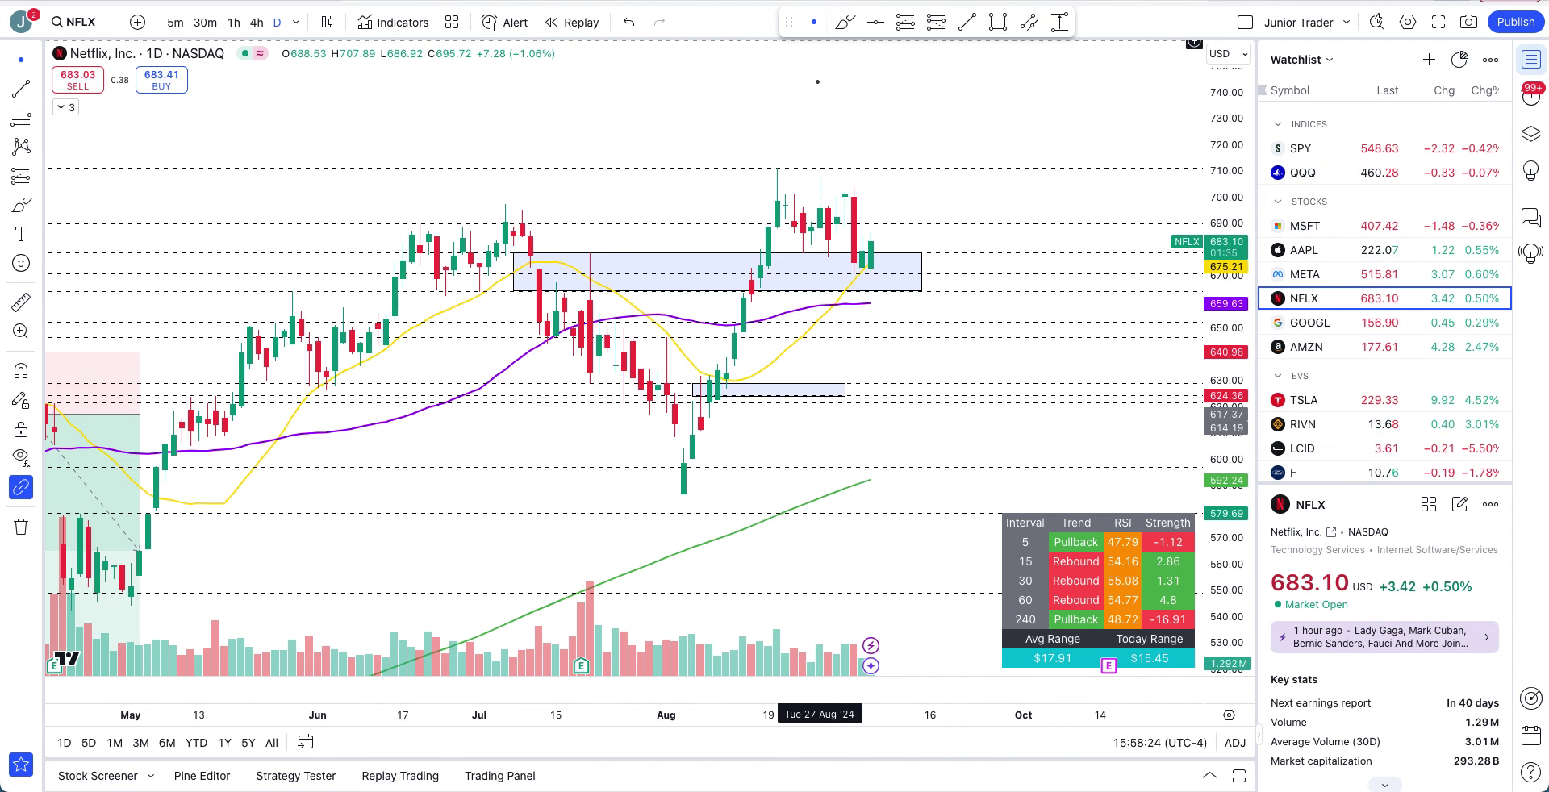
drag(806, 162, 788, 246)
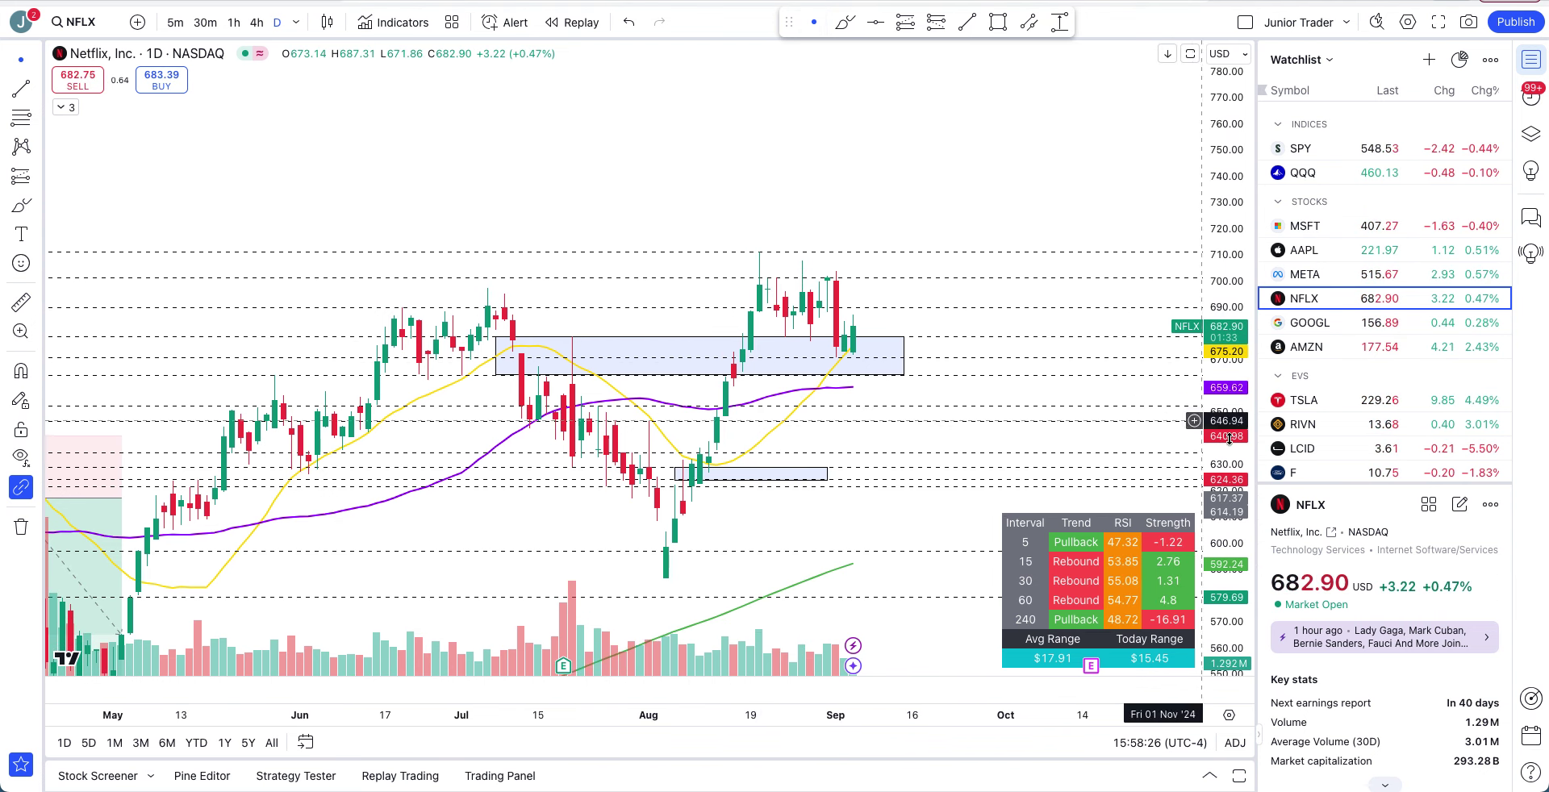
drag(1230, 438, 981, 174)
Brush a short horizontal line at about 678.65 across the latest daily NFLX candles, and undo it
click(839, 28)
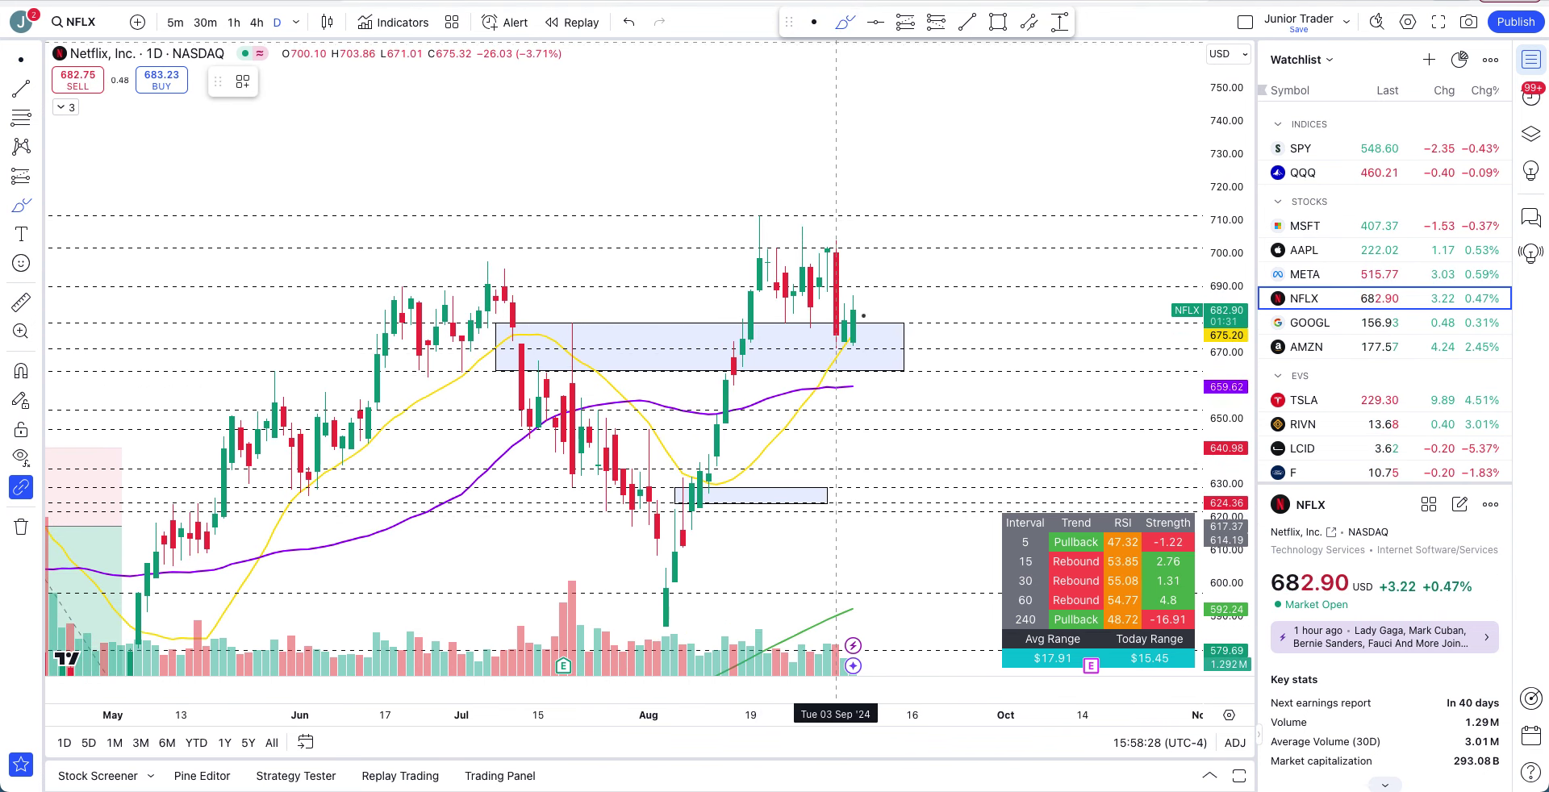
mouse_move(863, 321)
mouse_down()
mouse_move(857, 359)
mouse_move(870, 317)
mouse_move(811, 323)
mouse_move(875, 323)
mouse_up()
key(ctrl+z)
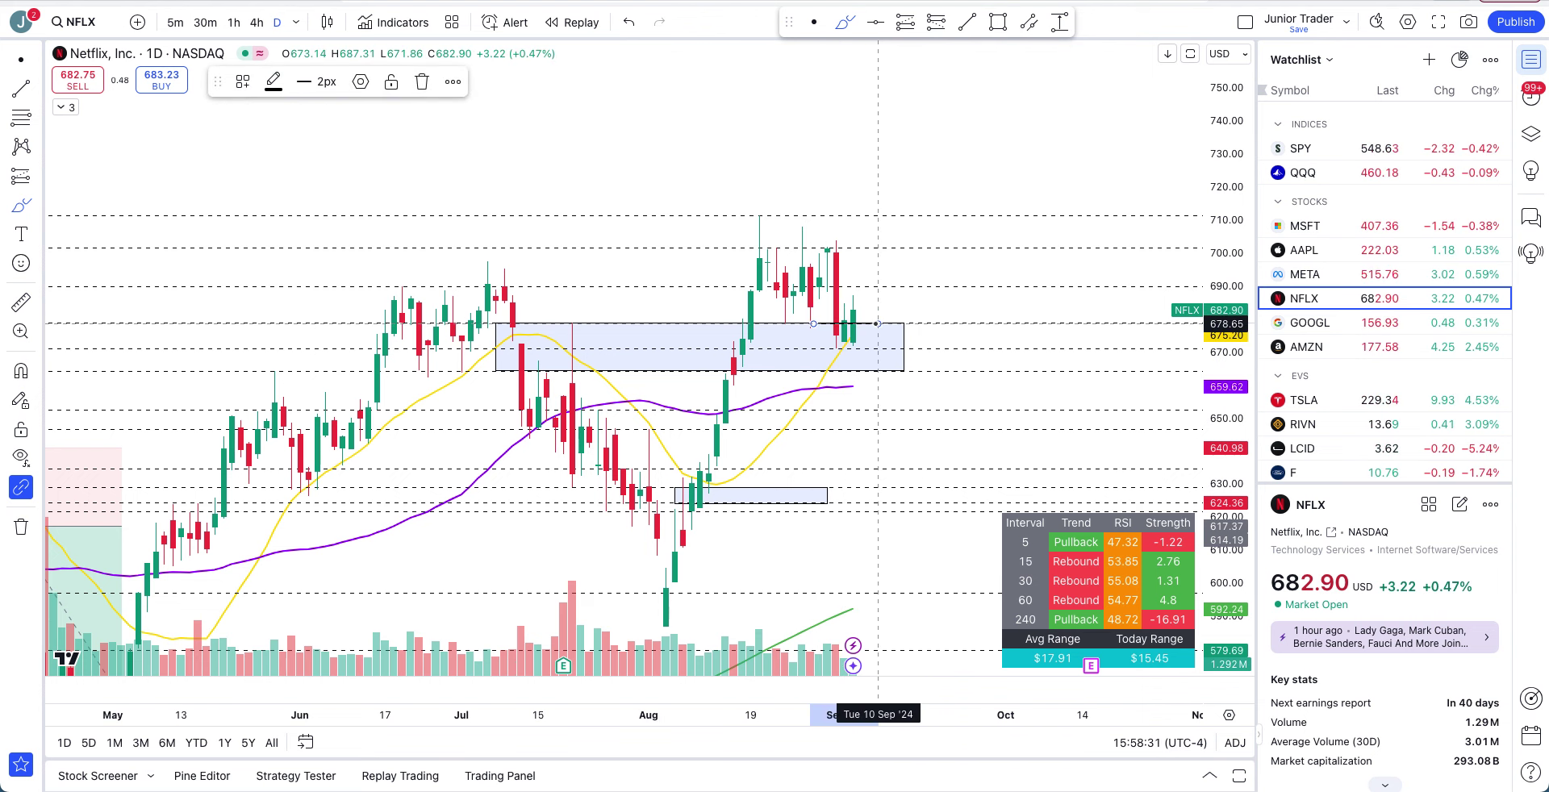
key(ctrl+z)
Switch the NFLX chart to the 1-hour interval
scroll(877, 323, up, 3)
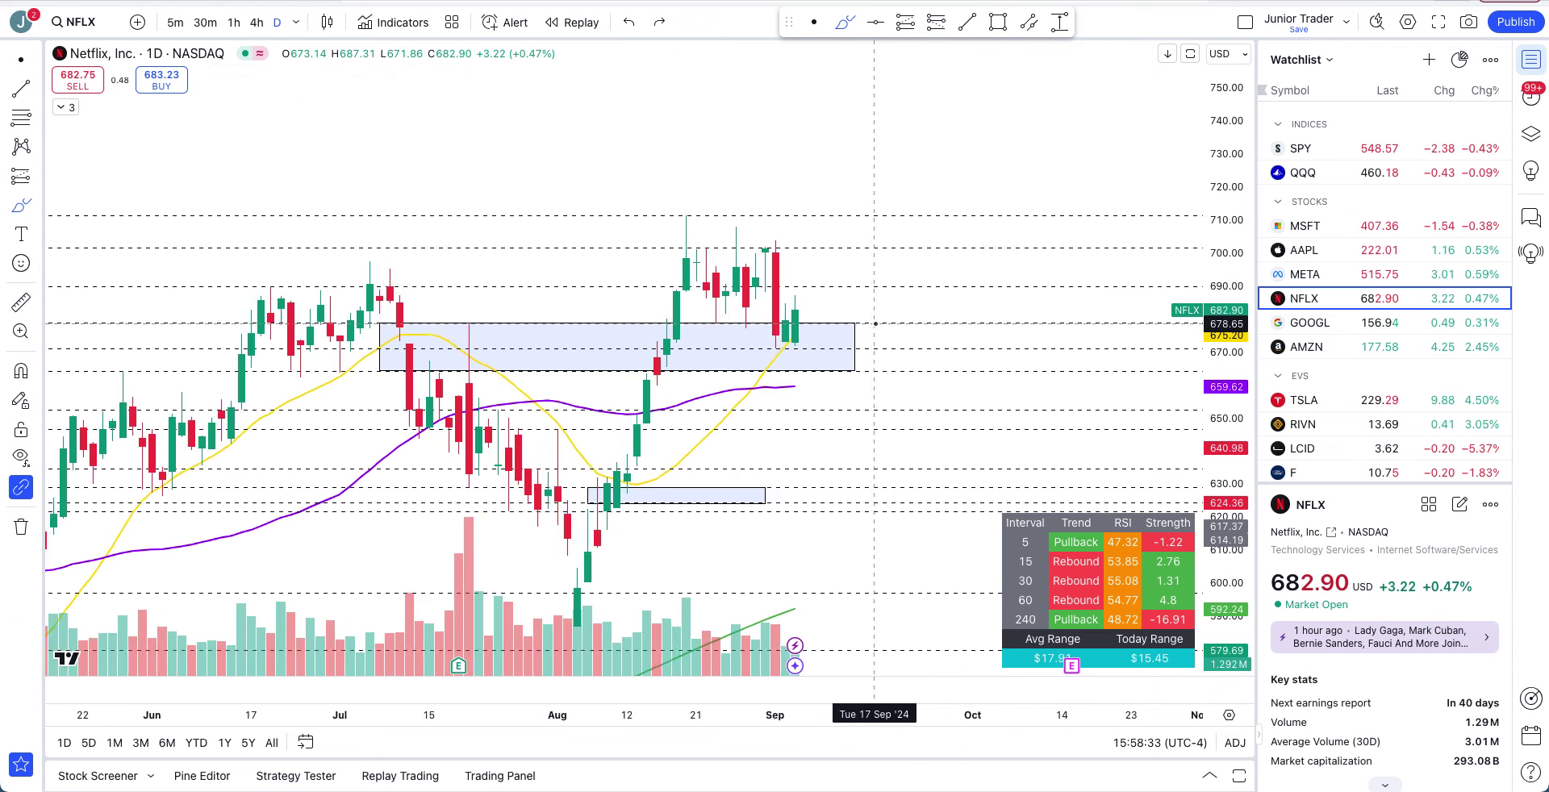
click(234, 25)
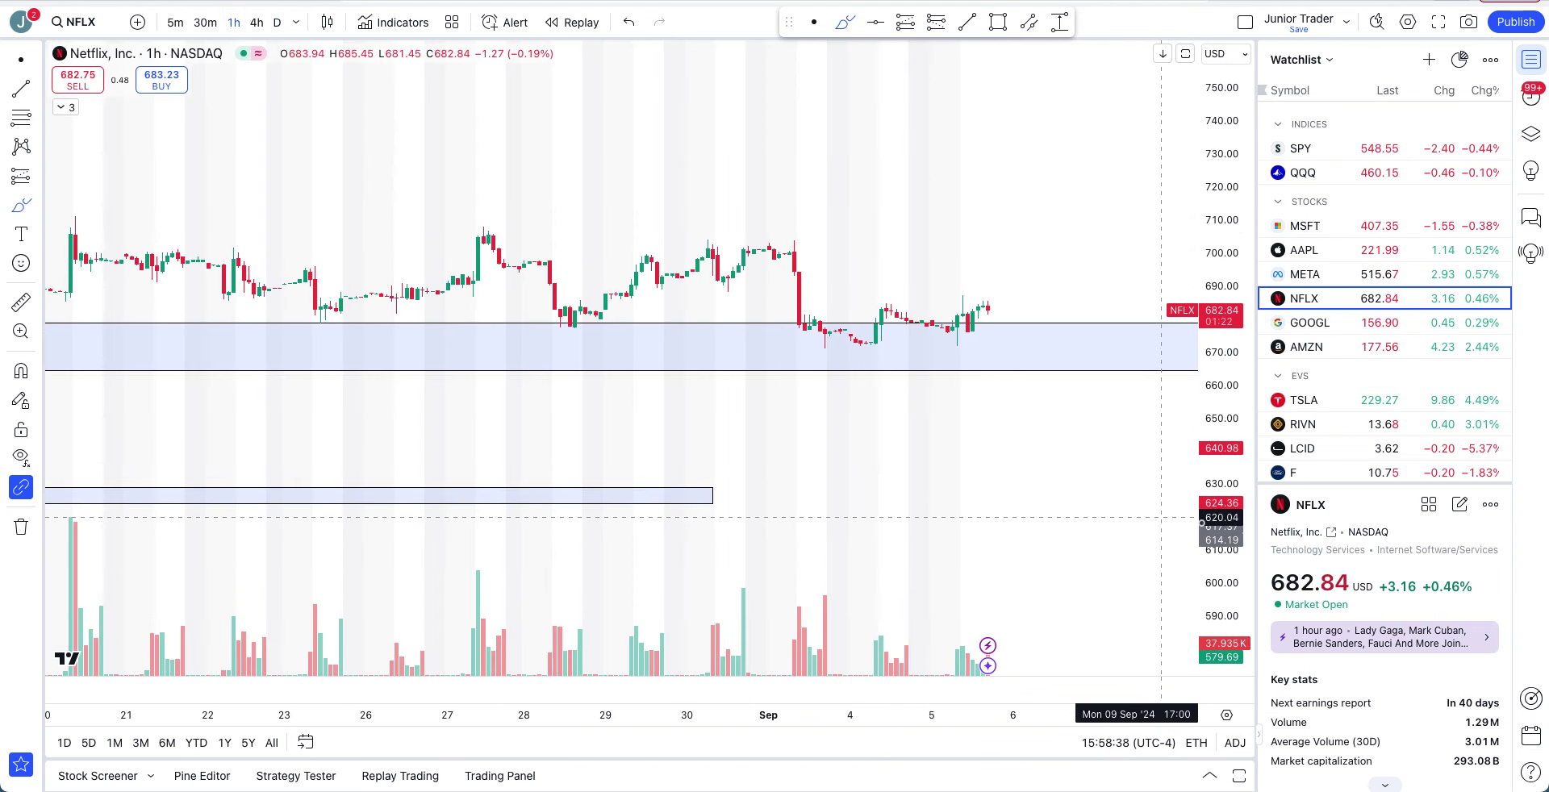
Stretch the hourly NFLX price scale and bring the candles from mid-August to 5 September into view
drag(1228, 595, 1240, 249)
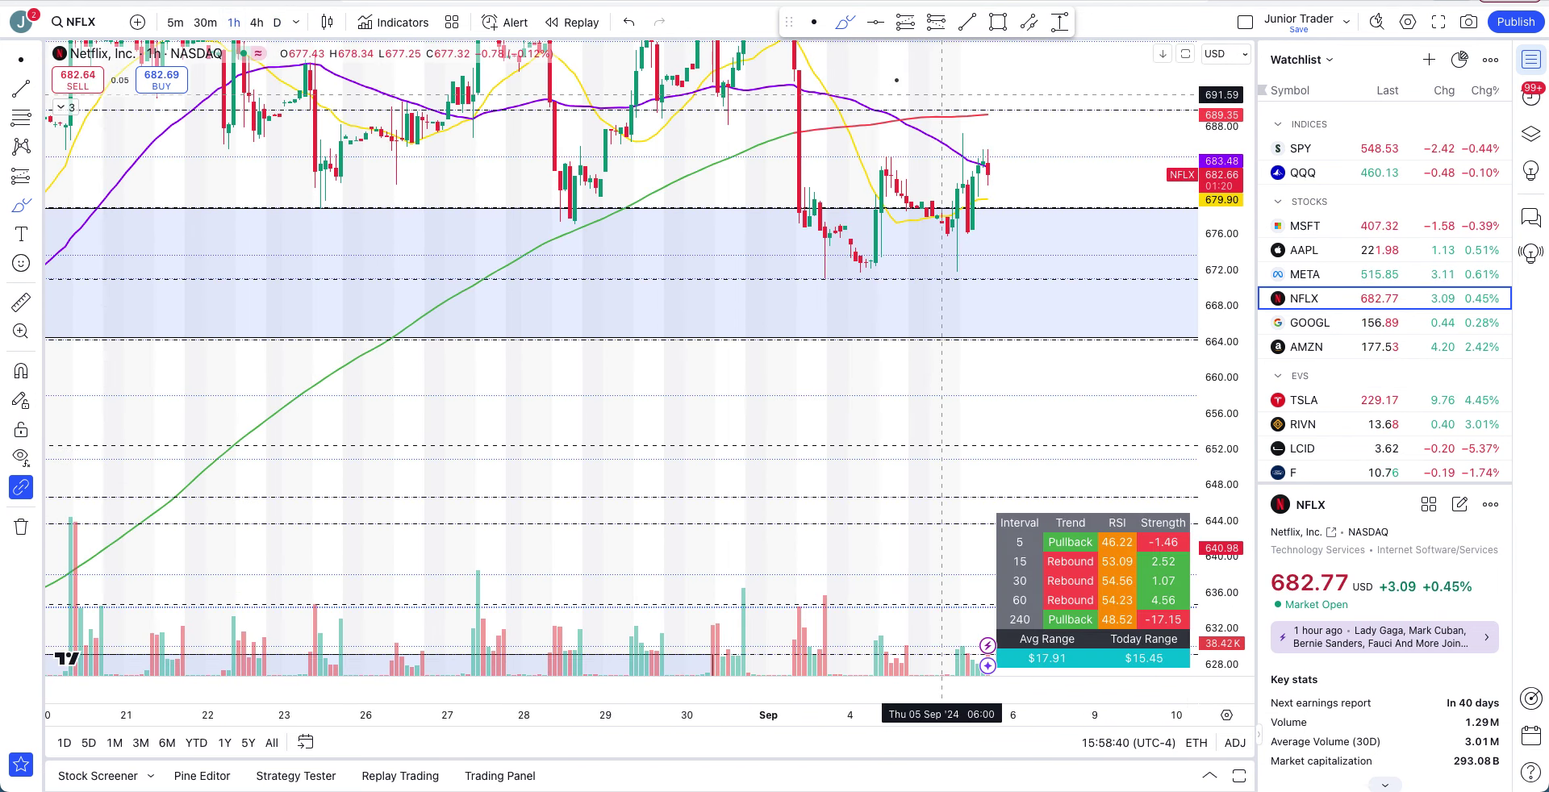
key(Escape)
drag(1043, 140, 794, 305)
scroll(784, 311, down, 5)
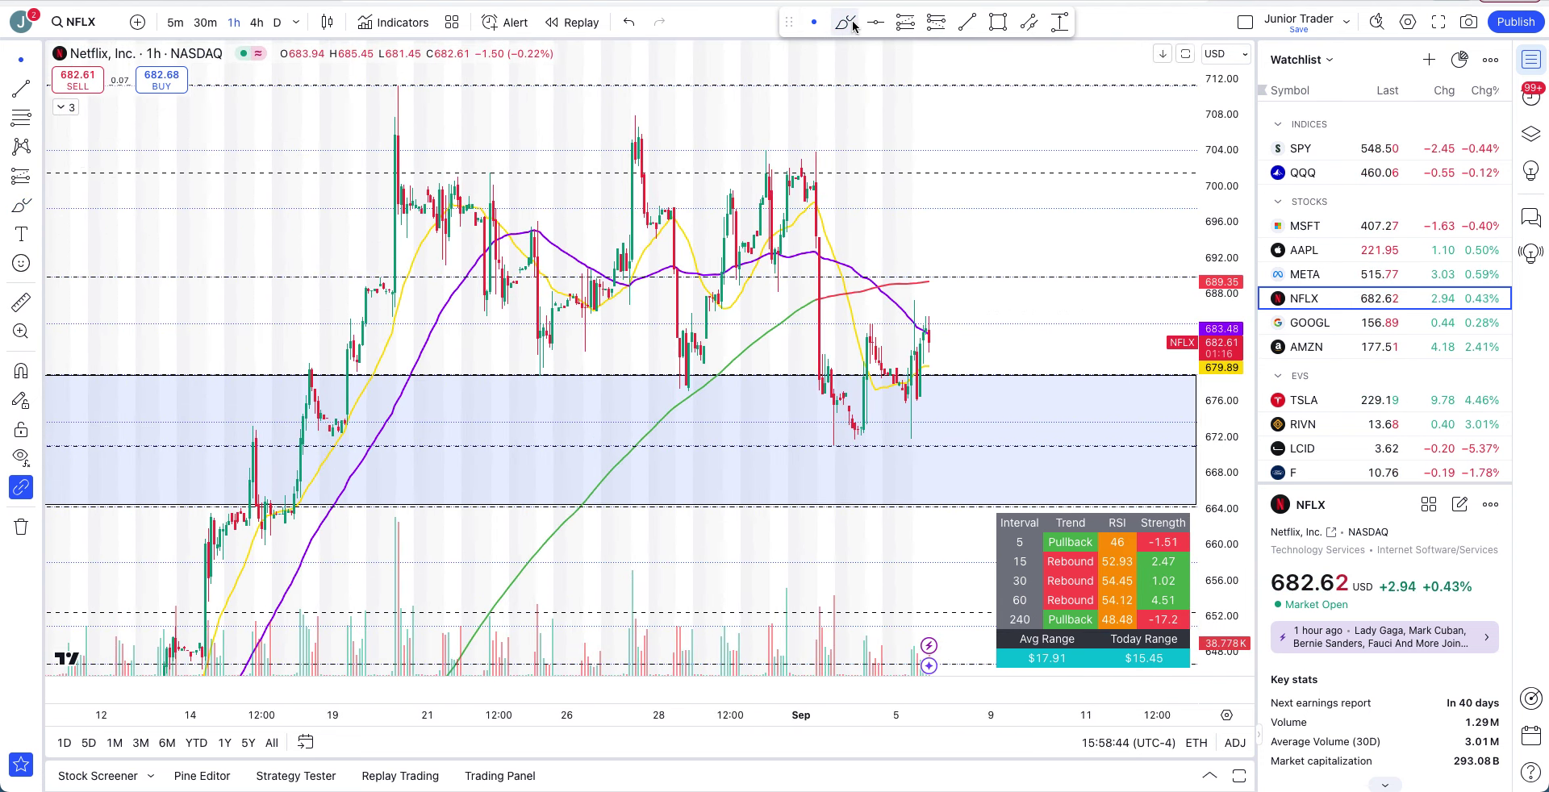
Brush a short mark above the latest hourly NFLX candle and a rising path from about 681 to 689.5, undoing both
mouse_move(934, 269)
mouse_down()
mouse_move(903, 298)
mouse_move(935, 298)
mouse_up()
key(ctrl+z)
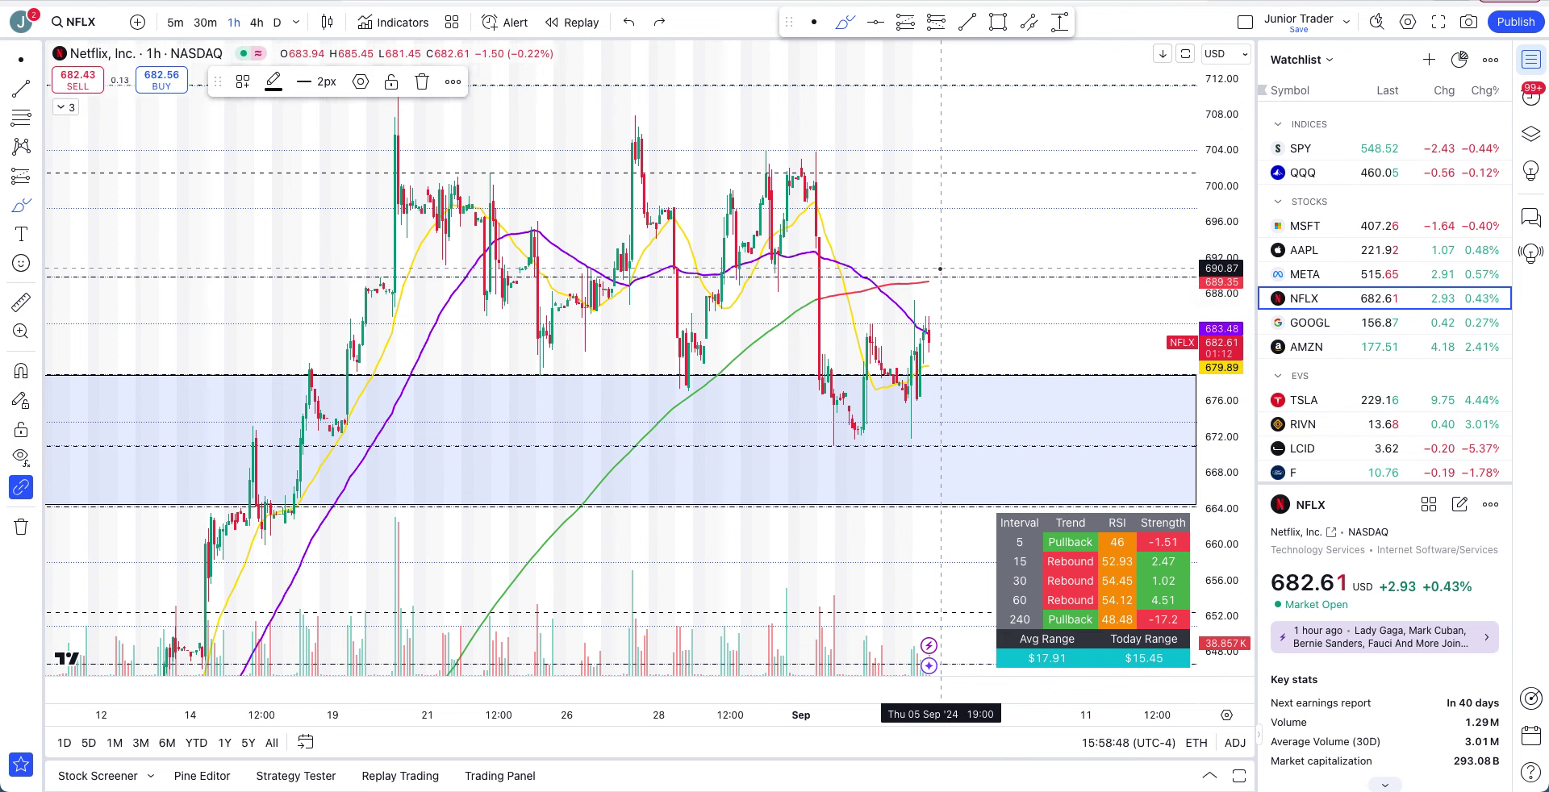
scroll(940, 269, up, 5)
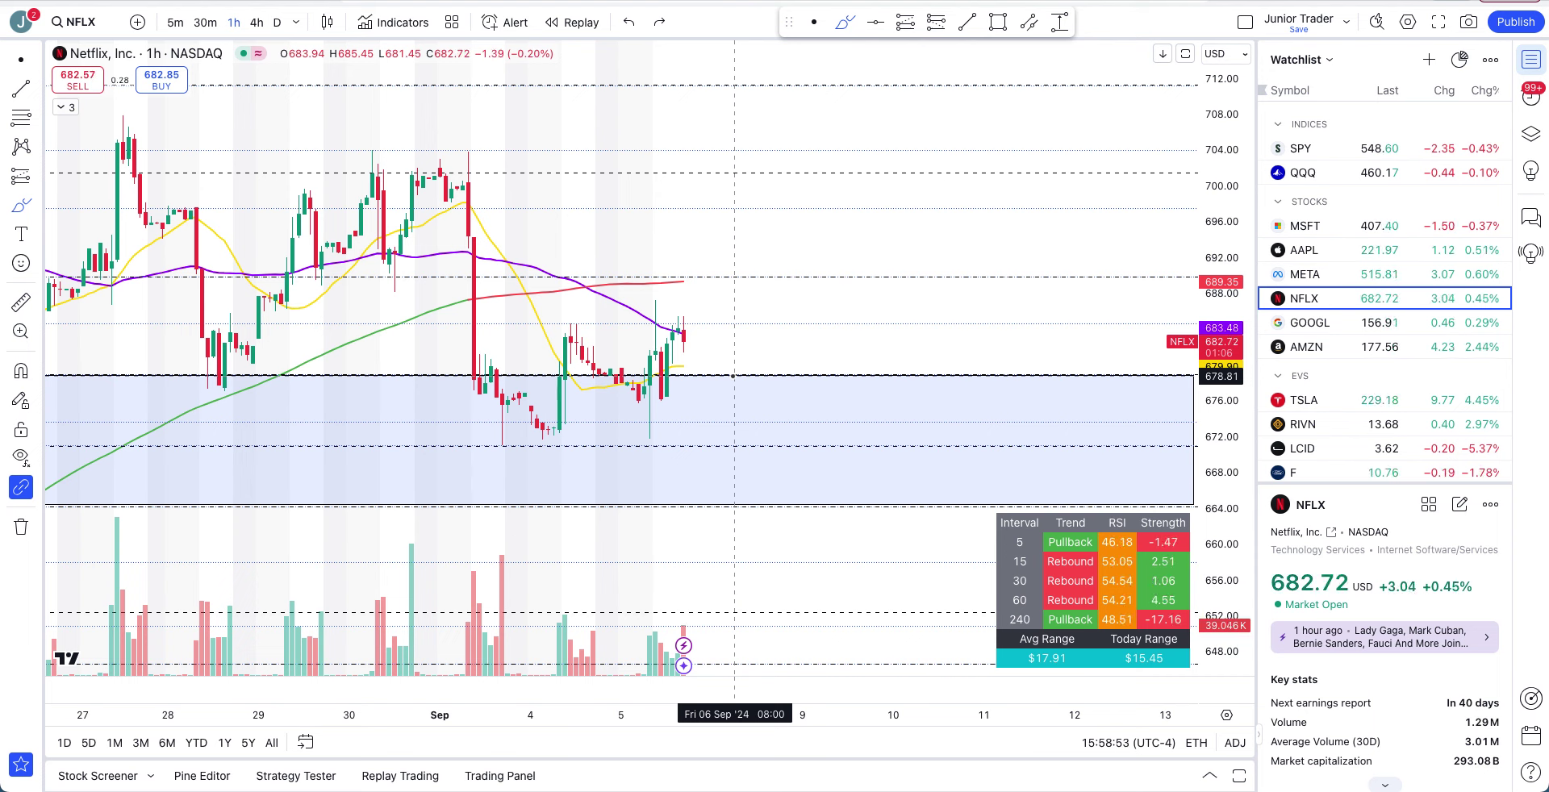
mouse_move(689, 357)
mouse_down()
mouse_move(728, 353)
mouse_move(767, 280)
mouse_up()
key(ctrl+z)
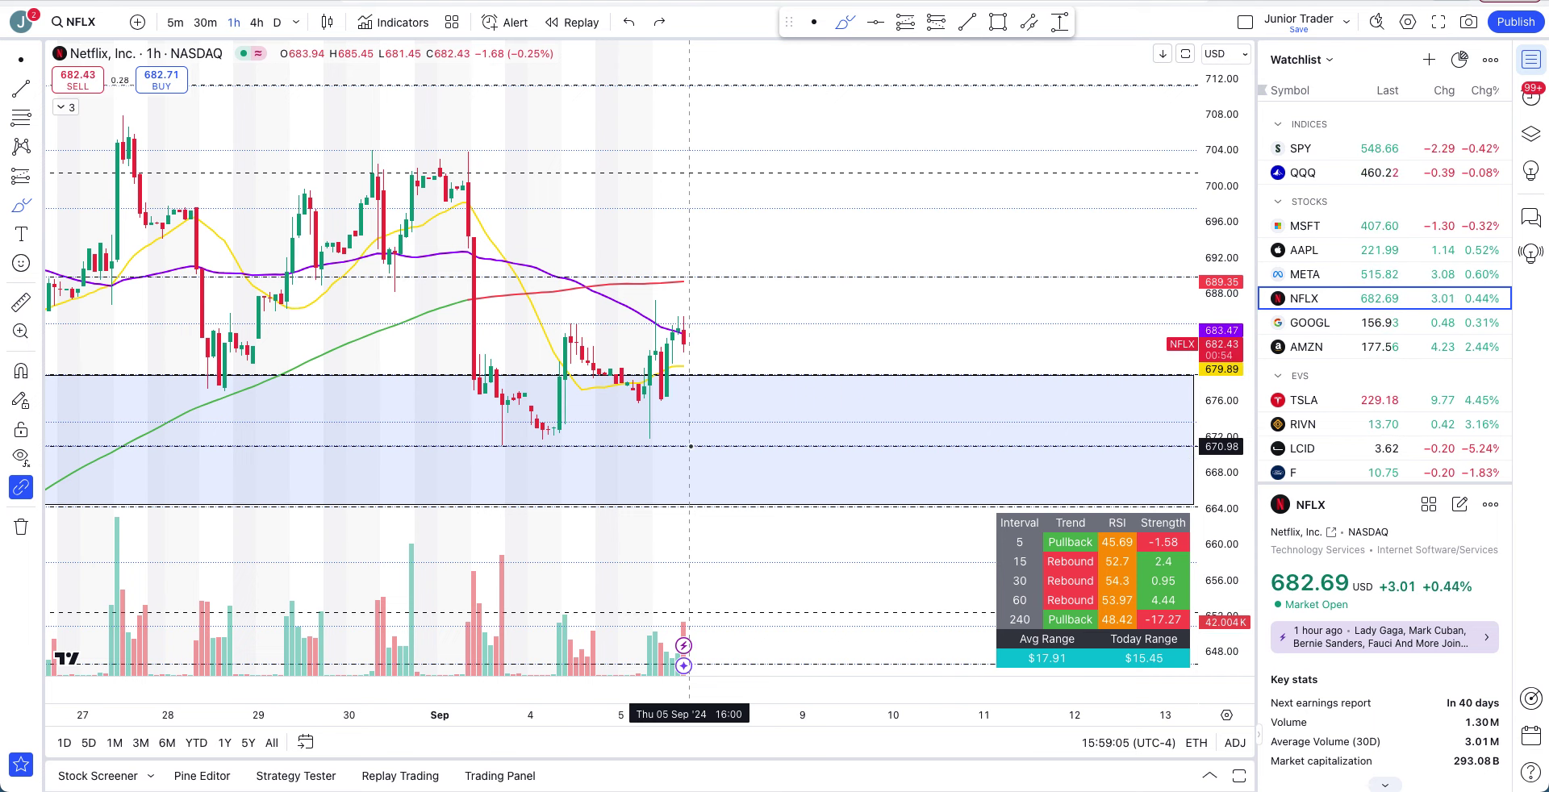
Open the GOOGL chart on the daily interval and compress its price scale to fit the candles since April
click(1291, 323)
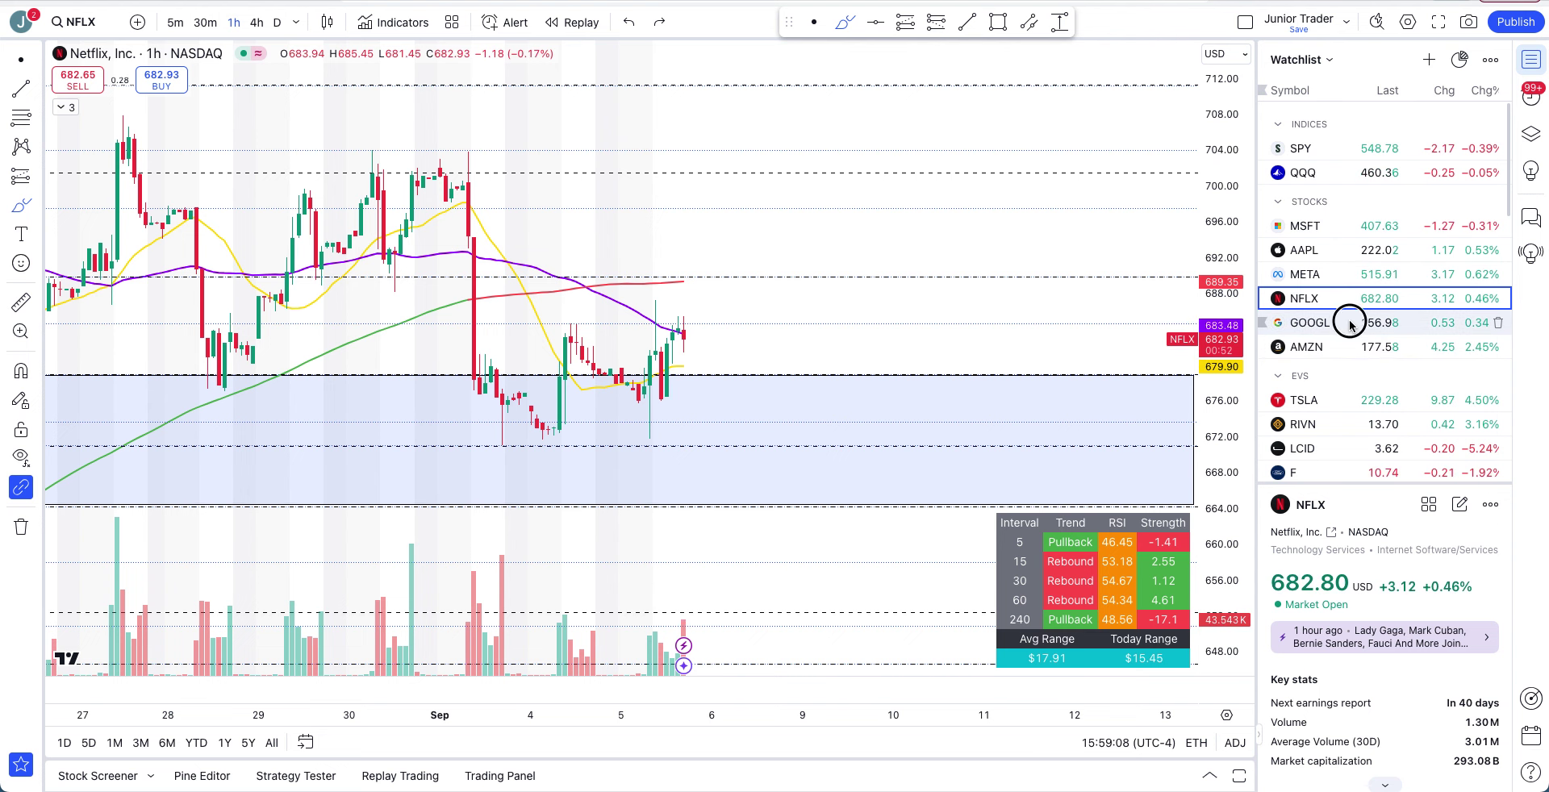
click(276, 23)
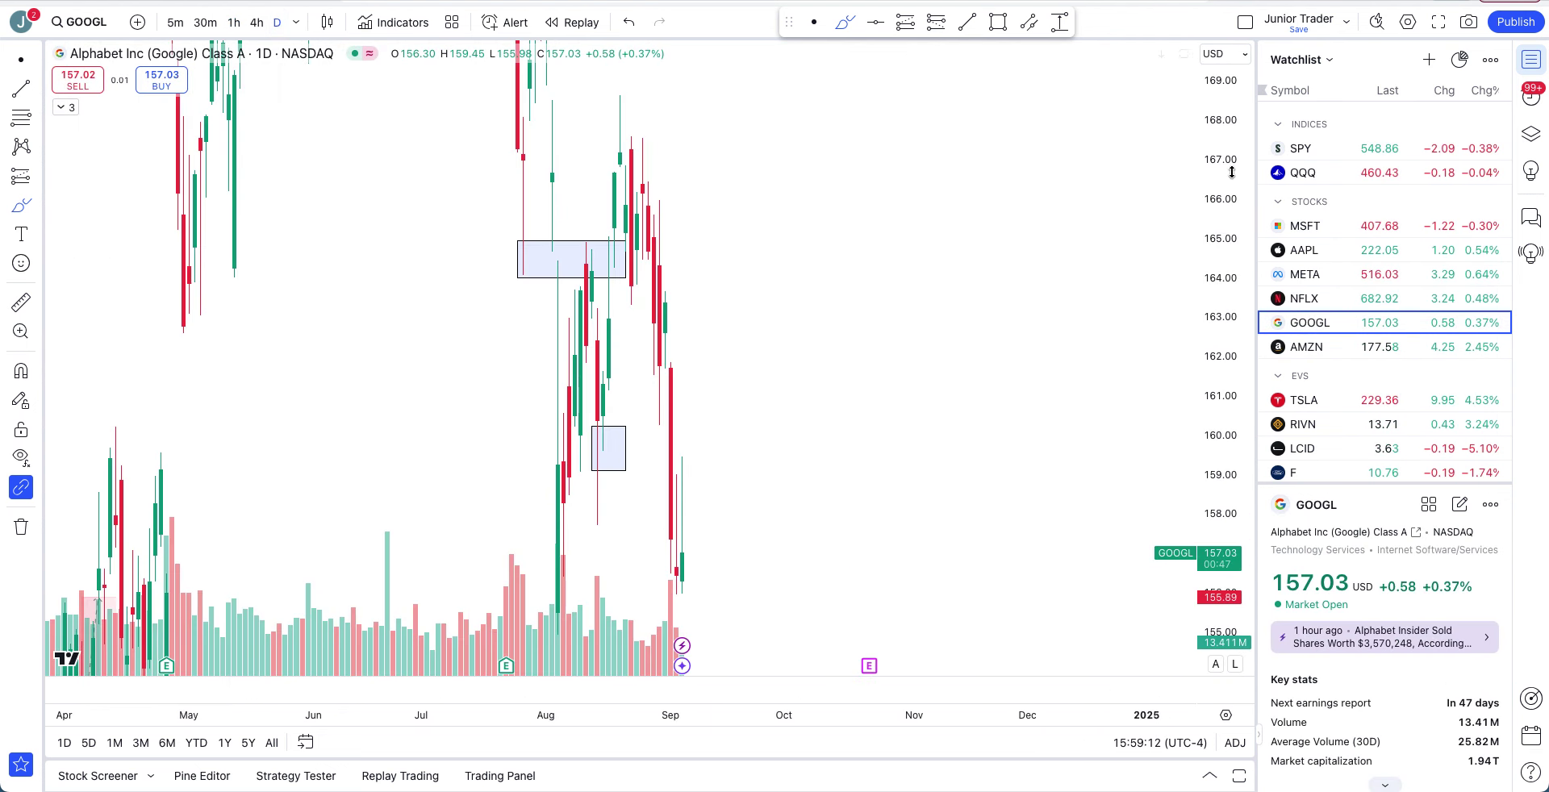
drag(1235, 227, 1221, 588)
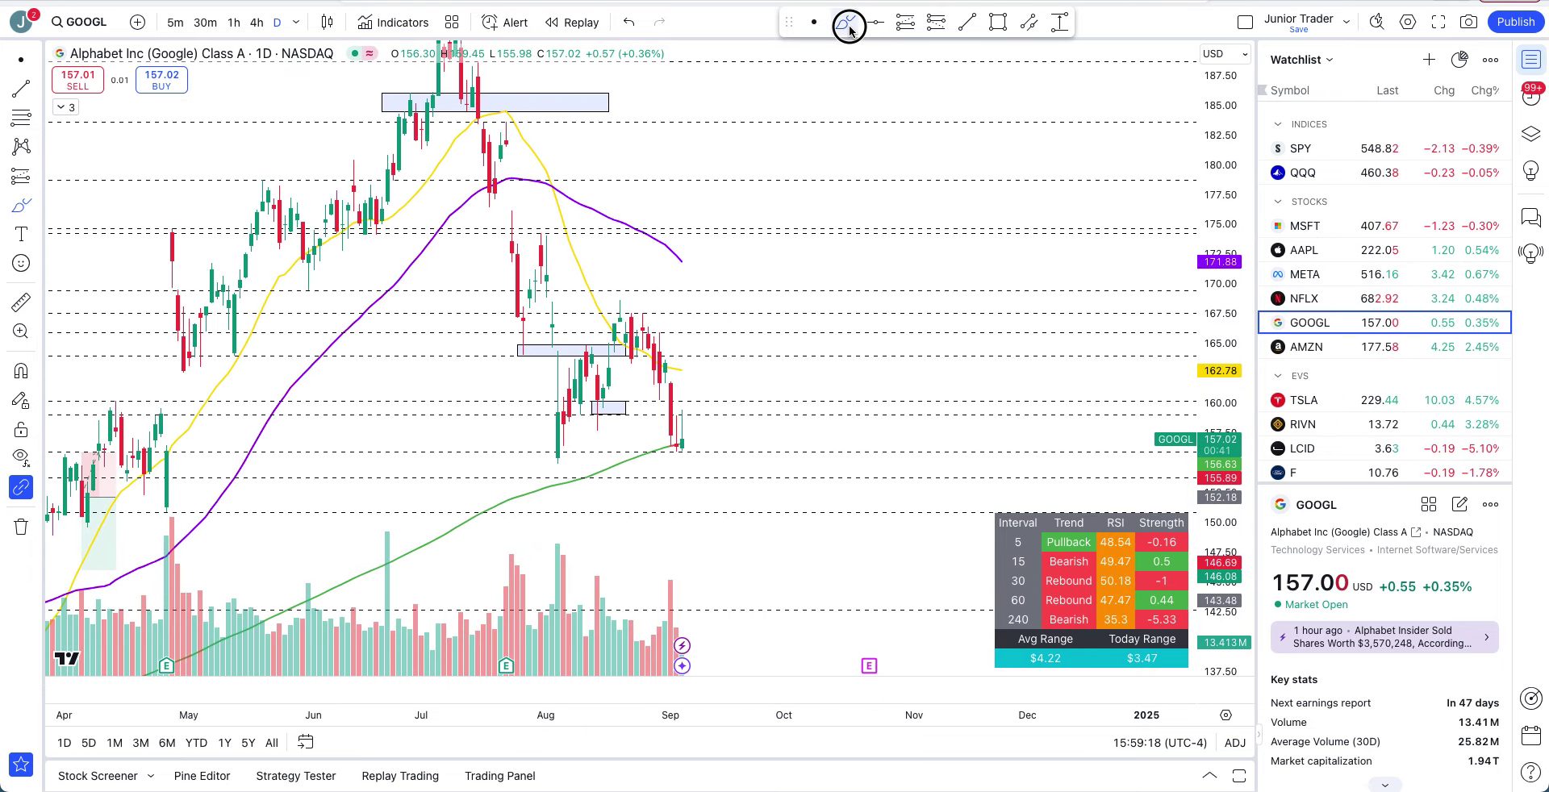
Brush a line across the latest daily GOOGL candles from about 159 to 157.77, and undo it
click(607, 415)
click(773, 430)
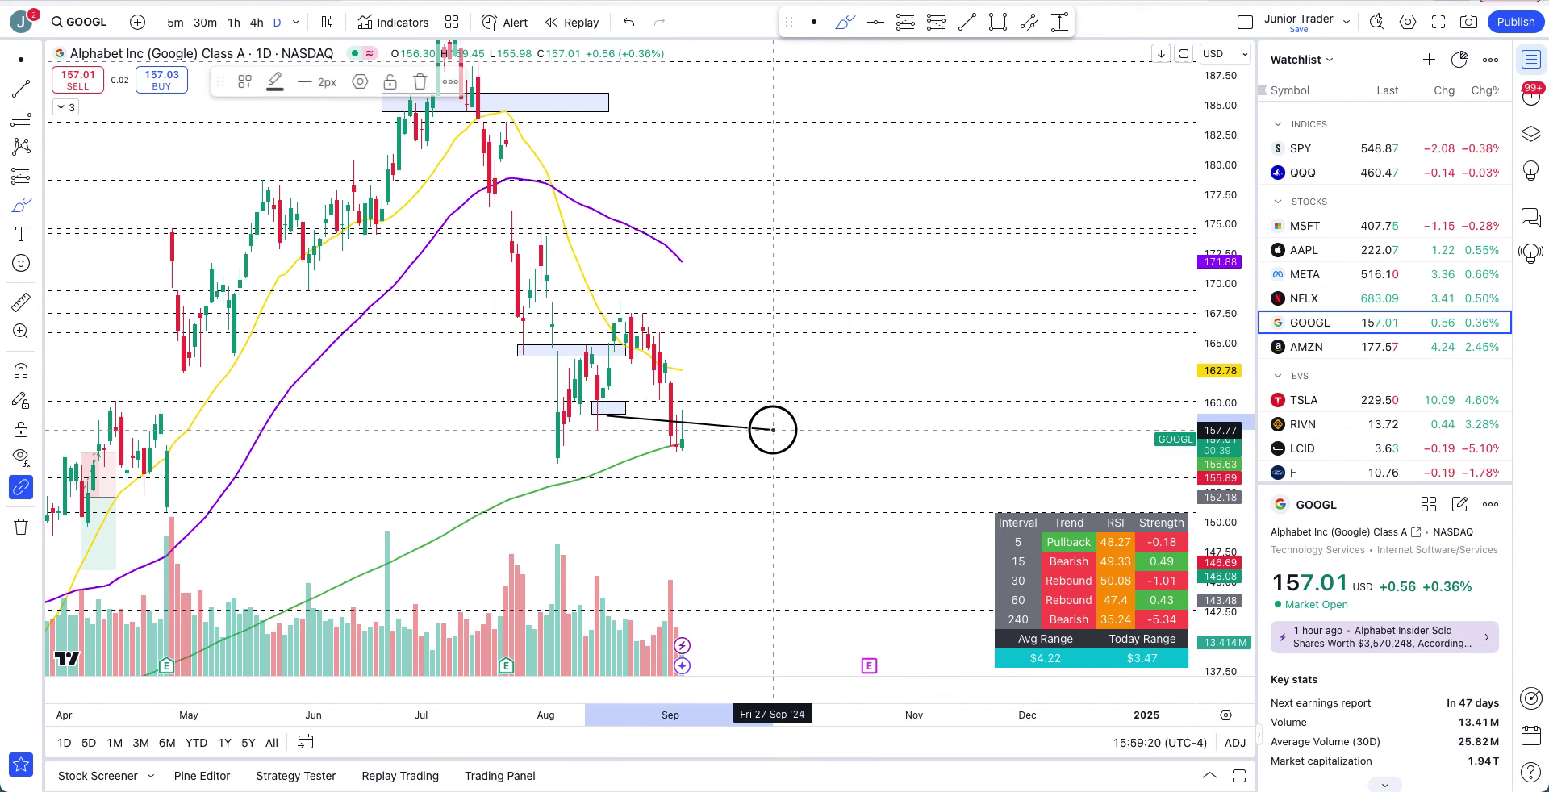
key(ctrl+z)
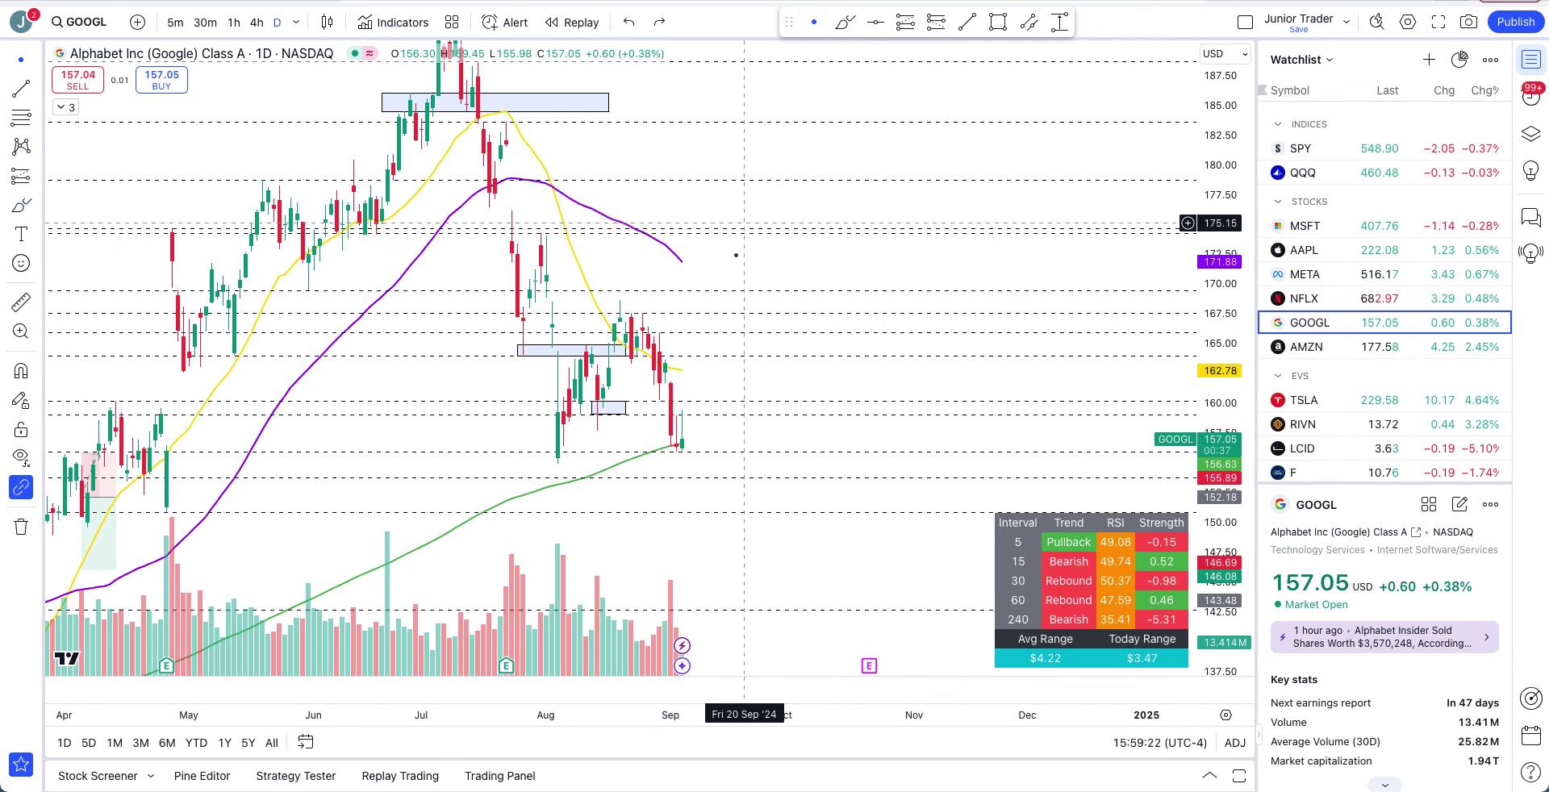
Show the JT Easy Day & Swing Trading indicator on the daily GOOGL chart, and hide it again
drag(724, 280, 941, 196)
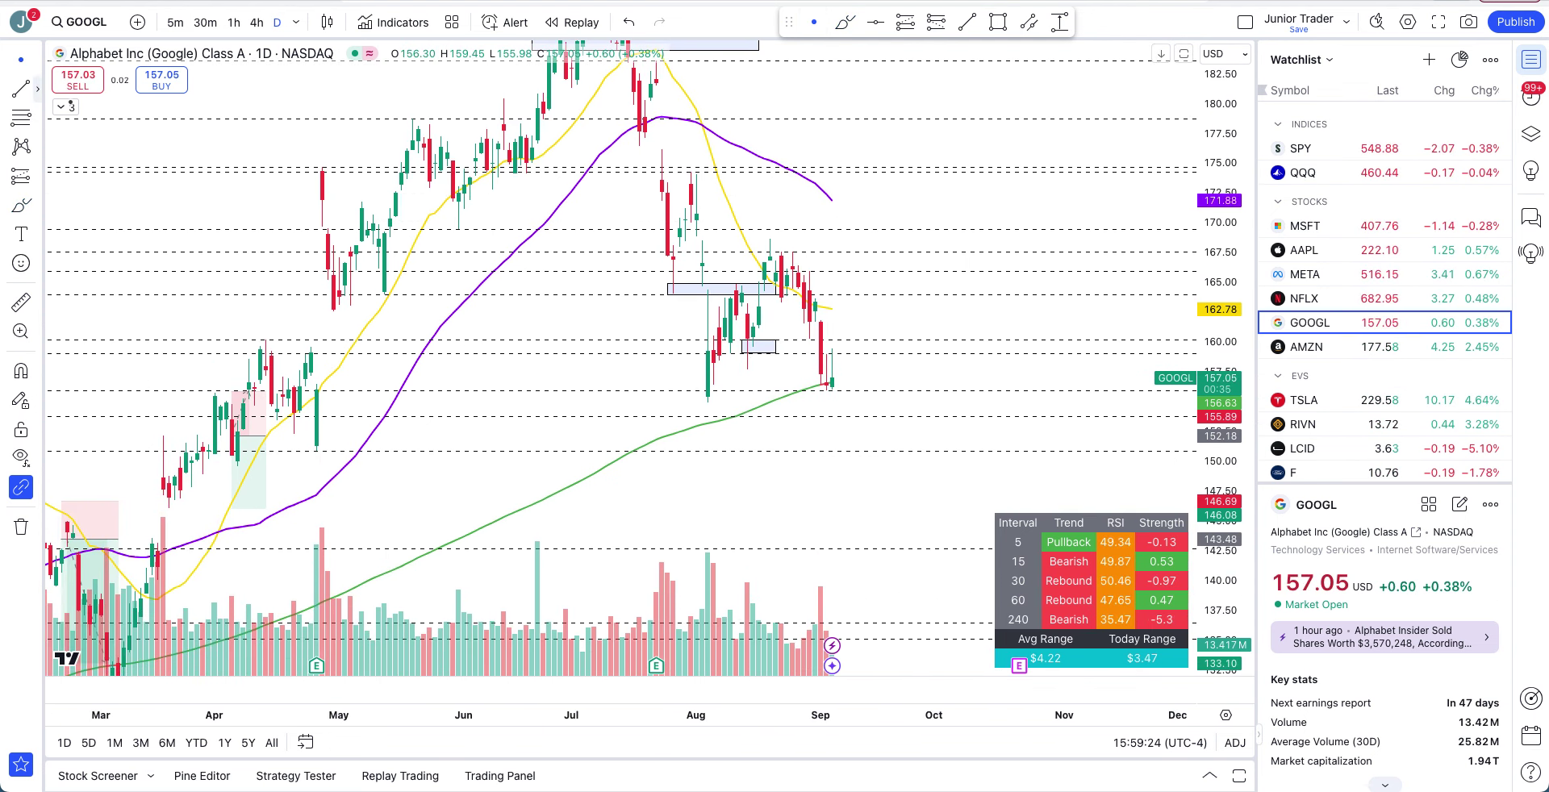
click(65, 107)
click(350, 127)
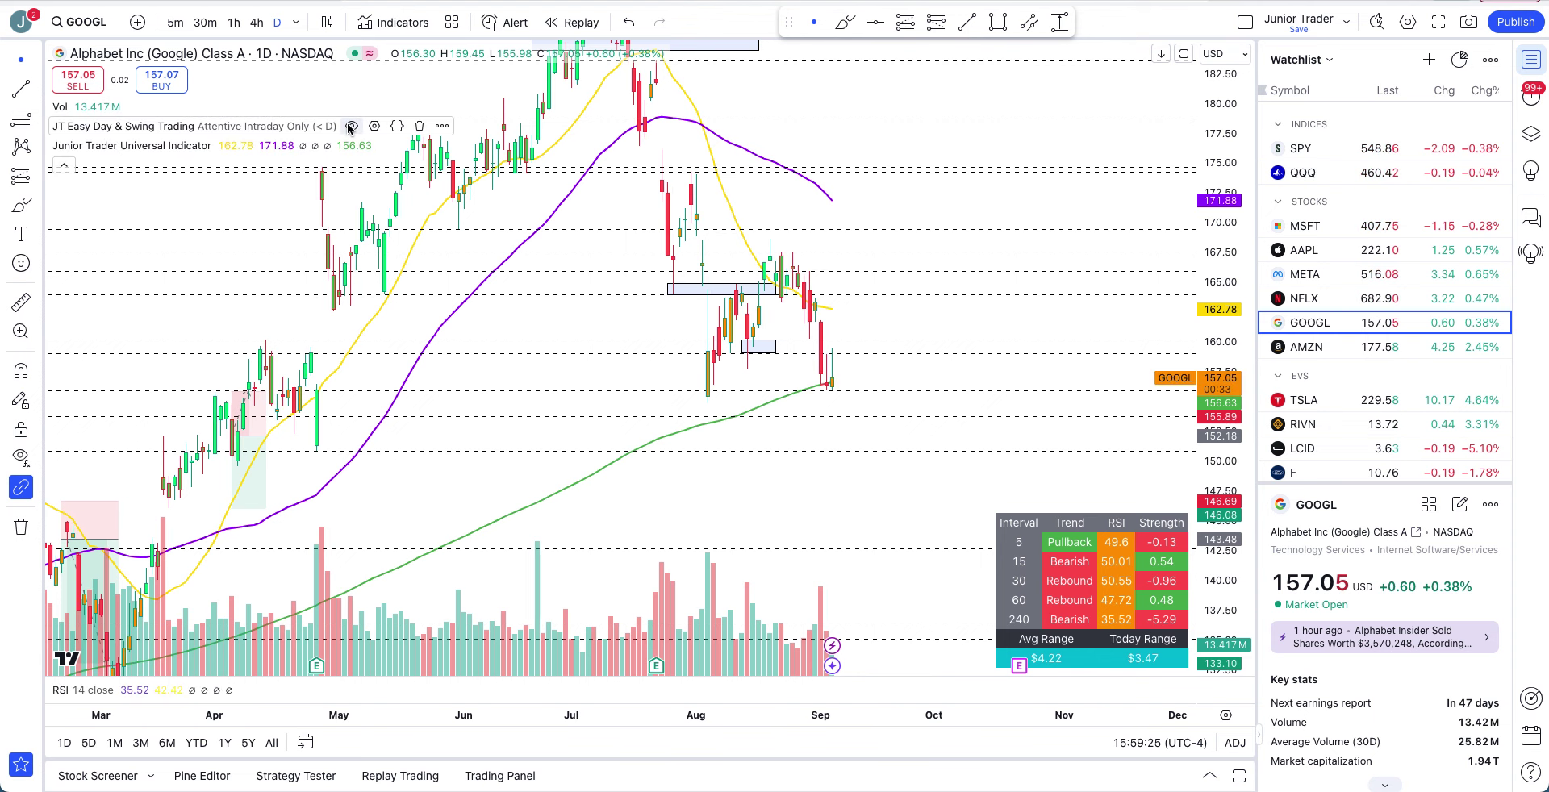
click(351, 127)
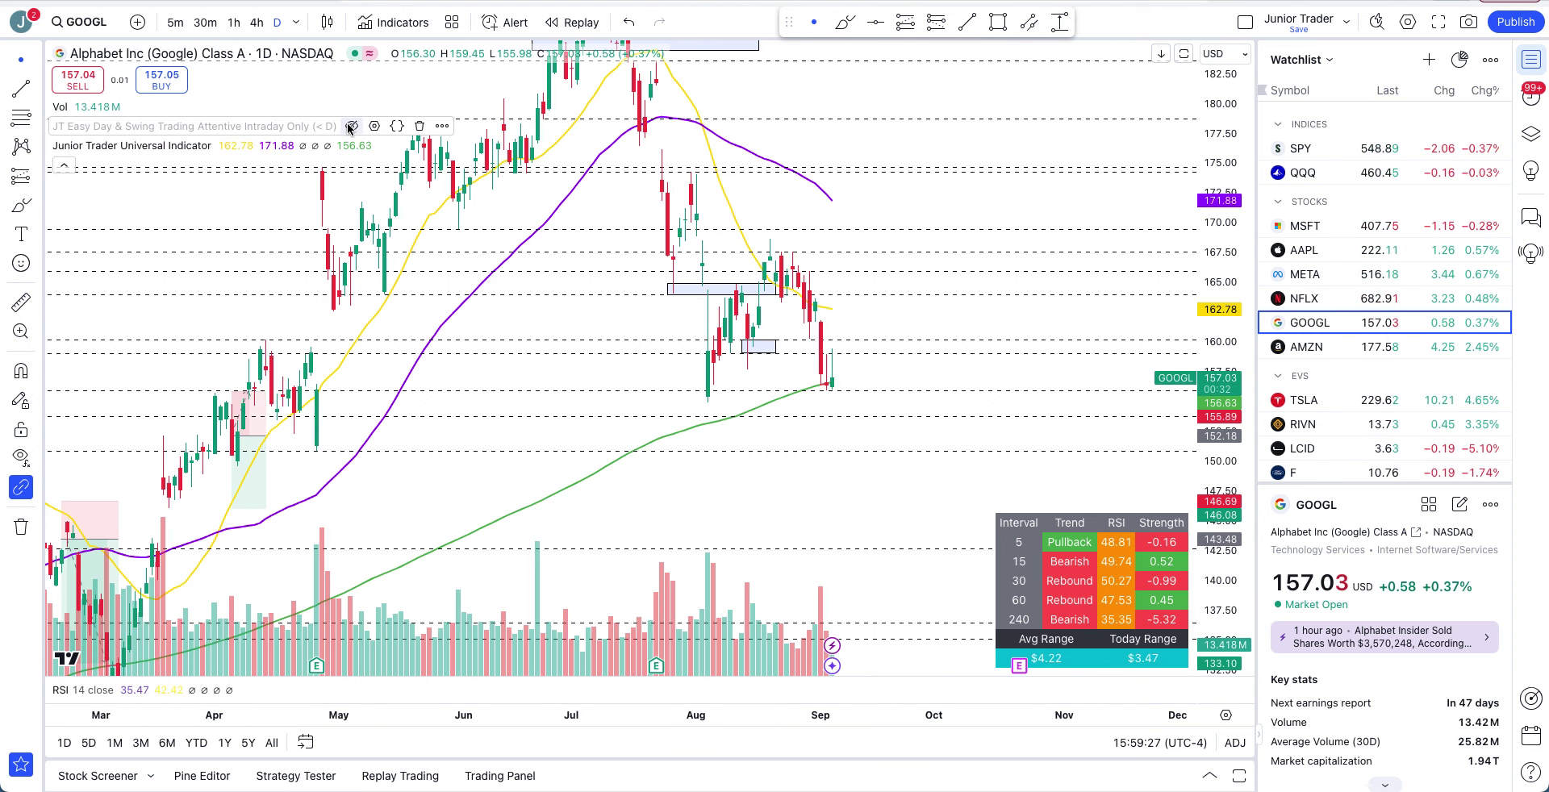
click(65, 165)
Switch the GOOGL chart to the 1-hour interval and stretch its price scale around the candles of early September
scroll(829, 403, up, 3)
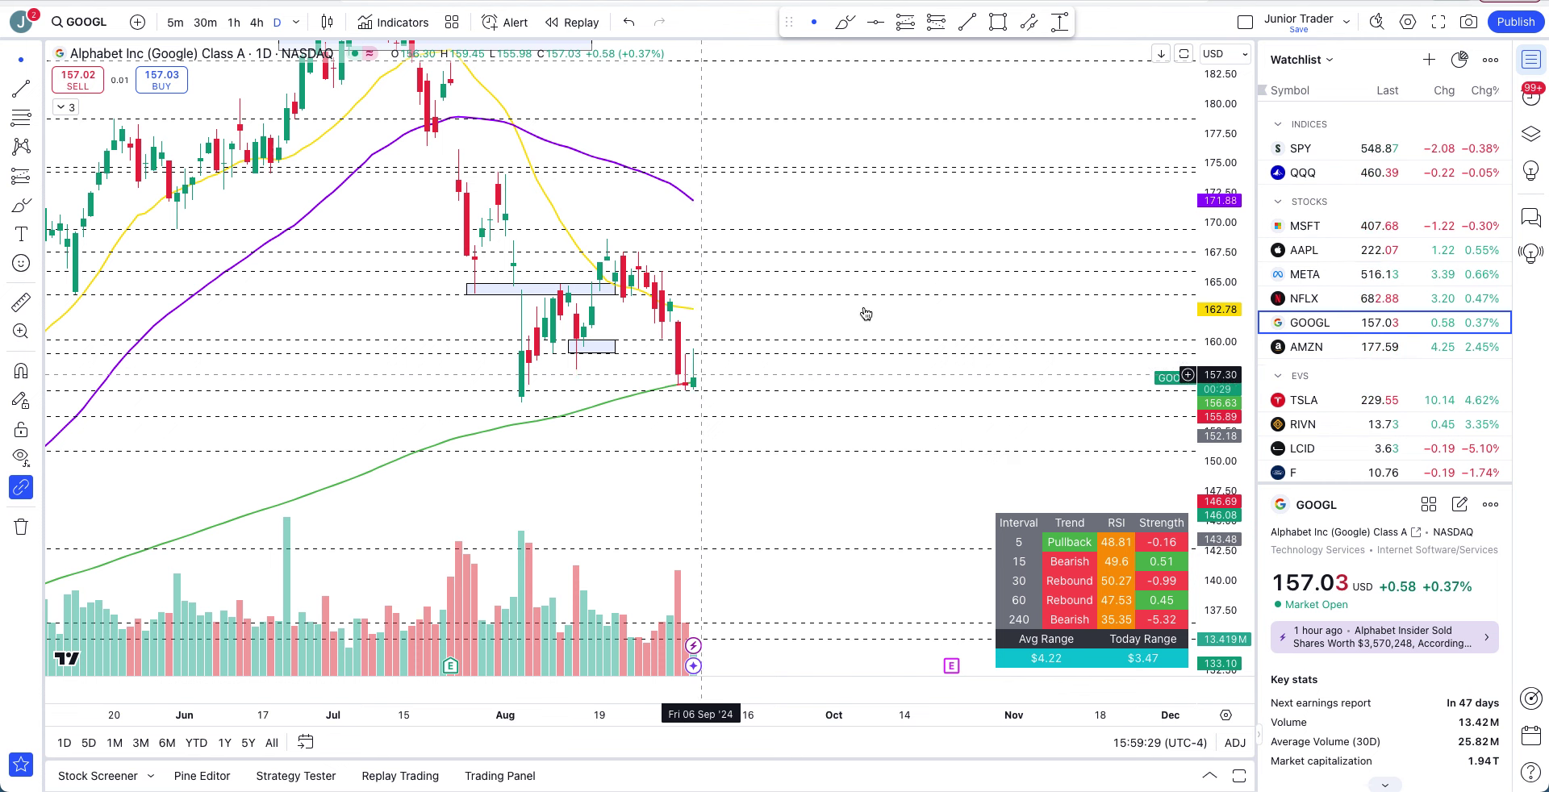
drag(1233, 489, 1228, 398)
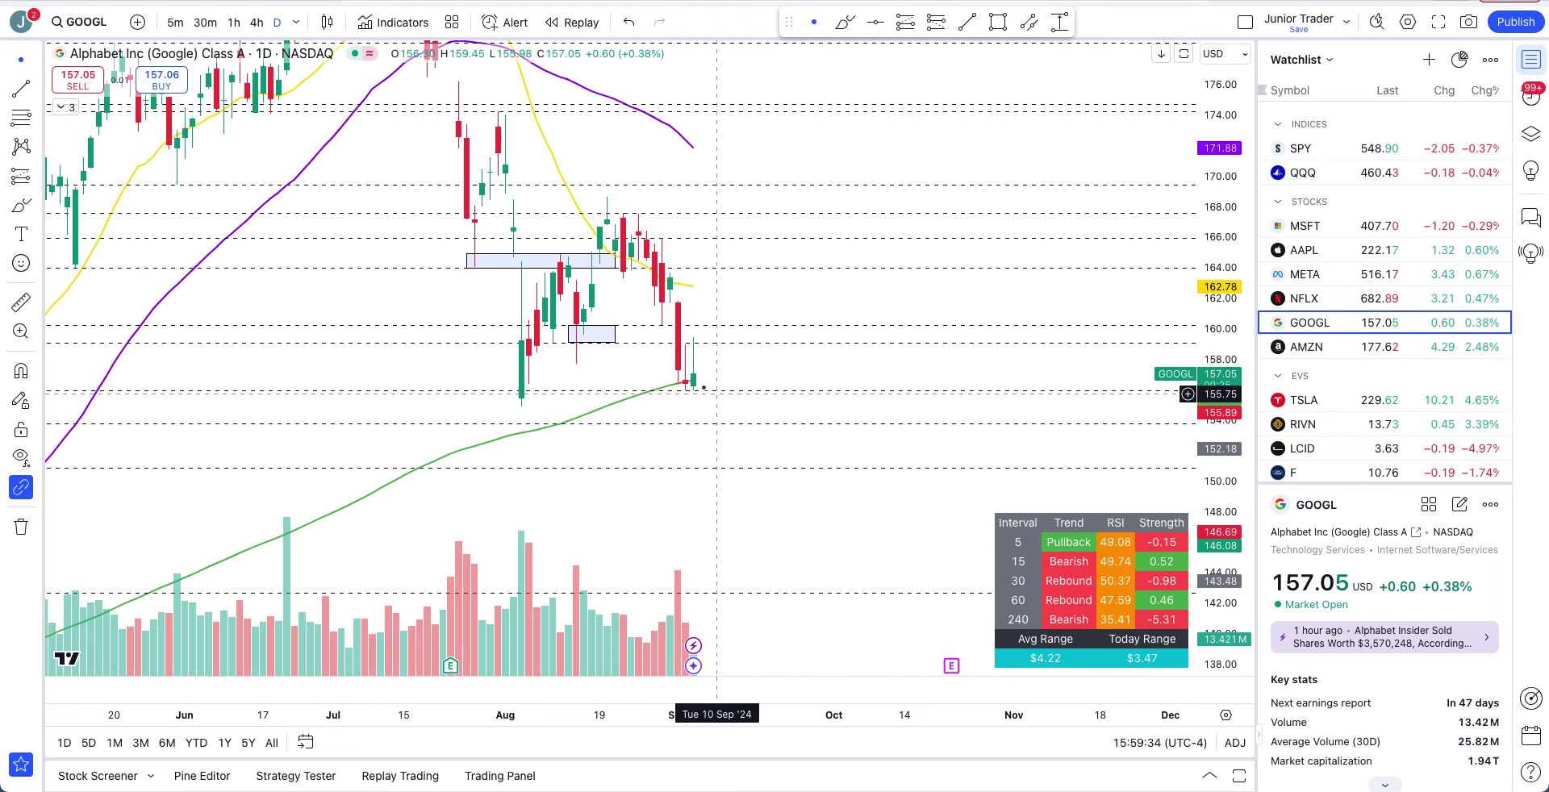
click(232, 22)
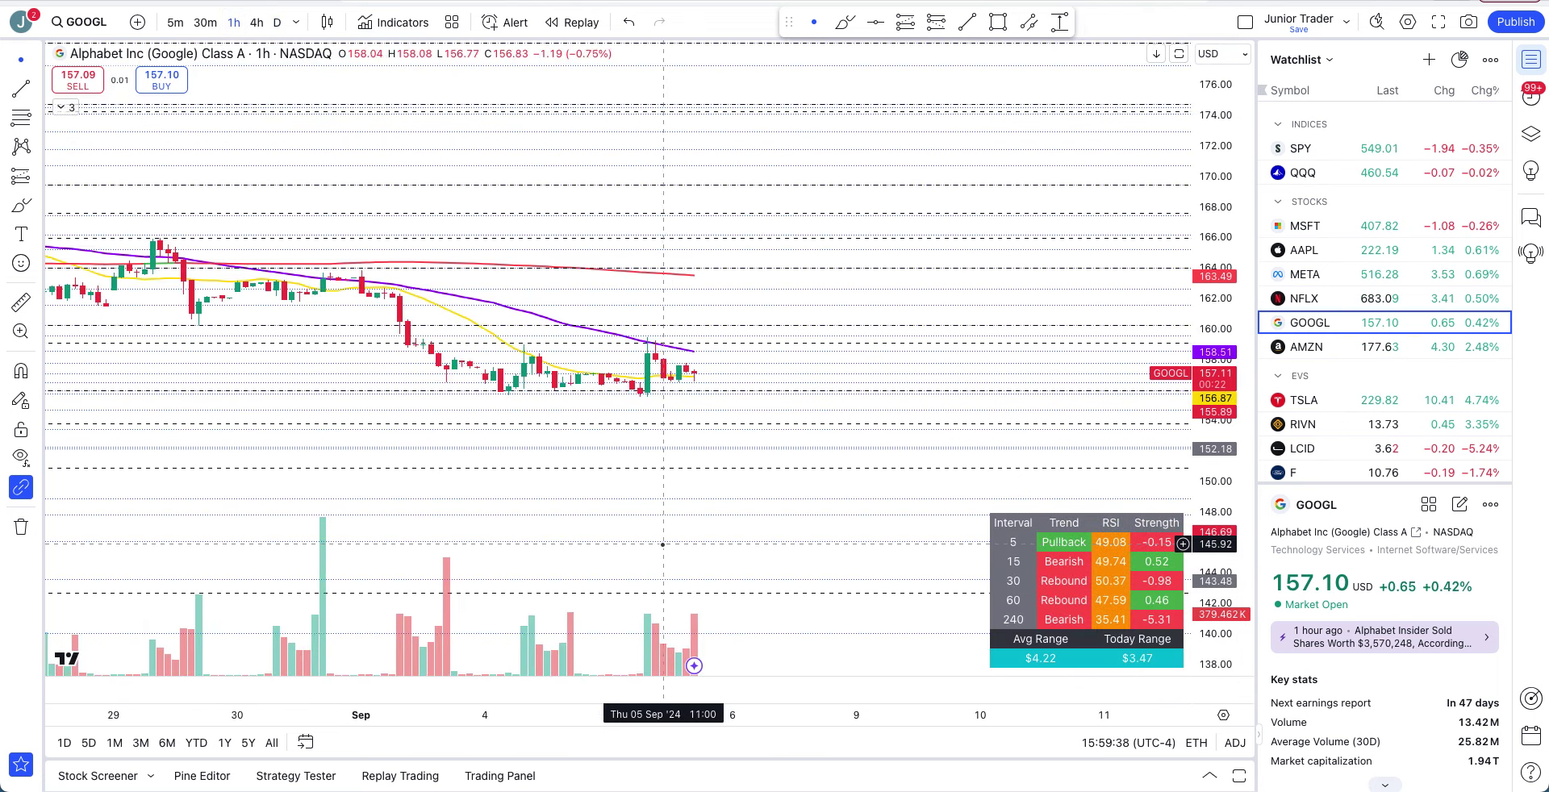
scroll(662, 545, down, 3)
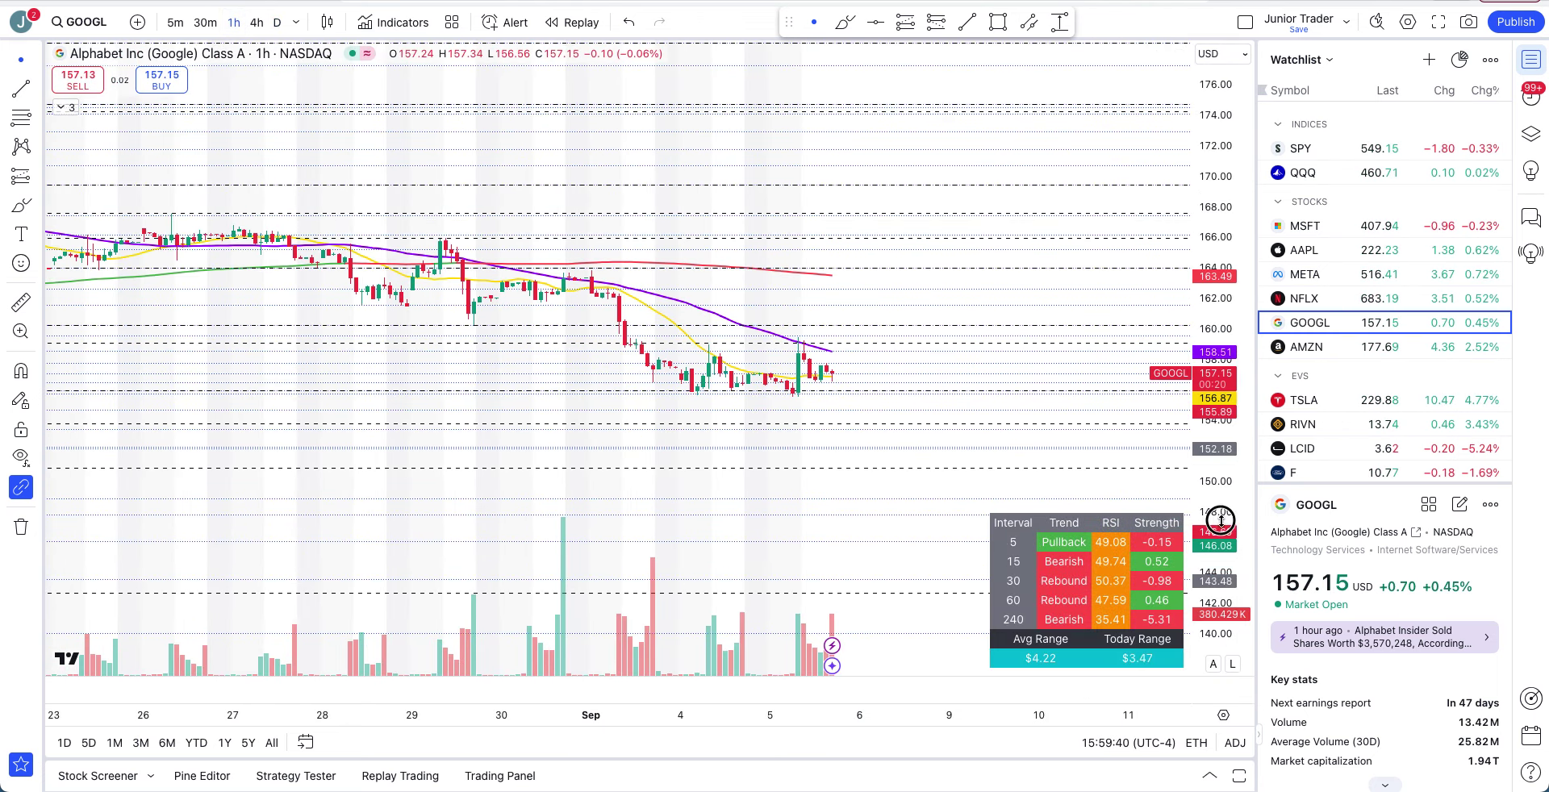
drag(1221, 521, 1215, 194)
scroll(855, 229, up, 5)
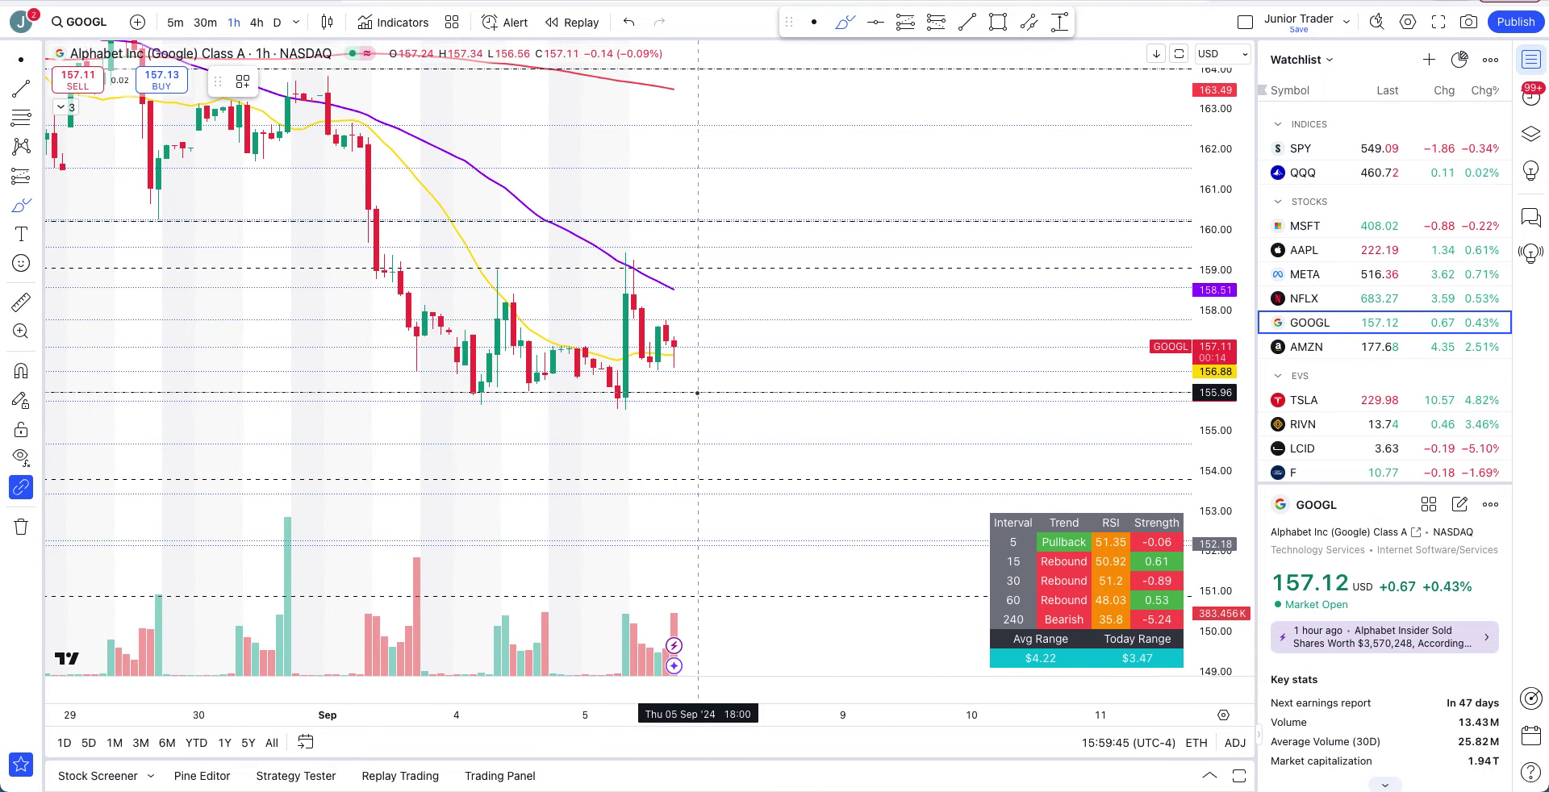
Brush a curved path beyond the latest hourly GOOGL candle from about 158.3 down to 157.40, and undo it
scroll(690, 389, down, 4)
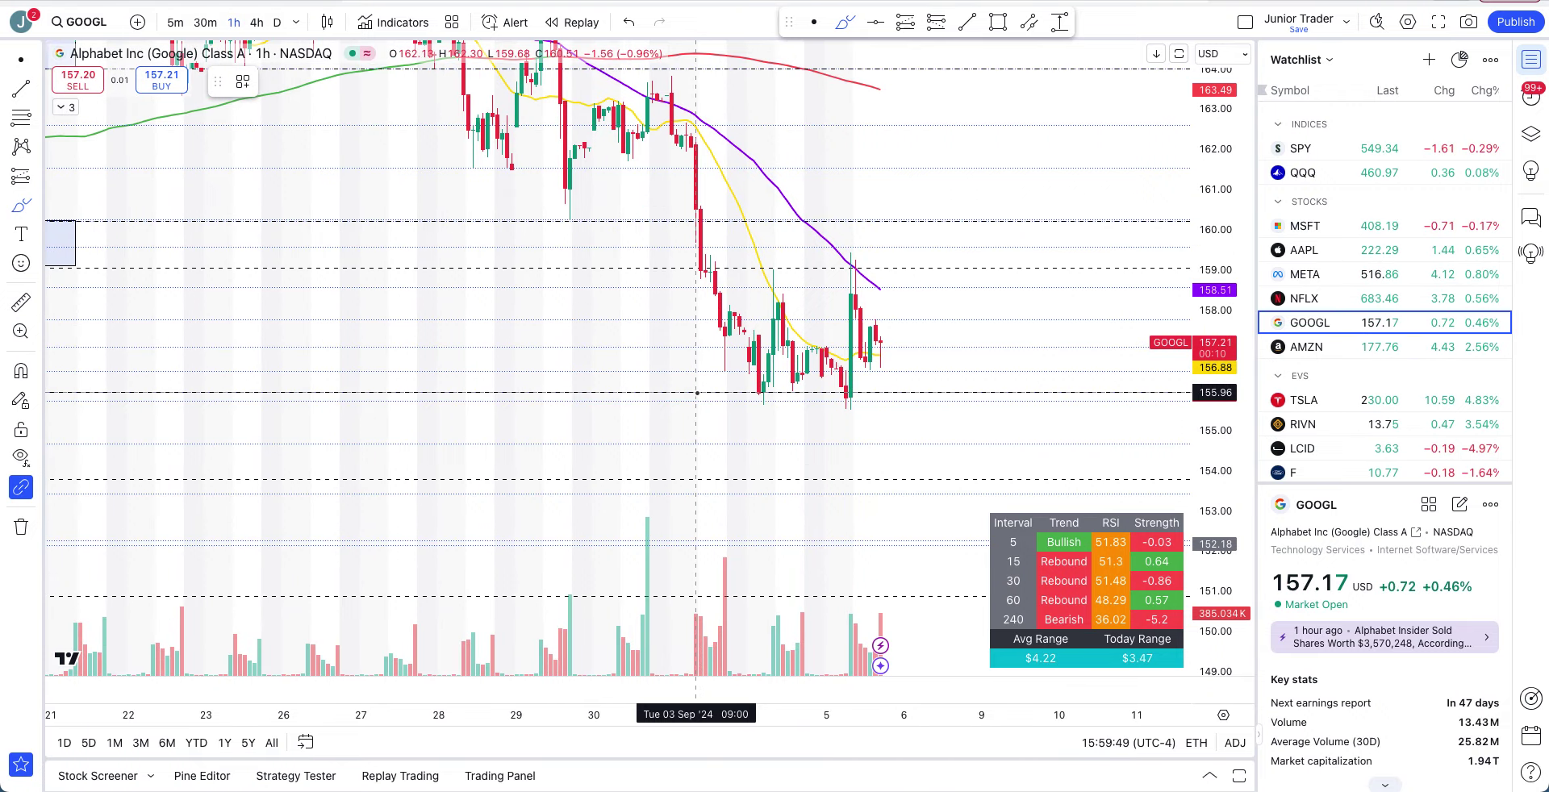
scroll(696, 392, up, 2)
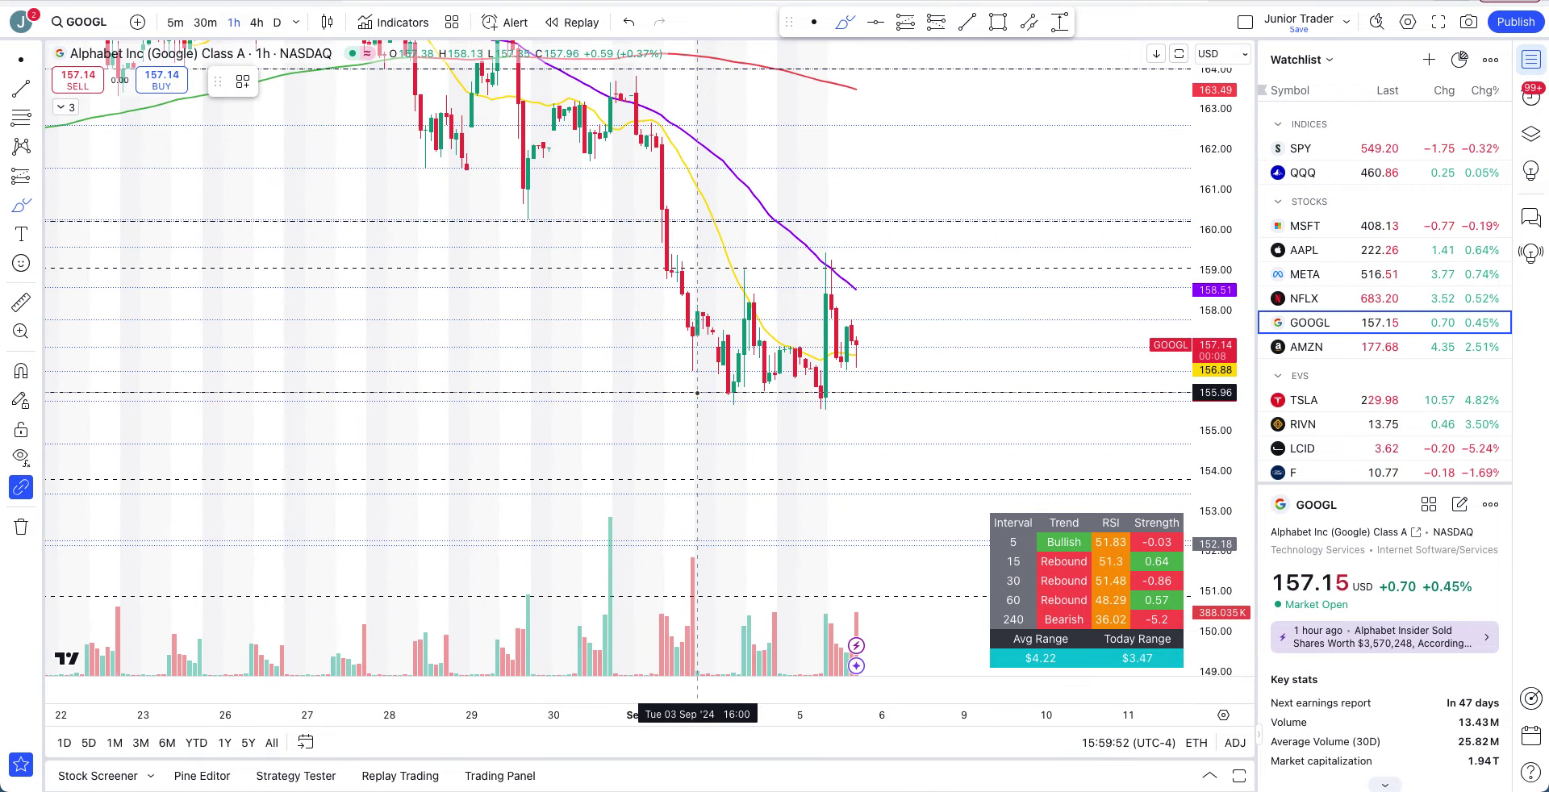
scroll(697, 393, down, 3)
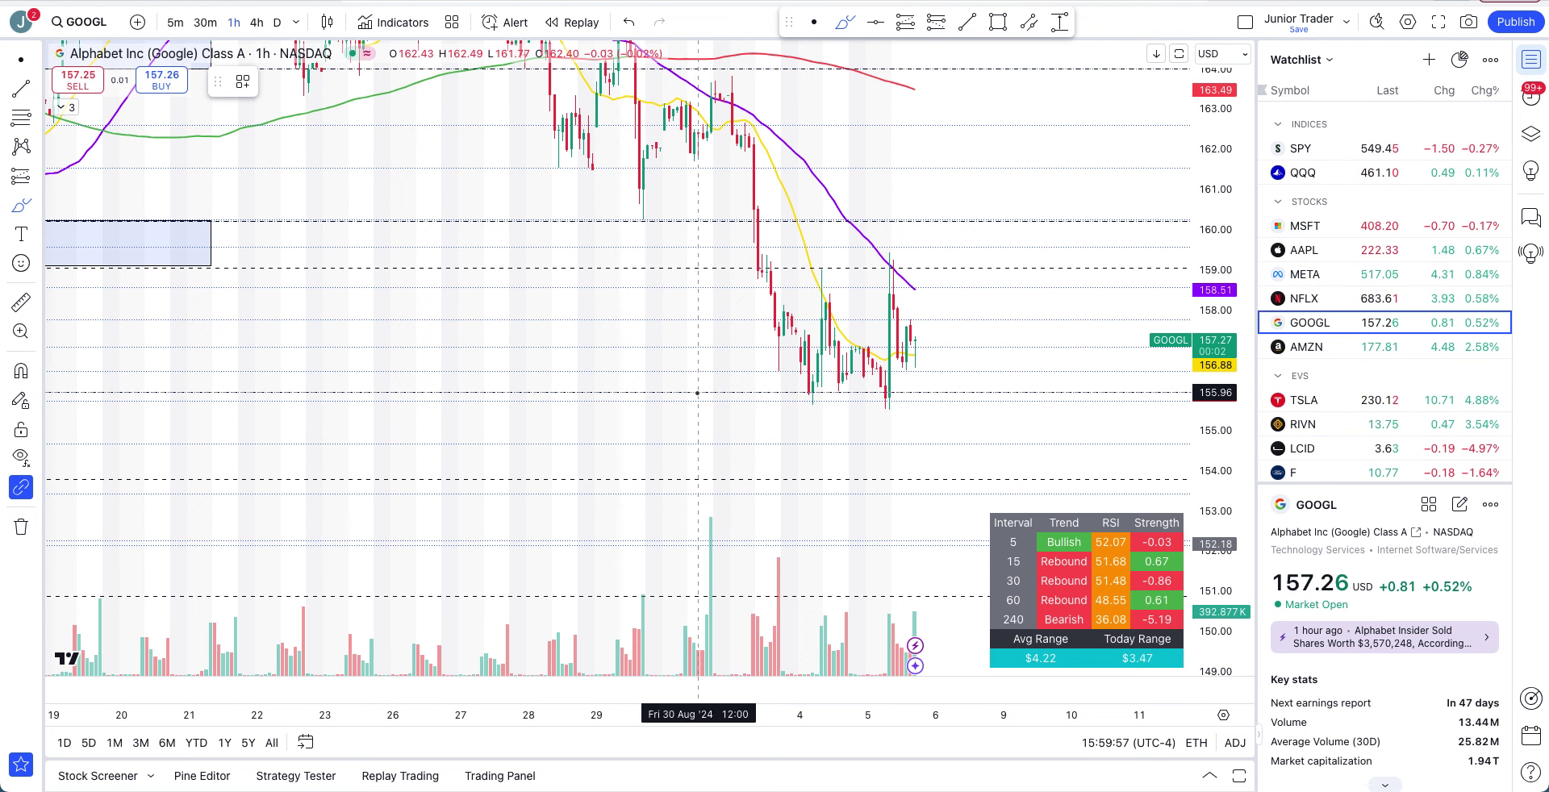
scroll(698, 393, up, 3)
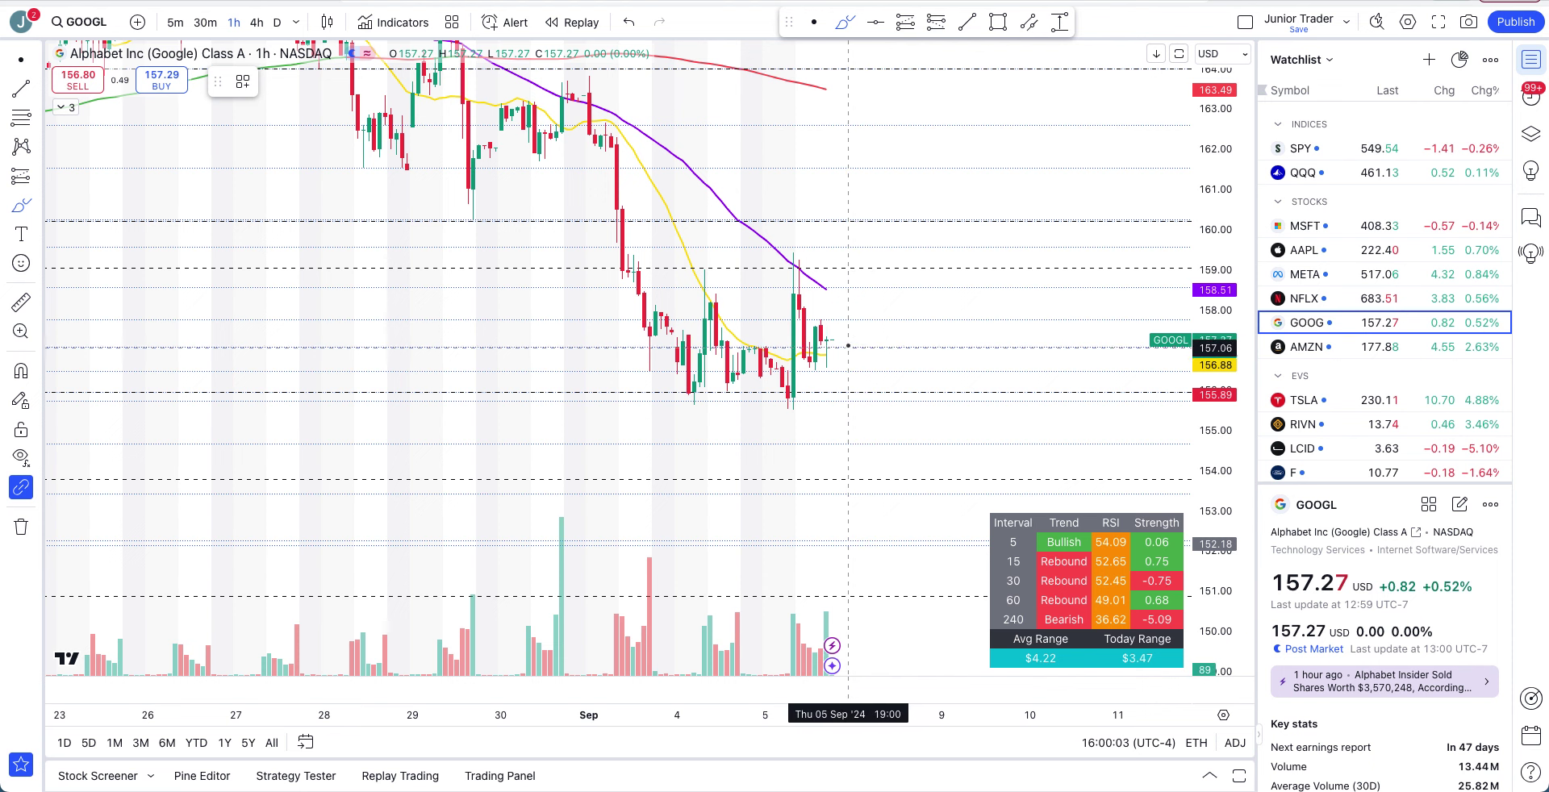
mouse_move(842, 299)
mouse_down()
mouse_move(888, 336)
mouse_move(923, 334)
mouse_up()
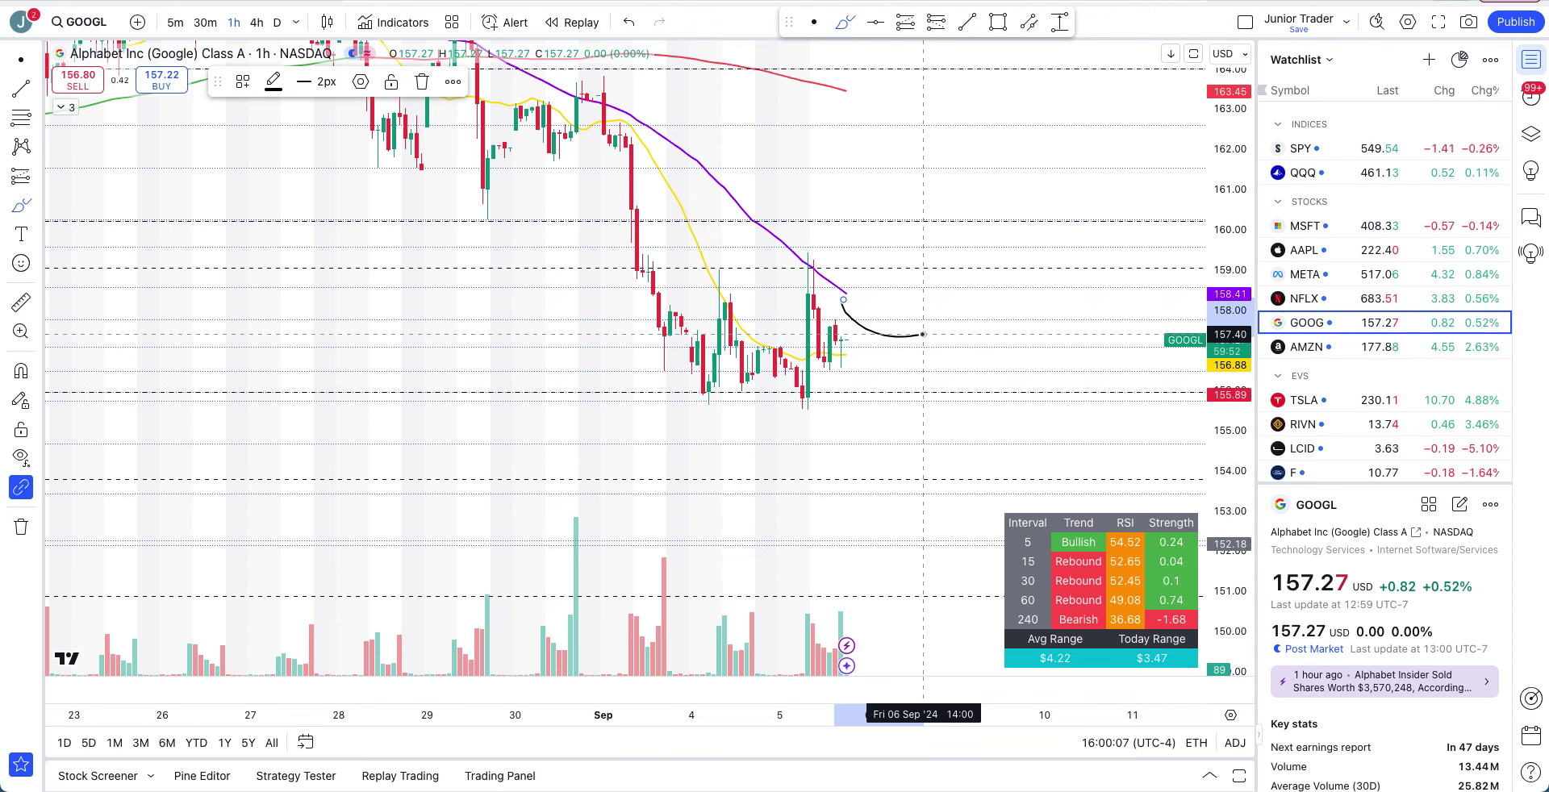
key(ctrl+z)
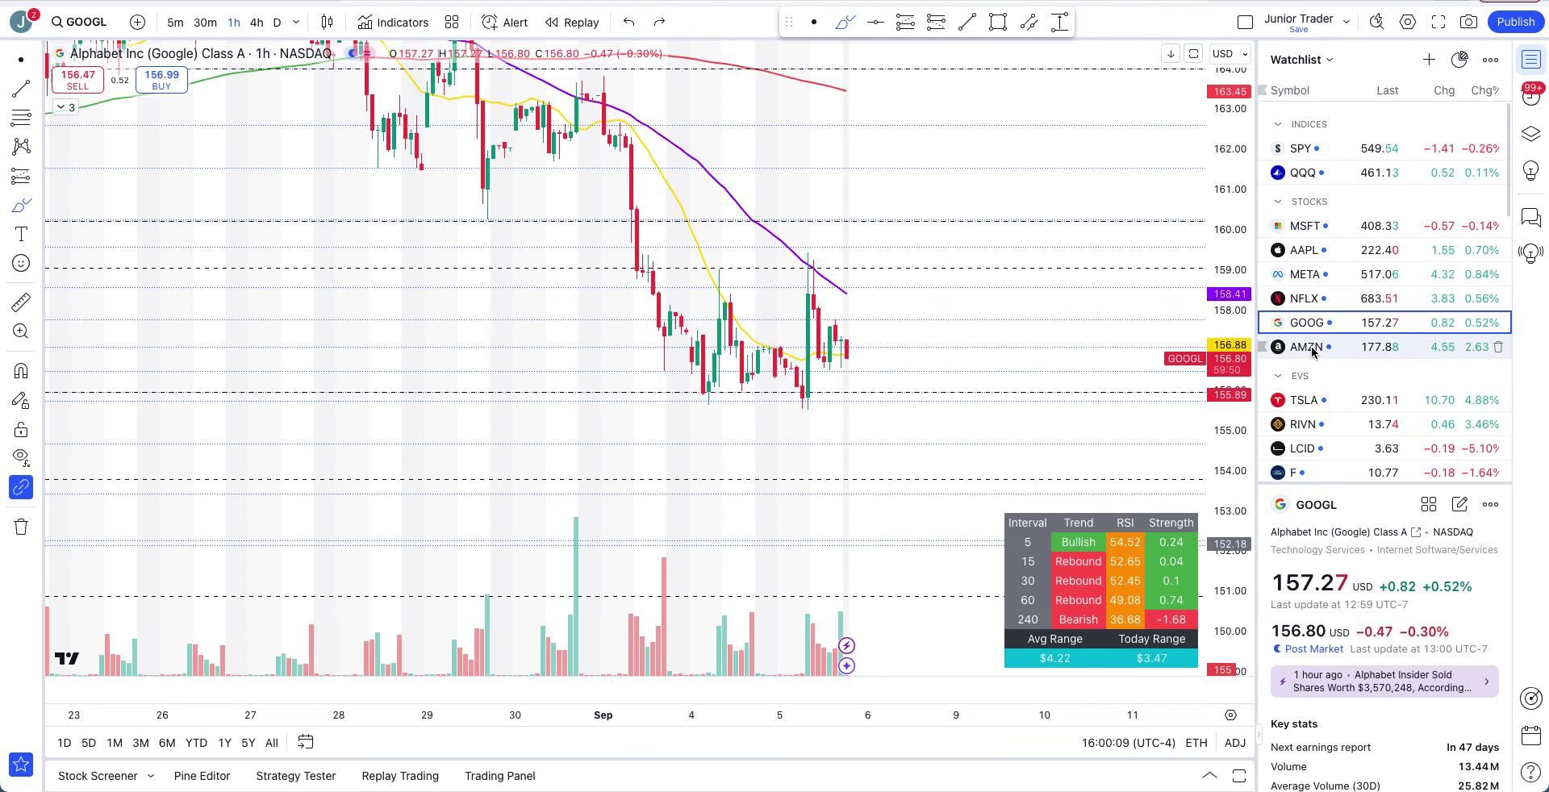
Open the AMZN chart on the daily interval and compress its price scale to frame the descending trend line and recent candles
click(1308, 348)
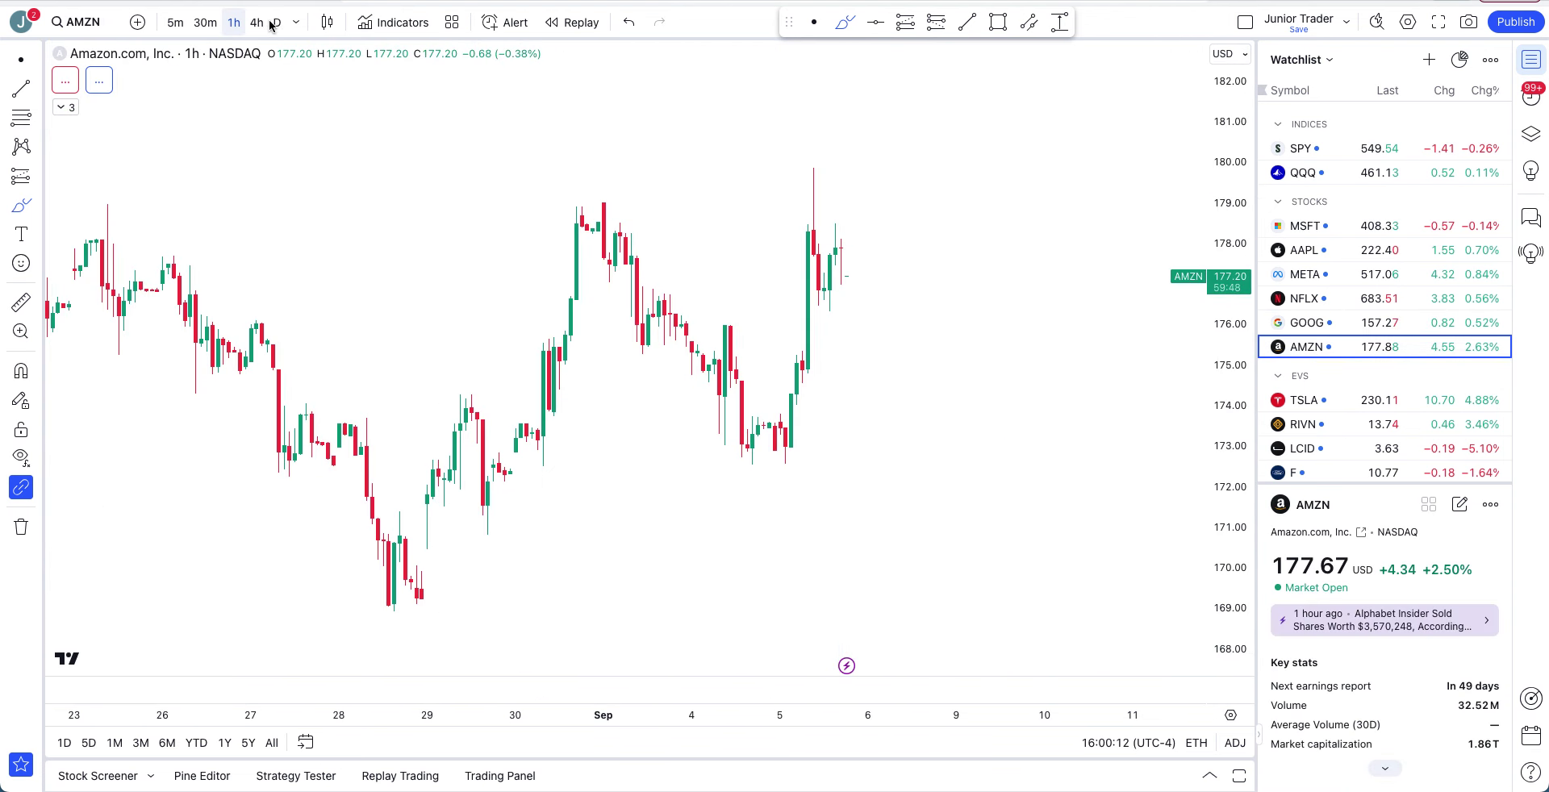
click(272, 24)
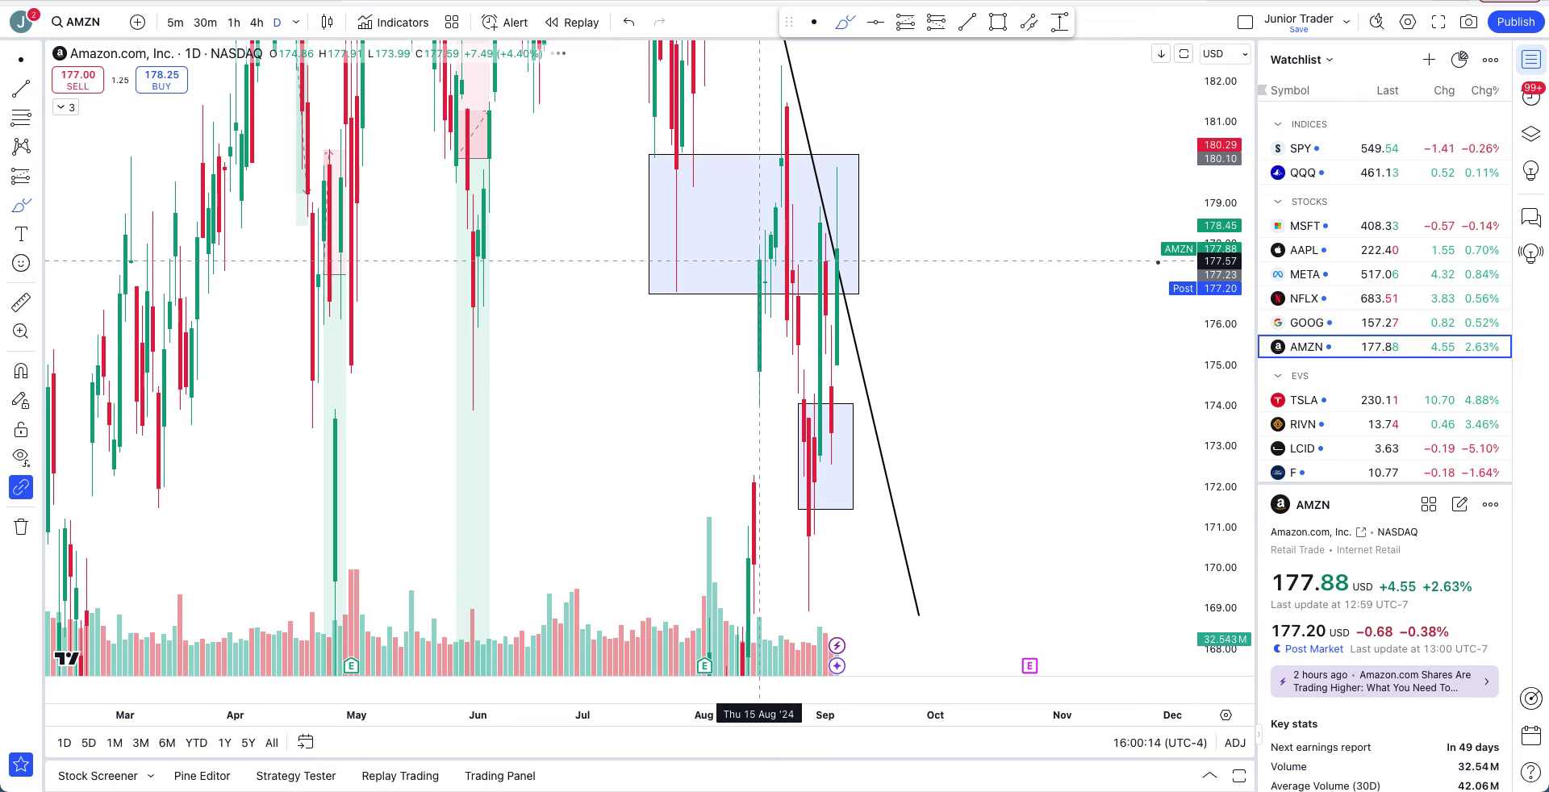
drag(1234, 253, 1227, 601)
scroll(1036, 421, up, 4)
scroll(1037, 422, up, 2)
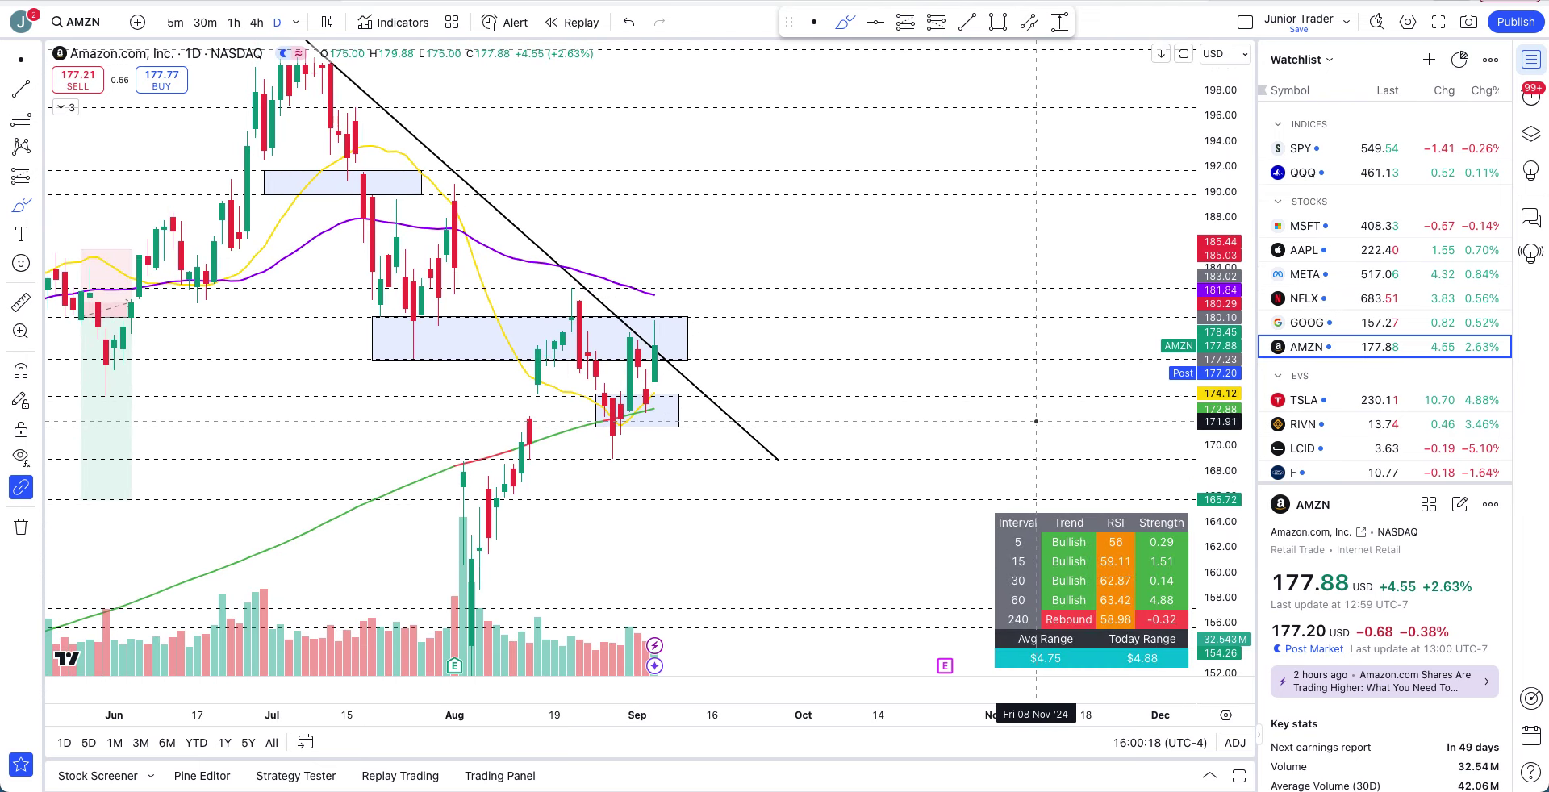
mouse_move(719, 234)
mouse_down()
mouse_move(1040, 242)
mouse_move(1109, 274)
mouse_up()
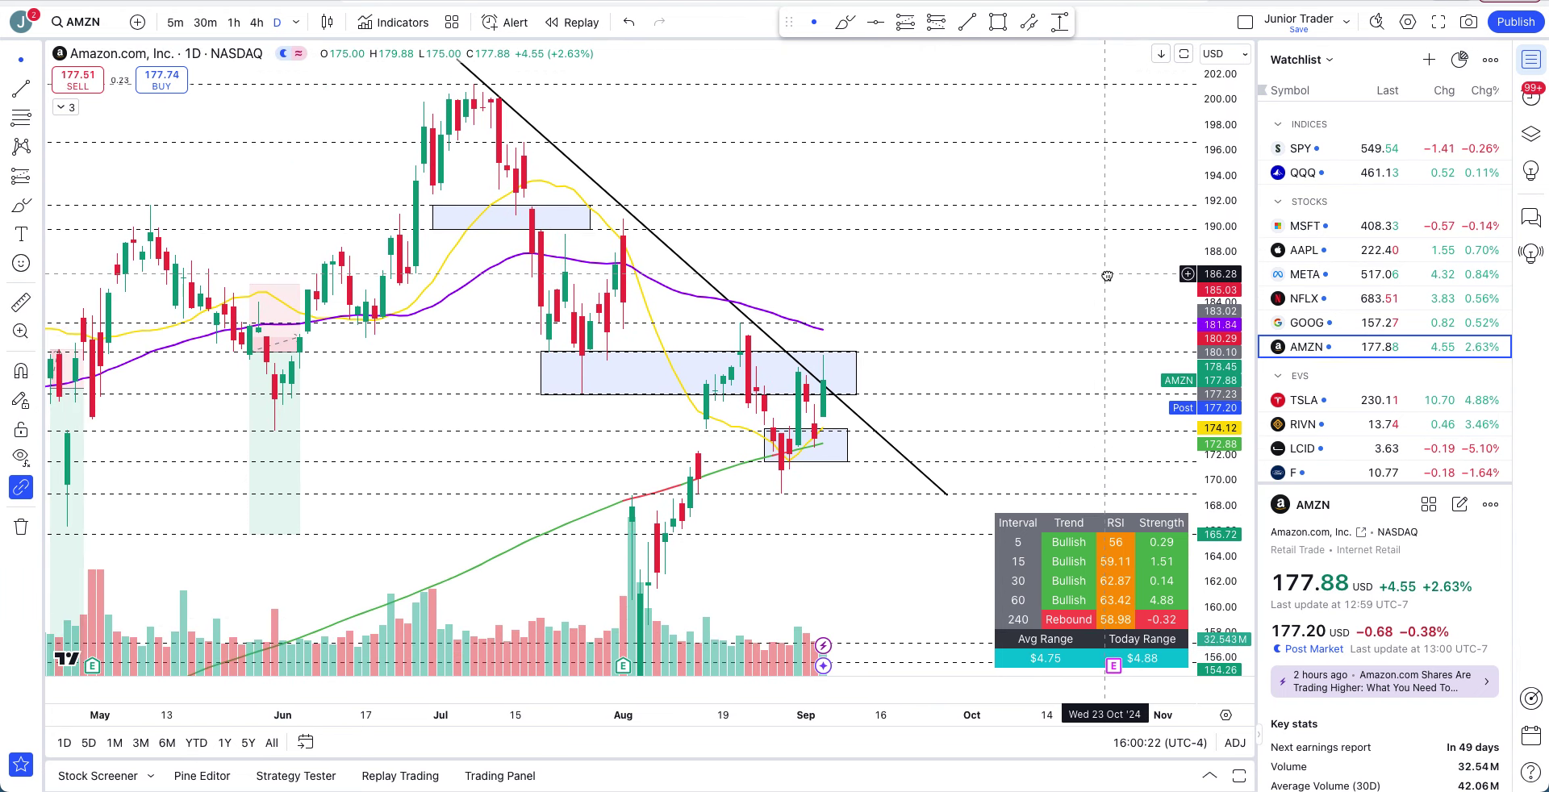
Brush marks at the latest daily AMZN candle and across the shaded zone near 179, and remove them
click(831, 384)
drag(831, 384, 812, 390)
key(ctrl+z)
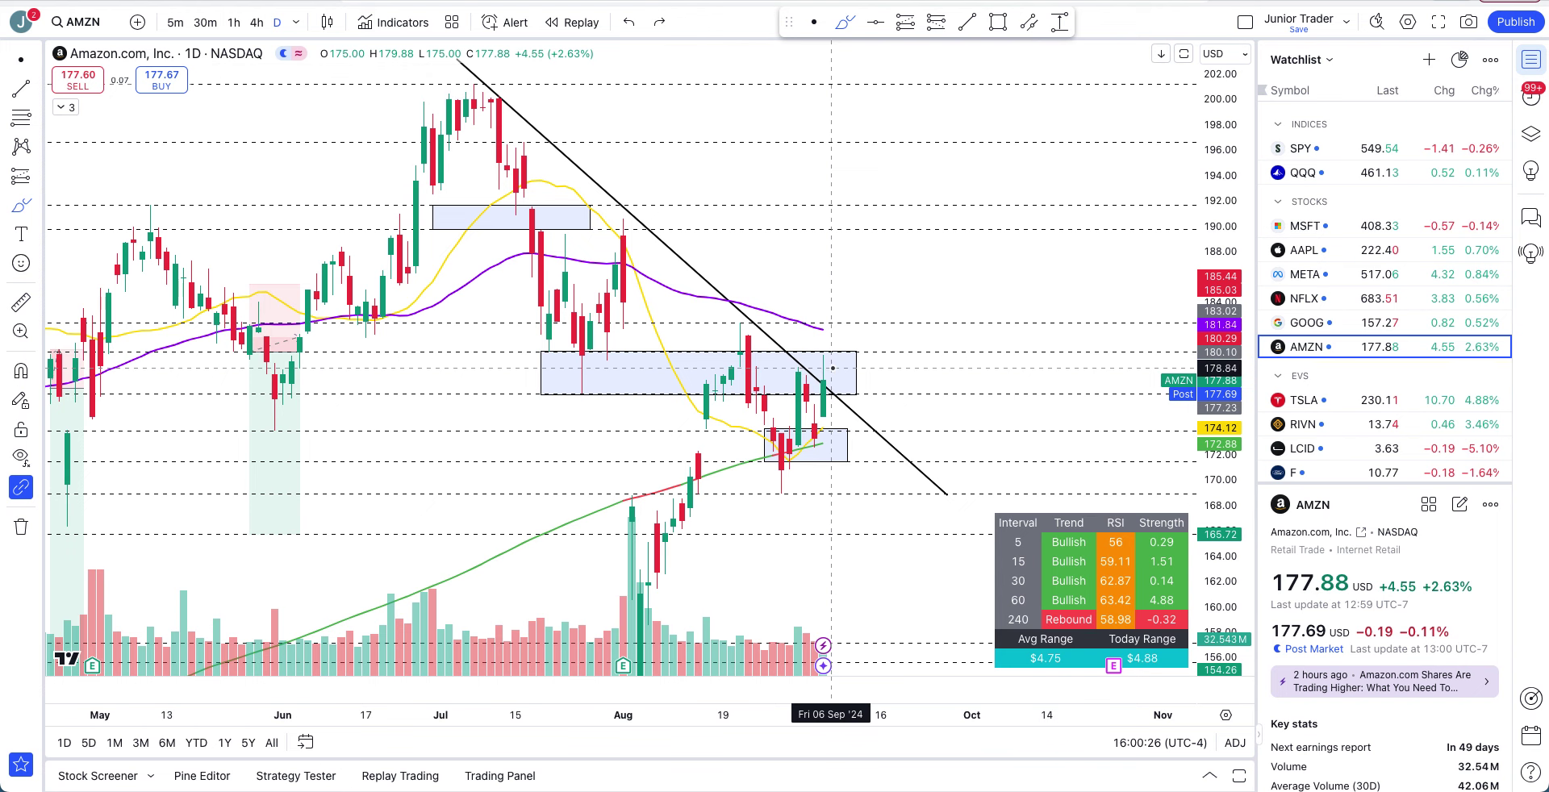
scroll(830, 368, up, 3)
mouse_move(392, 371)
mouse_down()
mouse_move(727, 376)
mouse_move(772, 361)
mouse_up()
key(Delete)
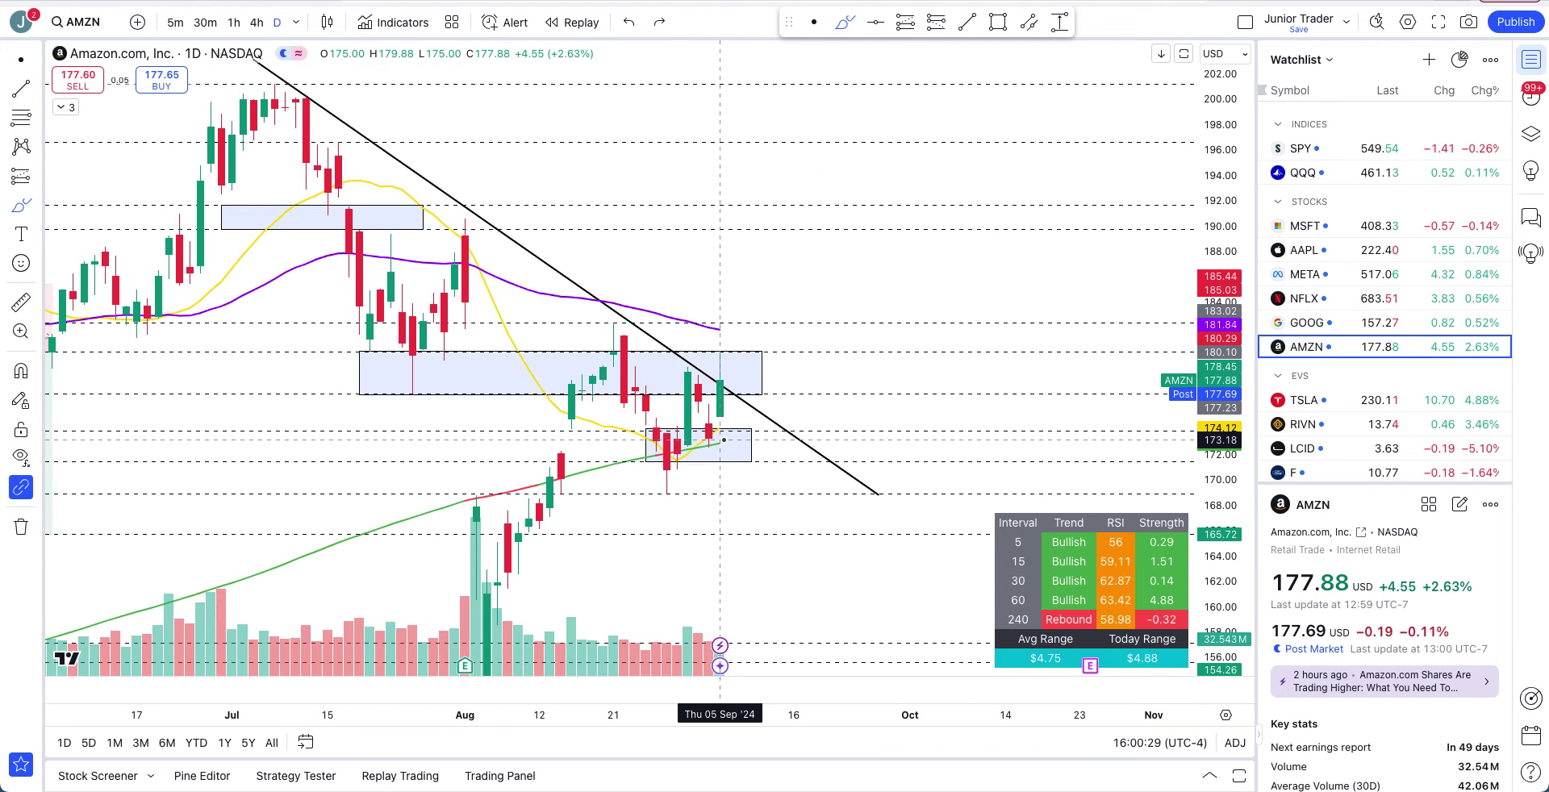
Brush curved marks beneath the two recent daily AMZN lows at about 168 and 172, and undo both
scroll(710, 452, up, 2)
mouse_move(595, 502)
mouse_down()
mouse_move(639, 493)
mouse_move(685, 444)
mouse_up()
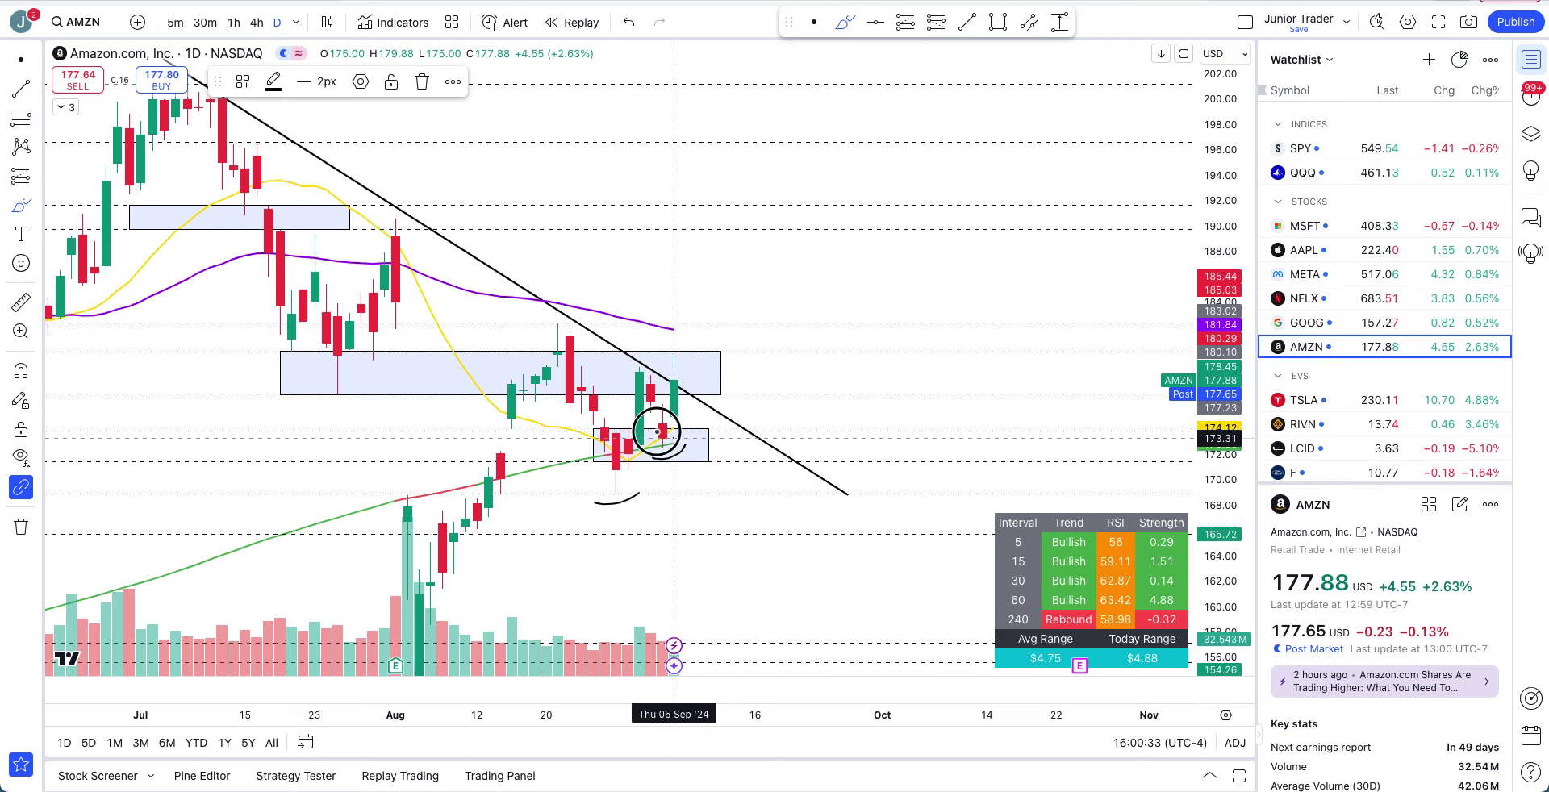
key(ctrl+z)
key(ctrl+z)
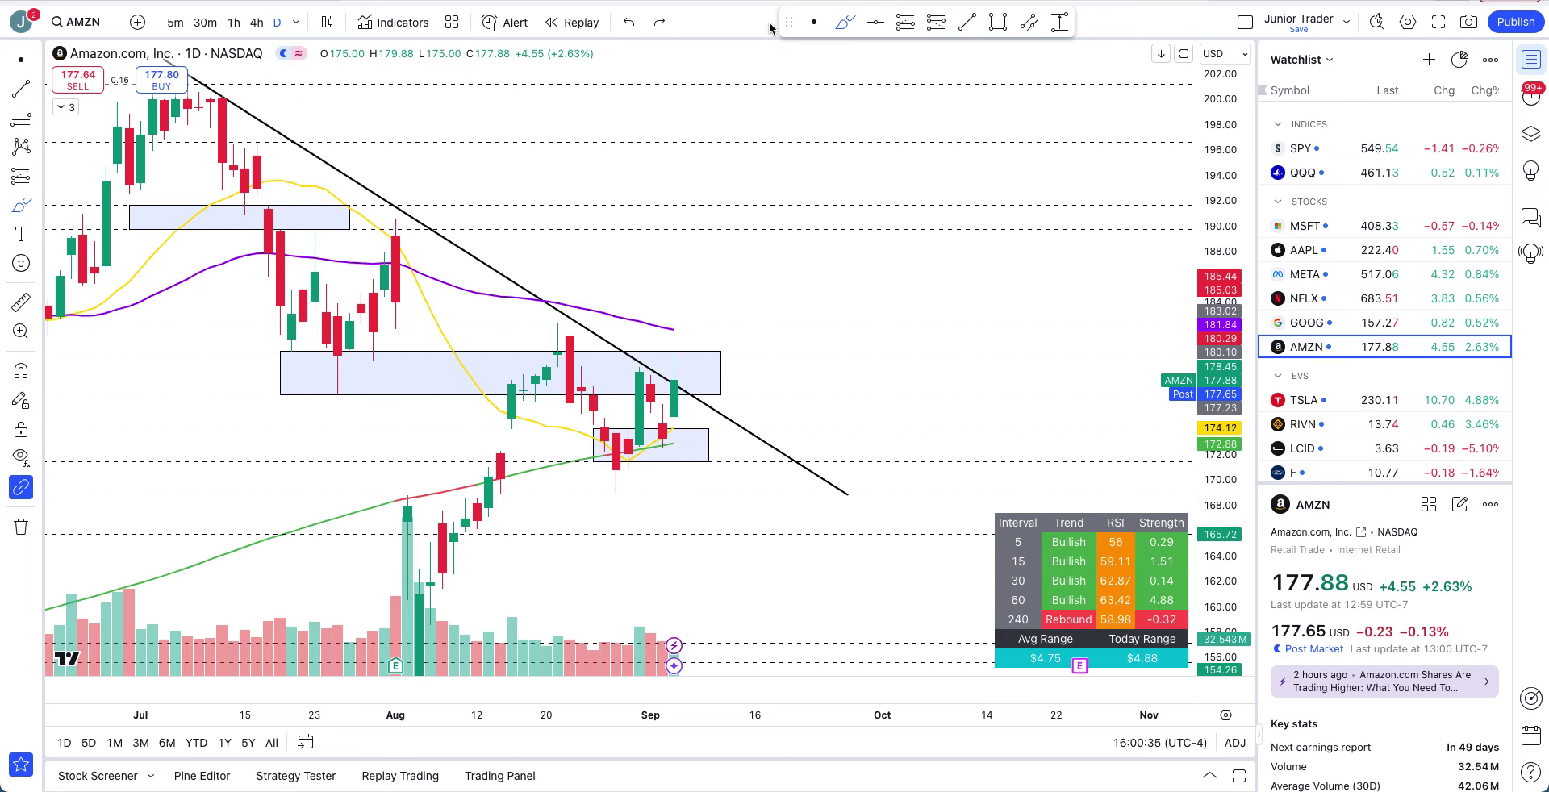
Delete the descending trend line running from the early July highs to 26 September on the daily AMZN chart
click(814, 22)
click(459, 254)
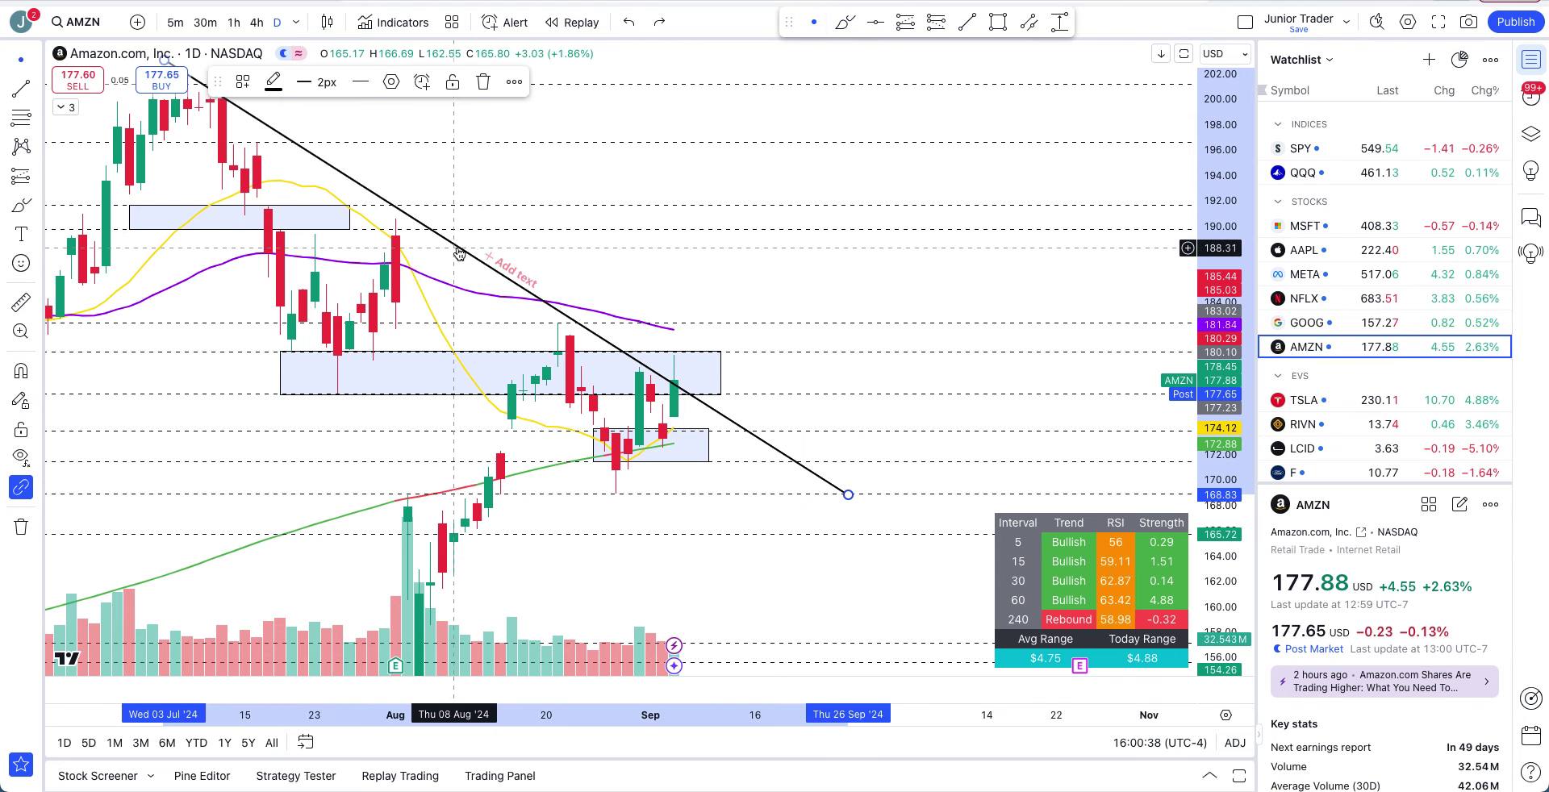
key(Delete)
Switch the AMZN chart to the 1-hour interval and show the sessions since 27 August
click(232, 23)
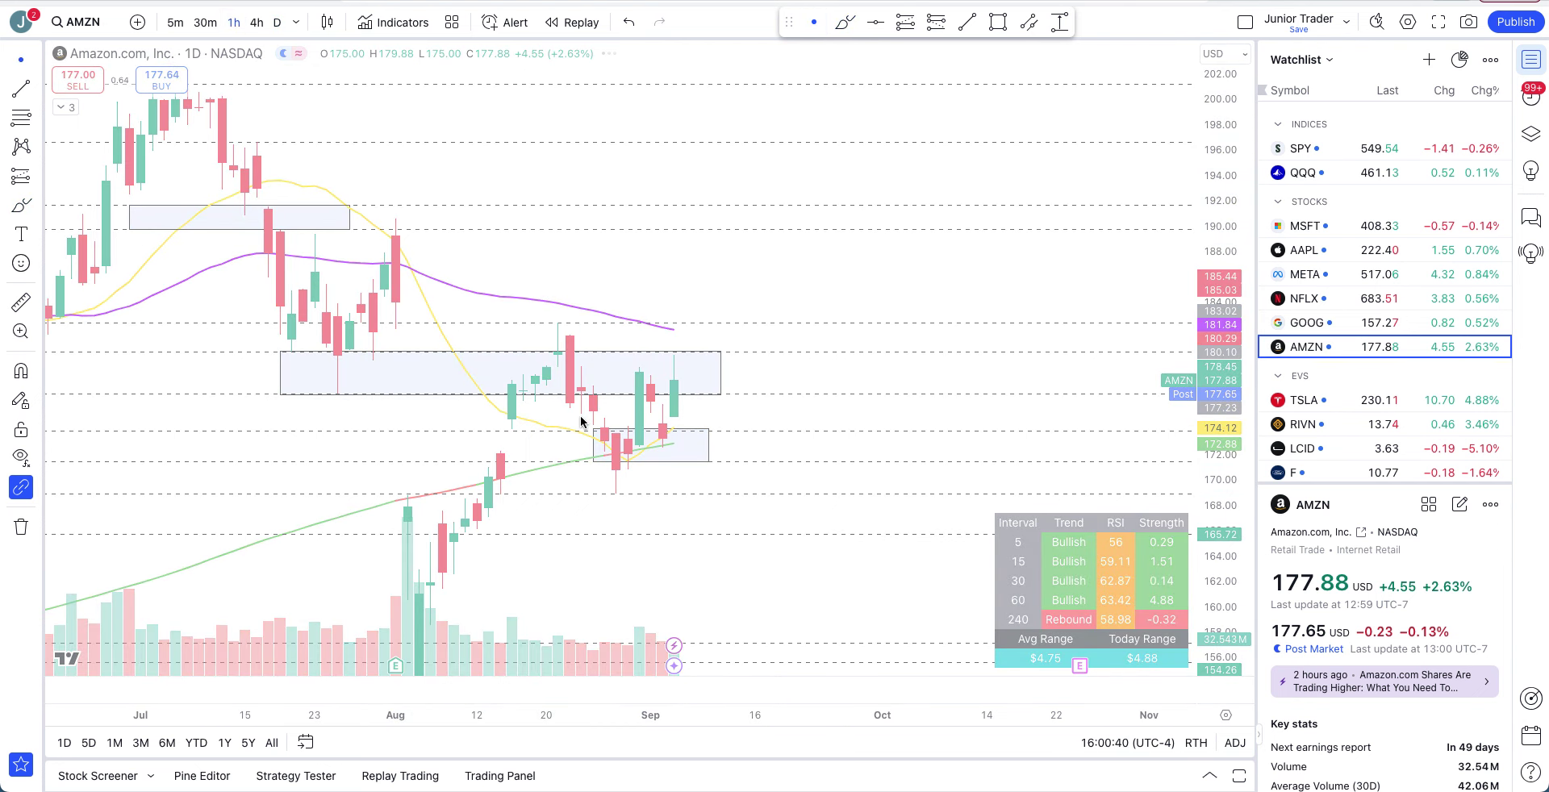
scroll(579, 422, down, 5)
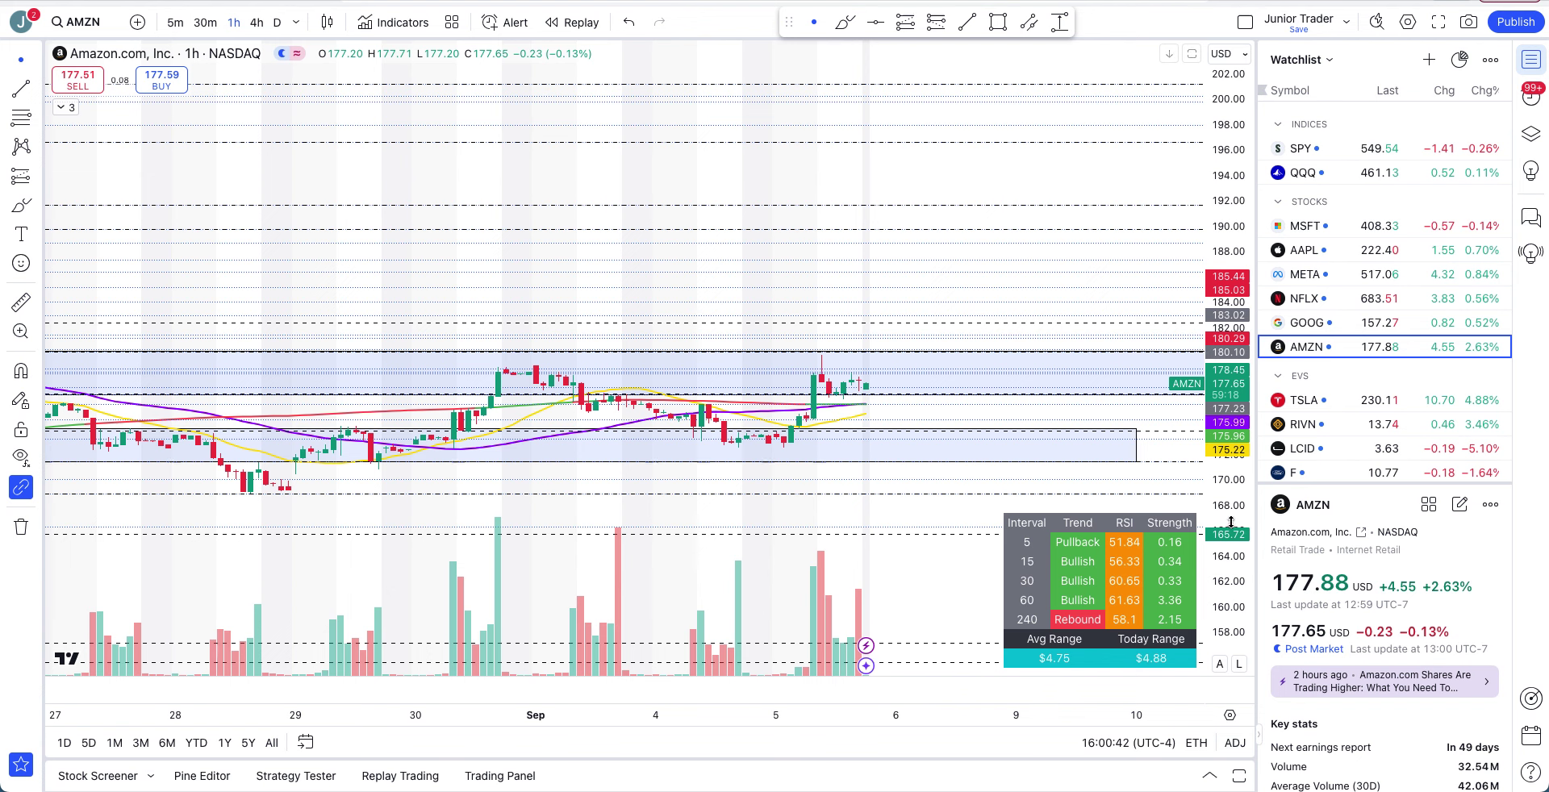
Brush marks under the 5 September AMZN pullback on the 1-hour chart, along the shaded zone's lower edge near 176.75, and undo them
double_click(1236, 562)
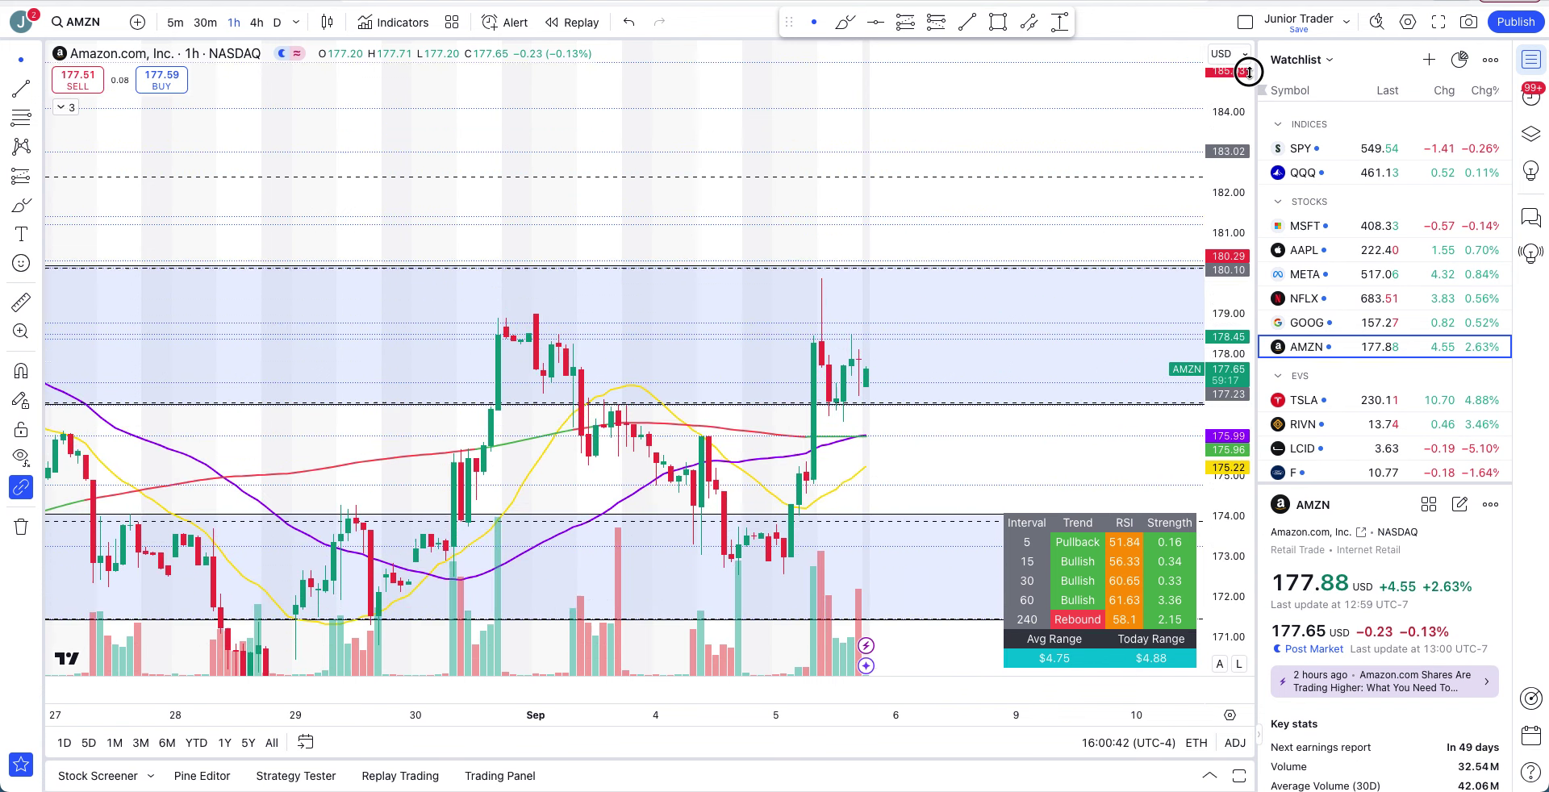
click(845, 24)
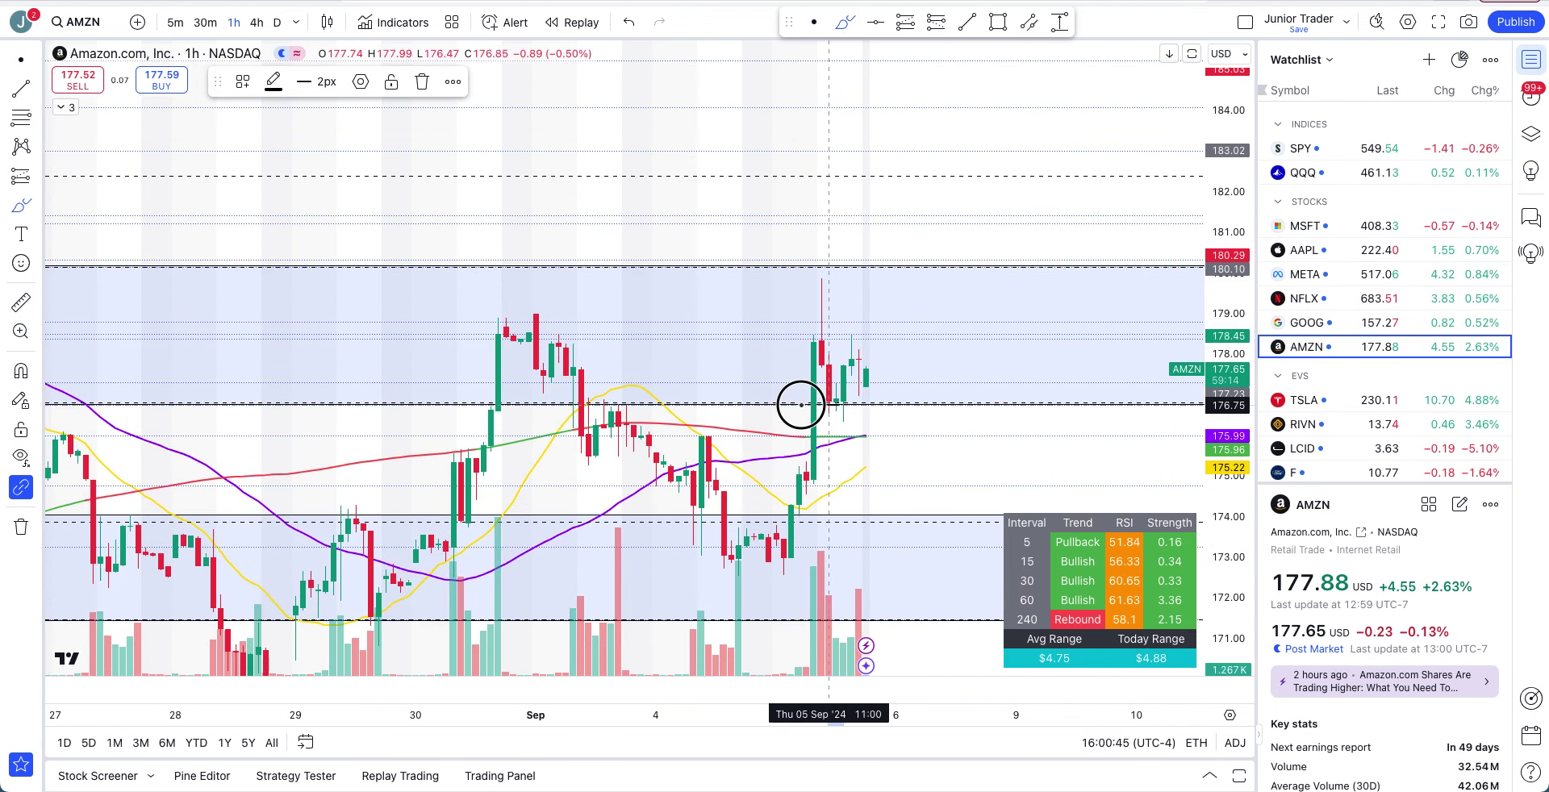
mouse_move(801, 405)
mouse_down()
mouse_move(865, 435)
mouse_move(835, 418)
mouse_up()
key(ctrl+z)
key(ctrl+z)
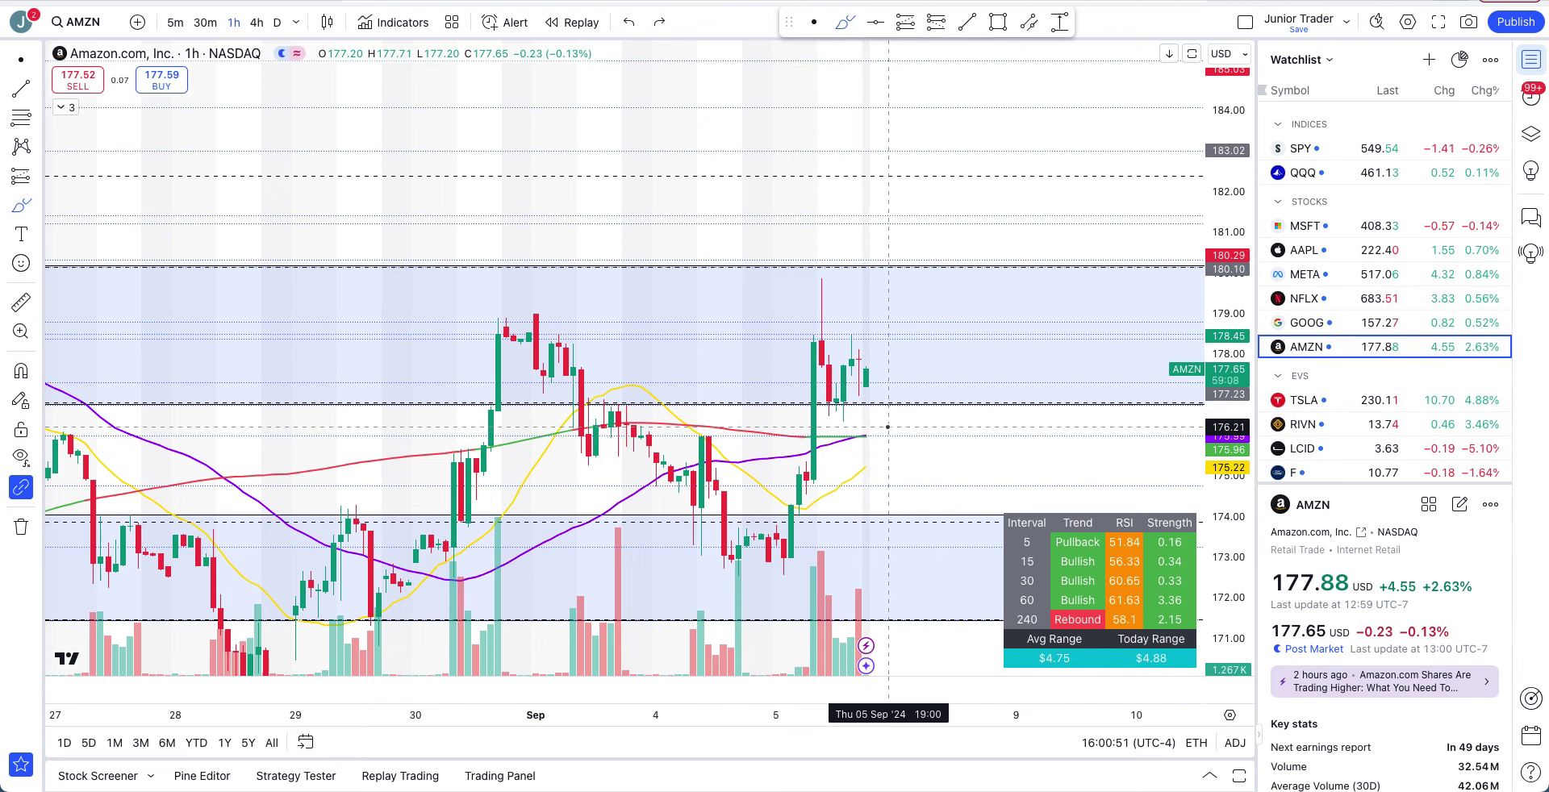
Brush a short rising mark extending the purple moving average from about 176 past the latest hourly AMZN candle, and undo it
drag(866, 436, 905, 426)
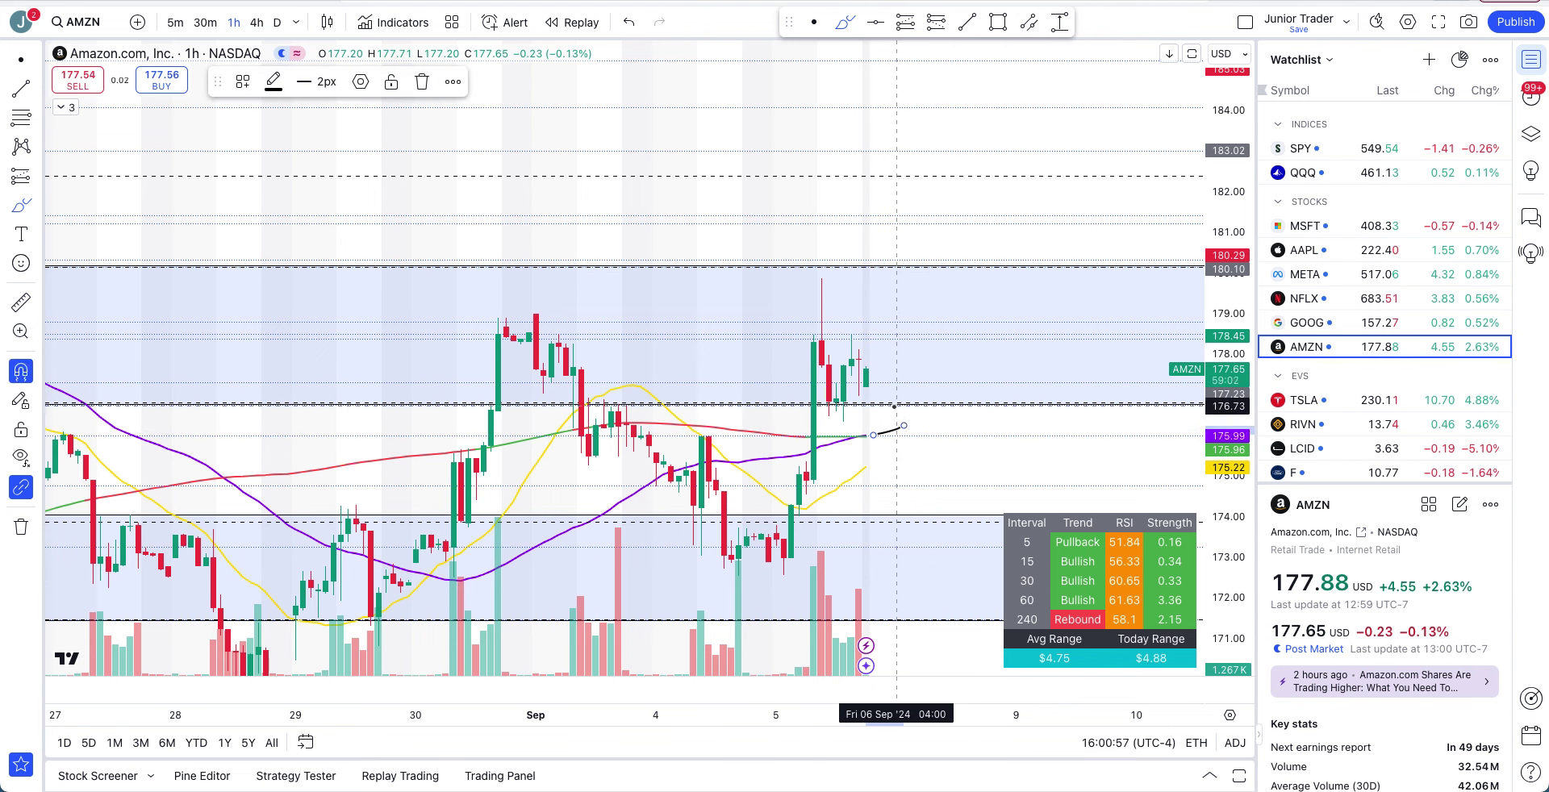
key(ctrl+z)
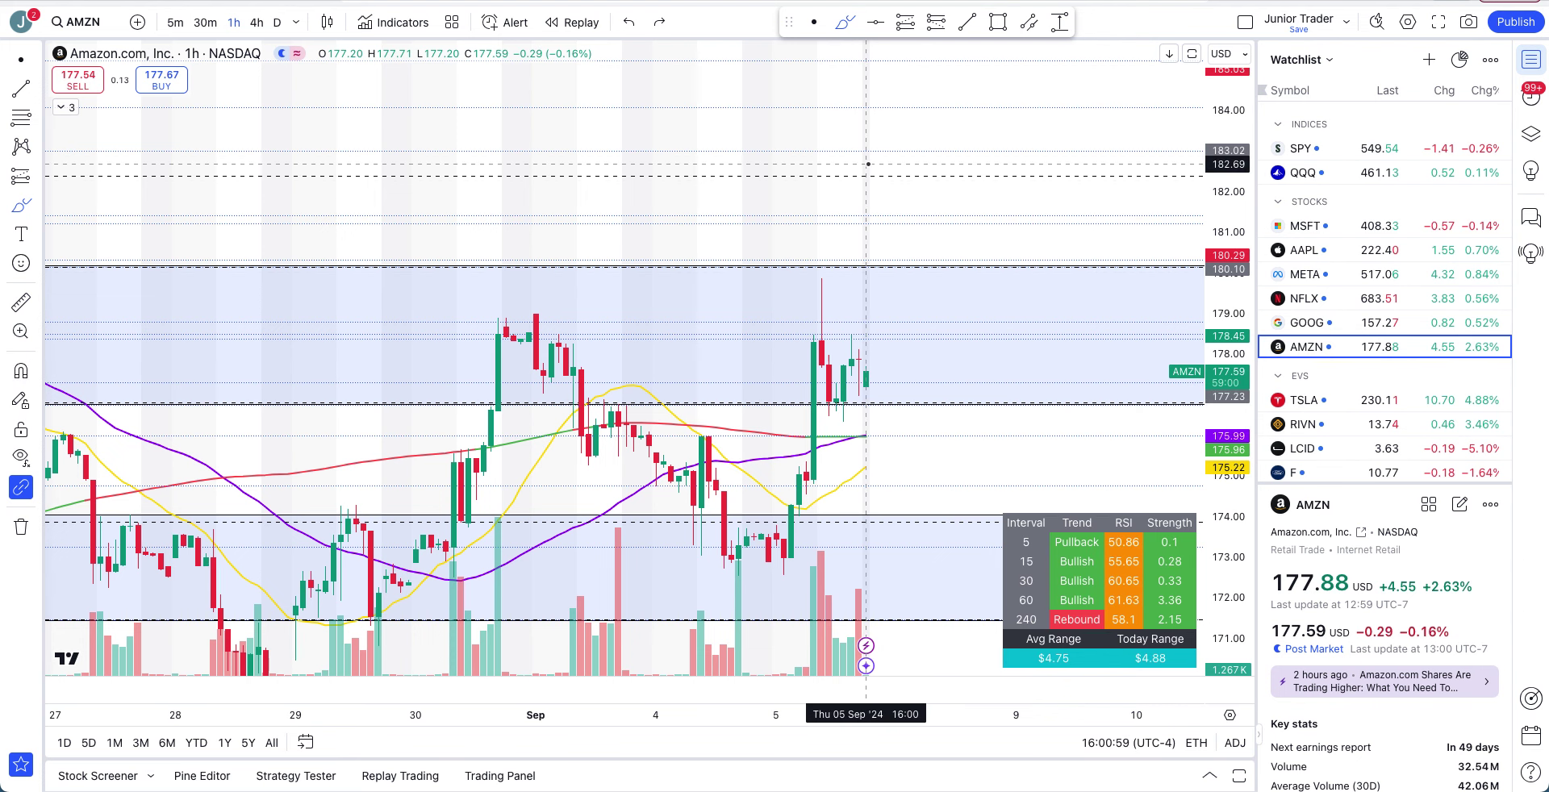
click(814, 22)
Switch the AMZN chart back to the daily interval and show the price range from about 154 to 200
drag(816, 154, 815, 114)
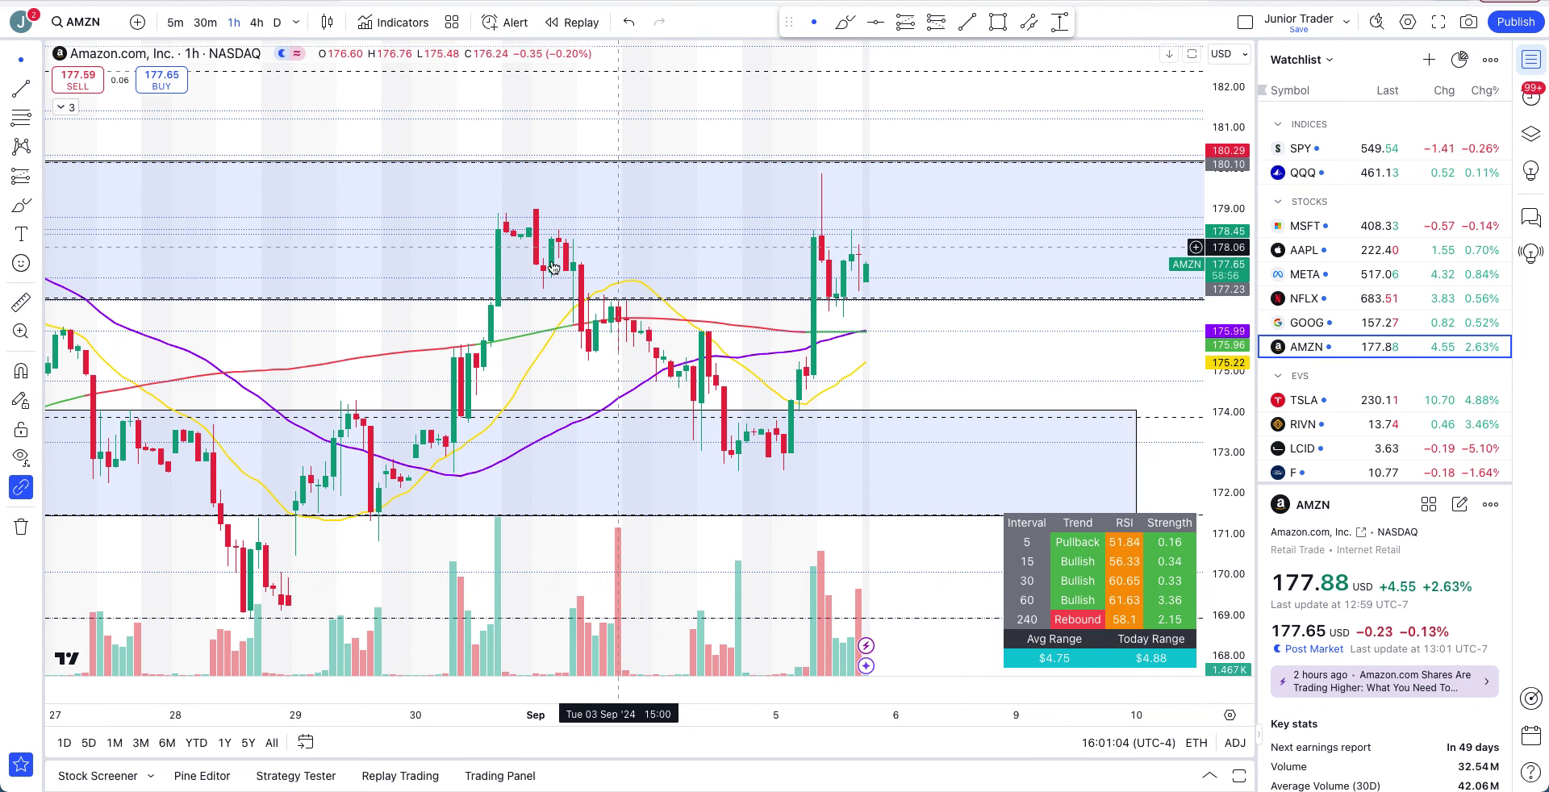
click(277, 26)
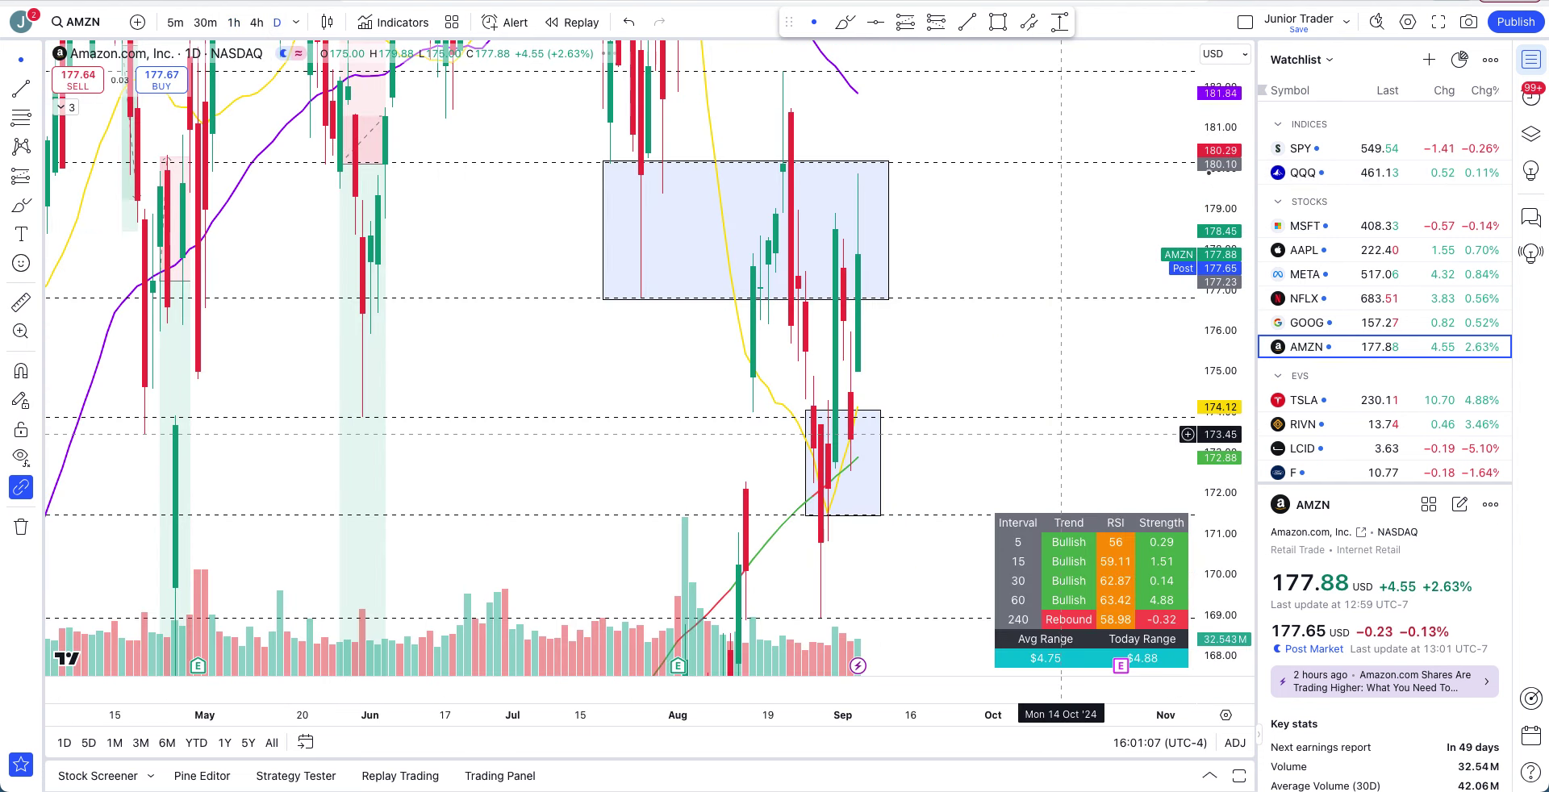
drag(1251, 298, 1247, 594)
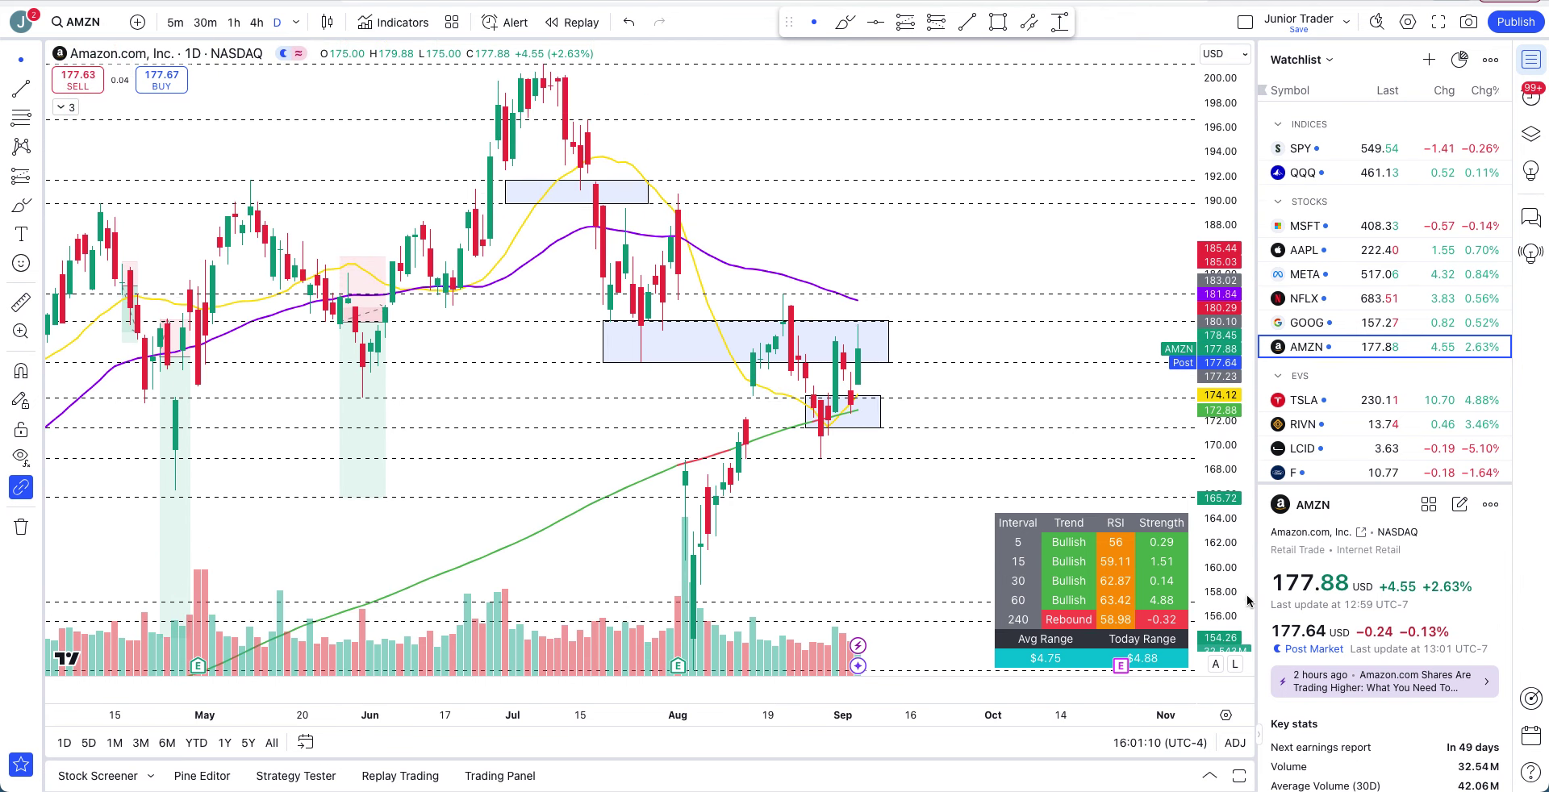